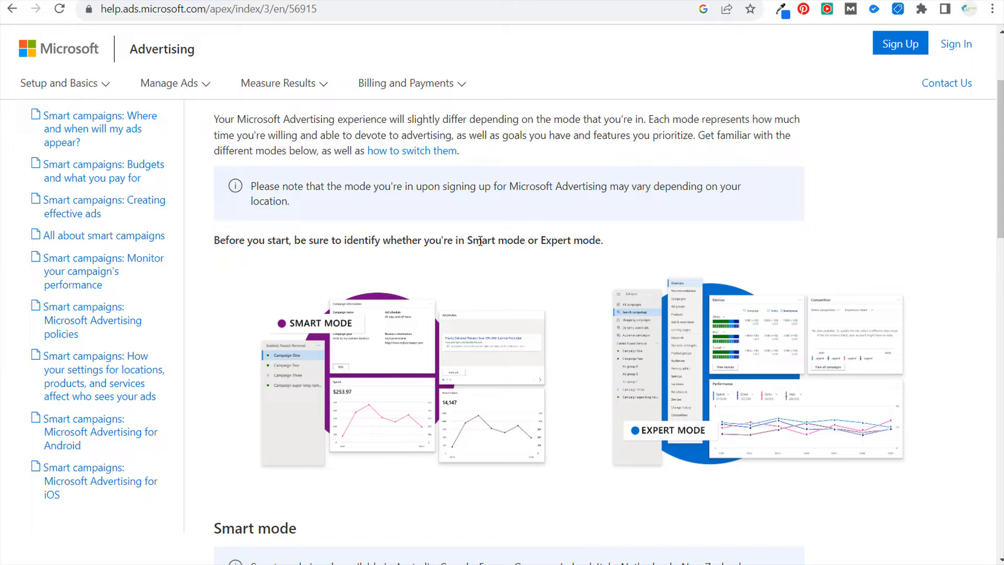
Review the Smart mode and Expert mode explanations in the help article, and switch to the Microsoft Advertising account overview.
drag(468, 242, 523, 237)
click(526, 239)
scroll(558, 242, down, 3)
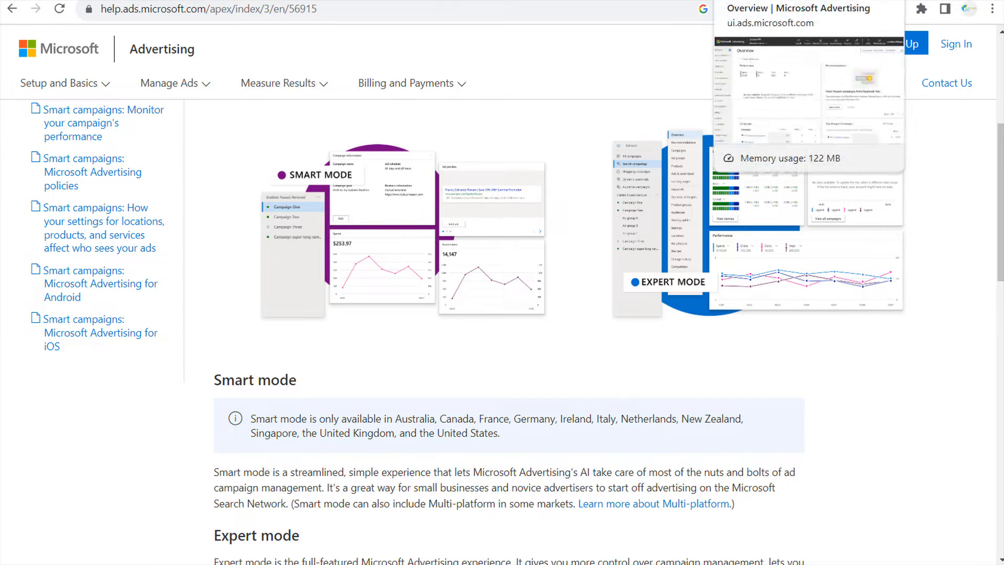
click(730, 0)
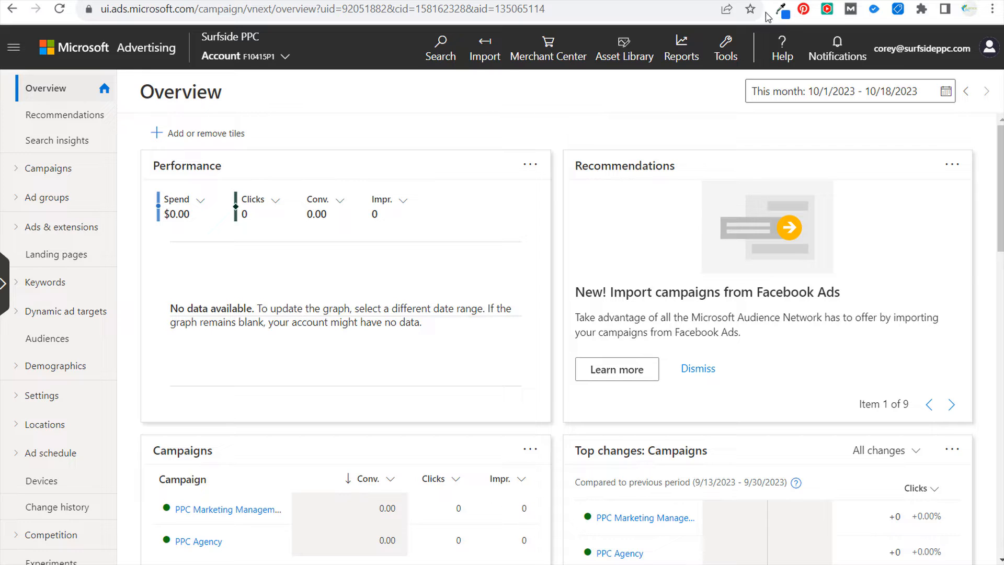
Bring up the help article on Microsoft Ads conversion and revenue tracking for Shopify and look over its introduction.
key(ctrl+Tab)
scroll(762, 258, down, 3)
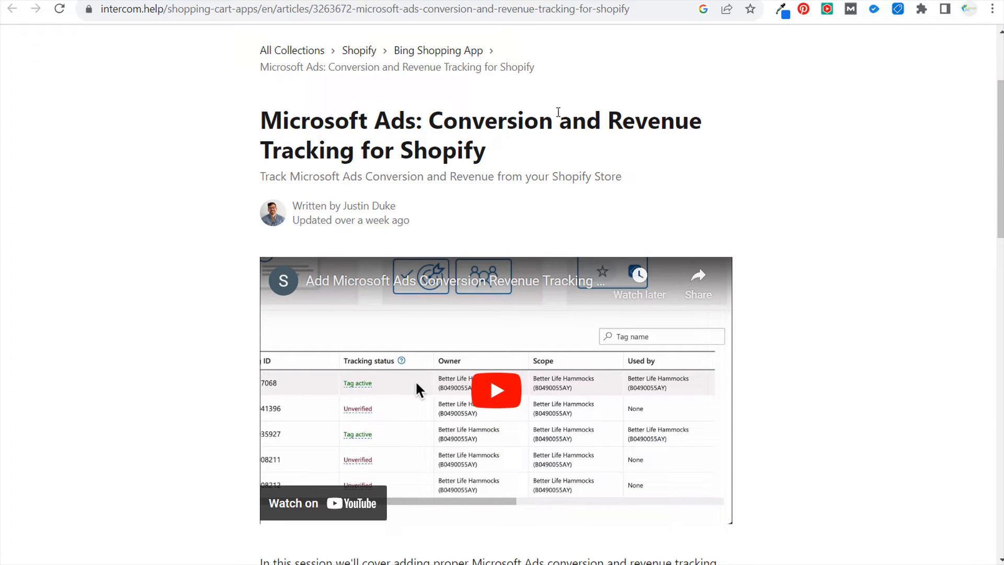
drag(515, 153, 422, 137)
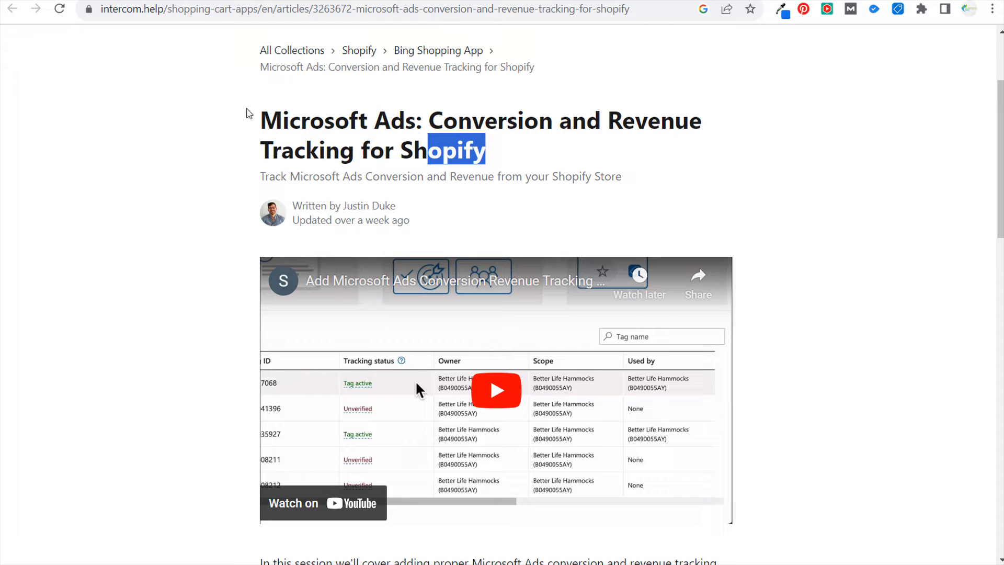
drag(247, 109, 458, 125)
click(546, 129)
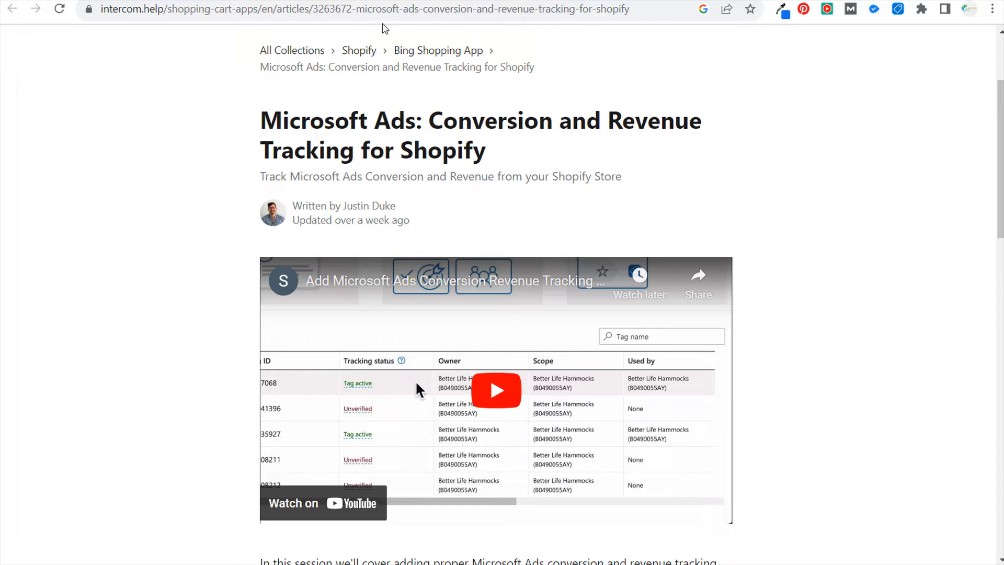
scroll(786, 311, down, 3)
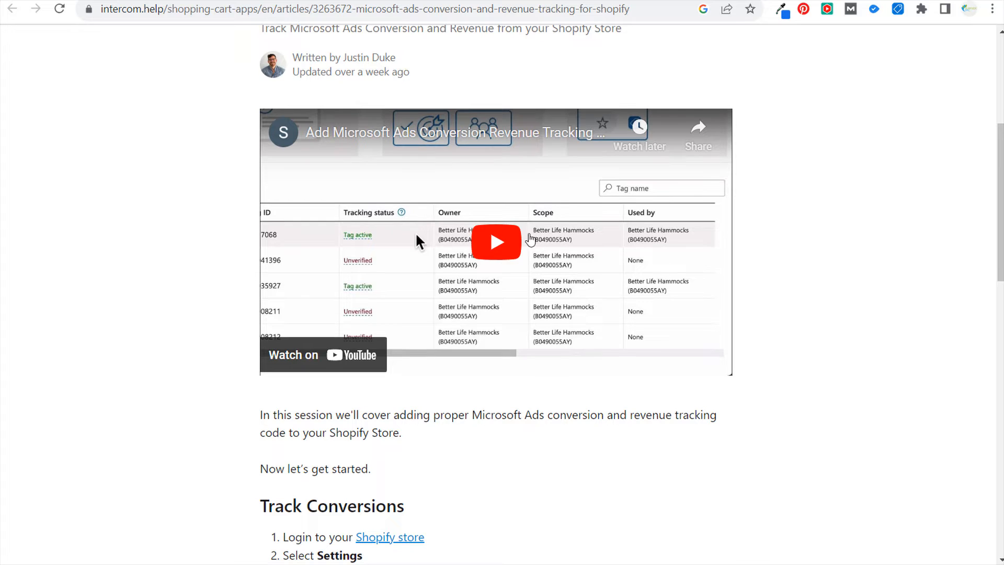
Examine the Track Conversions instructions for placing the UET tag in Shopify's Additional Scripts.
scroll(740, 186, down, 7)
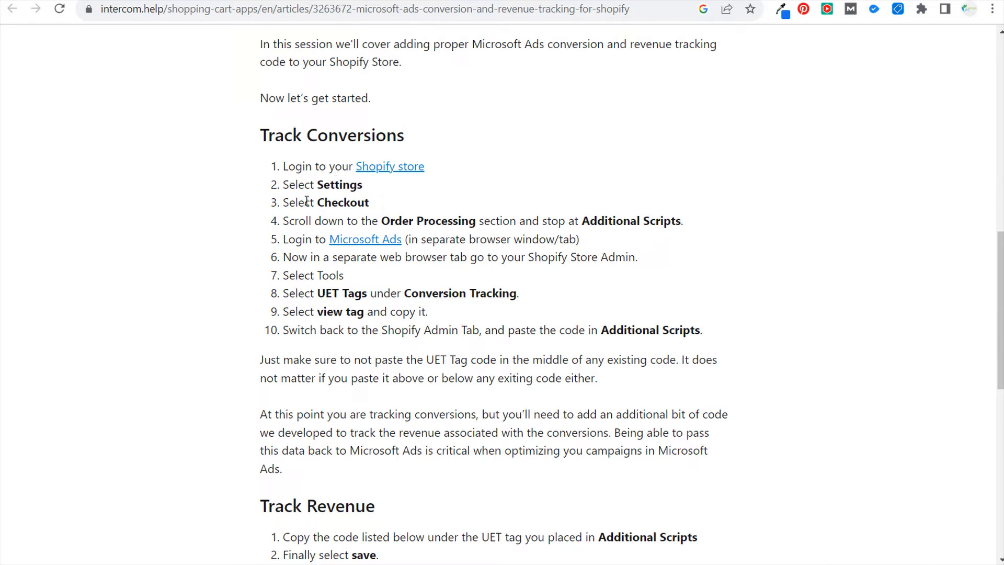
drag(299, 202, 358, 203)
click(448, 222)
drag(294, 293, 378, 294)
click(406, 297)
scroll(335, 334, down, 1)
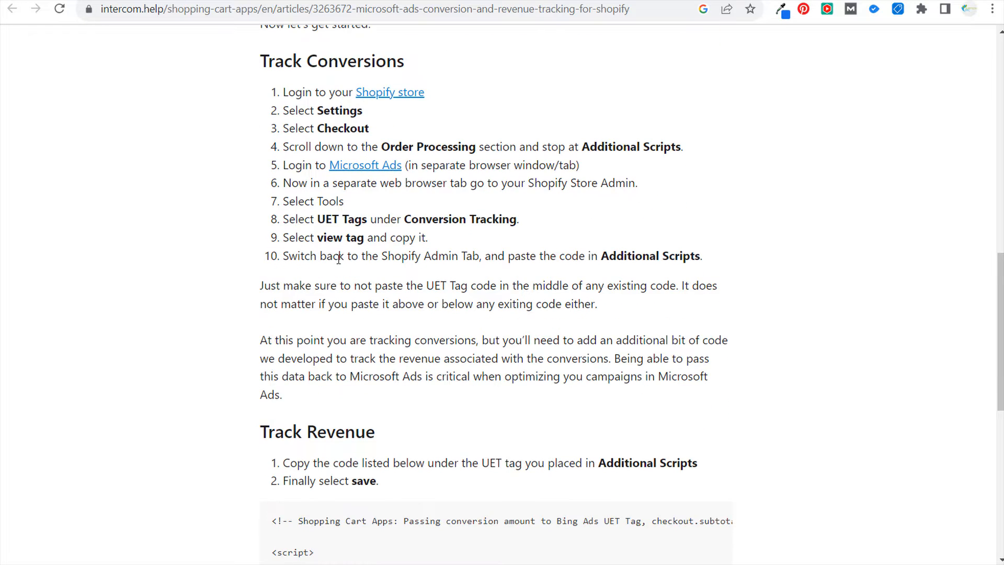
drag(304, 256, 434, 285)
drag(532, 259, 609, 257)
click(721, 261)
Examine the Track Revenue instructions and script at the end of the Shopify article.
scroll(479, 312, down, 3)
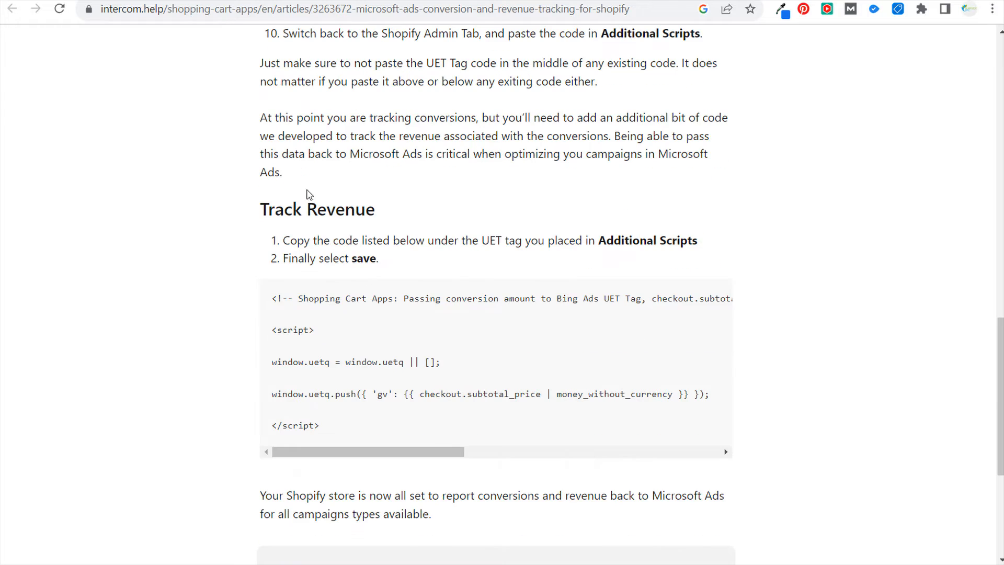
drag(289, 241, 408, 241)
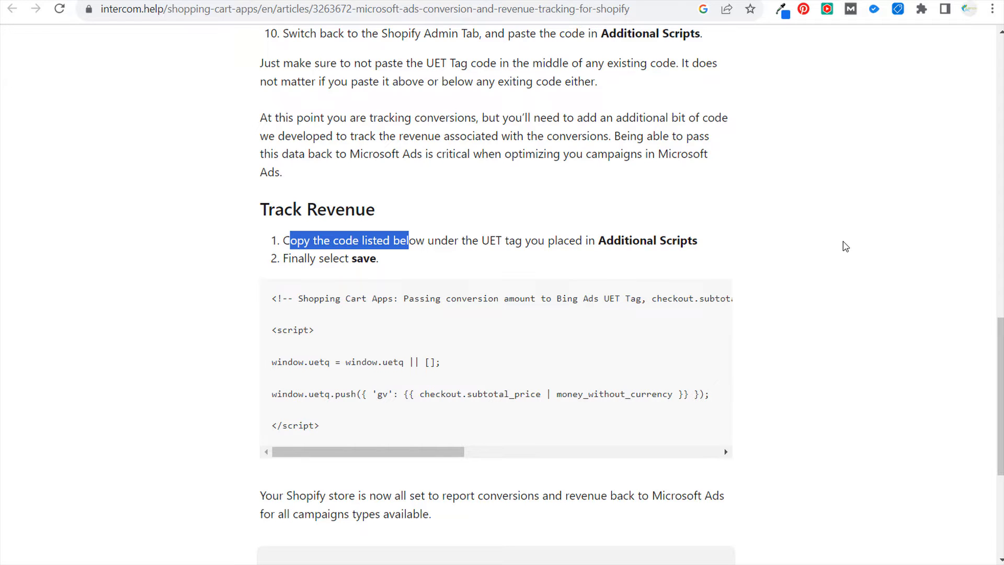
scroll(844, 243, down, 5)
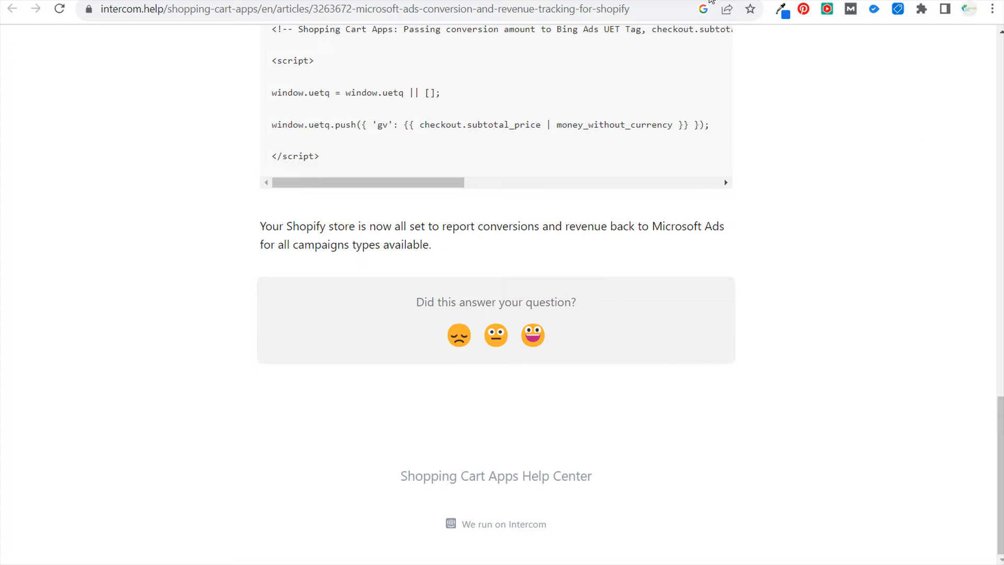
Switch to Google Tag Manager and close the Microsoft Advertising Event tag to view the tag list.
click(544, 0)
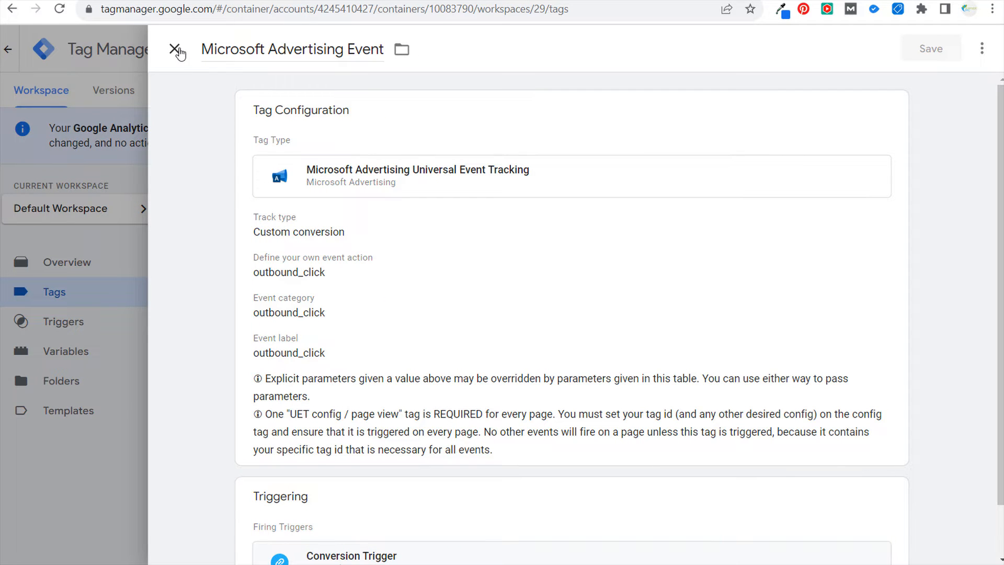
click(174, 49)
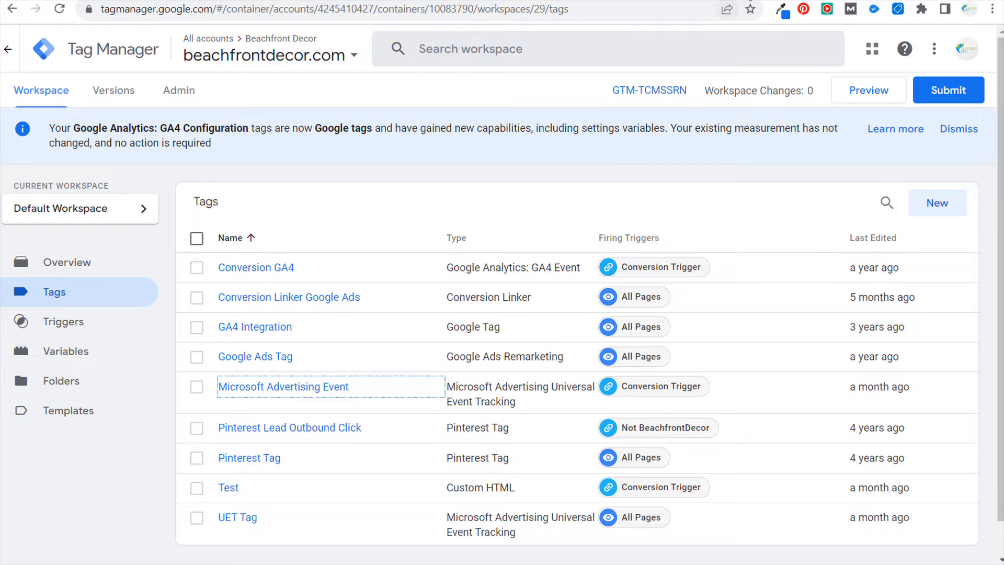
Switch to the BrickPop website and browse its Shop page and the Montessori Toys product category.
click(720, 0)
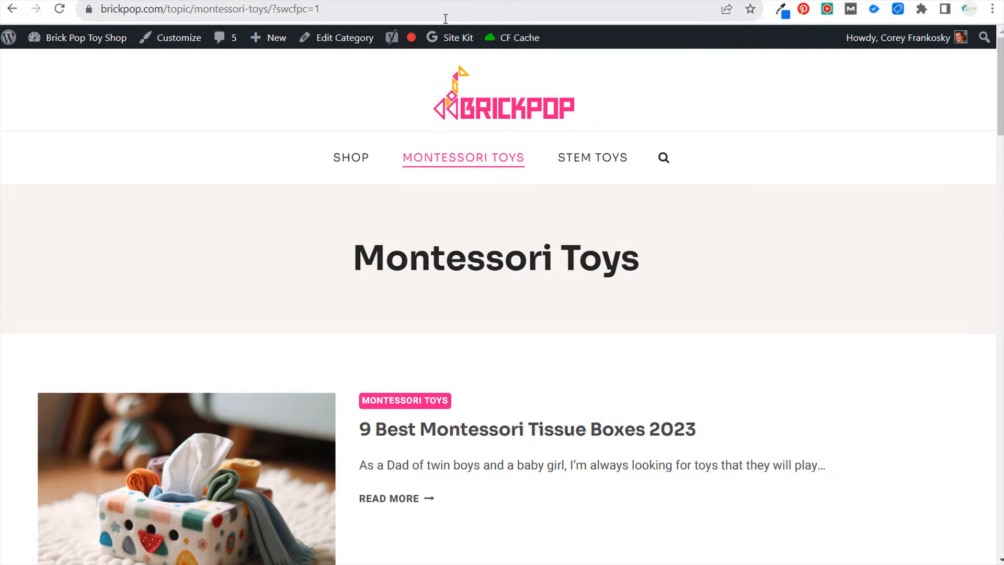
click(340, 161)
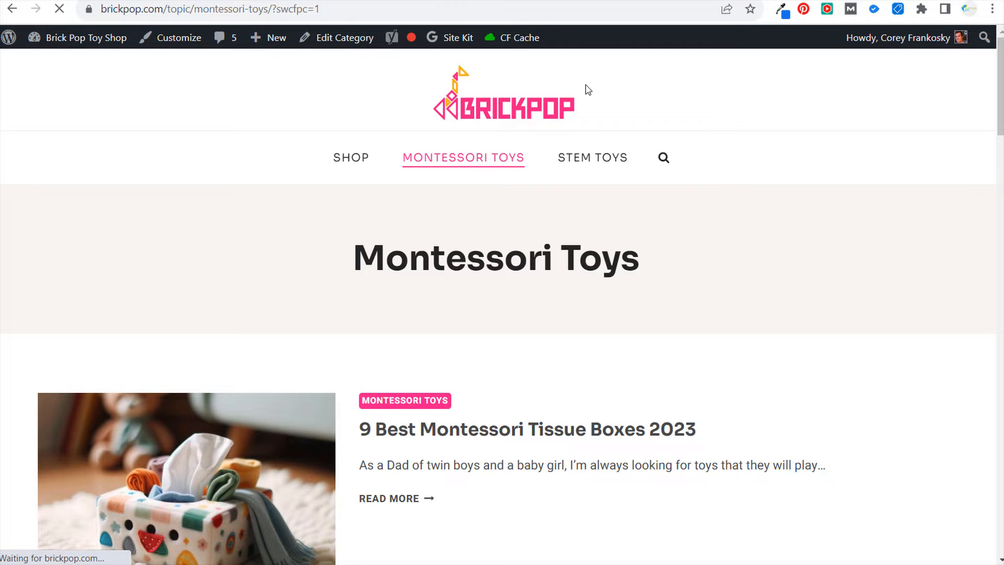
scroll(553, 282, down, 4)
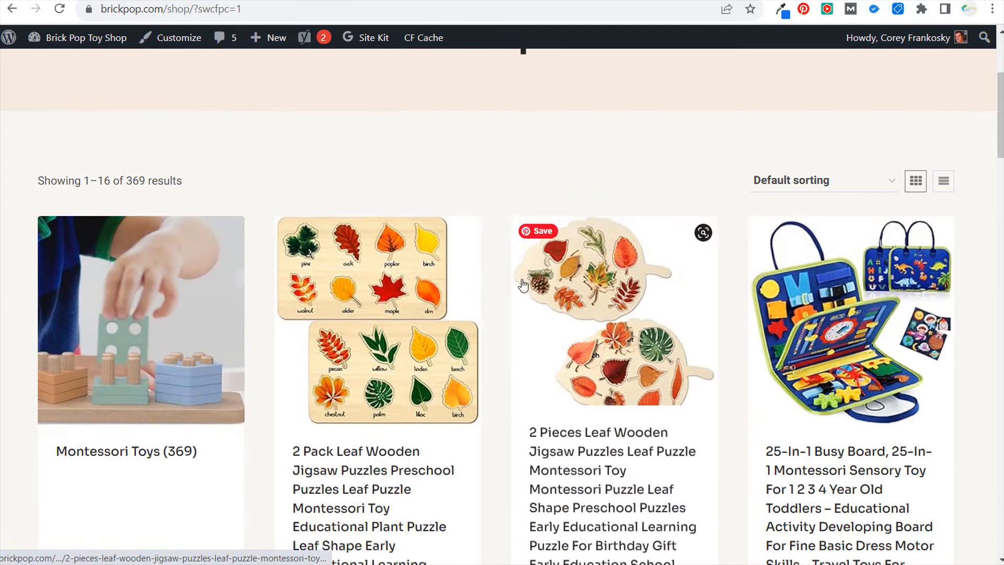
click(150, 429)
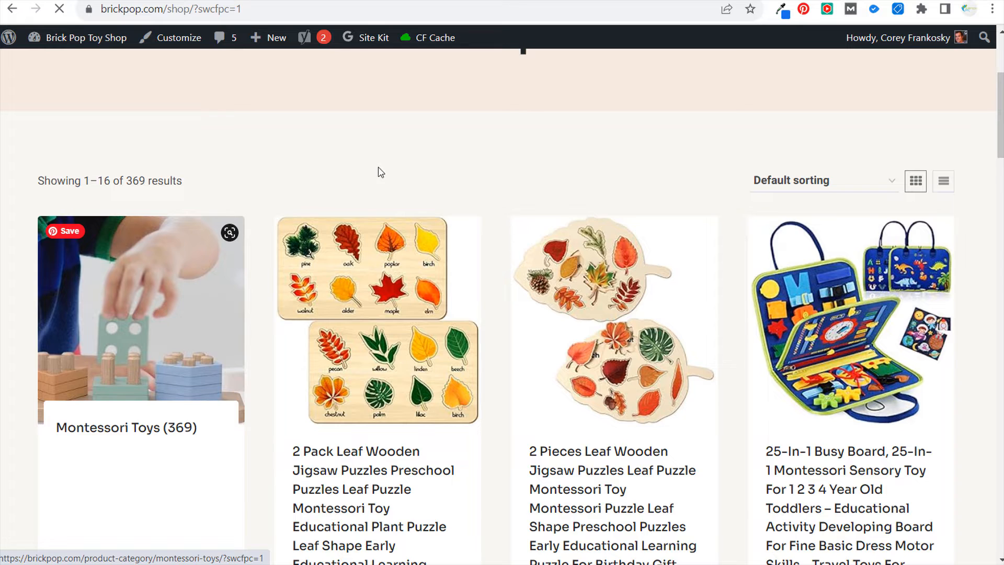
scroll(380, 173, down, 4)
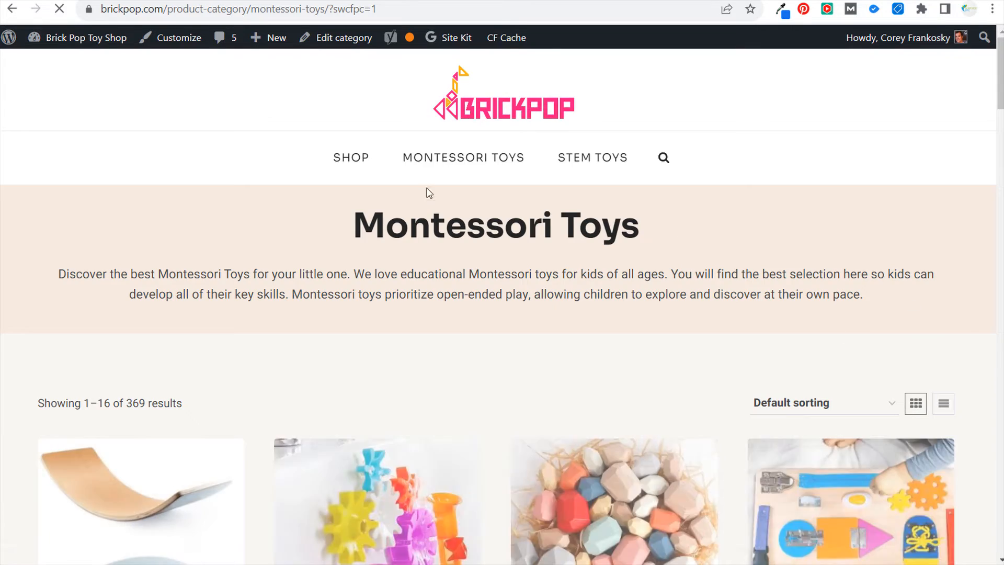
scroll(426, 192, down, 10)
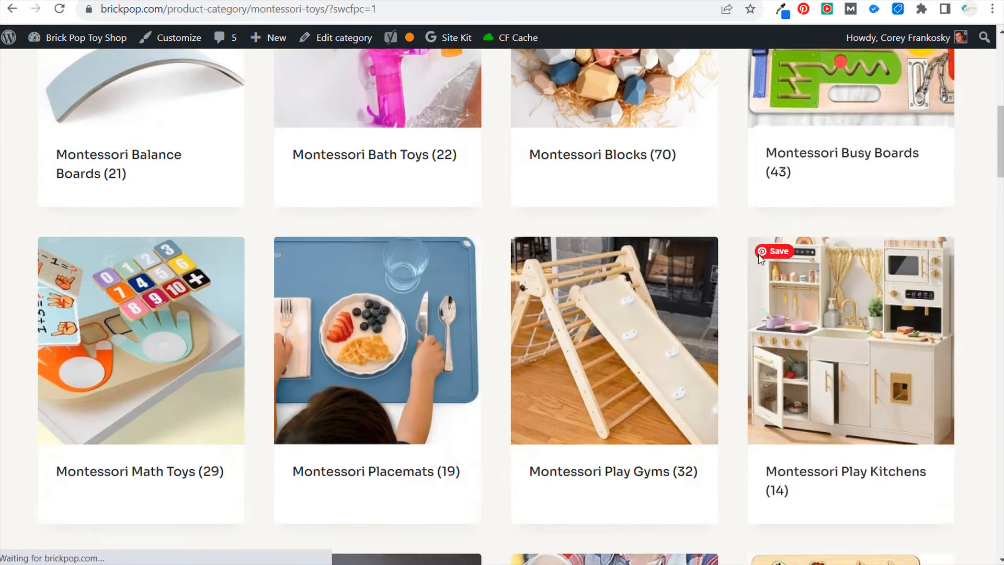
scroll(761, 259, down, 10)
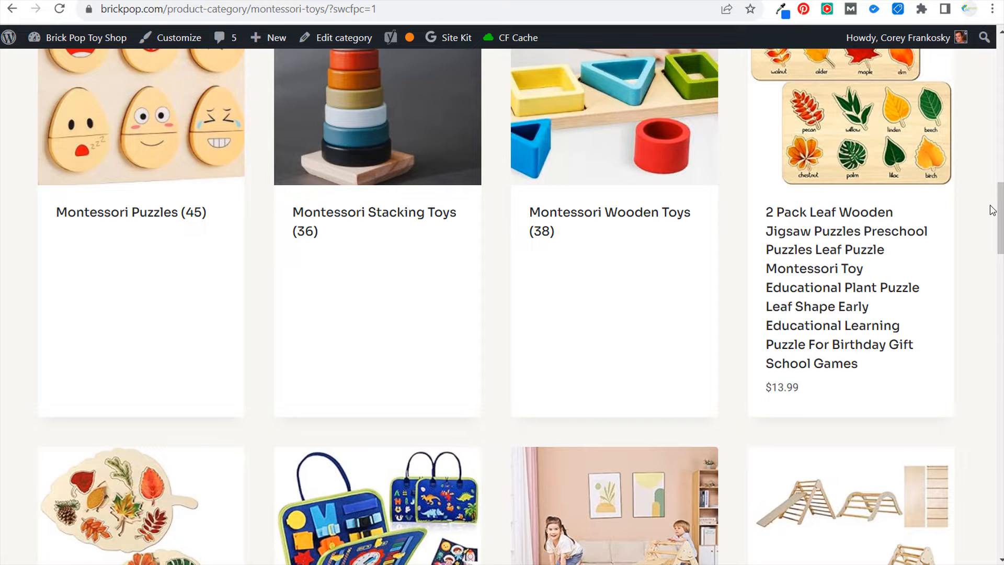
drag(1002, 206, 986, 67)
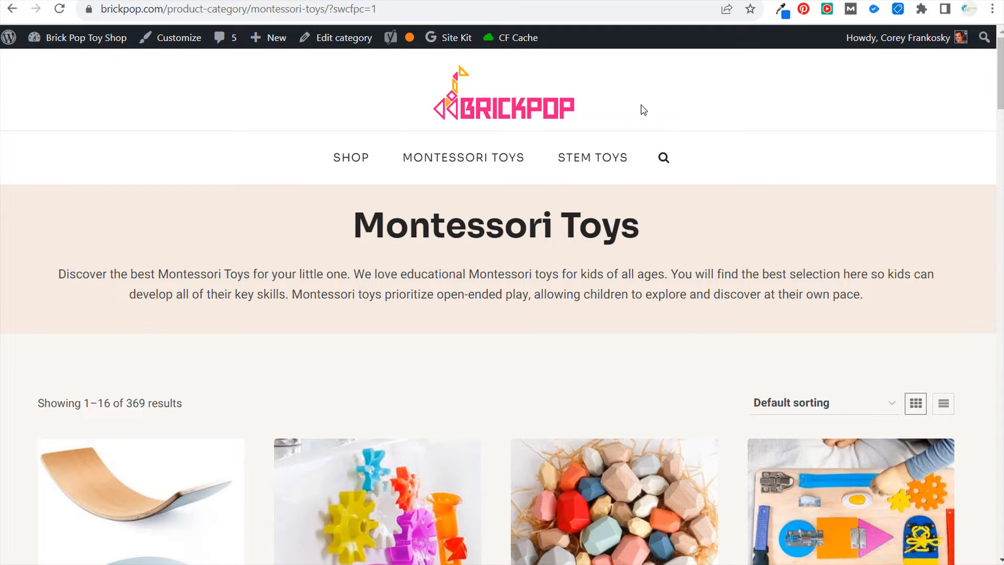
Return to Microsoft Advertising and open the UET tag page for conversion tracking.
click(756, 0)
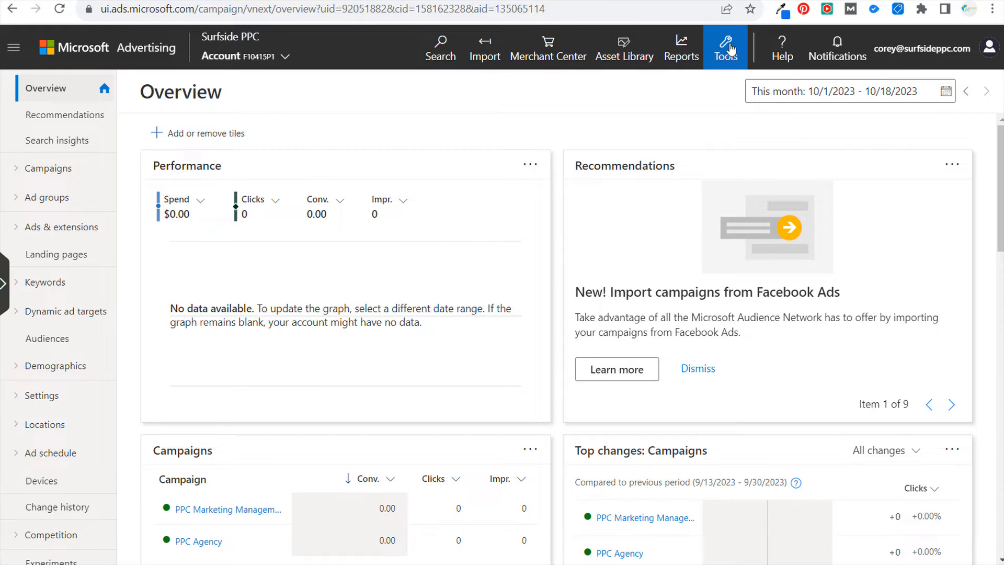
click(728, 50)
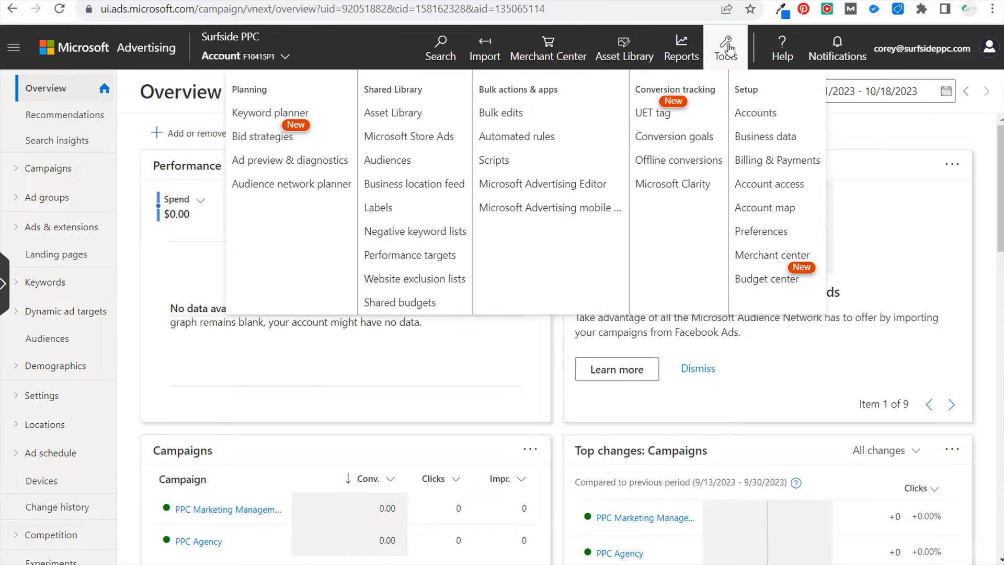
click(648, 118)
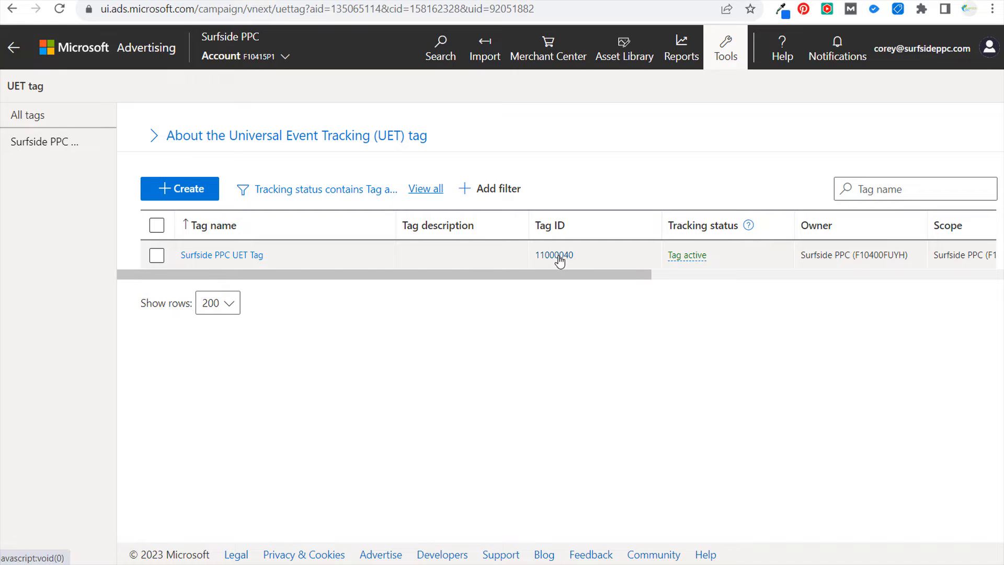
Create a new tag in the beachfrontdecor.com Google Tag Manager workspace using the Microsoft Advertising Universal Event Tracking type.
click(816, 0)
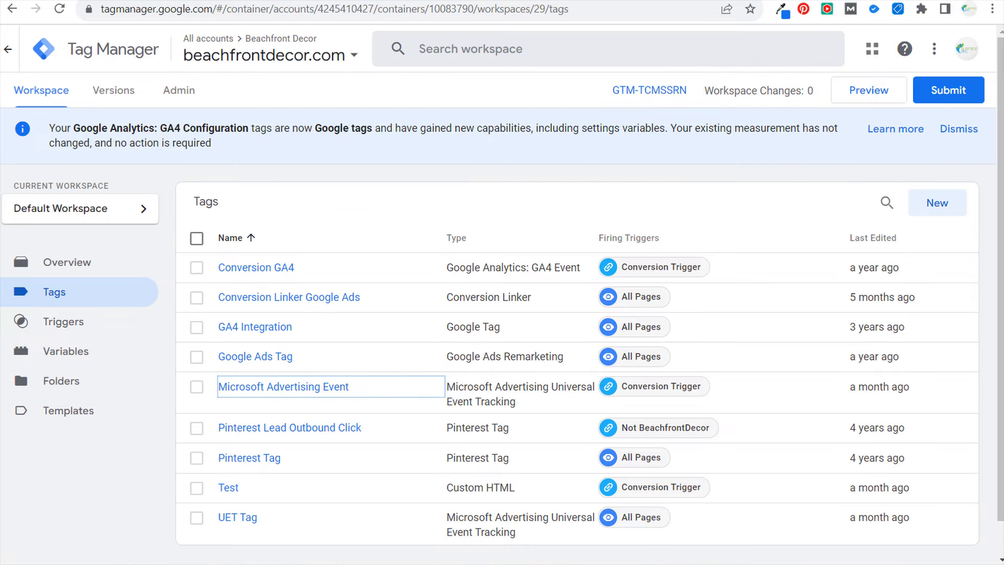
click(52, 263)
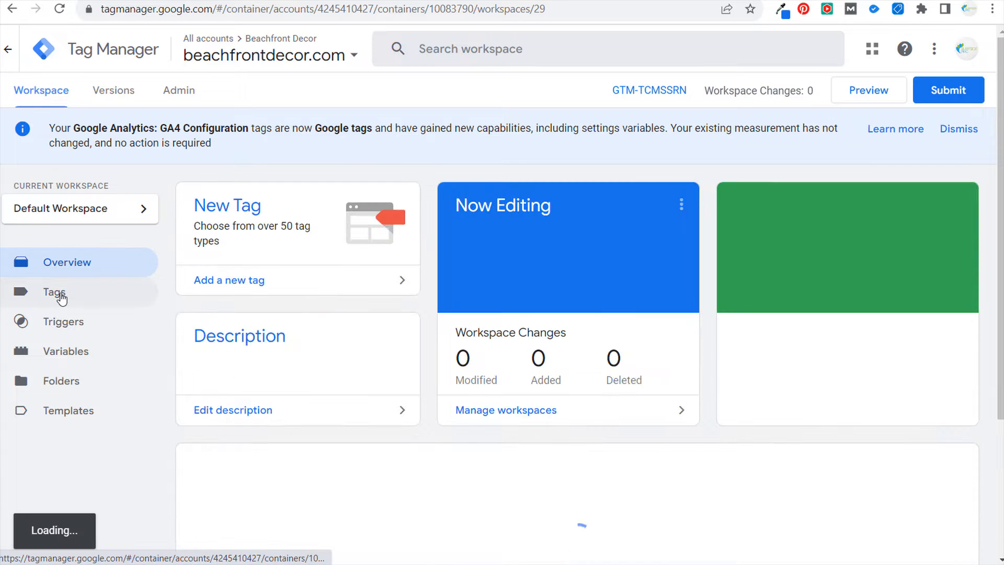
click(256, 282)
click(518, 195)
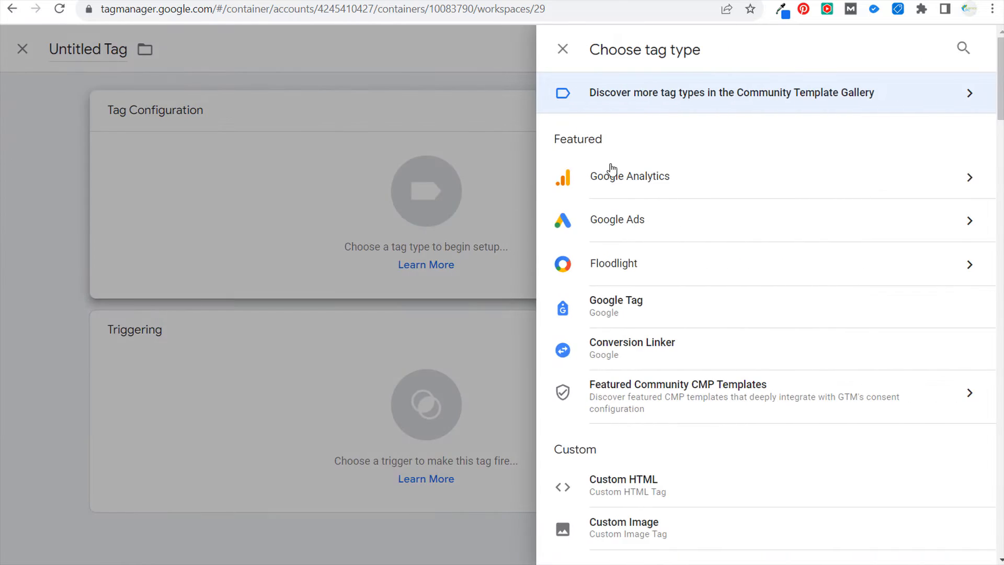
click(963, 48)
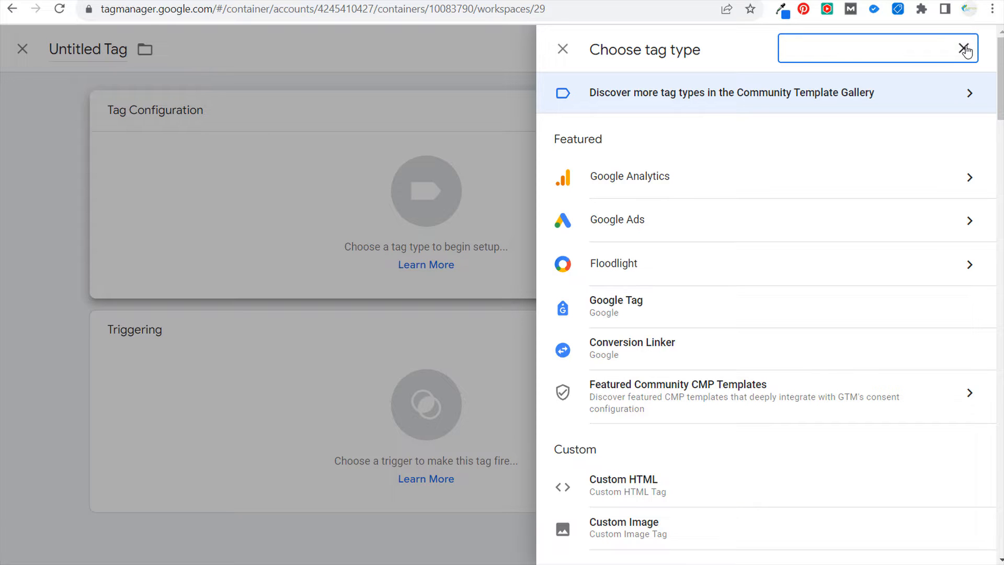
text(micr)
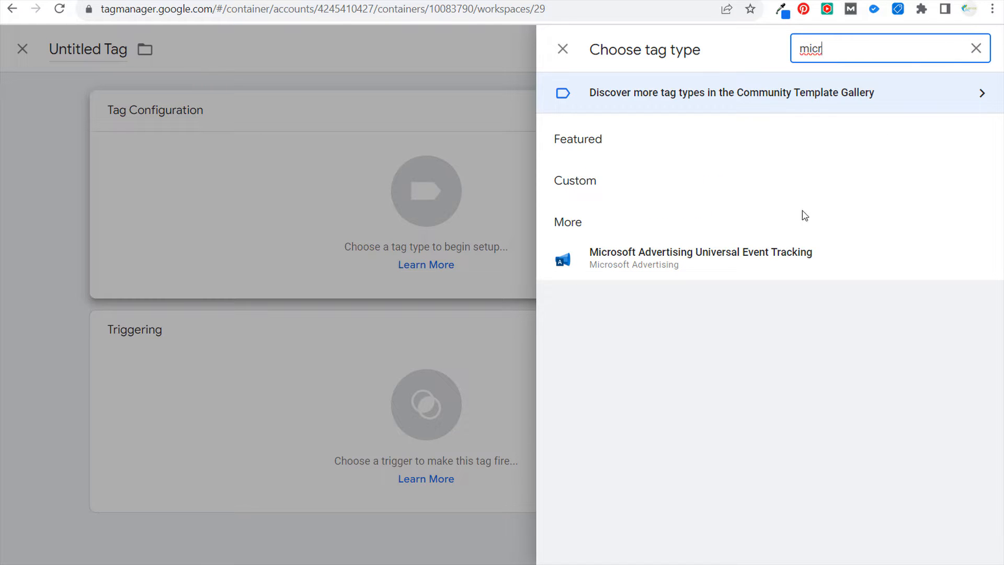
click(722, 257)
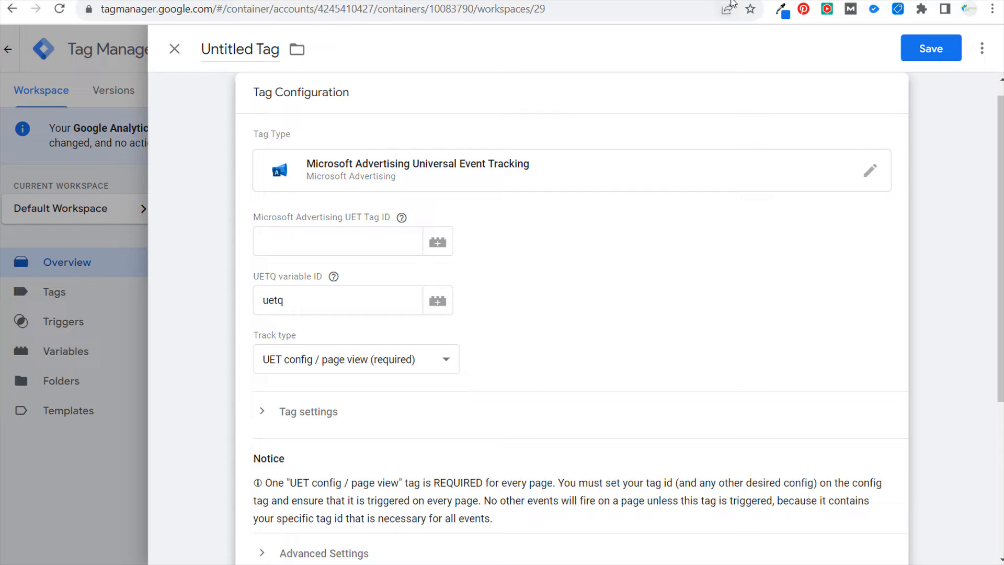
Copy the Surfside PPC UET Tag's ID 11000040 from Microsoft Advertising into the new tag's Microsoft Advertising UET Tag ID.
click(727, 0)
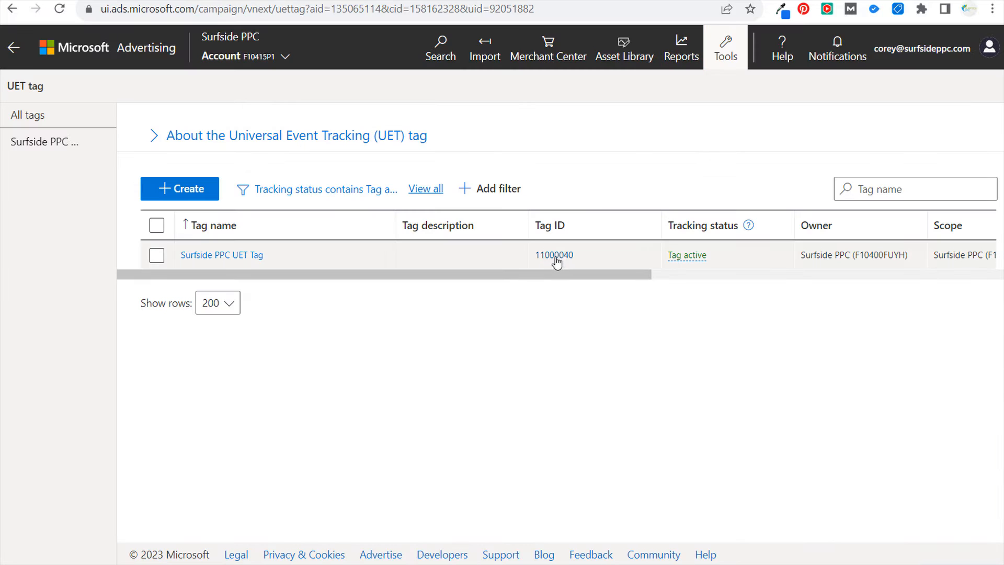
drag(593, 254, 533, 255)
key(ctrl+c)
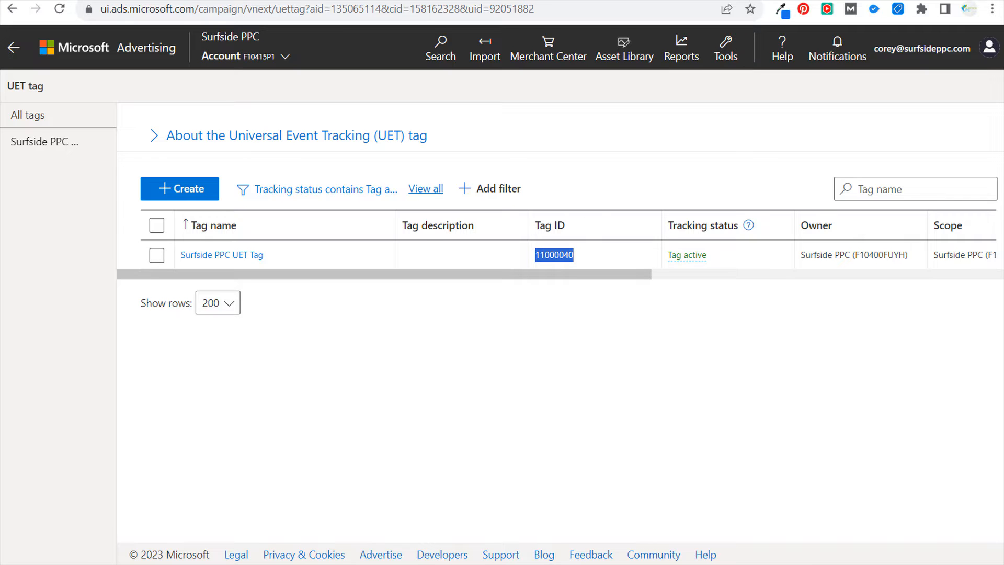
click(748, 0)
click(383, 247)
key(ctrl+v)
click(228, 283)
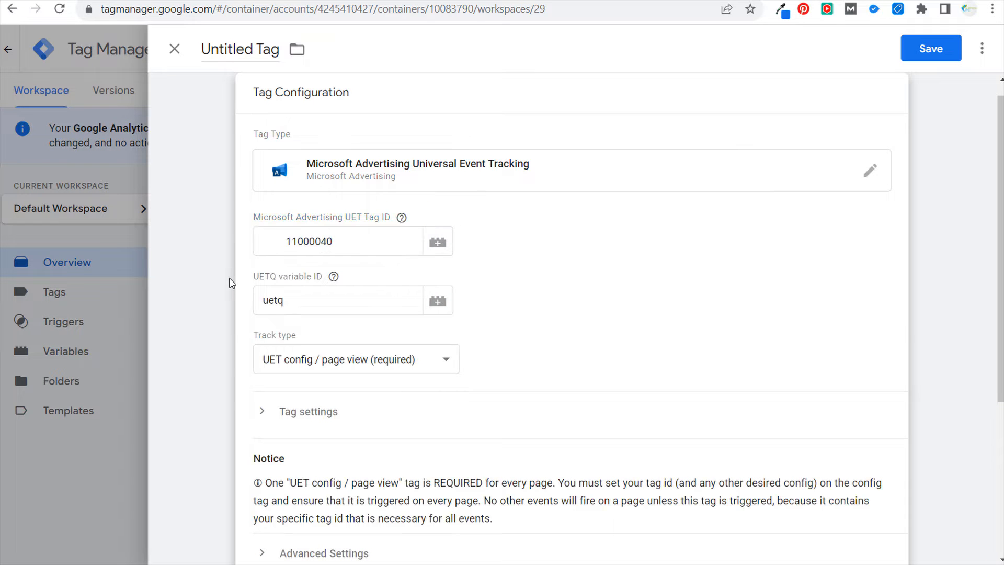
Set the new tag to fire on the All Pages page view trigger.
click(432, 422)
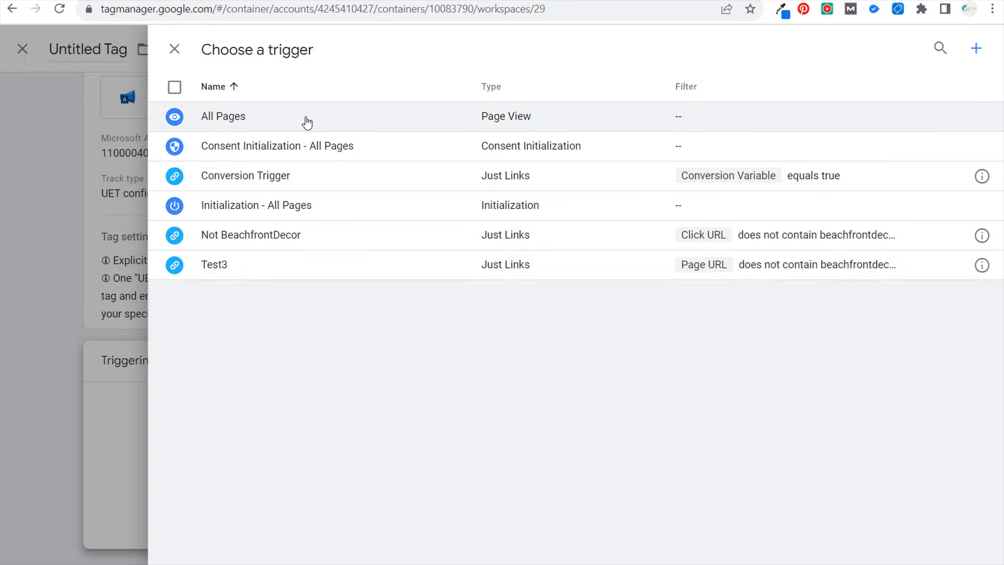
click(305, 124)
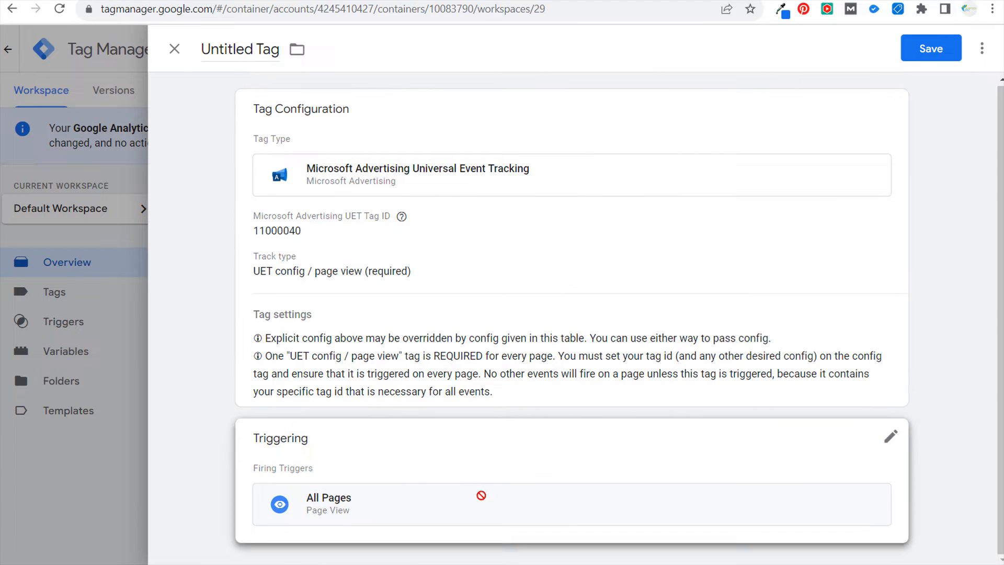
Save the new tag under the name Example UET Tag.
click(919, 46)
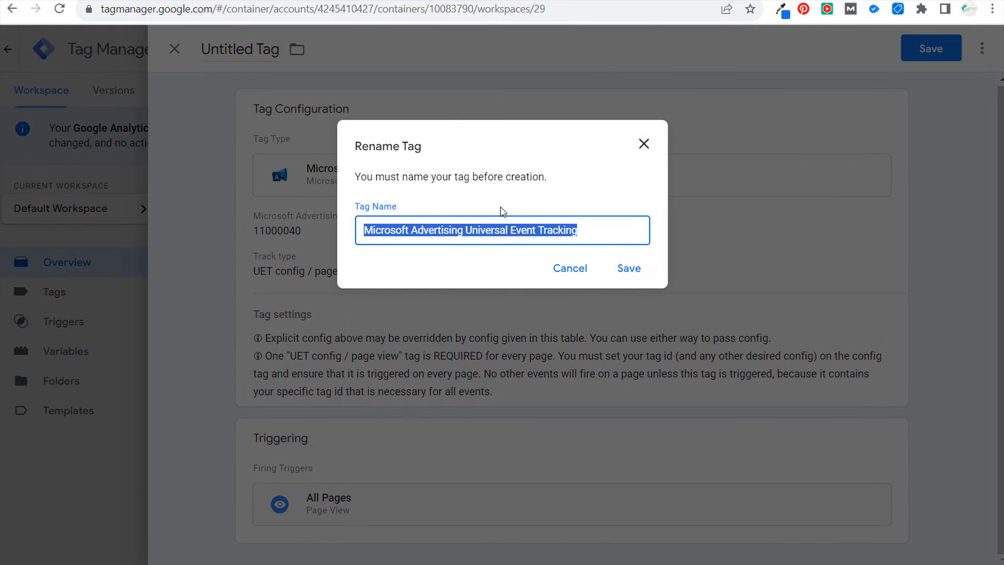
text(Exam)
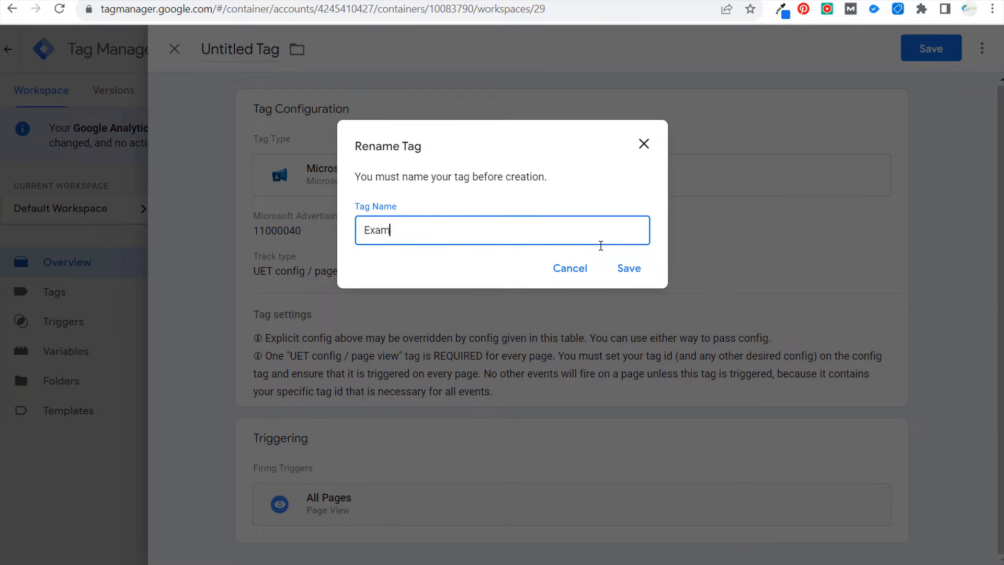
text(ple UET Tag)
click(633, 270)
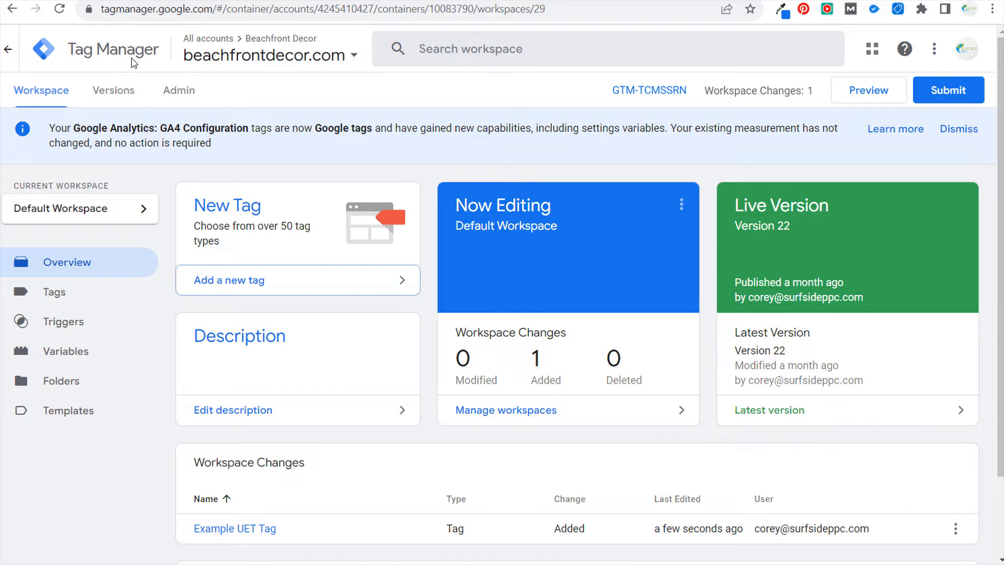
Review the container's Google Tag Manager installation instructions for the head and body code snippets, and close them.
click(178, 94)
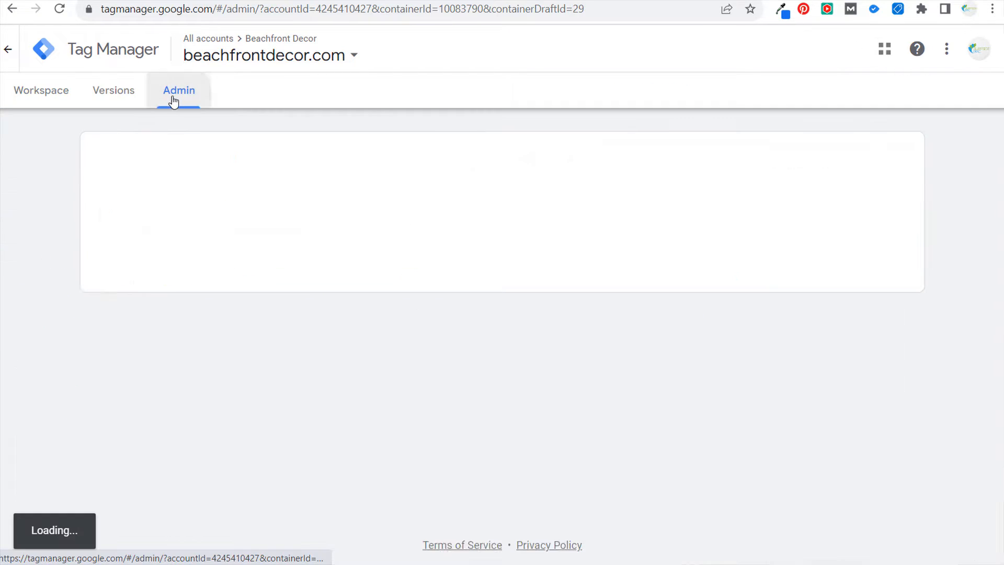
click(655, 319)
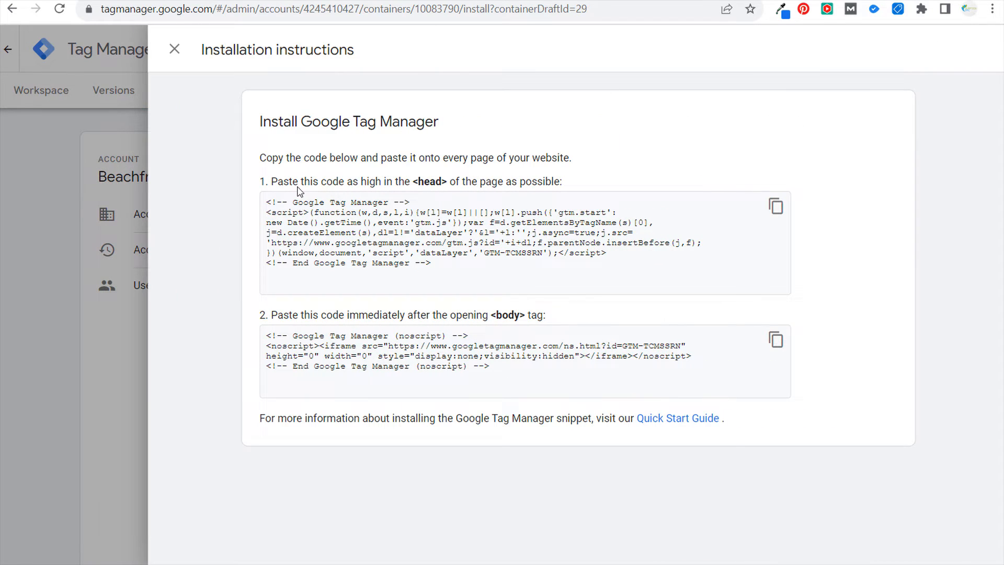
drag(298, 187, 457, 179)
click(444, 182)
click(483, 182)
drag(358, 312, 523, 318)
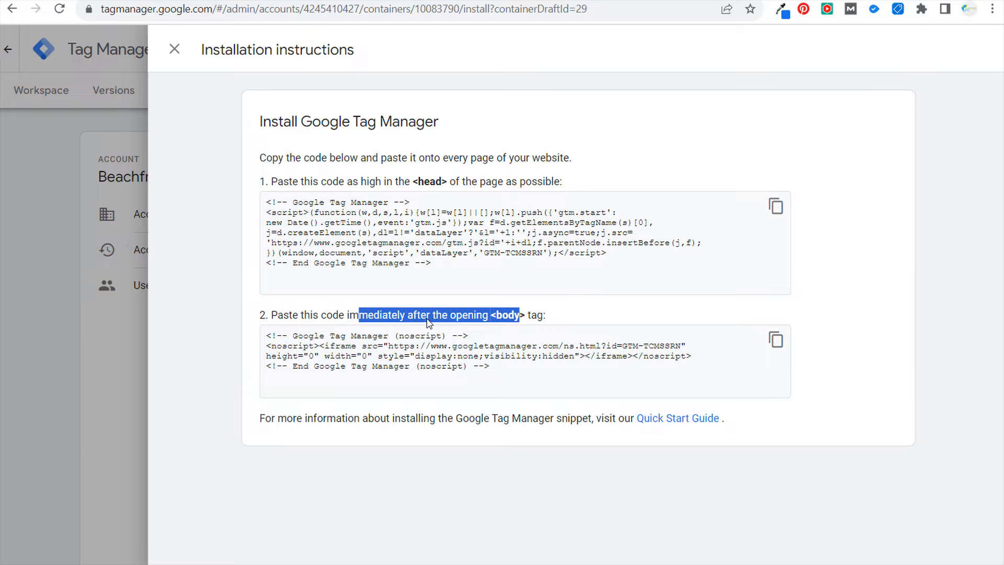
click(515, 316)
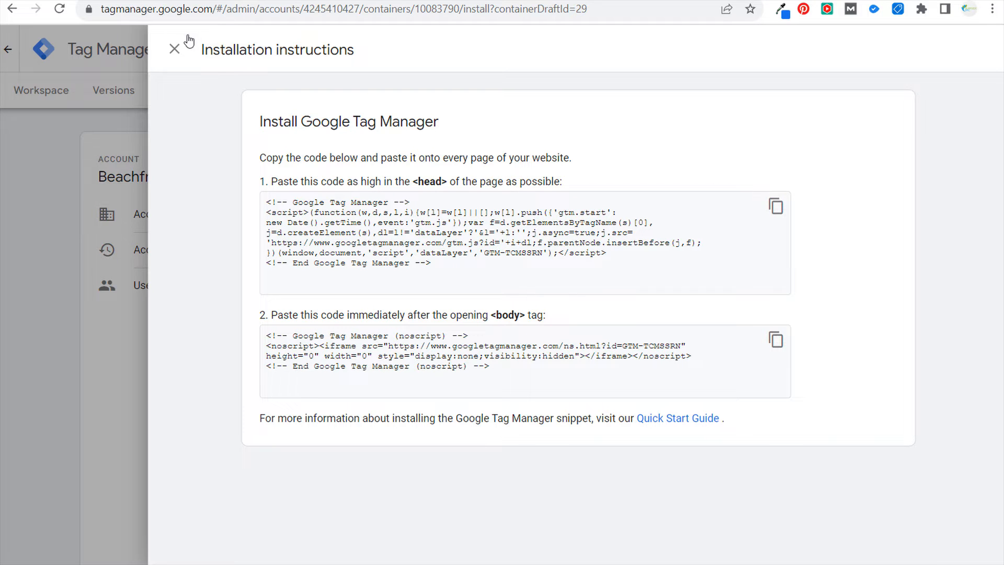
click(175, 49)
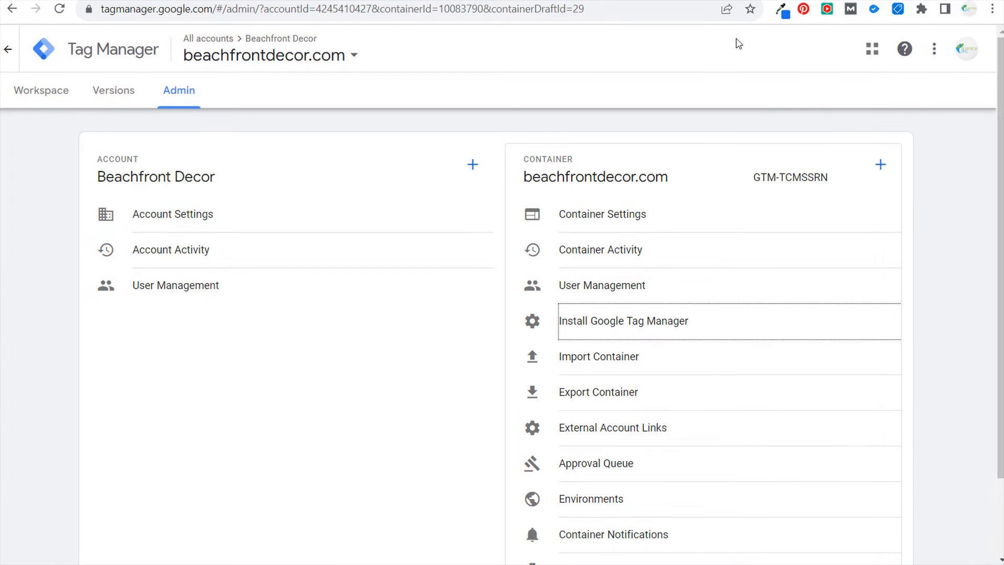
Switch to Microsoft Advertising and view the Surfside PPC UET Tag's tracking code without creating another UET tag.
click(725, 0)
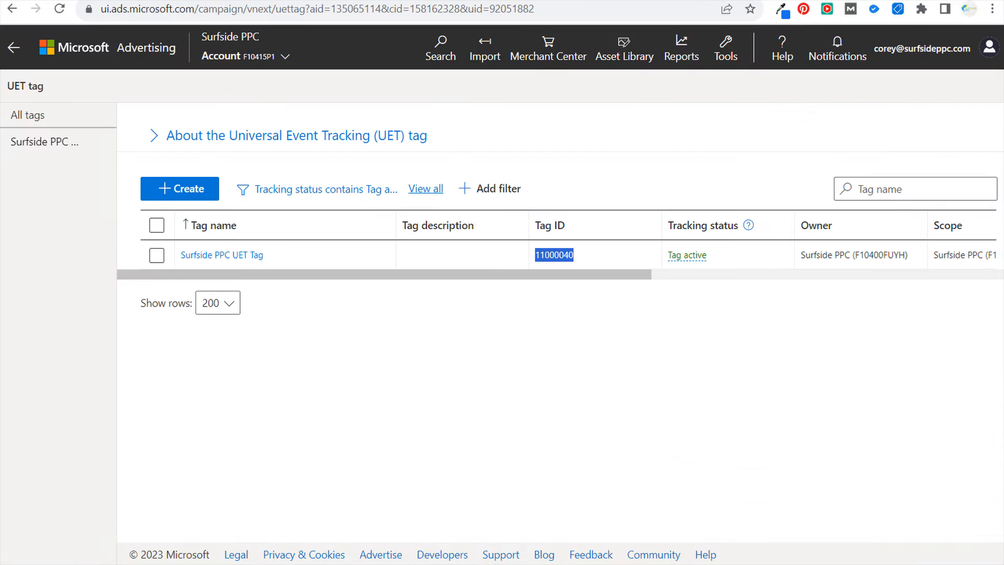
click(383, 278)
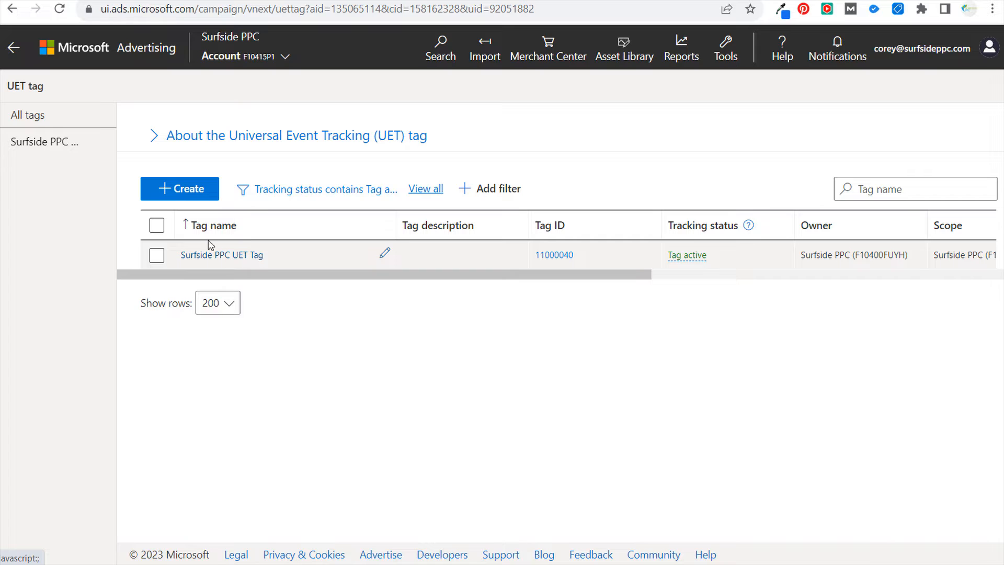
click(181, 190)
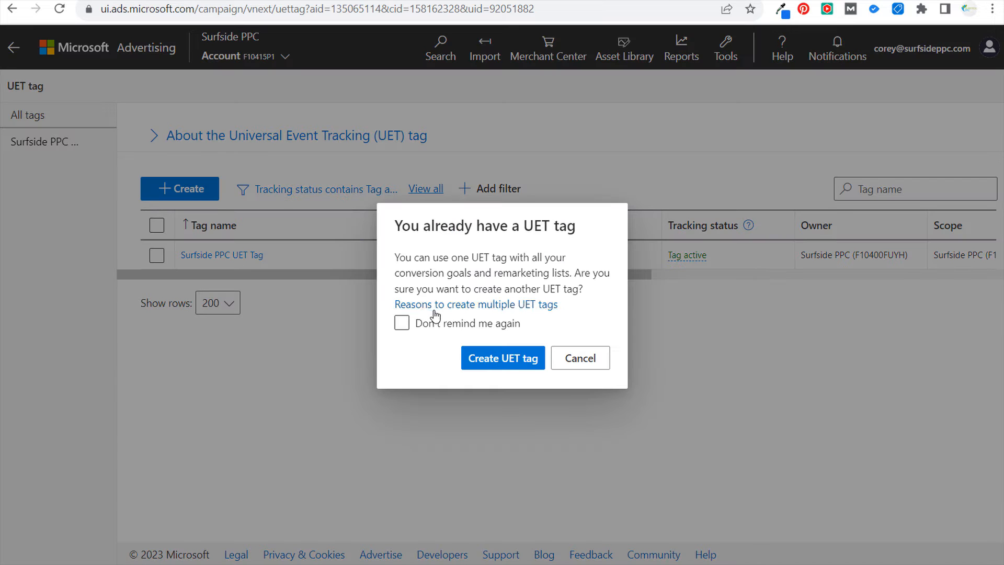
click(593, 368)
drag(284, 276, 723, 271)
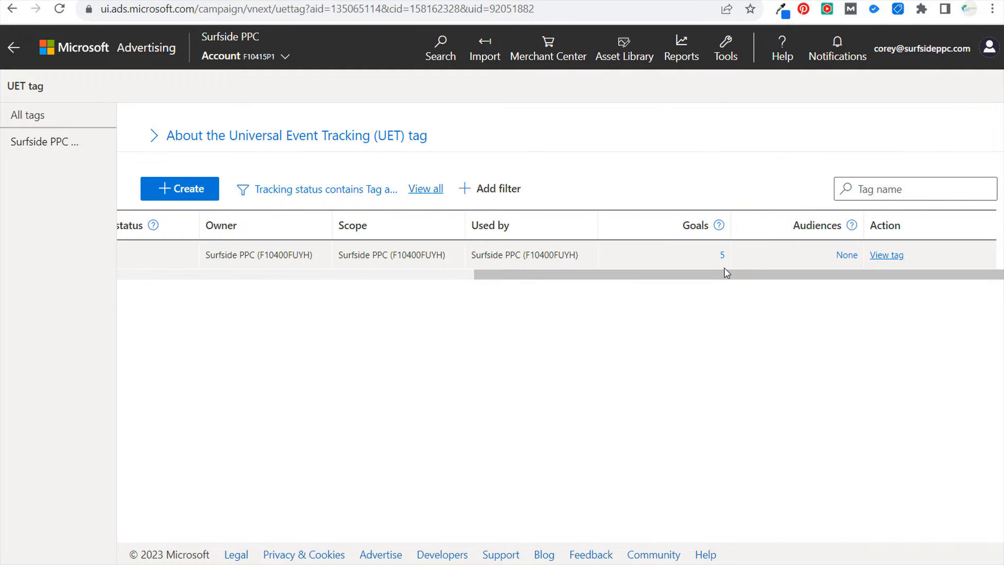
click(886, 256)
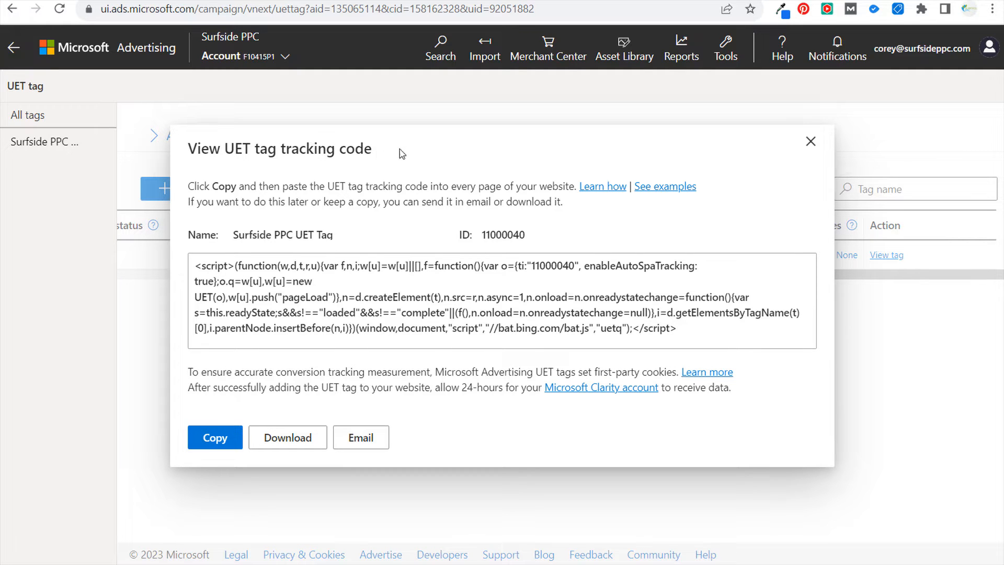
drag(400, 153, 276, 152)
click(323, 151)
click(811, 141)
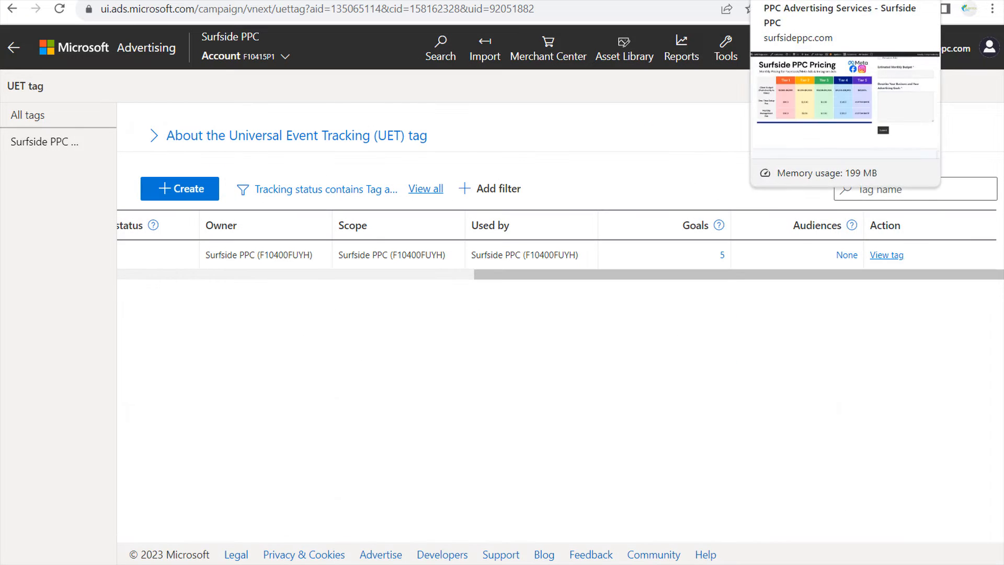
Return to Google Tag Manager and review the beachfrontdecor.com workspace overview and its changes.
click(795, 0)
click(54, 99)
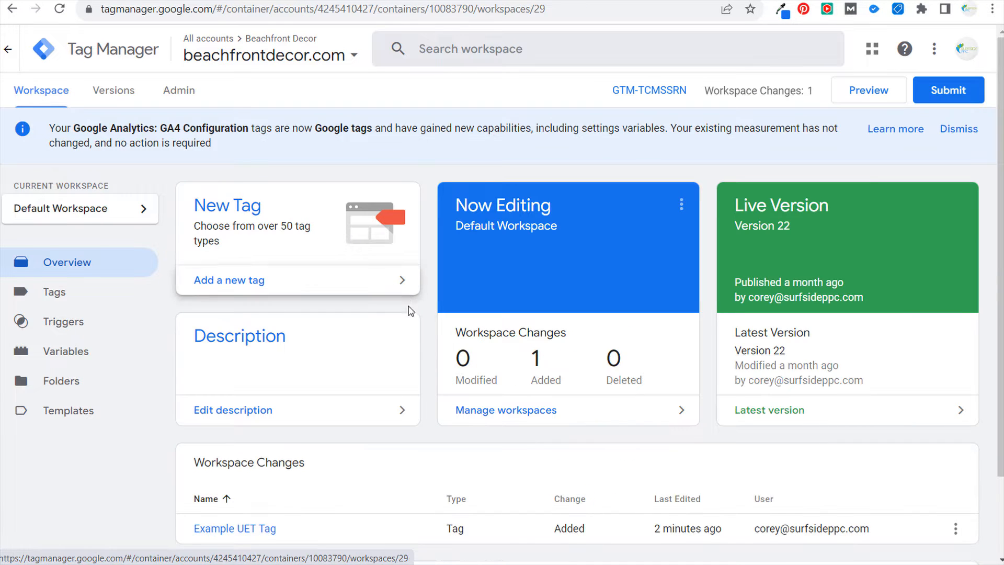
scroll(410, 311, down, 2)
scroll(375, 417, up, 2)
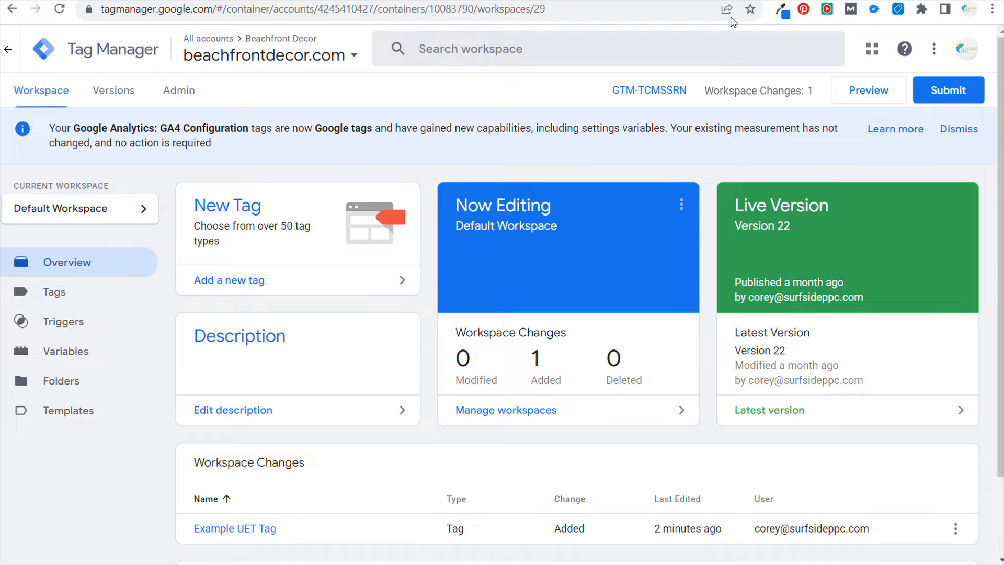
Go back to Microsoft Advertising and open the Conversion goals page.
click(732, 0)
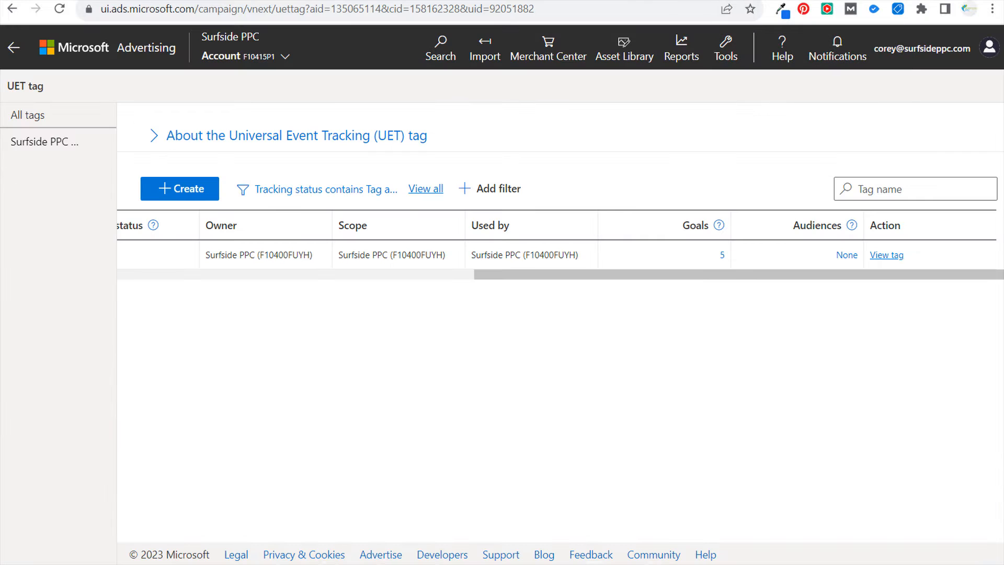
drag(506, 274, 73, 154)
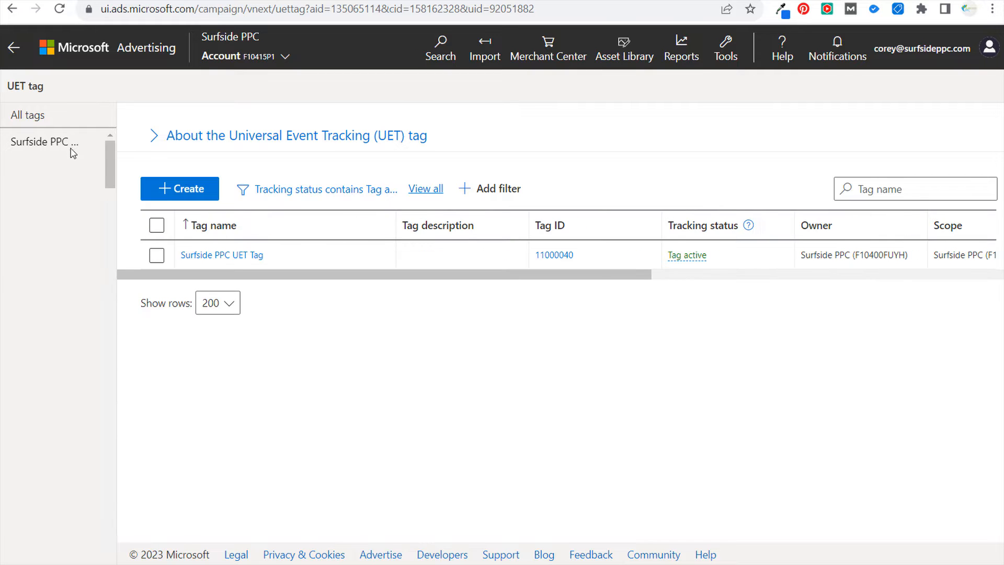
click(726, 52)
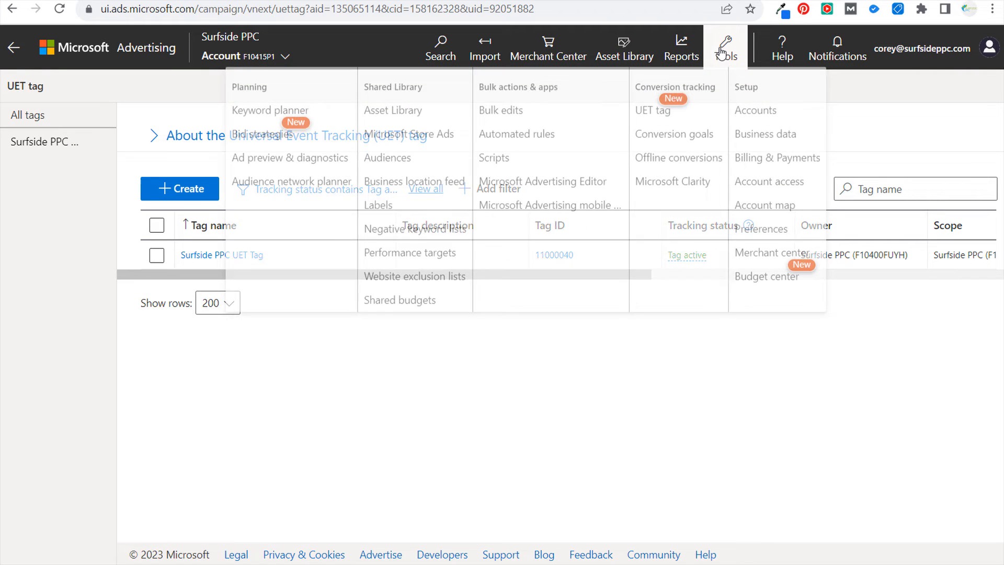
click(683, 143)
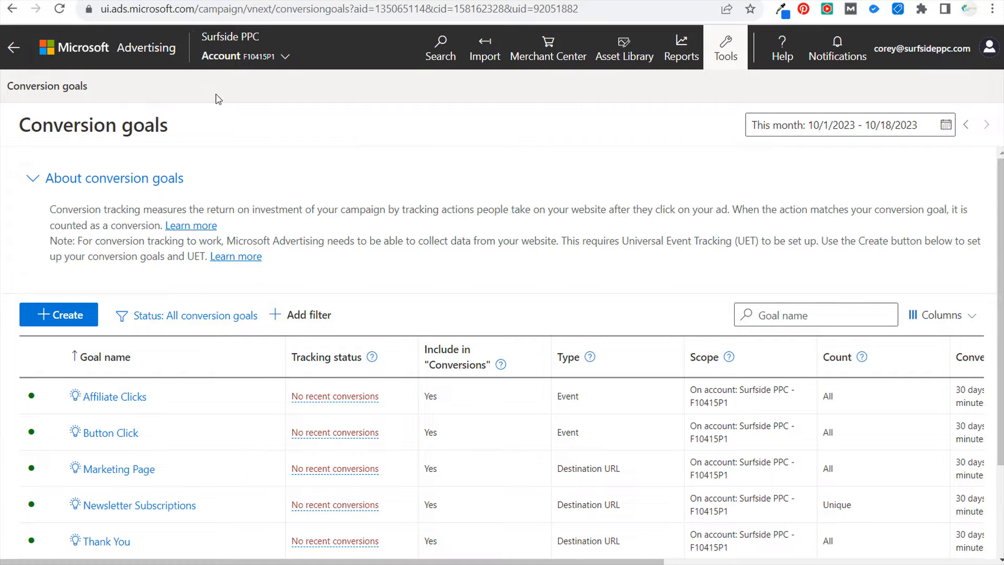
Start a new conversion goal that tracks Website conversions and continue to the goal type.
click(44, 316)
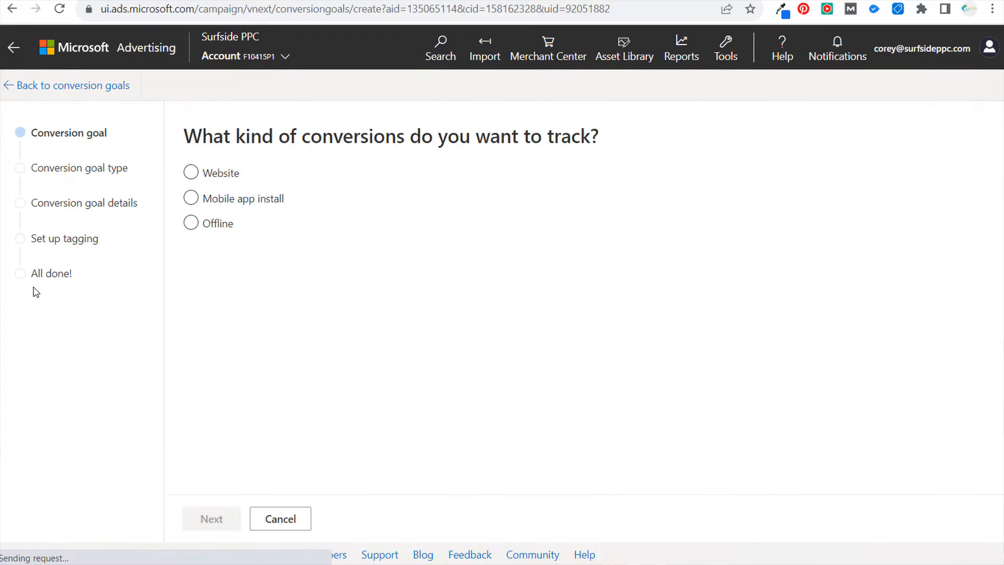
drag(208, 144, 513, 142)
click(551, 142)
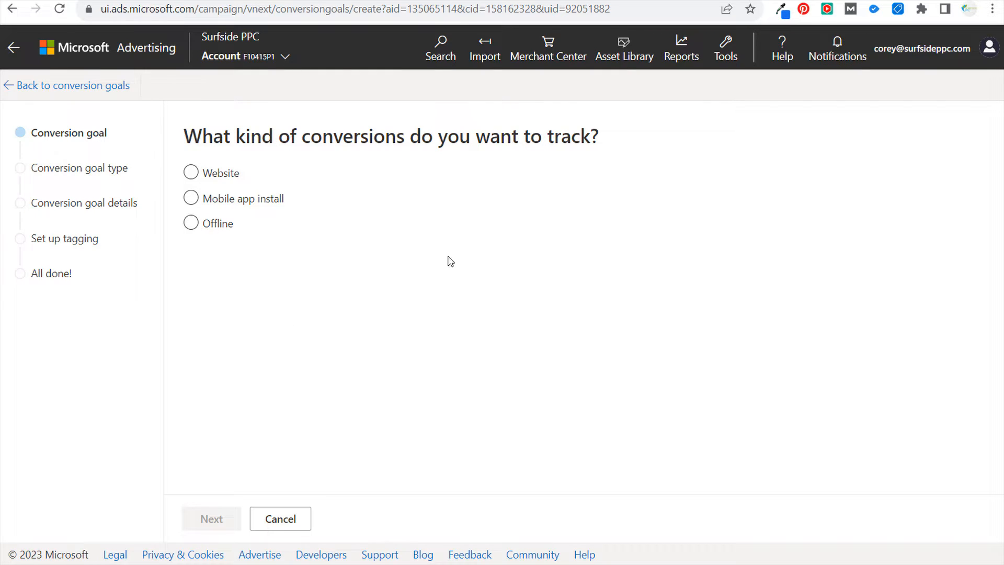
click(191, 172)
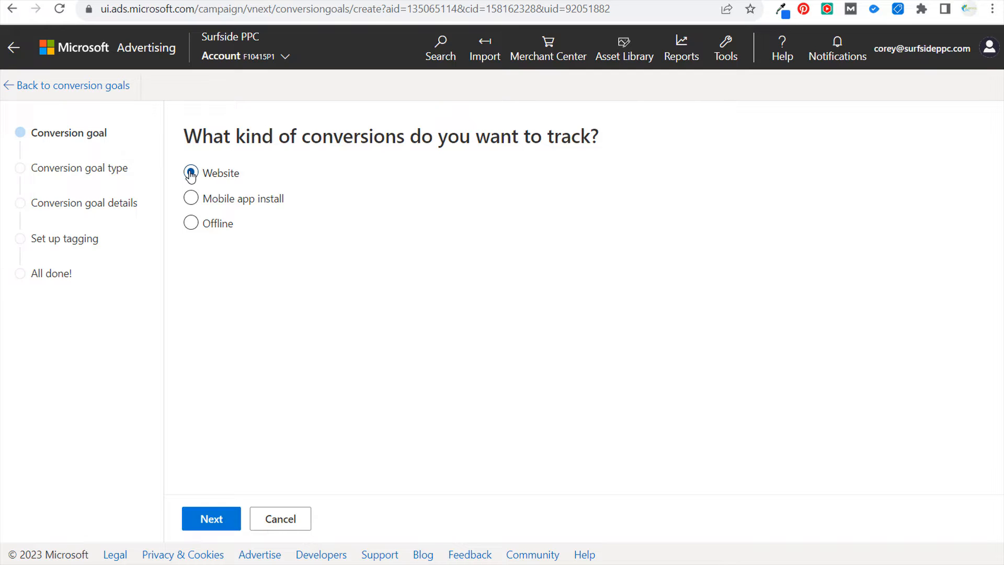
click(213, 520)
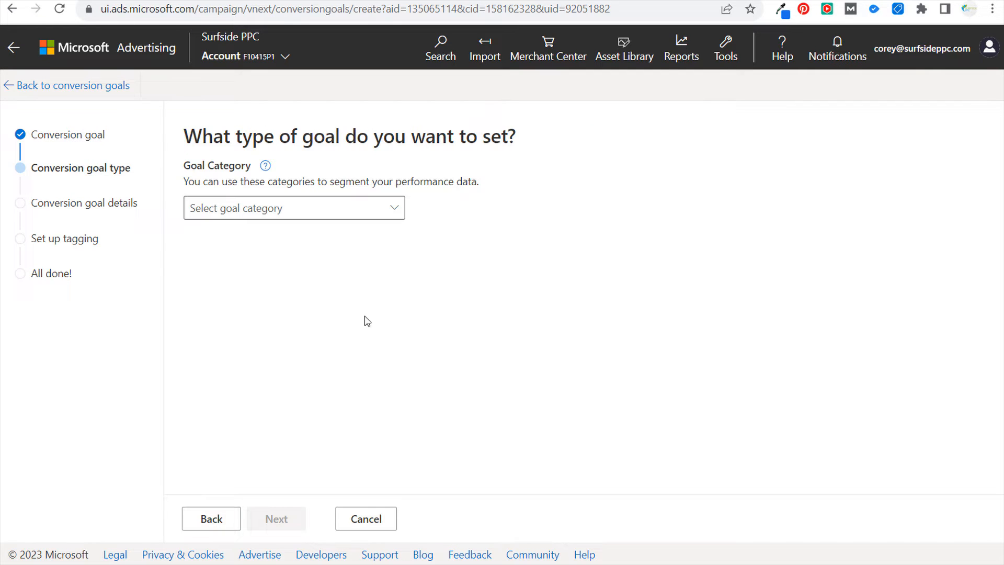
Set the goal category to Outbound click and the goal type to Destination URL, and continue to the goal details.
click(398, 208)
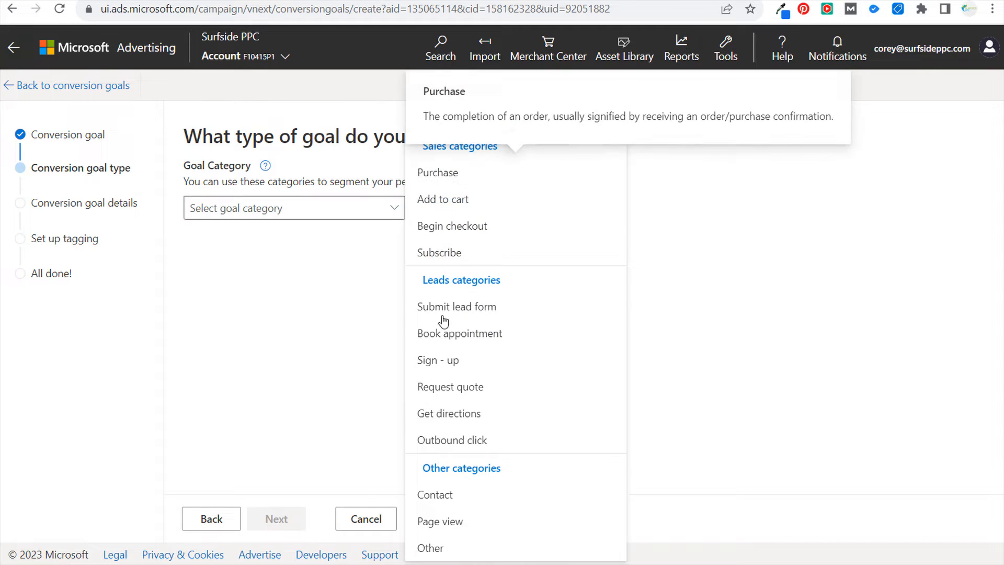
click(519, 445)
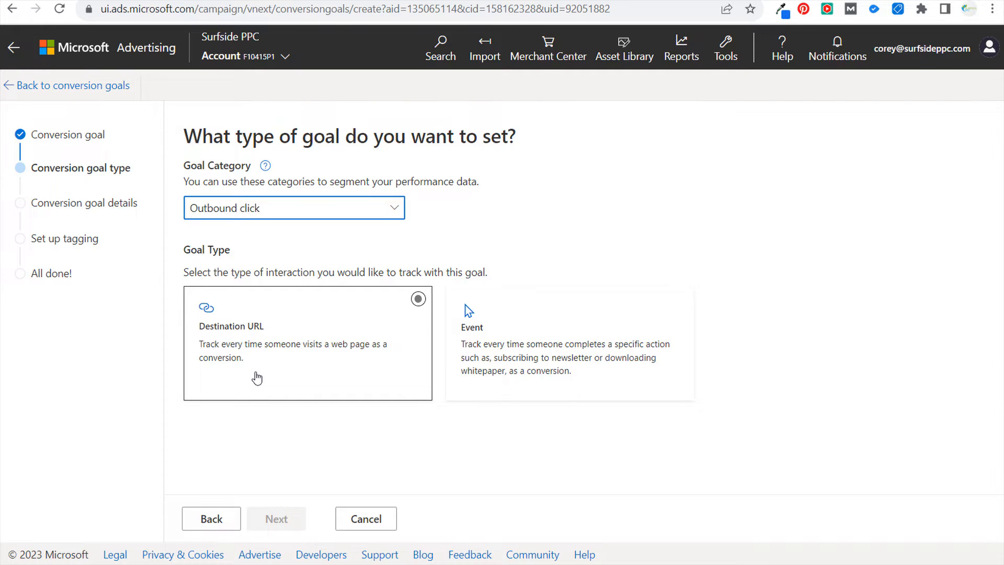
click(230, 59)
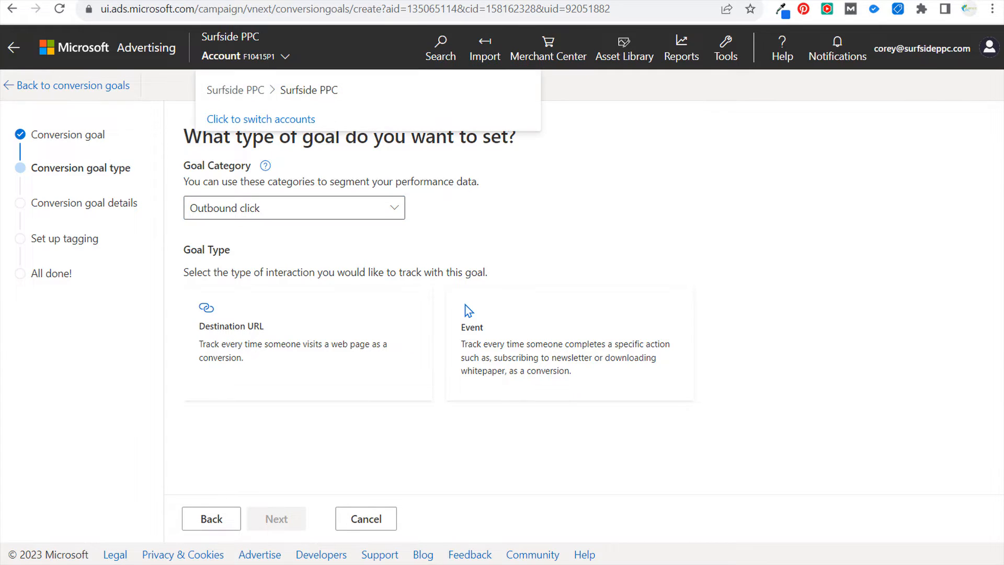
key(ctrl+Tab)
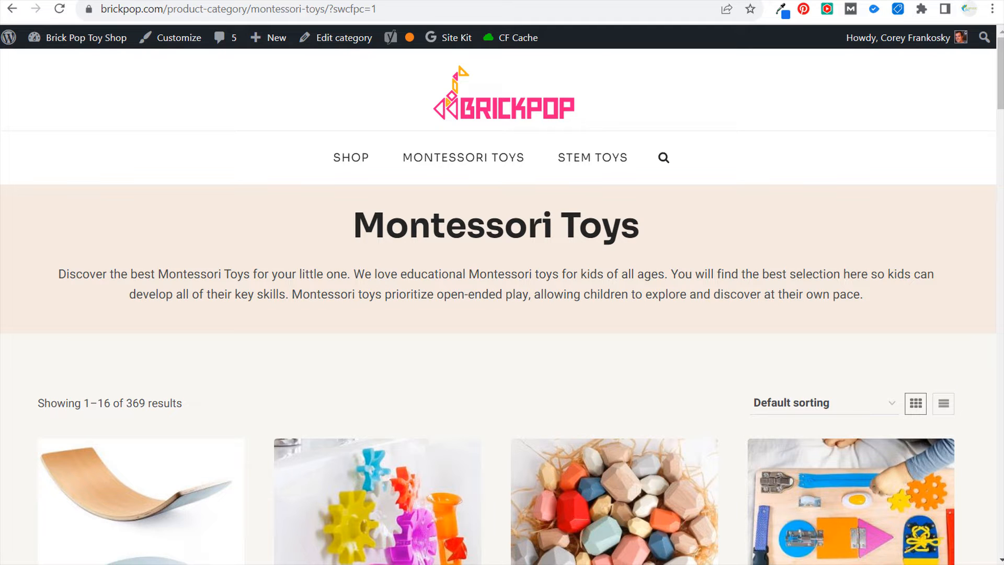
key(ctrl+Tab)
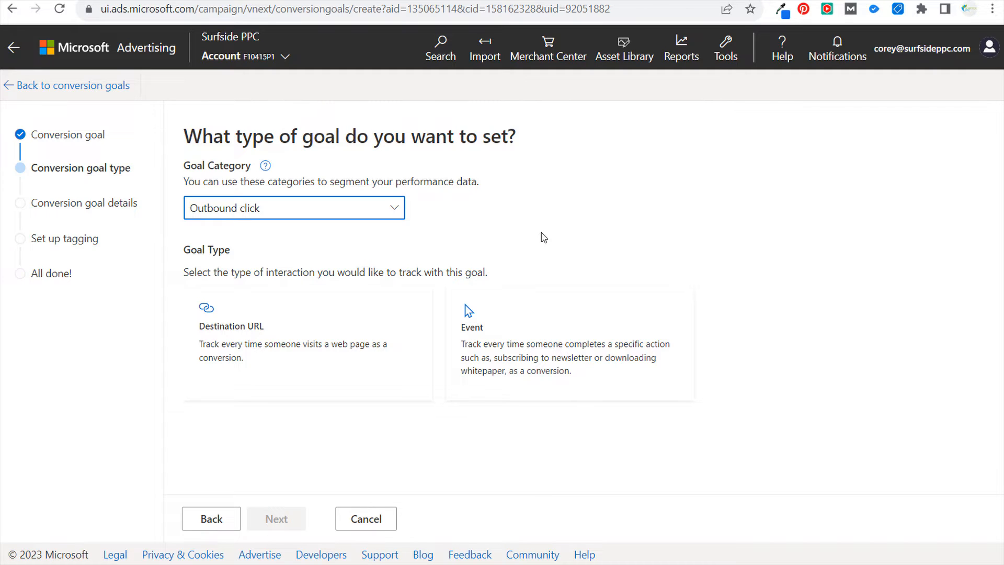
click(215, 356)
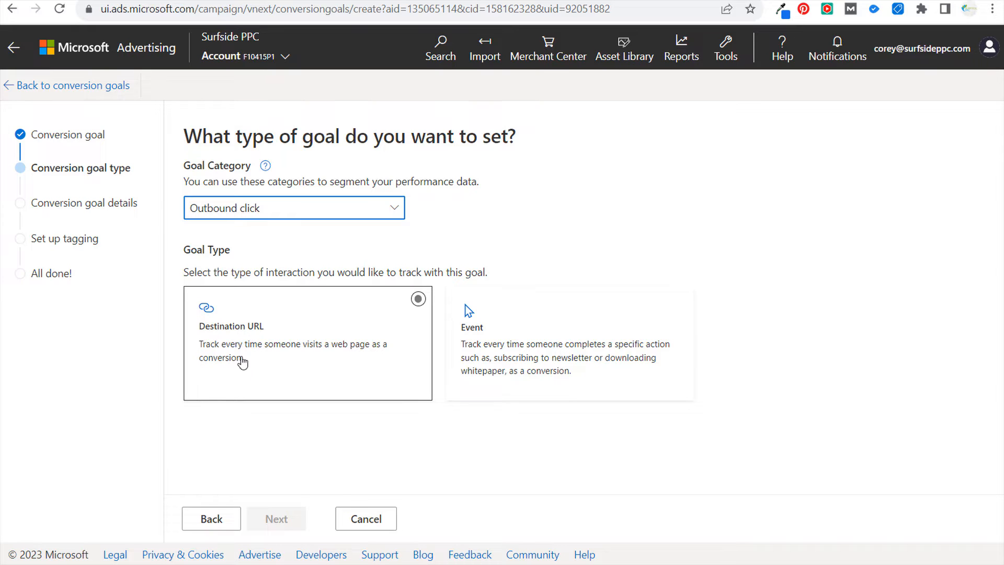
click(277, 520)
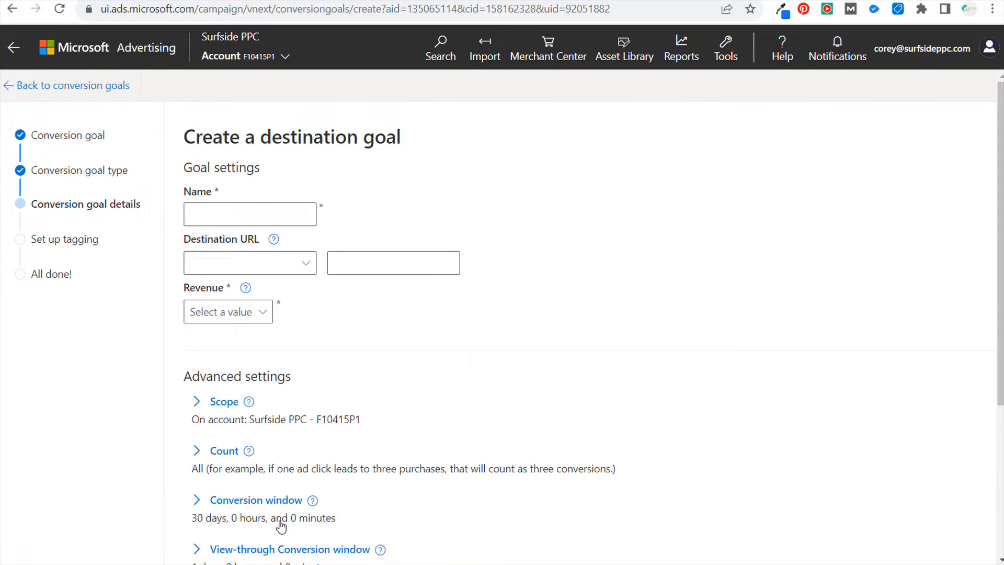
Set the goal's Destination URL condition to Contains /thank-you/.
click(283, 214)
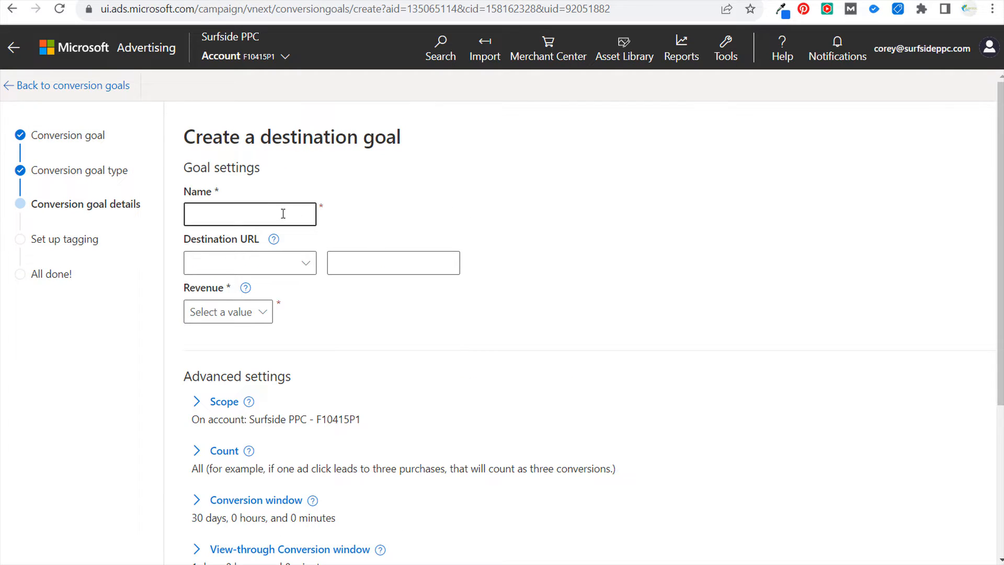
click(309, 266)
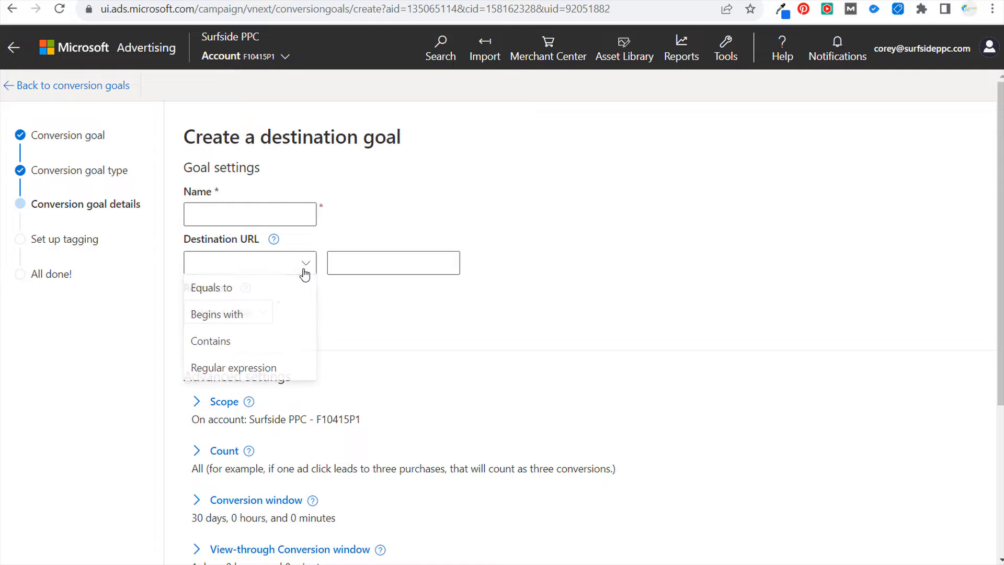
click(252, 347)
click(385, 262)
text(/thank-you/)
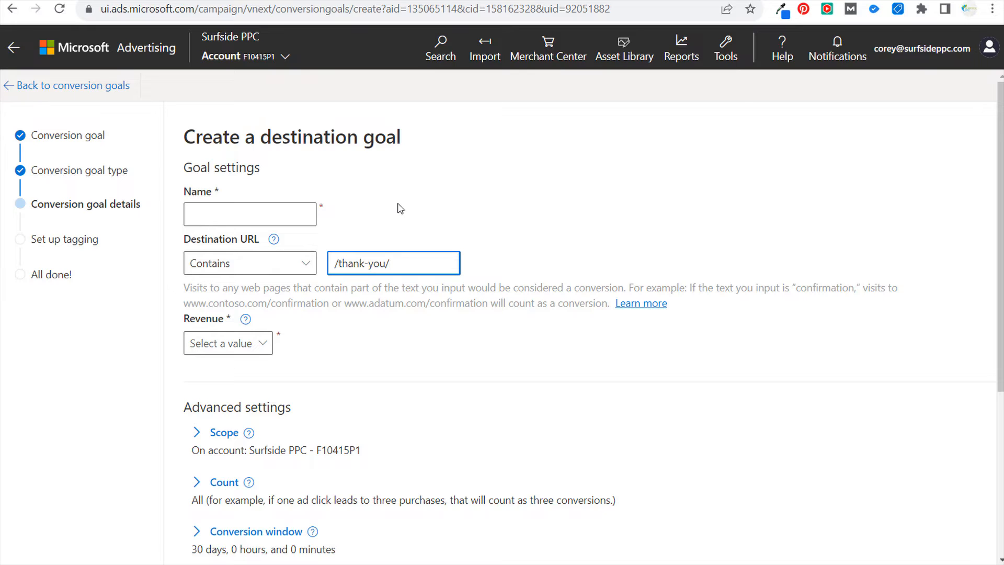
drag(390, 263, 322, 264)
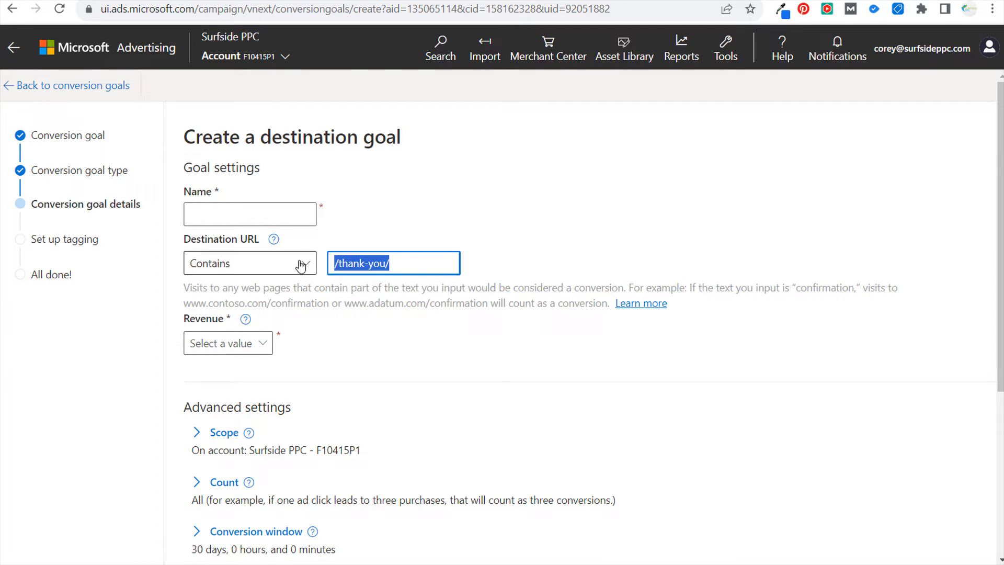
Change the Destination URL text to /order-confirmation/ and set the revenue option to Conversion action value may vary.
text(/c)
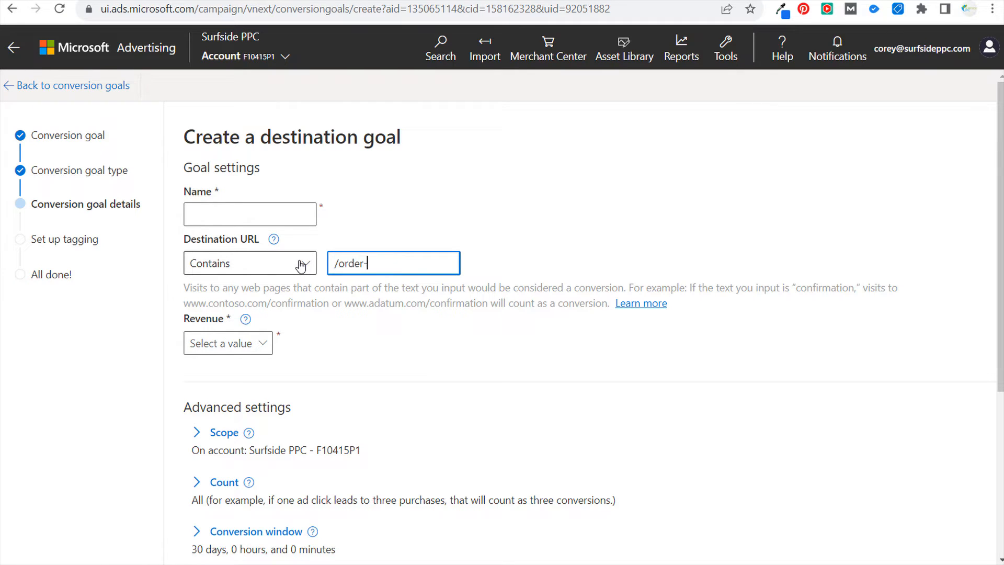
text(rder-confirmation/)
click(257, 345)
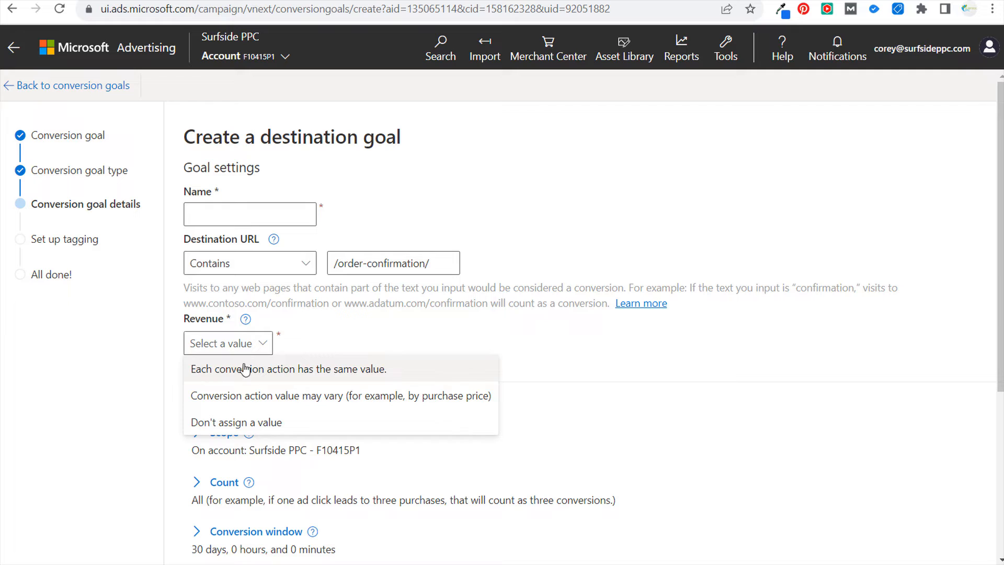
click(244, 367)
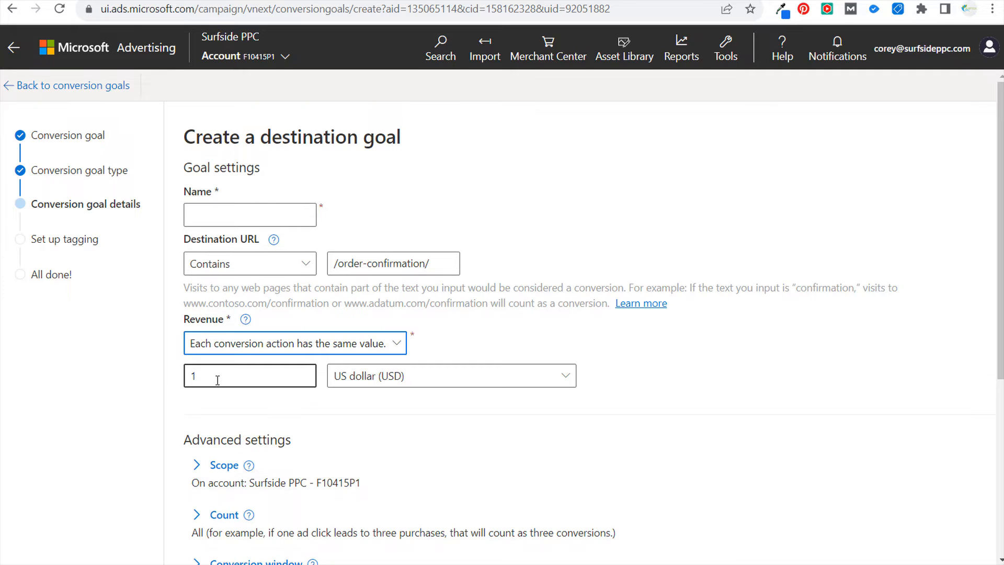
click(256, 347)
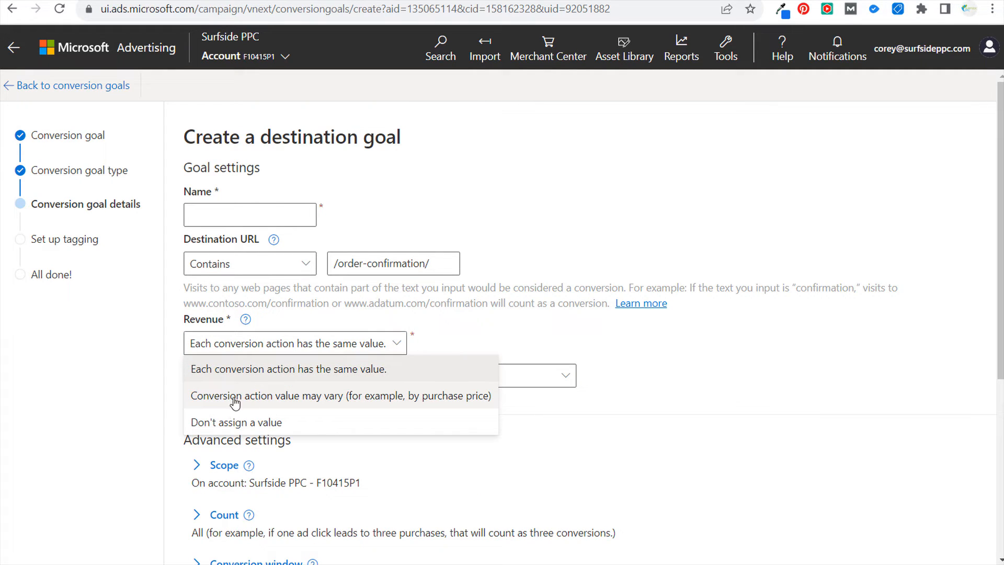
click(375, 404)
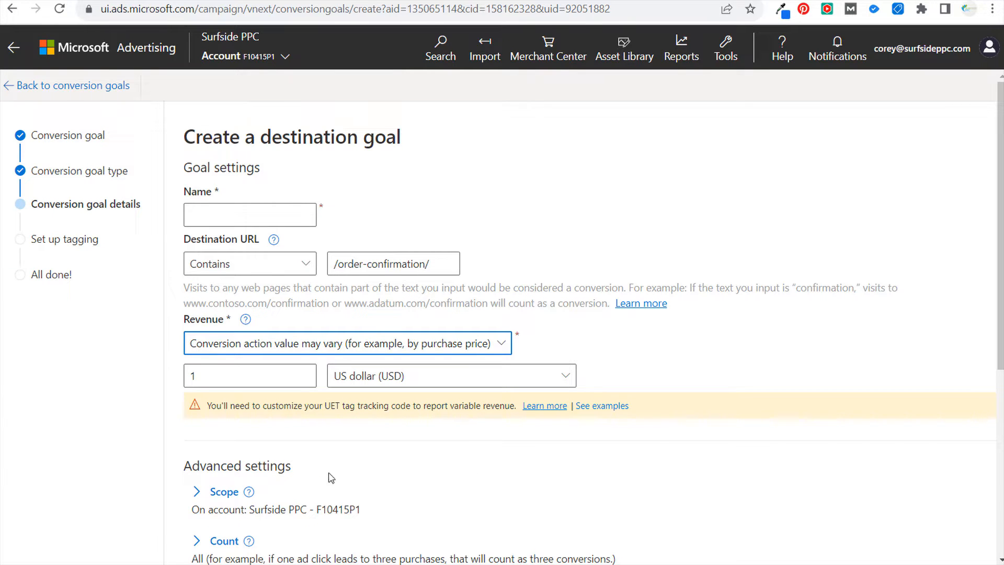
drag(223, 405, 430, 401)
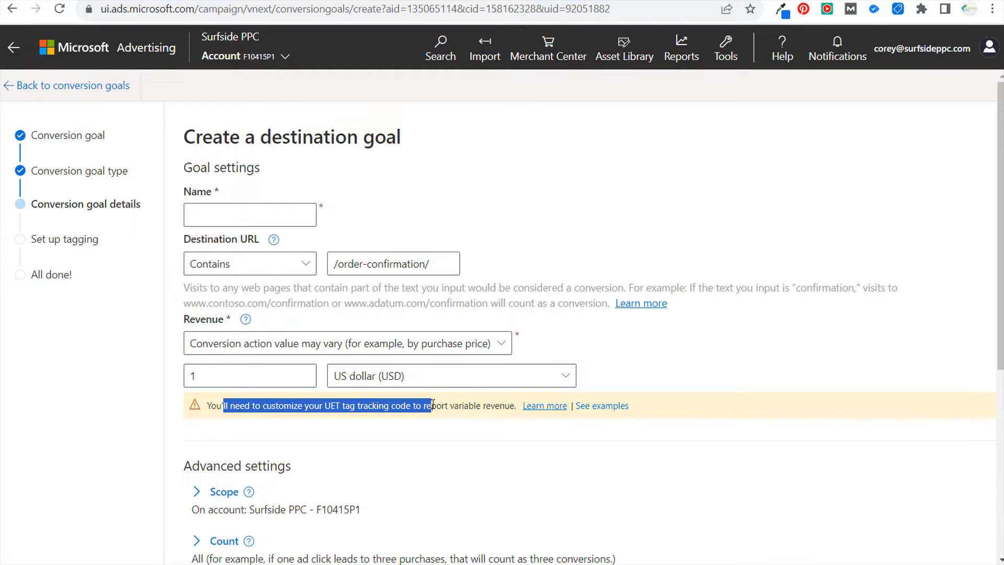
click(458, 409)
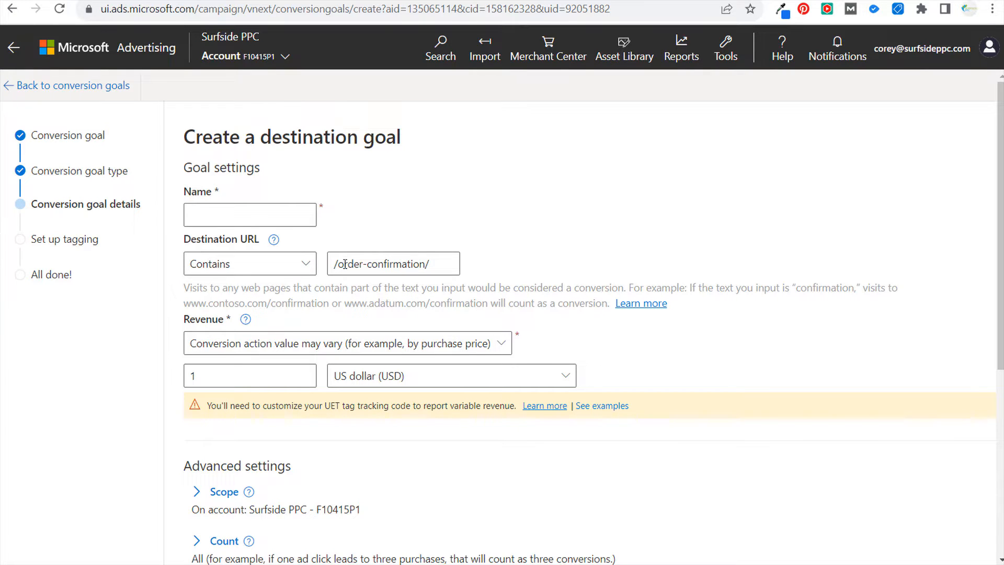
Set the revenue option to Each conversion action has the same value, with a value of 80 US dollars.
click(491, 345)
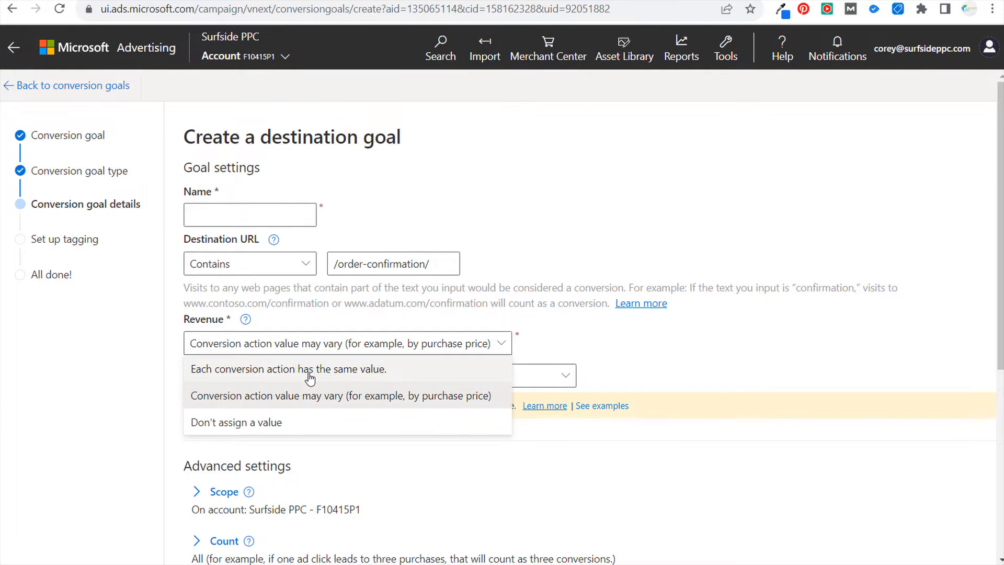
click(324, 366)
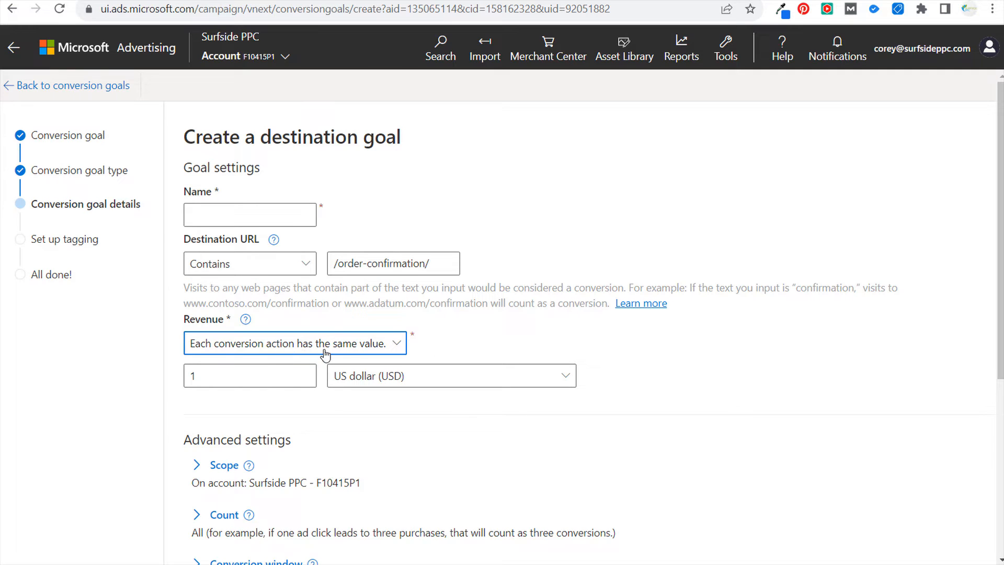
click(358, 349)
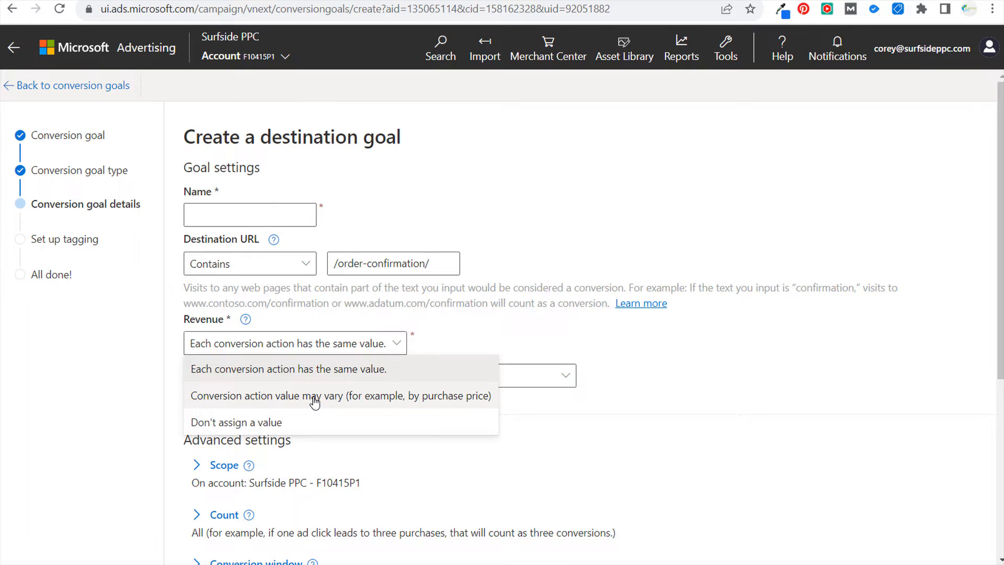
click(280, 369)
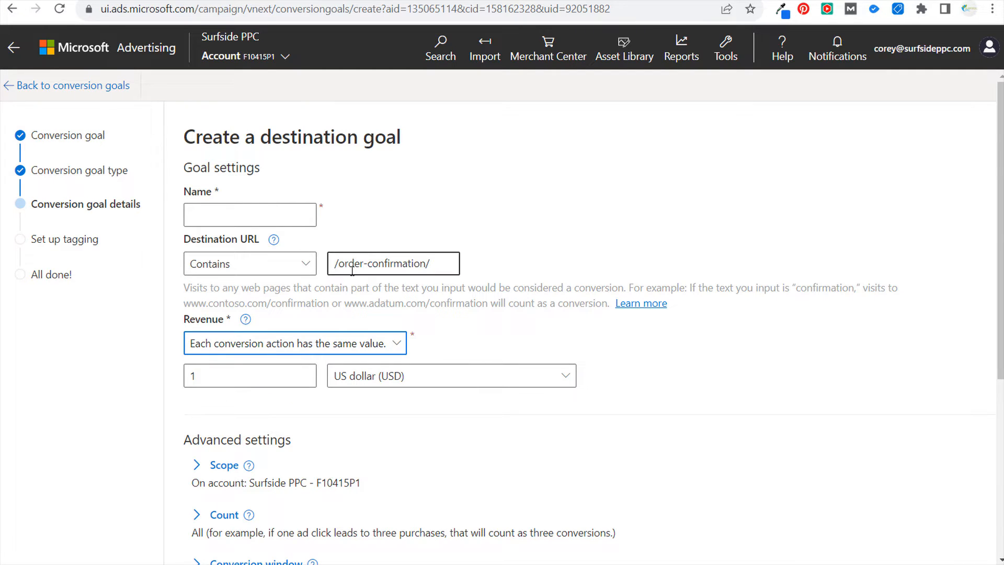
drag(227, 377, 165, 385)
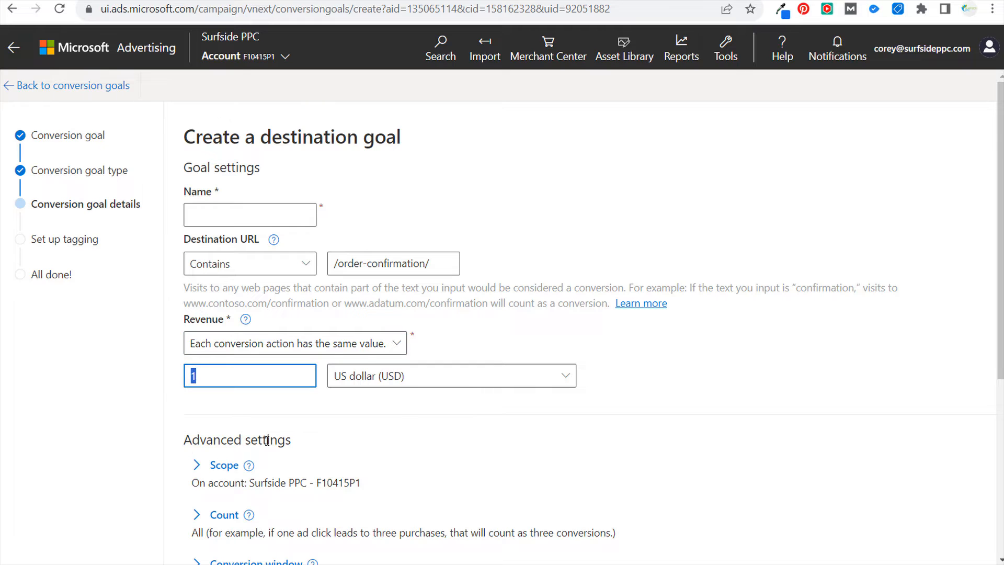
text(80.)
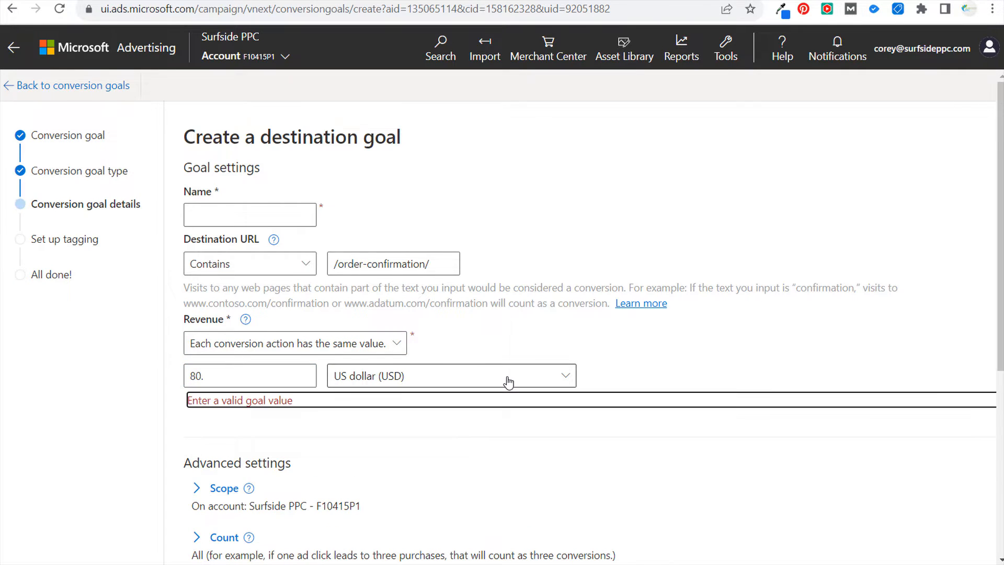
key(BackSpace)
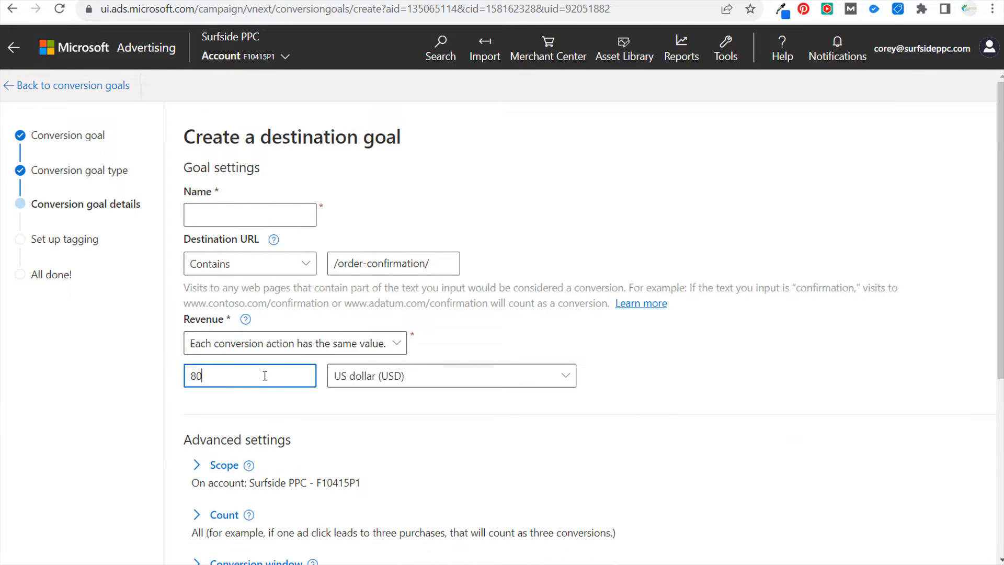
Clear the destination goal's revenue value.
click(448, 308)
drag(218, 374, 193, 371)
key(BackSpace)
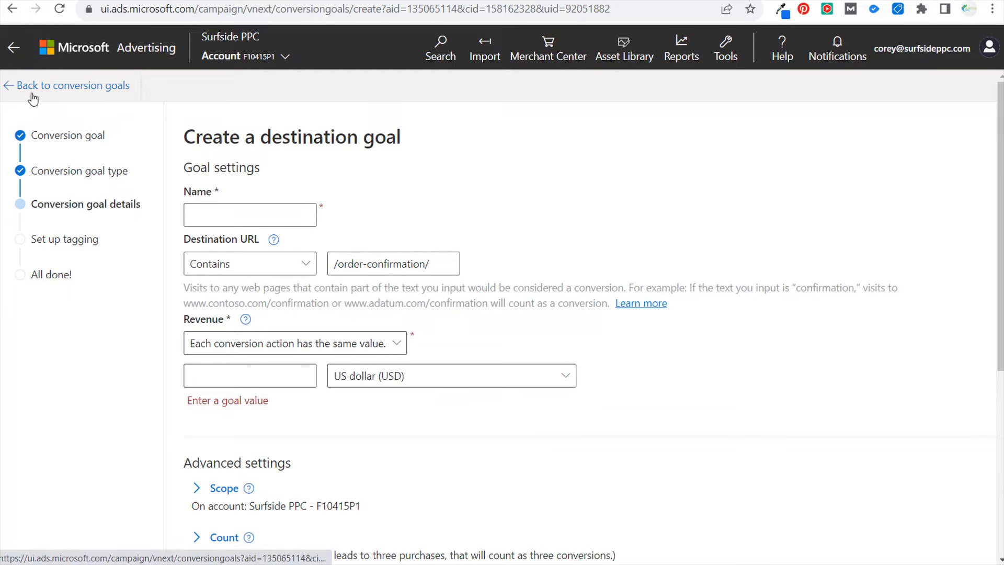
Leave the destination goal, start a new conversion goal for Website conversions, and continue to the goal type.
click(4, 87)
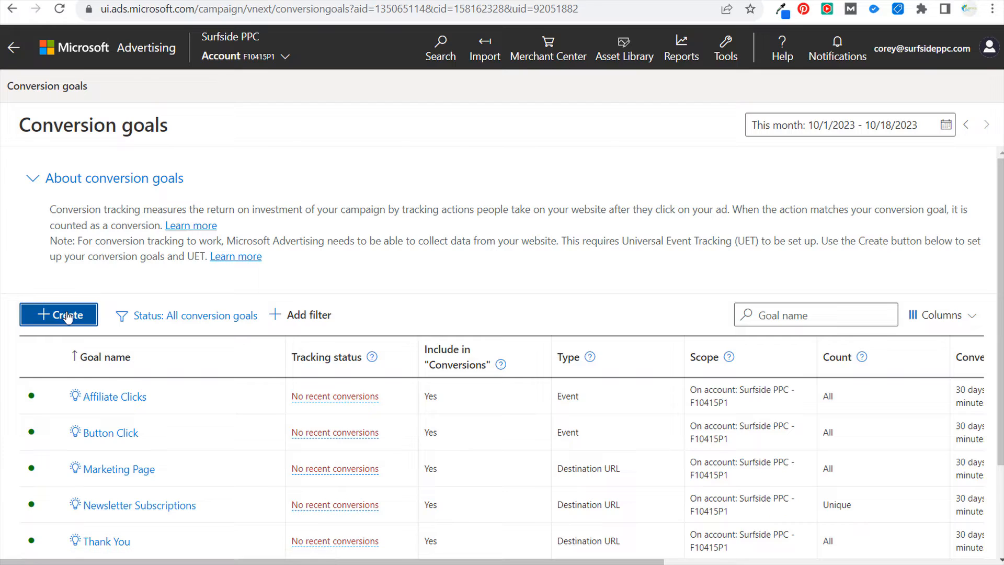
click(73, 314)
click(224, 175)
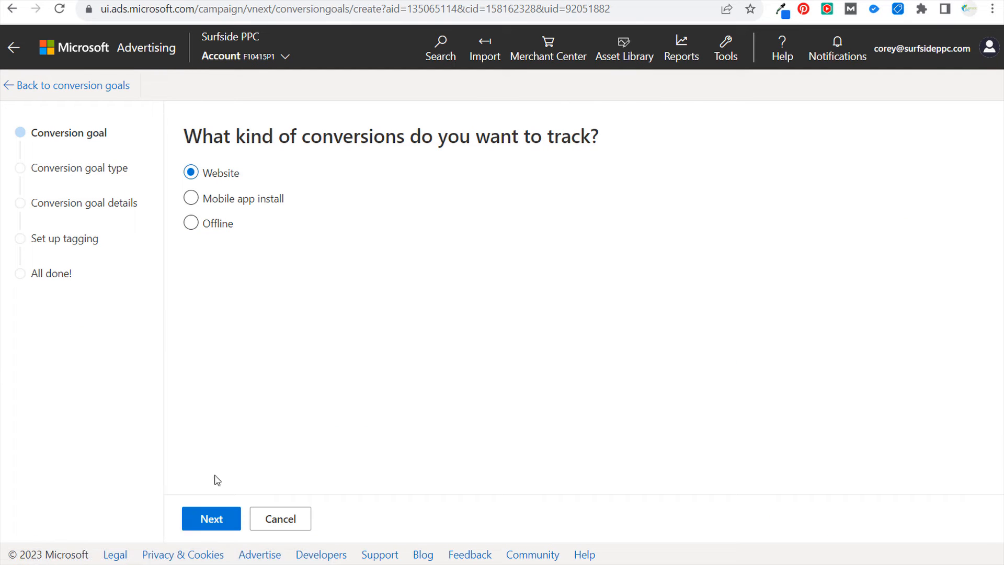
click(209, 518)
Set the goal category to Submit lead form and the goal type to Event, and continue to the goal details.
click(364, 215)
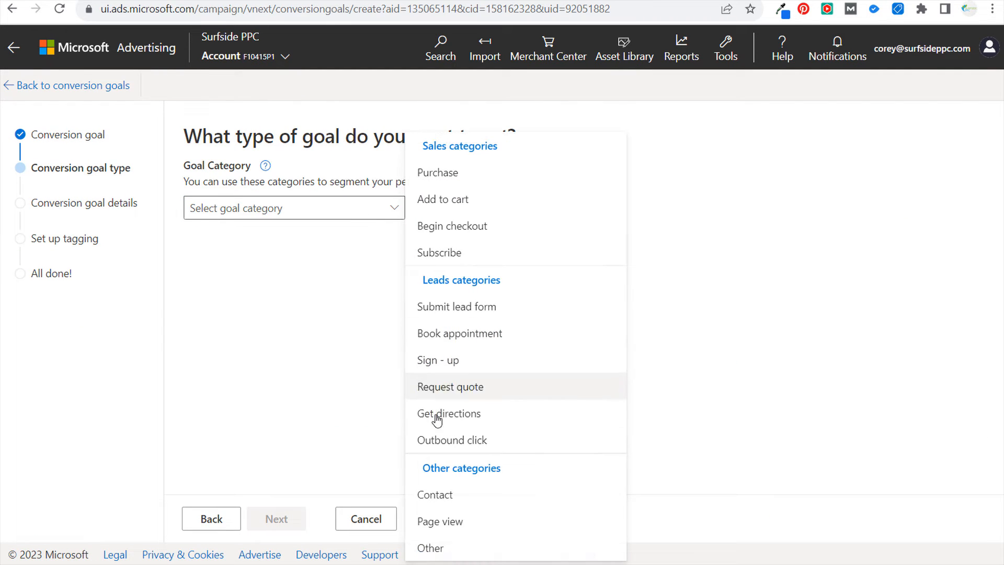
click(458, 306)
click(602, 368)
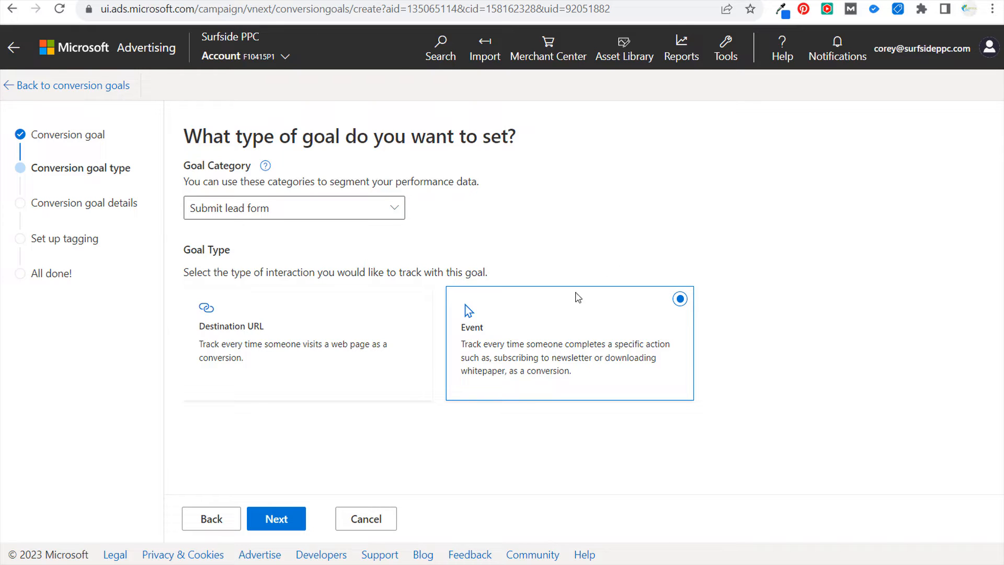
click(269, 523)
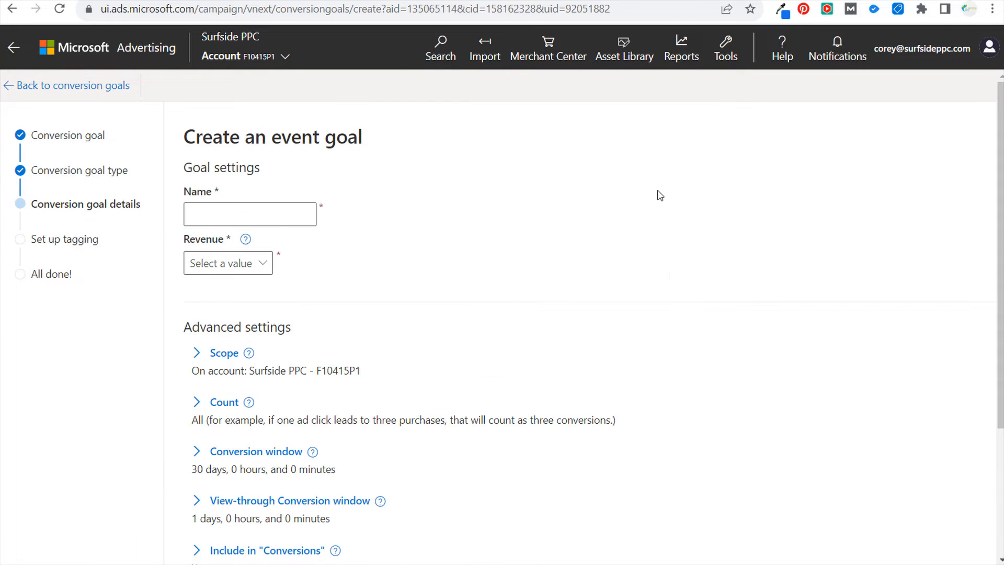
Switch to the Surfside PPC Services page and examine its contact form down to the Submit button.
click(753, 1)
scroll(434, 210, up, 1)
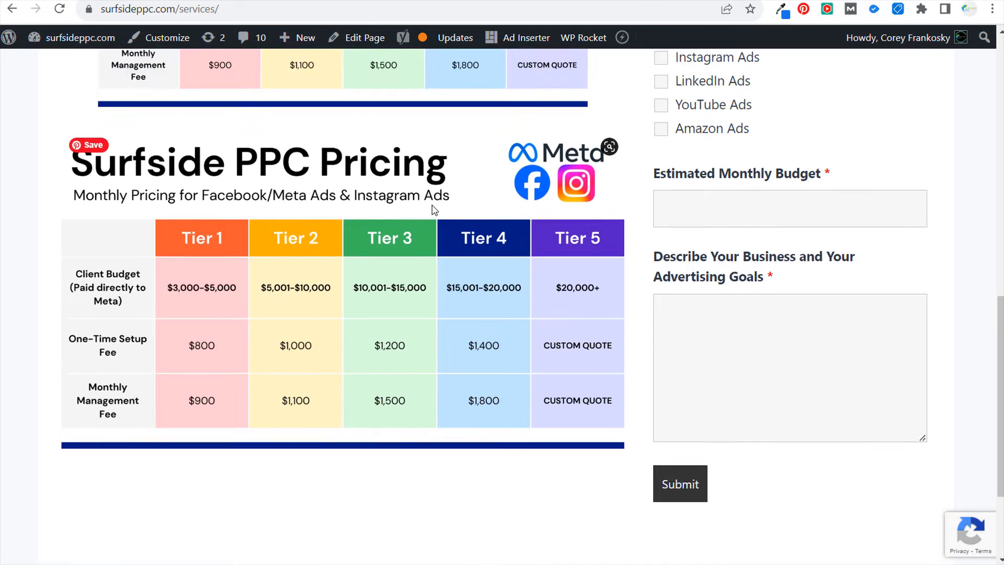
scroll(433, 208, up, 15)
drag(579, 190, 386, 194)
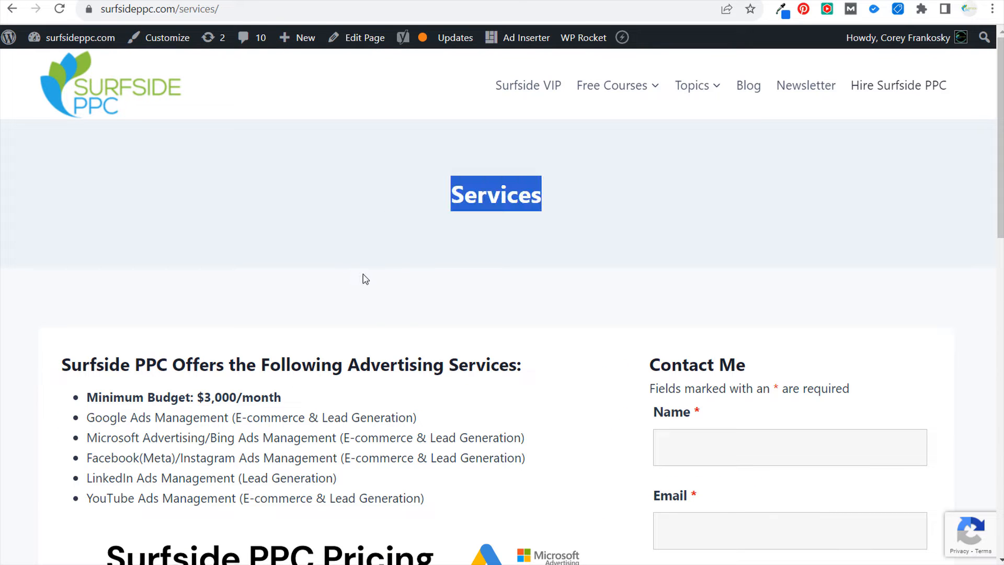
click(418, 383)
scroll(287, 208, down, 15)
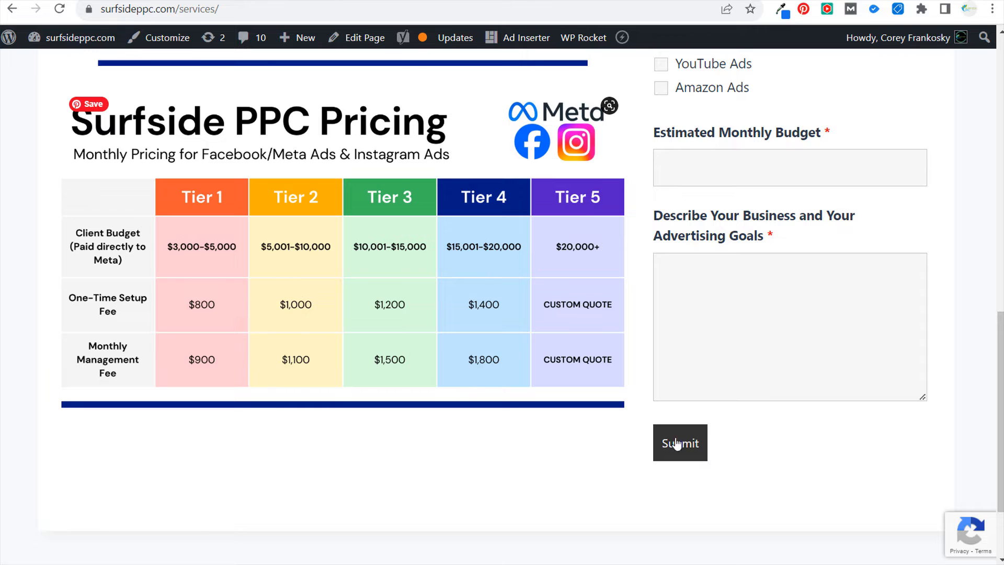
click(676, 444)
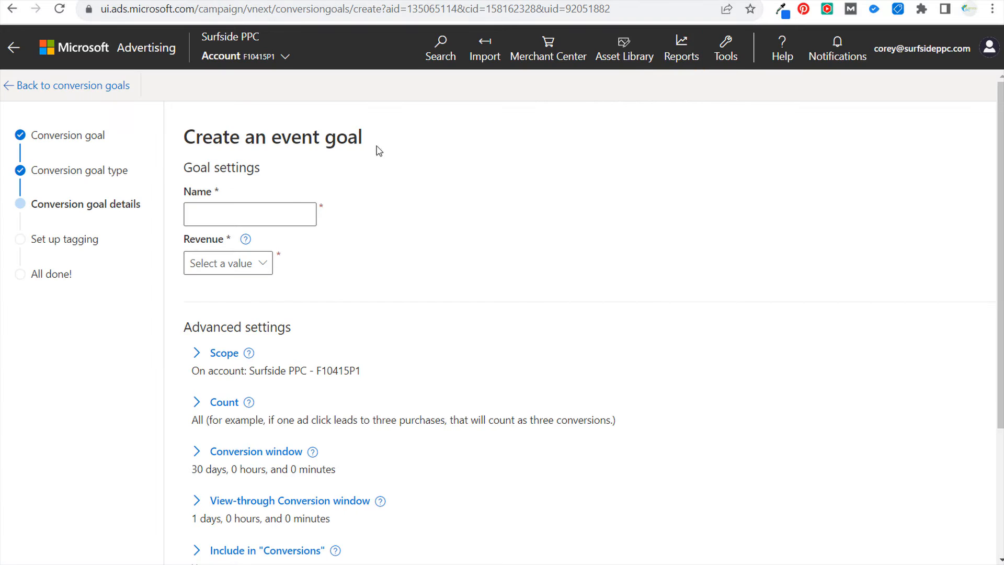
Back in Microsoft Advertising, name the event goal Sample Conversion and set its revenue to Each conversion action has the same value.
click(256, 216)
text(Sample Conversion)
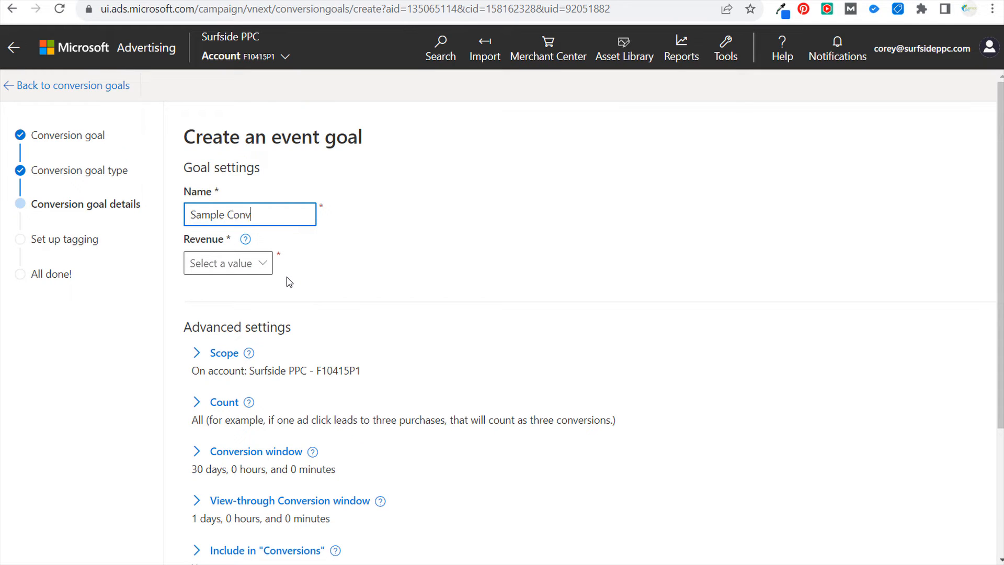
click(263, 278)
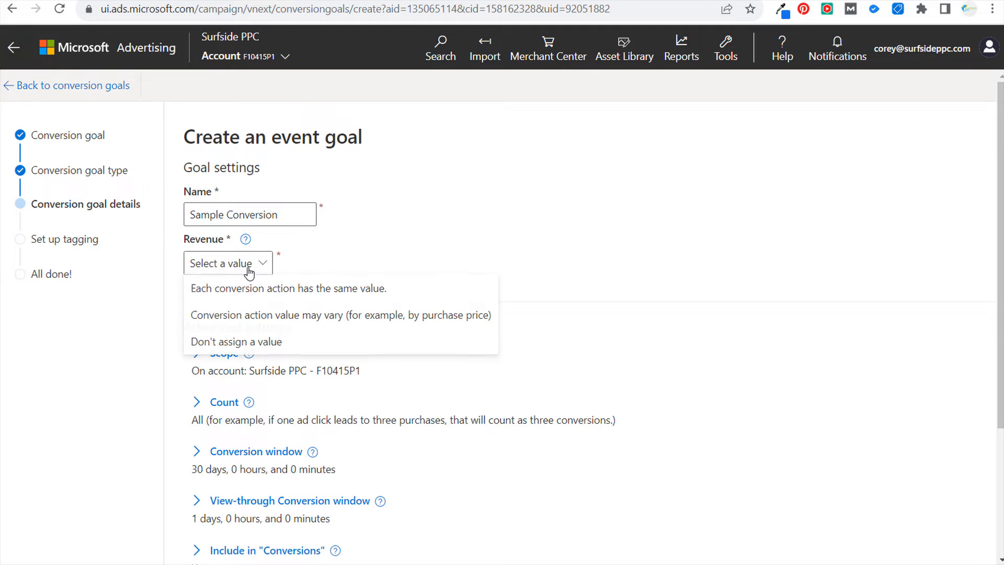
click(269, 287)
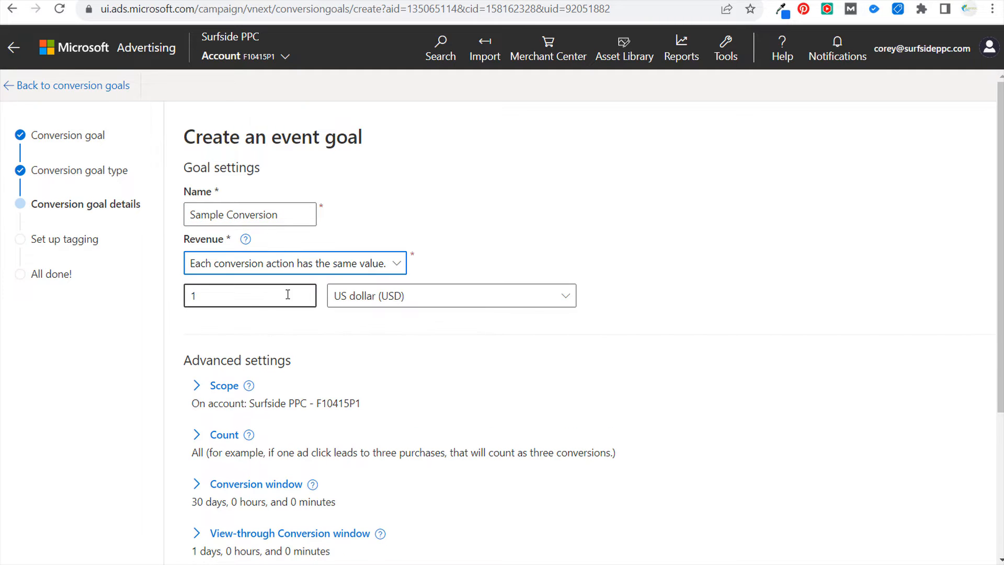
Set the goal's Count option to Unique in the advanced settings.
scroll(598, 276, down, 4)
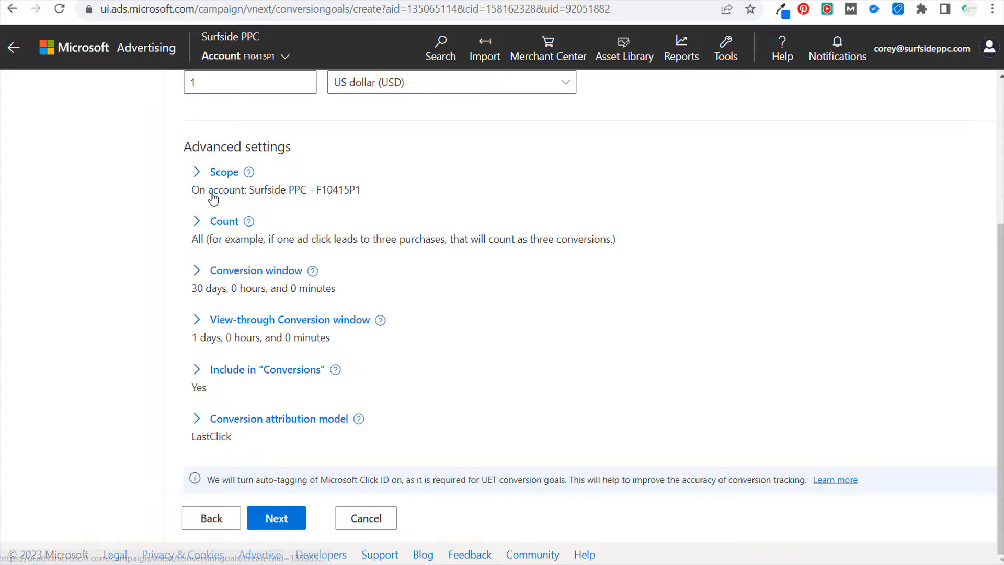
click(223, 221)
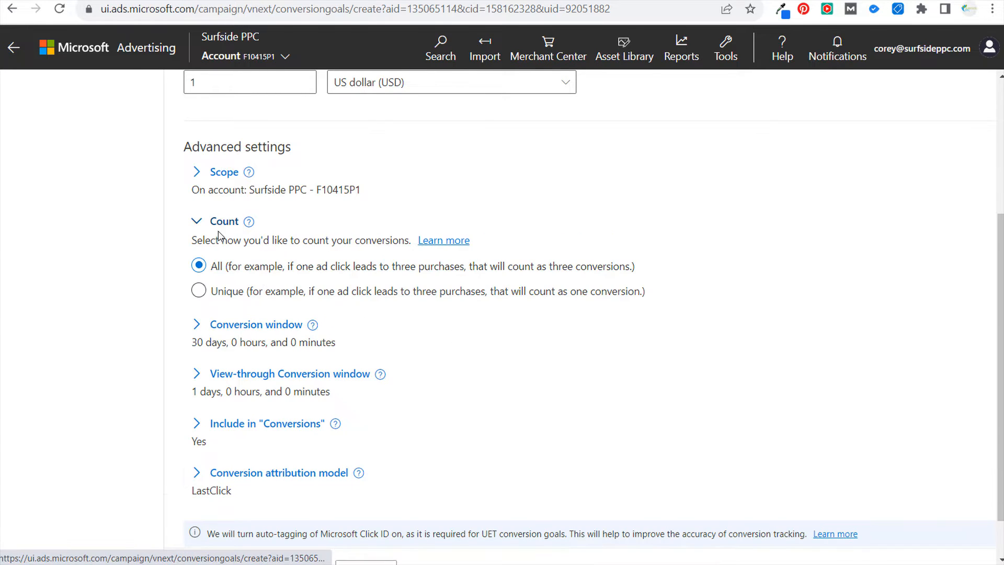
click(199, 291)
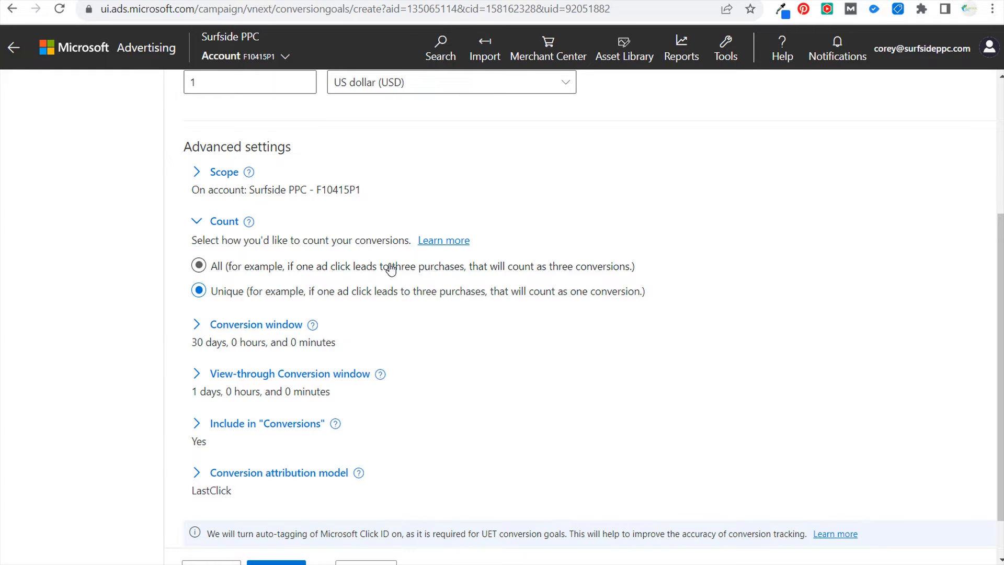
click(206, 222)
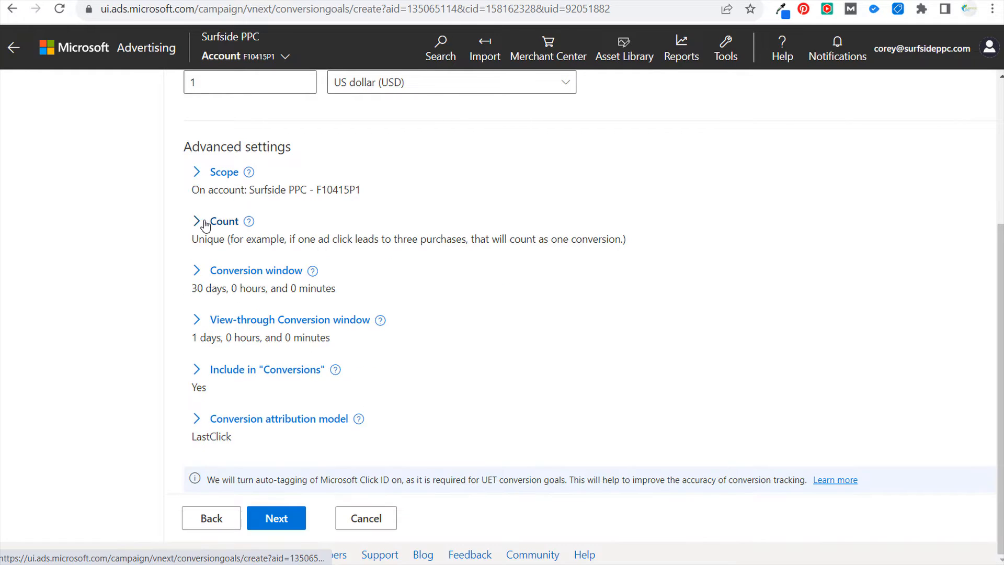
Review the conversion window and set the goal's view-through conversion window to 7 days.
click(220, 273)
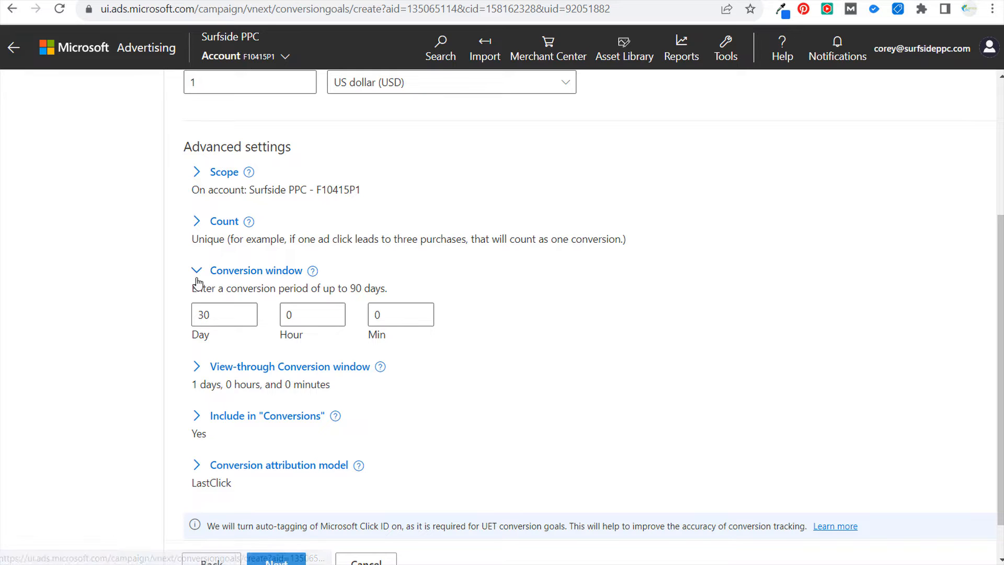
click(223, 276)
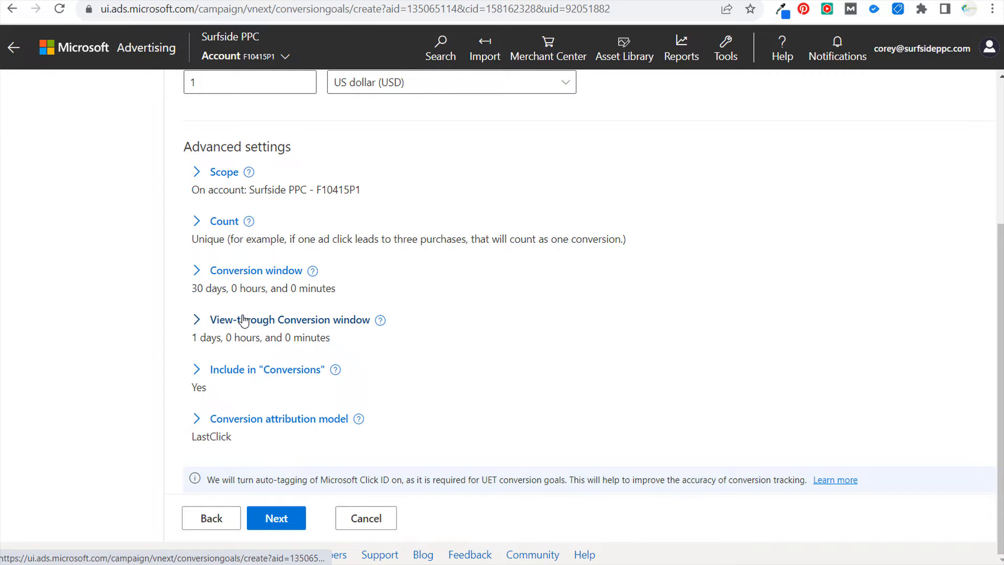
click(244, 323)
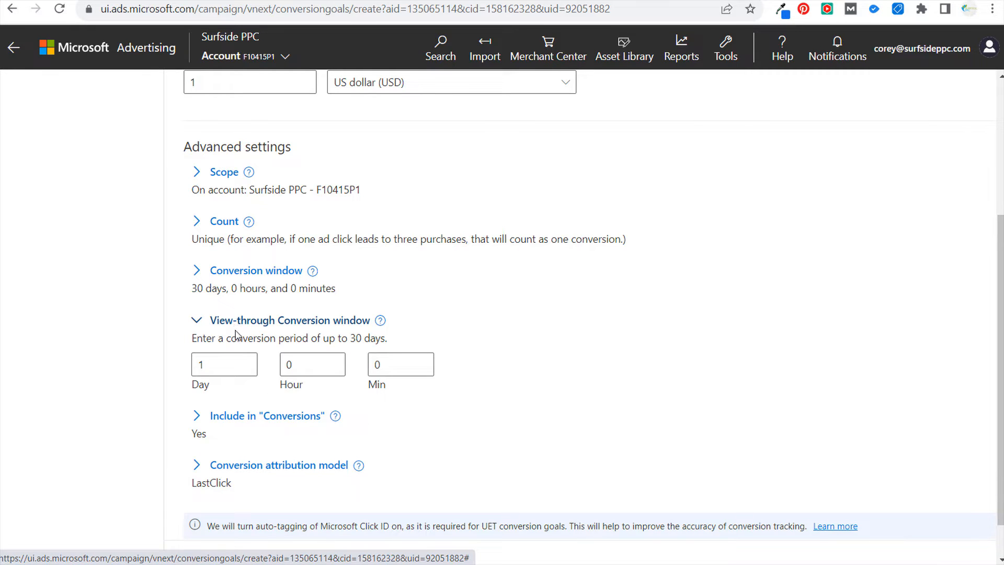
click(208, 365)
key(ctrl+a)
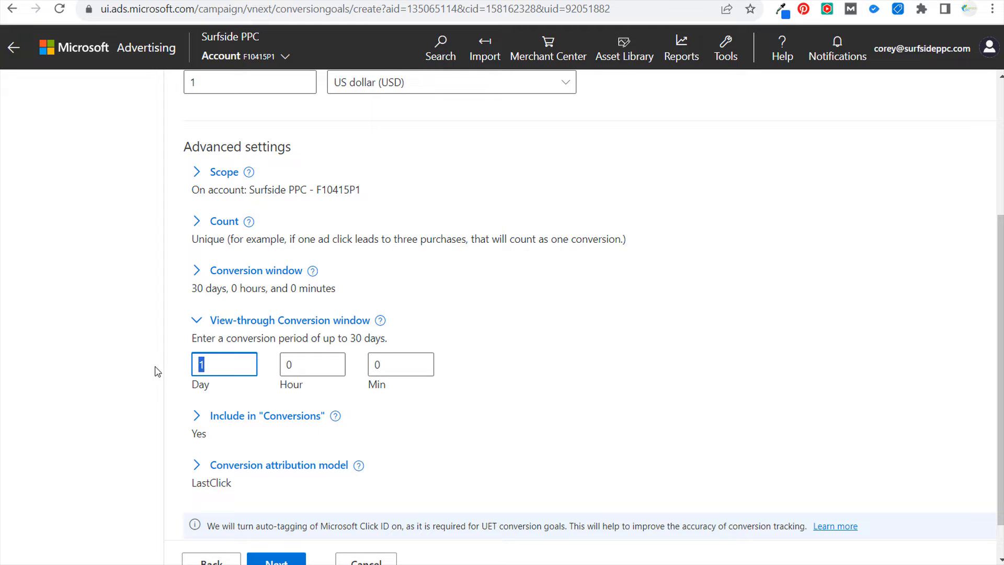
text(7)
click(217, 325)
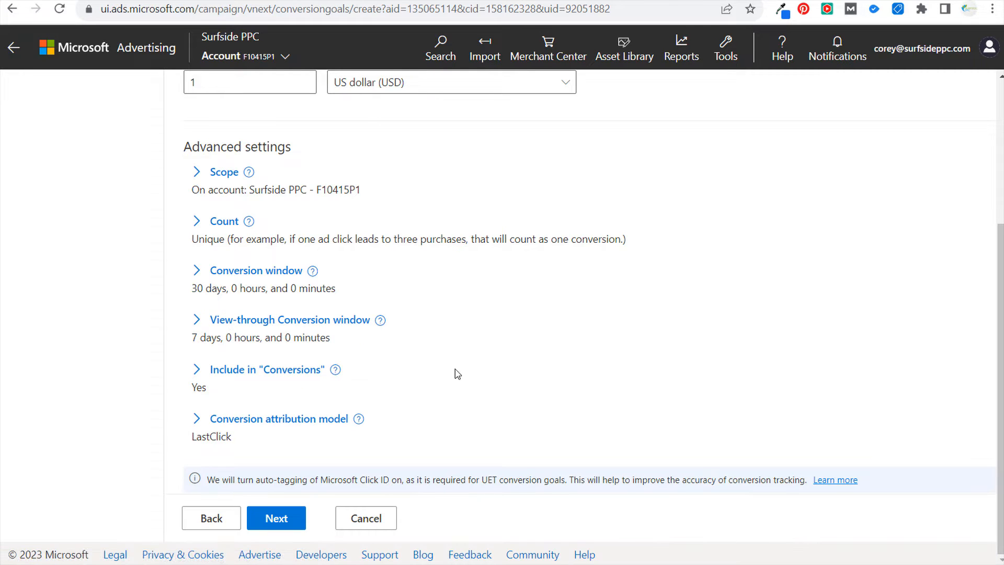
Review the Include in "Conversions" setting and the auto-tagging note, and continue to the tagging setup.
click(259, 378)
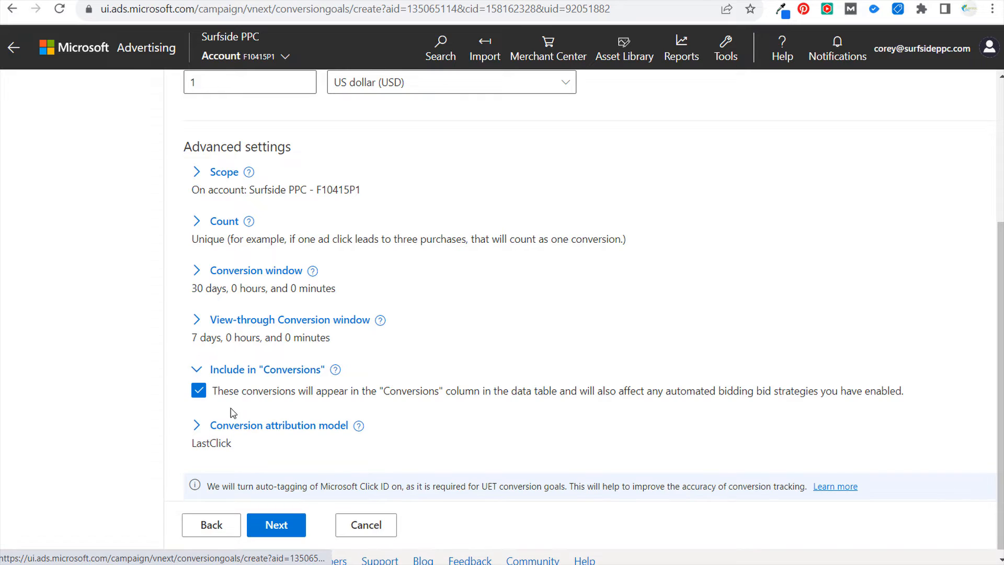
click(254, 374)
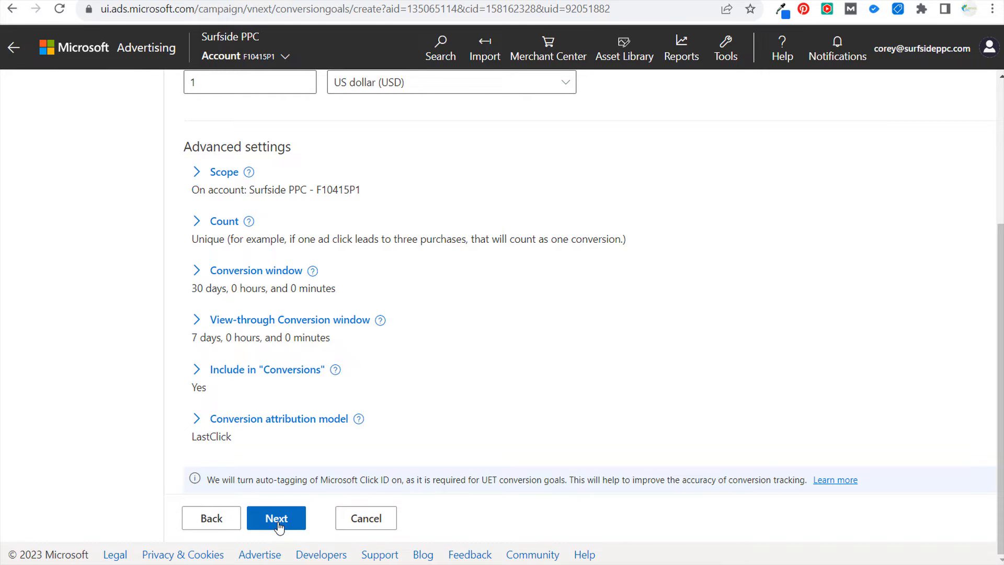
drag(206, 480, 571, 469)
click(576, 424)
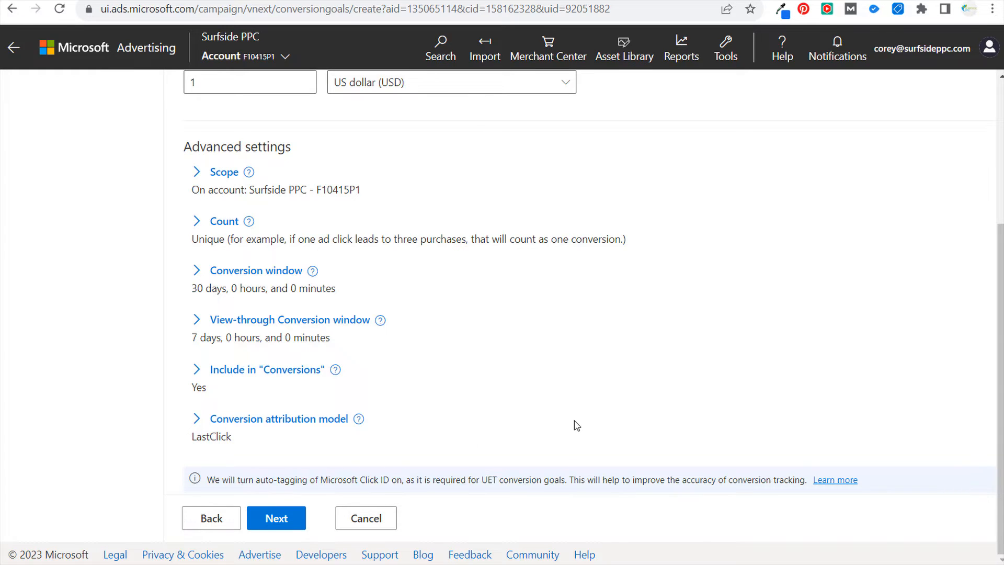
click(288, 529)
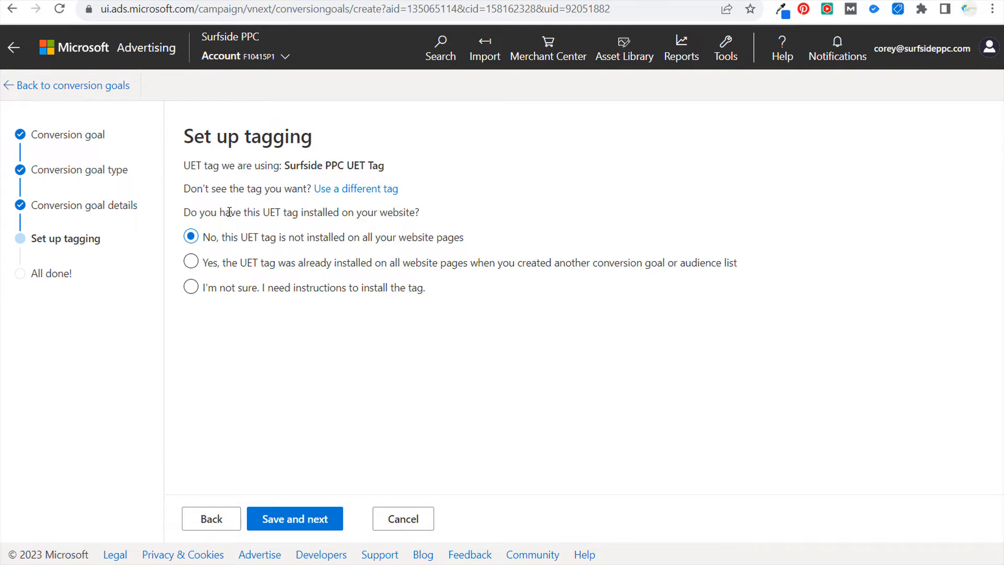
Mark the UET tag as already installed on all website pages, and save the goal to continue.
drag(229, 212, 324, 212)
click(340, 213)
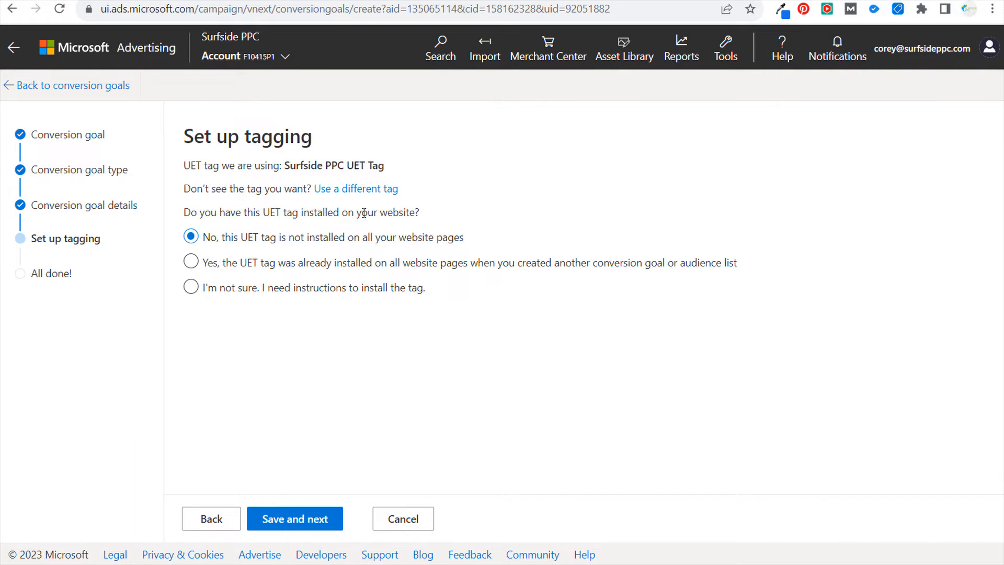
click(251, 265)
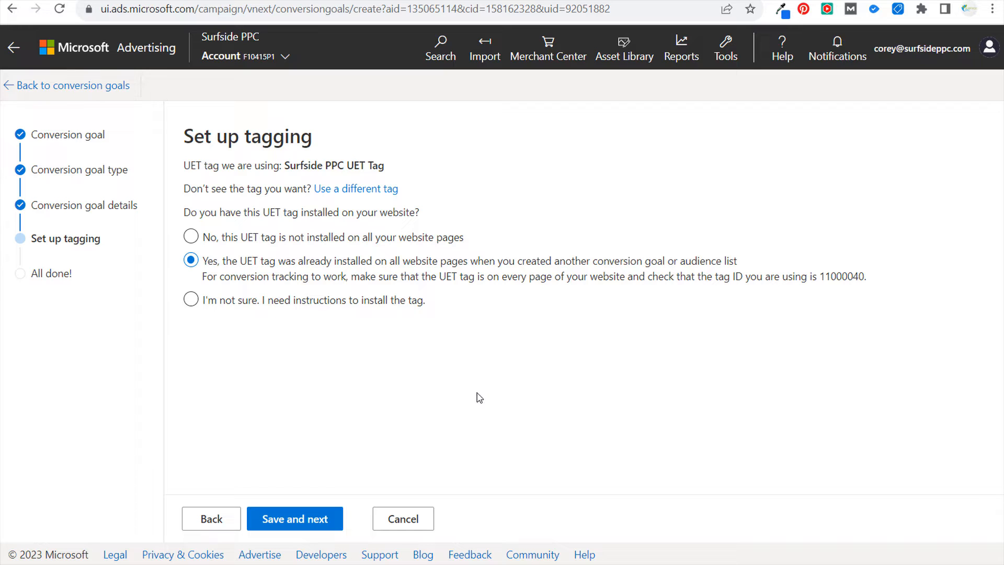
click(324, 521)
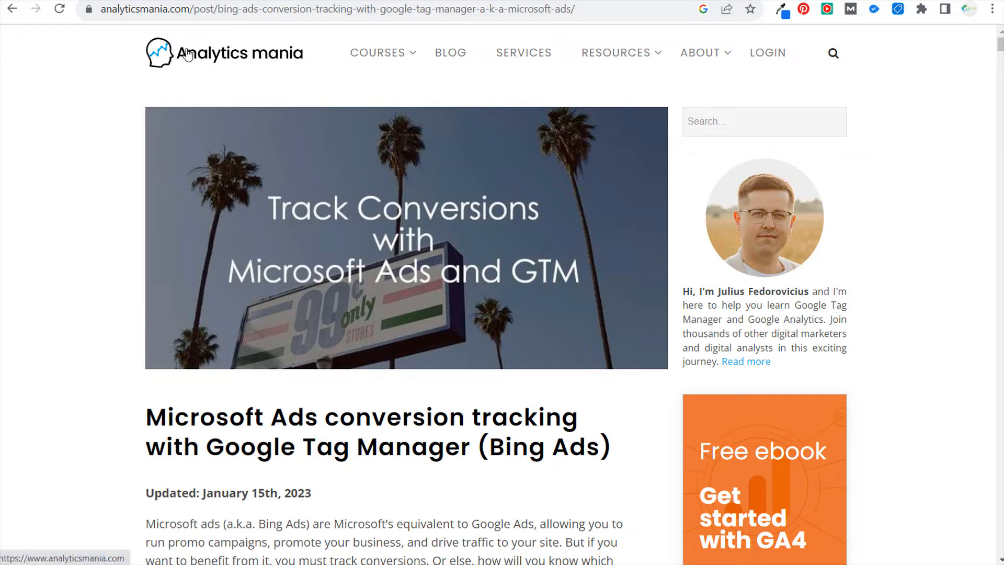
Examine the Analytics Mania article on Microsoft Ads conversion tracking with Google Tag Manager, down to its action plan.
scroll(94, 336, down, 6)
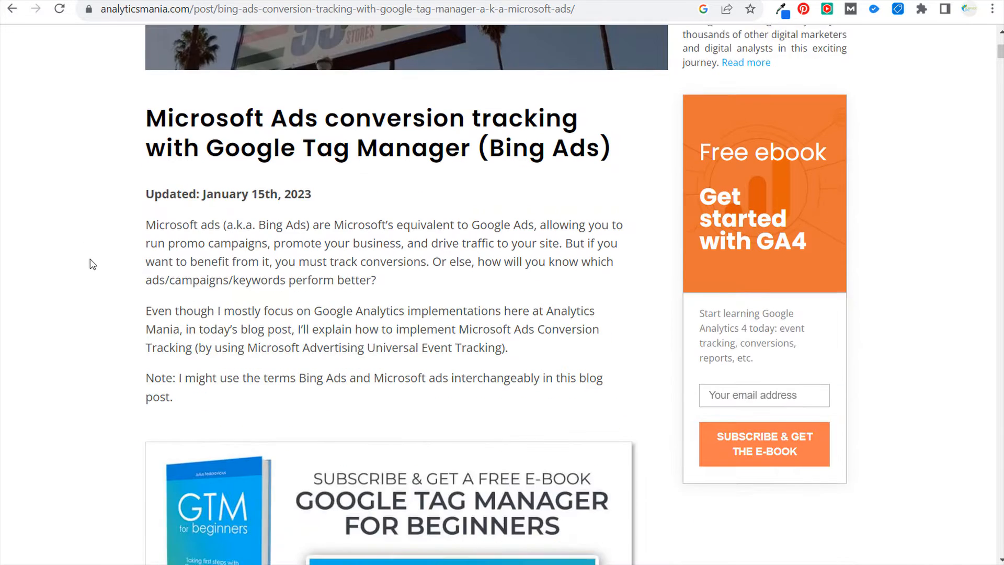
scroll(297, 132, up, 1)
drag(178, 137, 385, 136)
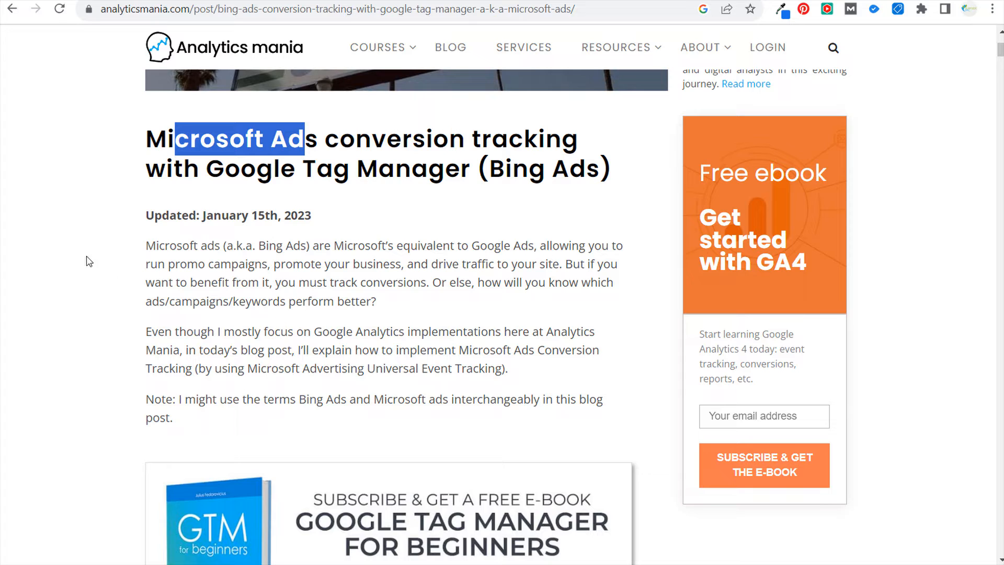
scroll(116, 215, down, 4)
scroll(104, 262, down, 12)
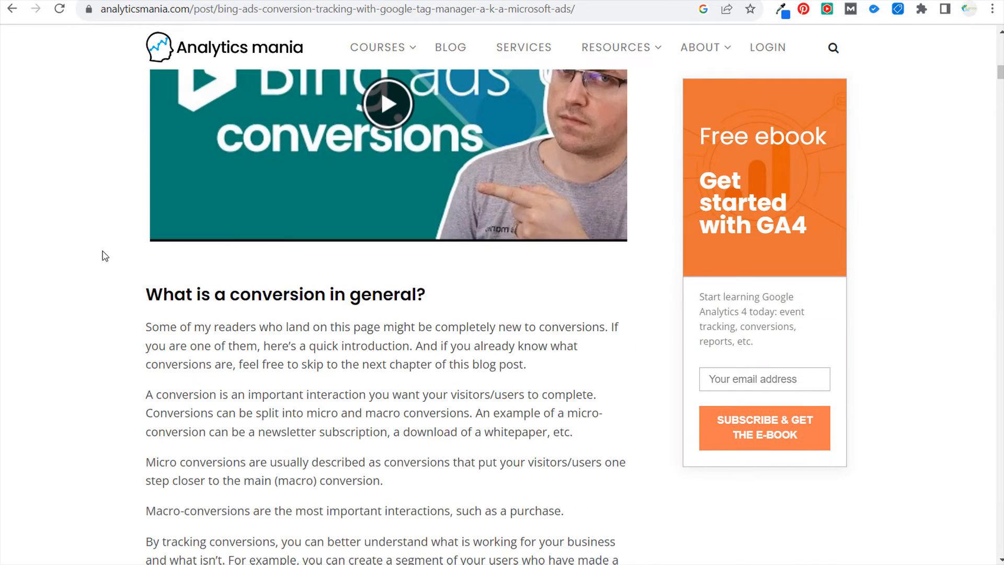
scroll(110, 234, up, 9)
scroll(111, 233, down, 11)
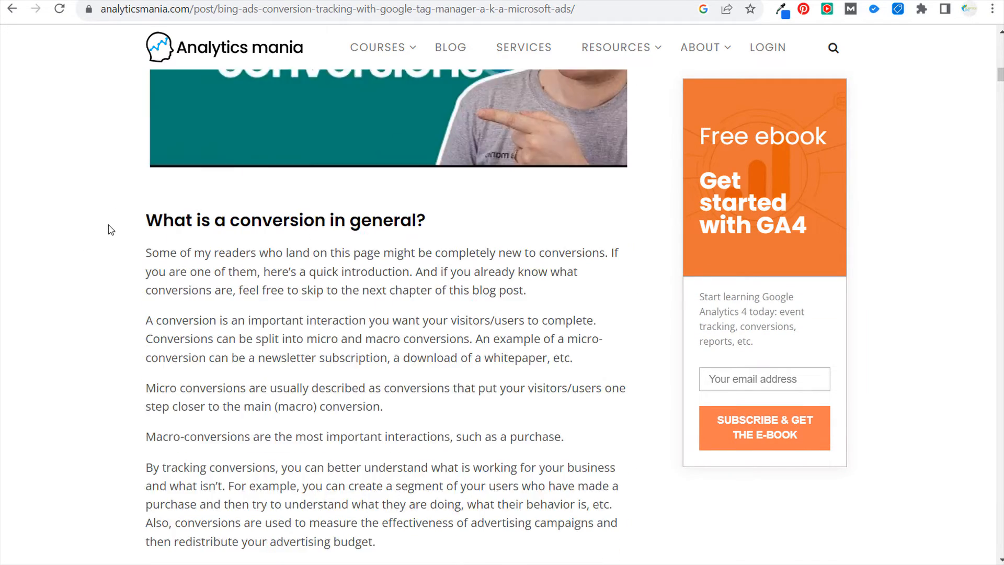
scroll(112, 214, down, 1)
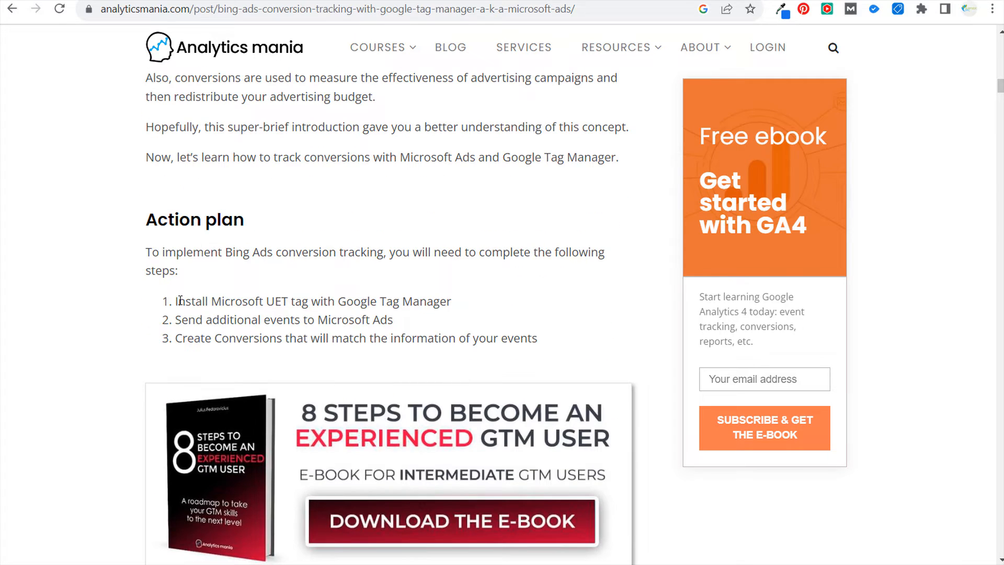
drag(180, 301, 313, 307)
drag(180, 323, 373, 321)
drag(187, 338, 429, 339)
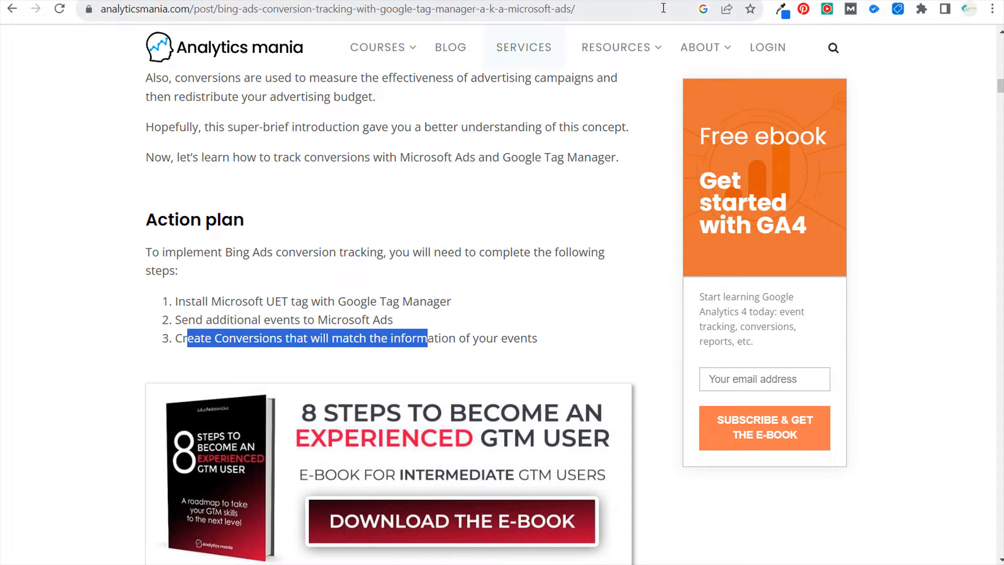
Switch to the beachfrontdecor.com container in Google Tag Manager and open the Microsoft Advertising Event tag.
click(722, 0)
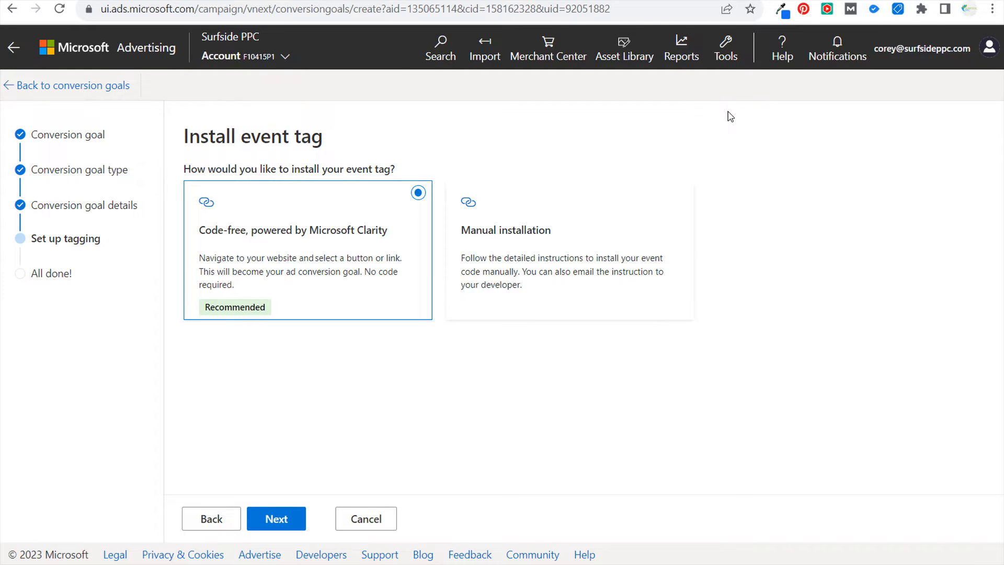
click(778, 2)
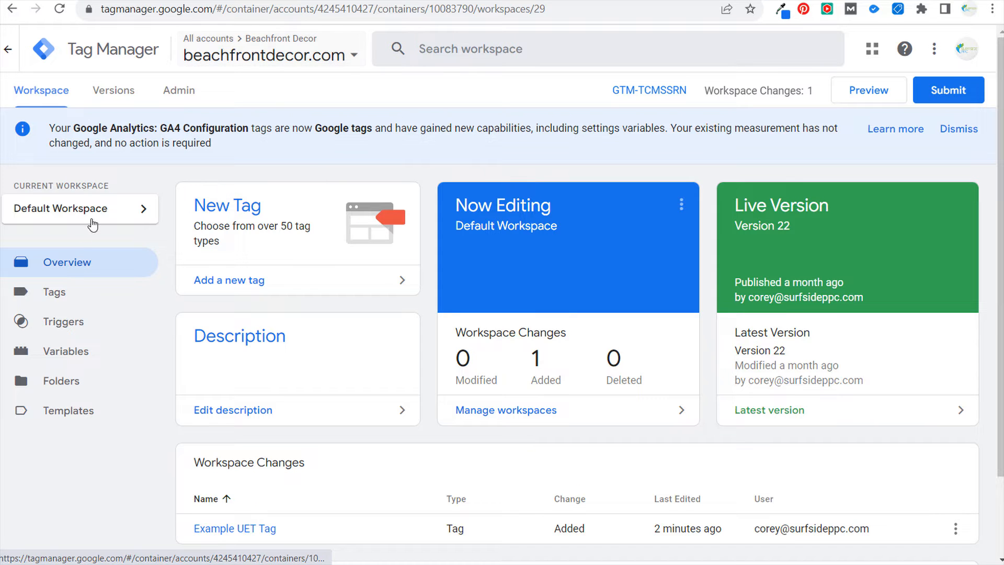
click(75, 291)
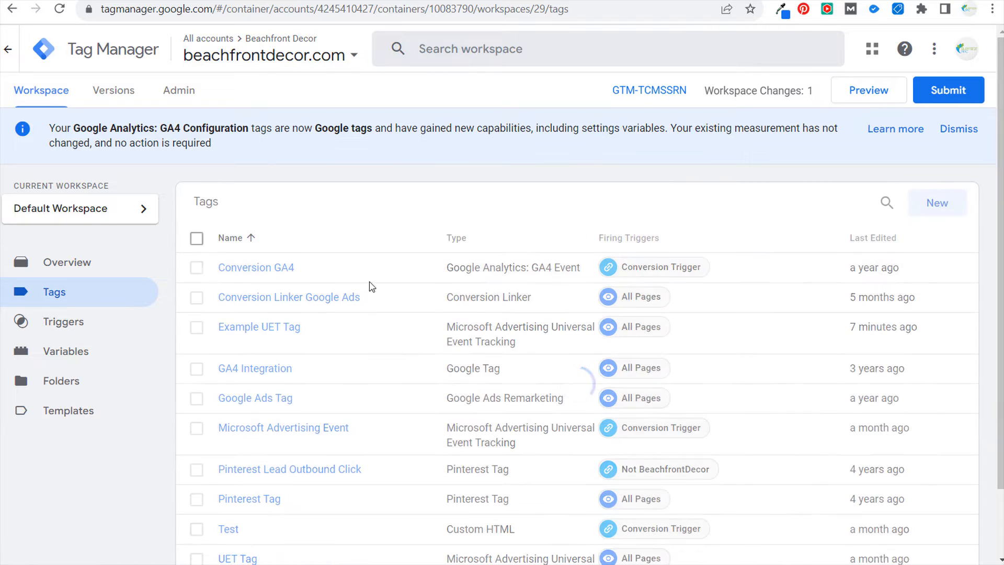
scroll(398, 329, down, 3)
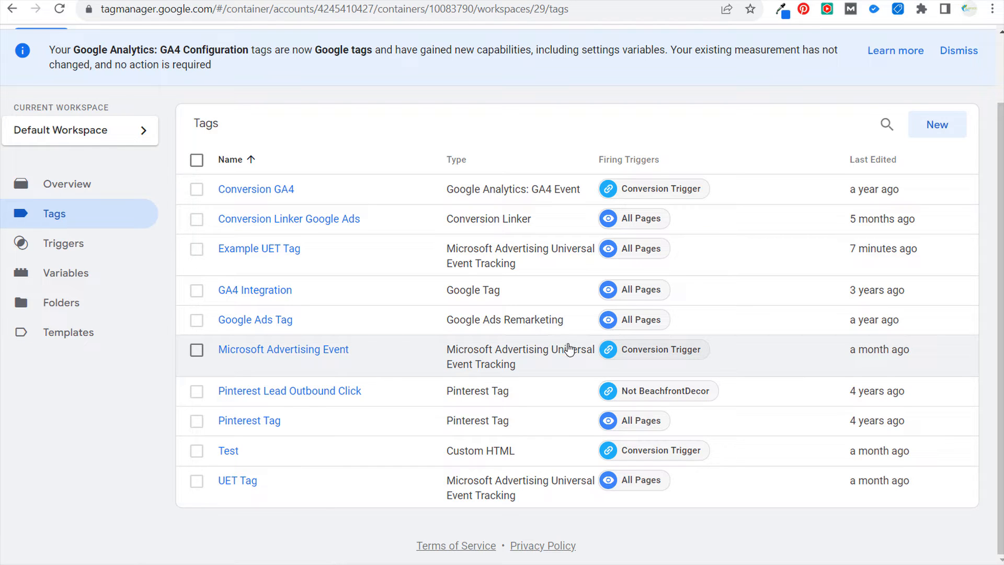
click(276, 351)
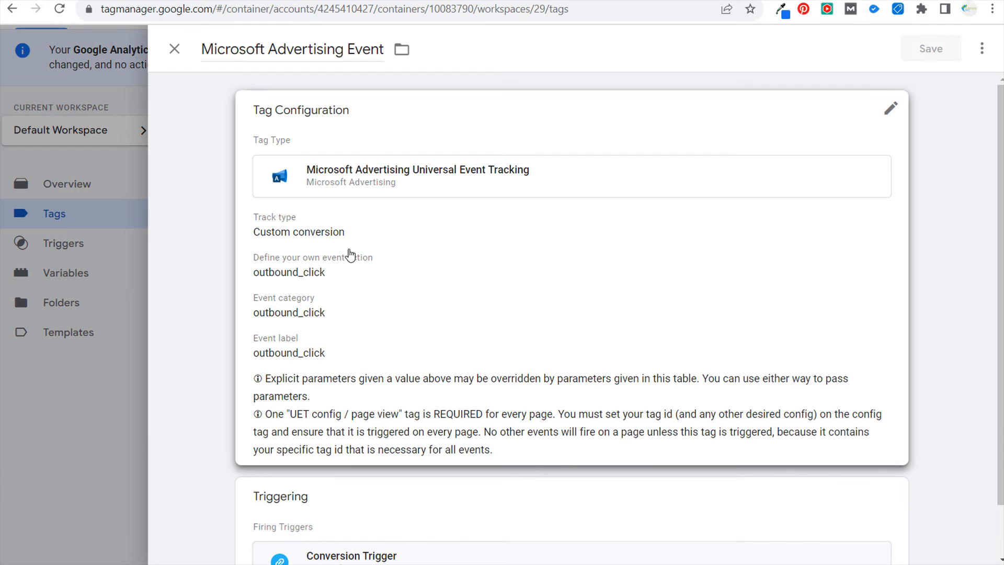
Examine the event tag's configuration, including the track type options, event action, category, label and firing trigger.
click(502, 254)
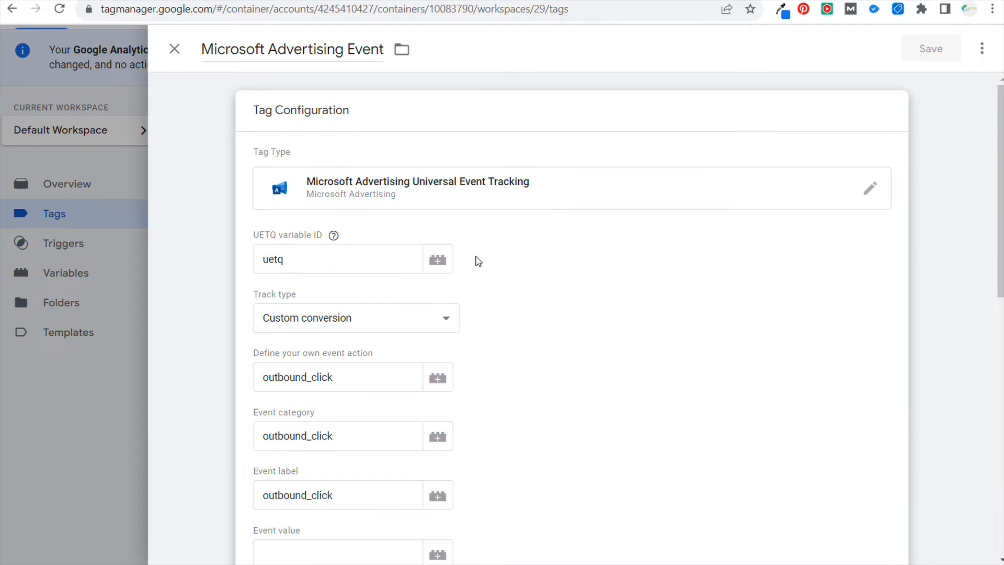
scroll(478, 261, down, 2)
click(399, 244)
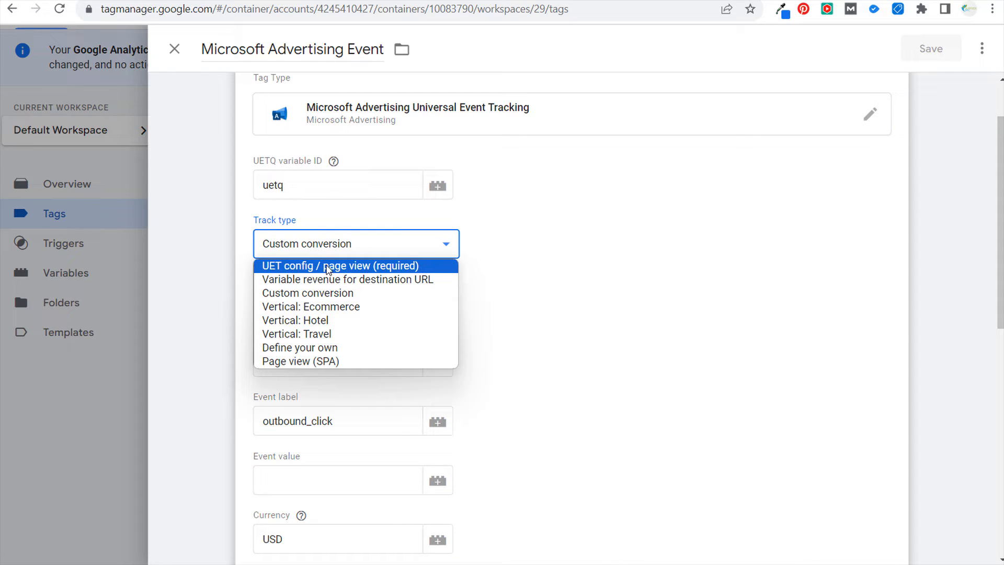
click(322, 294)
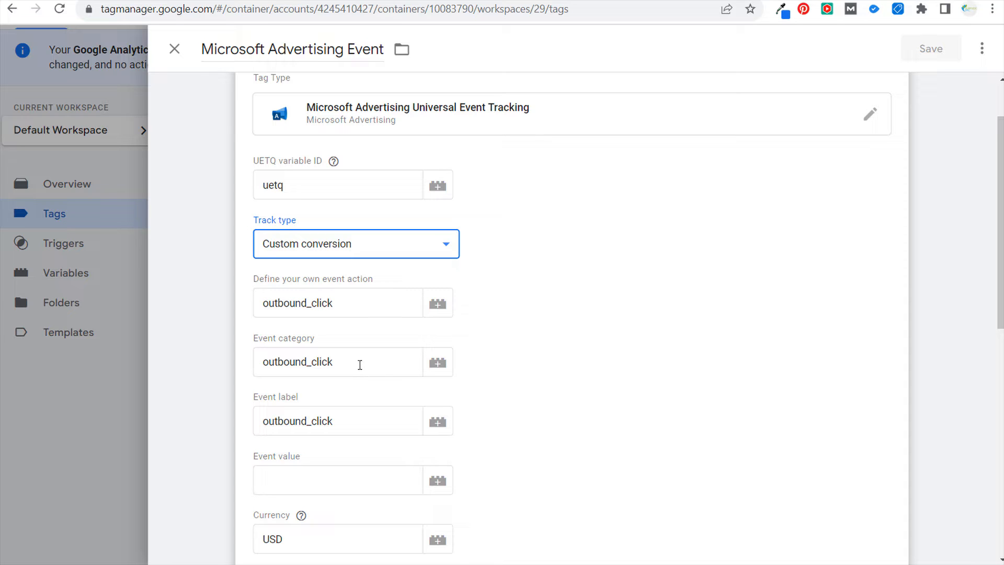
scroll(606, 340, down, 4)
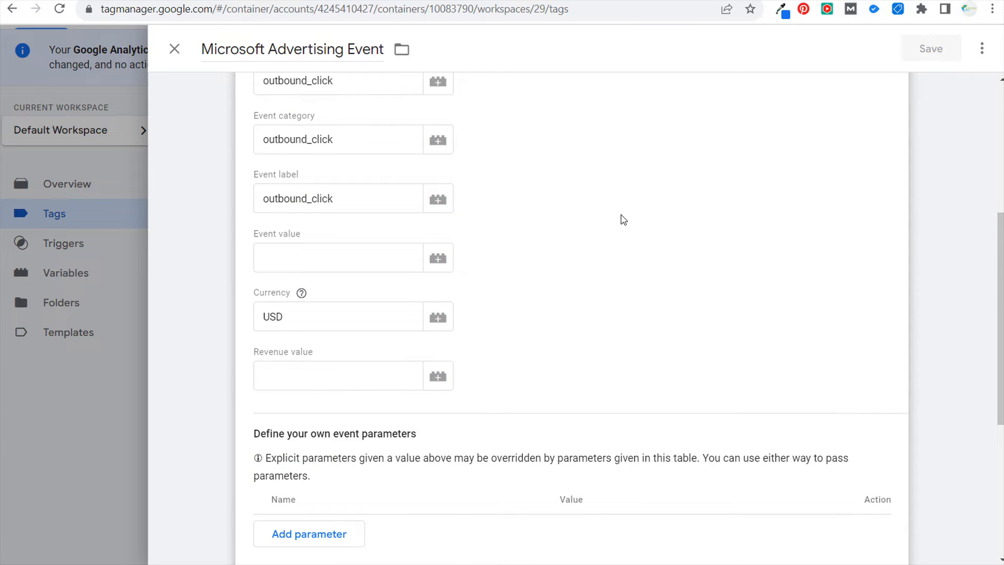
scroll(622, 221, down, 5)
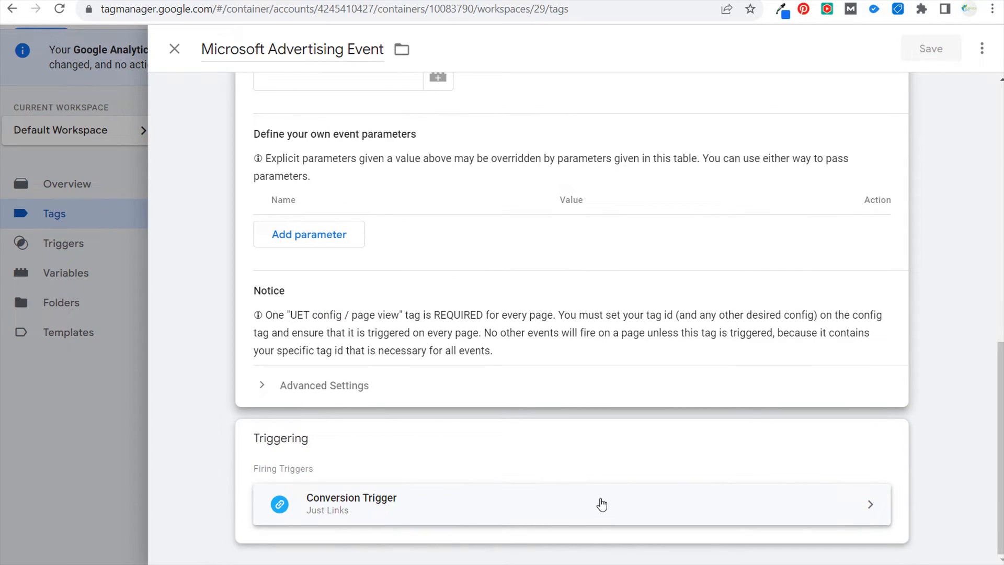
Examine the firing conditions of the tag's Conversion Trigger, and close the trigger and the tag.
click(596, 519)
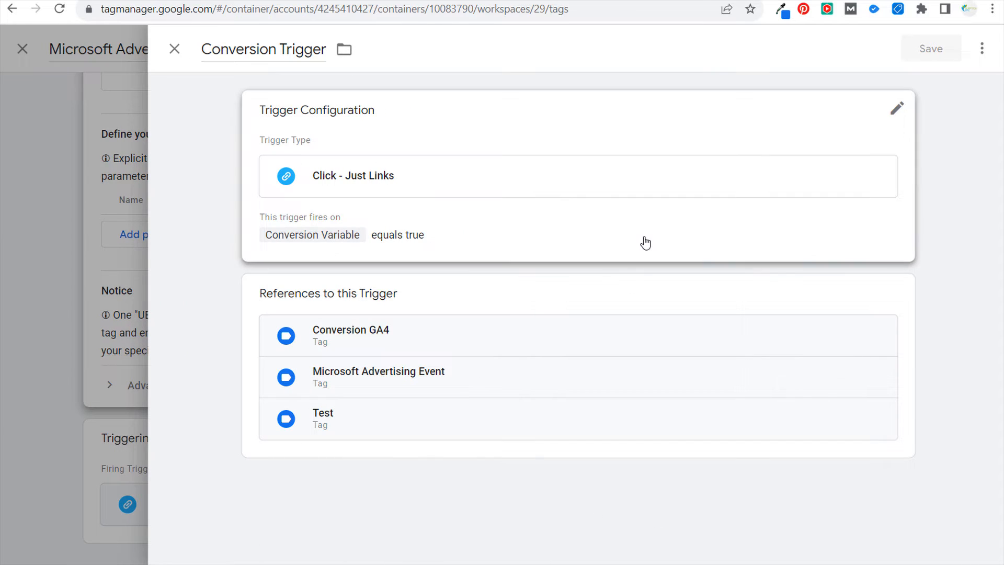
click(596, 238)
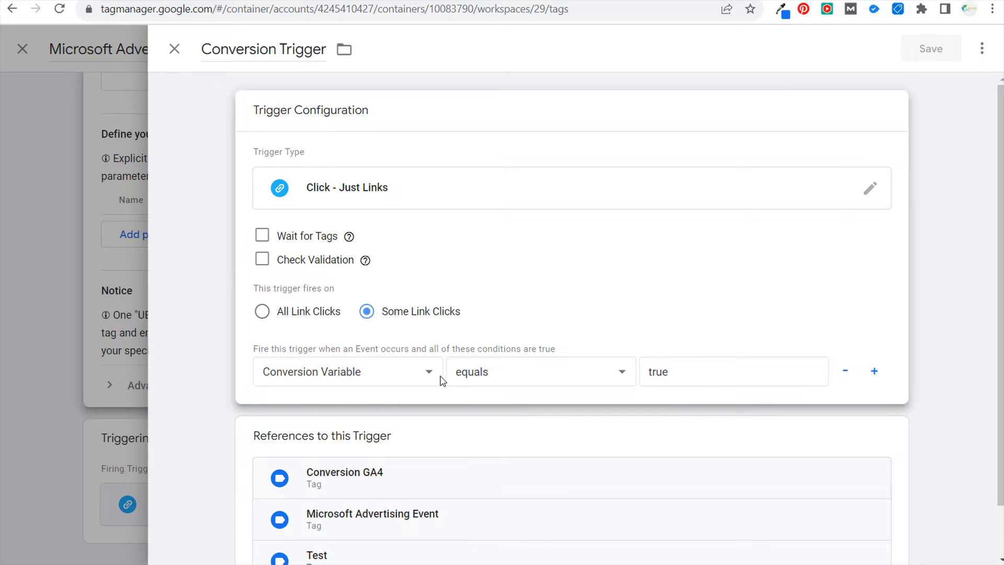
click(175, 49)
click(174, 49)
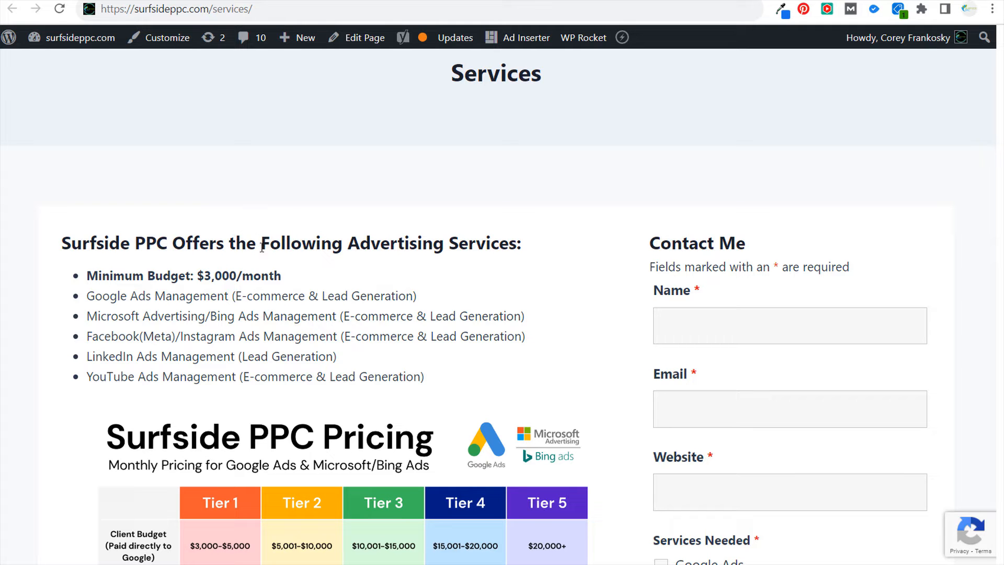
Switch to the Surfside PPC Services page, check its form's Submit button and copy the page address.
scroll(579, 272, down, 10)
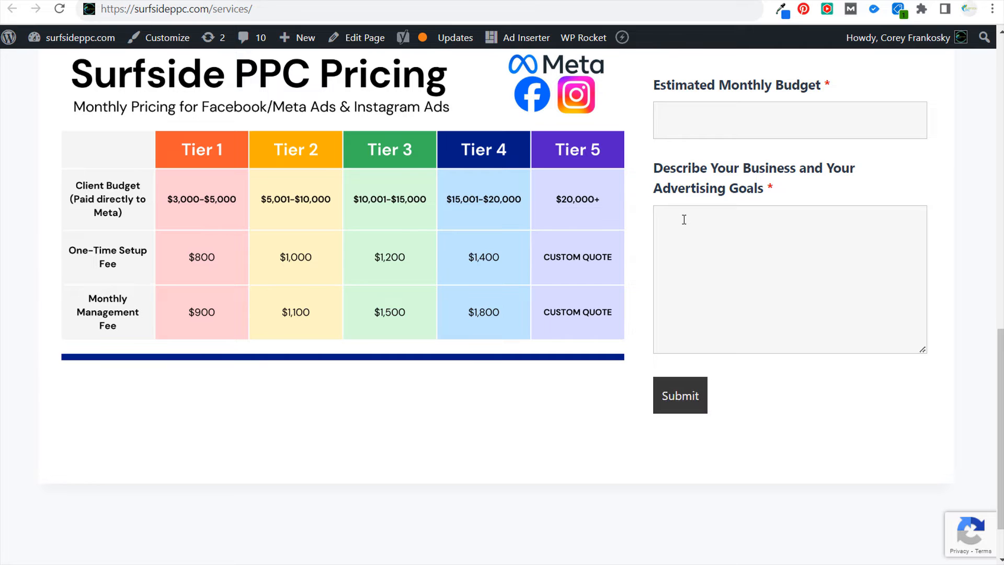
click(370, 15)
key(ctrl+c)
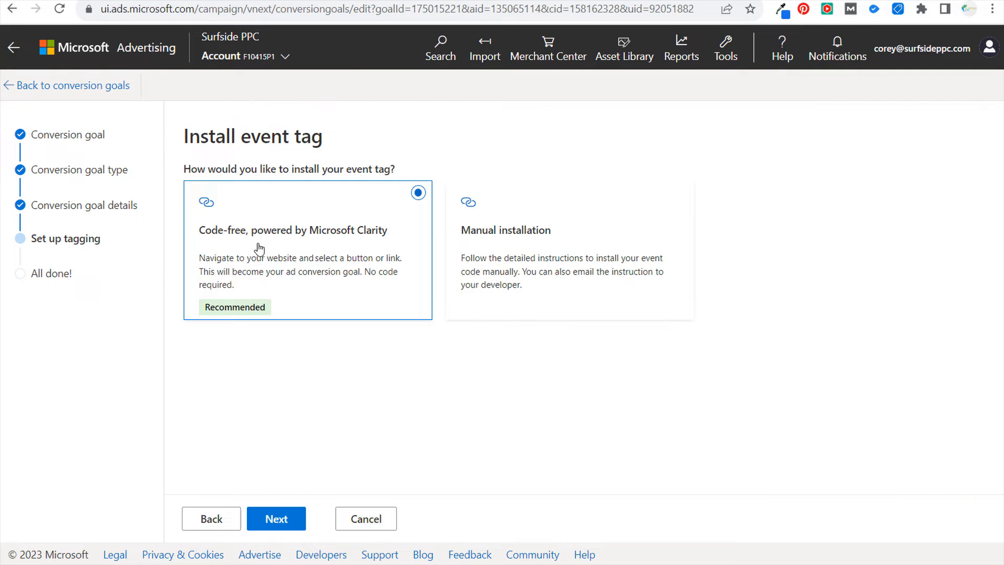
click(276, 519)
click(283, 245)
key(ctrl+v)
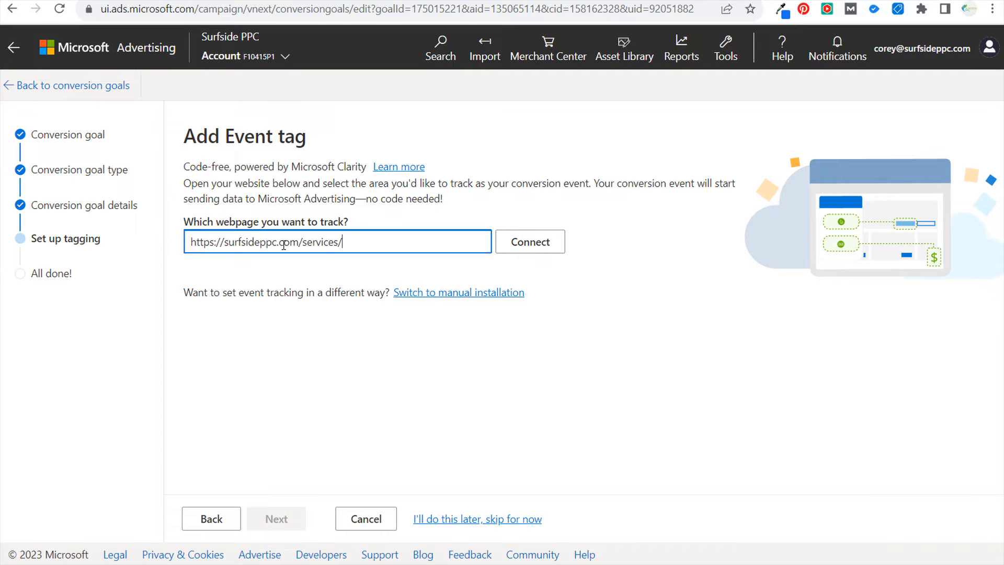
click(528, 243)
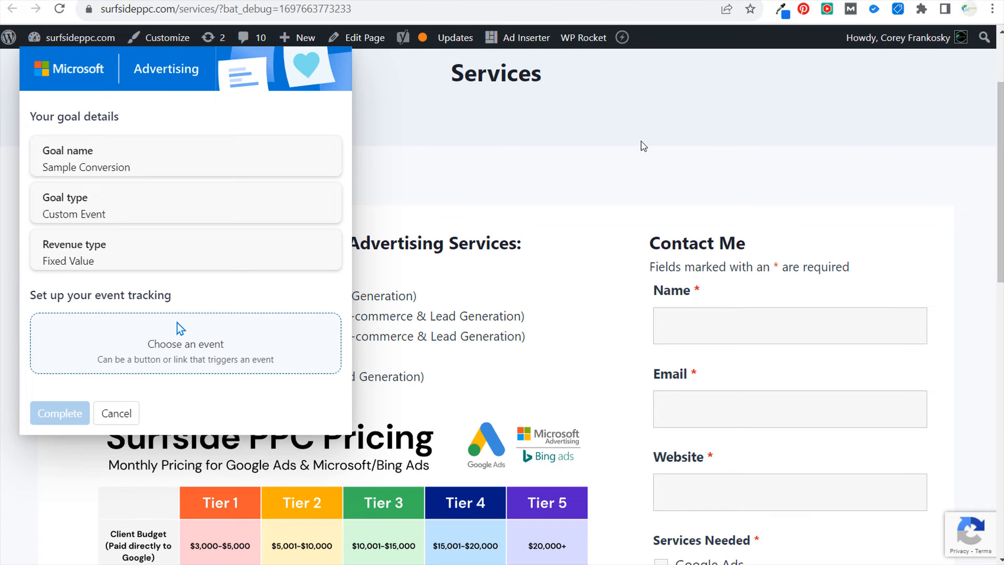
Choose the contact form's Submit button as the tracked event, then complete the event setup and return to the Microsoft Advertising portal.
click(178, 329)
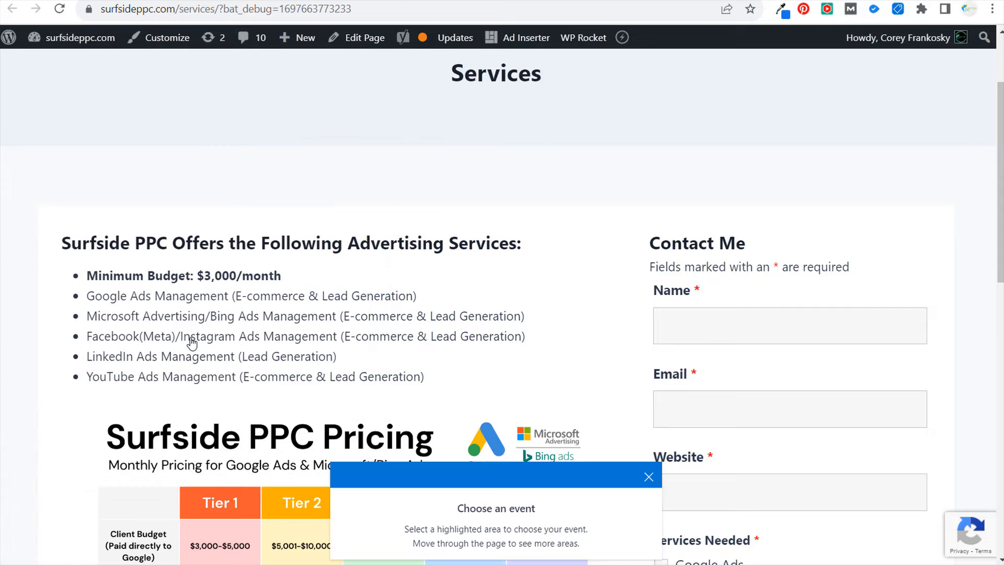
scroll(609, 267, down, 10)
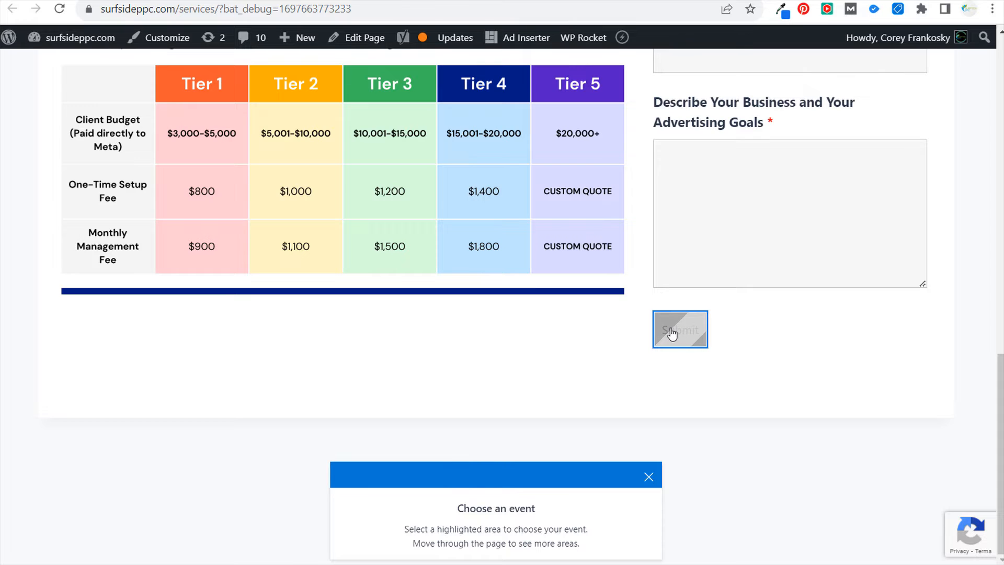
click(682, 338)
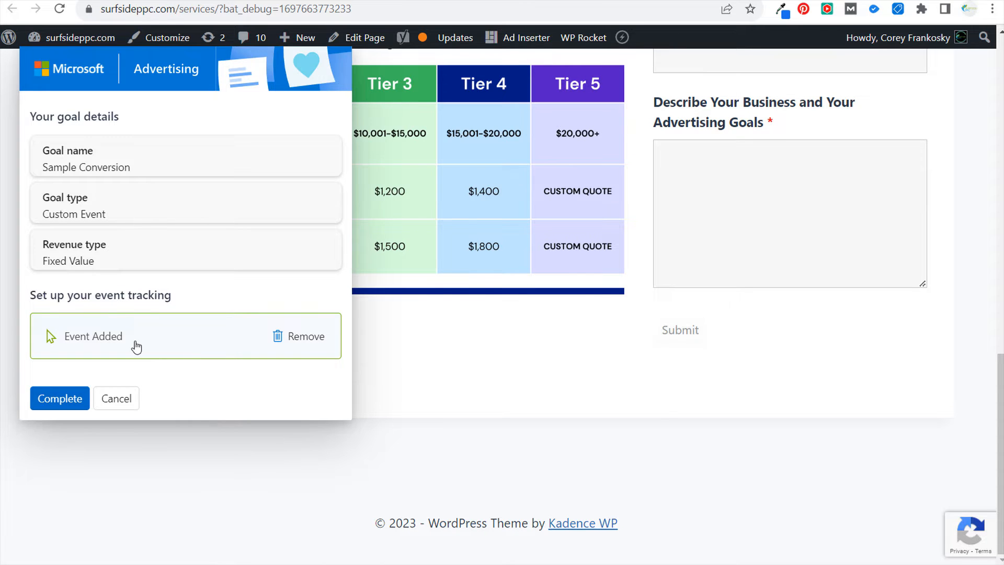
click(67, 398)
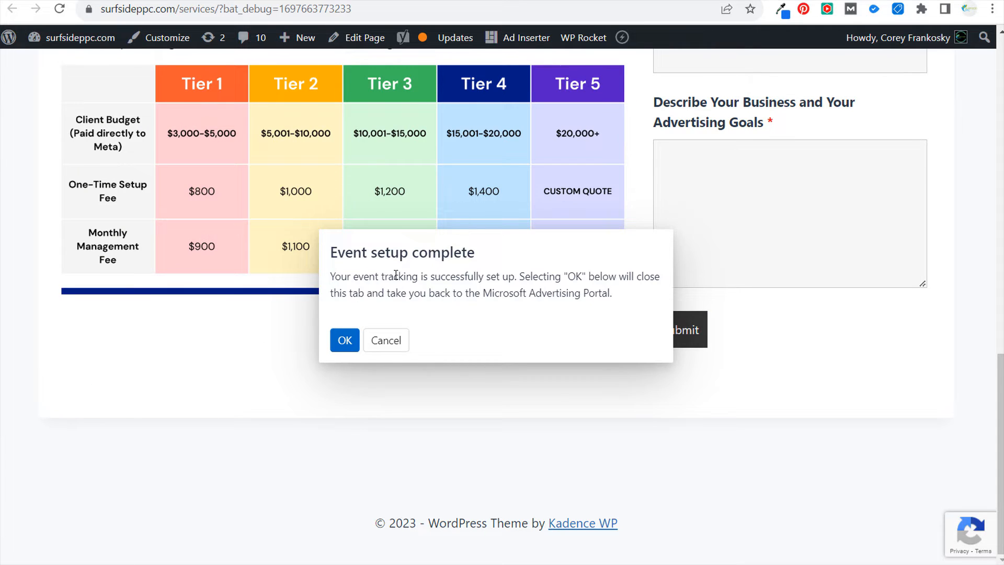
click(345, 341)
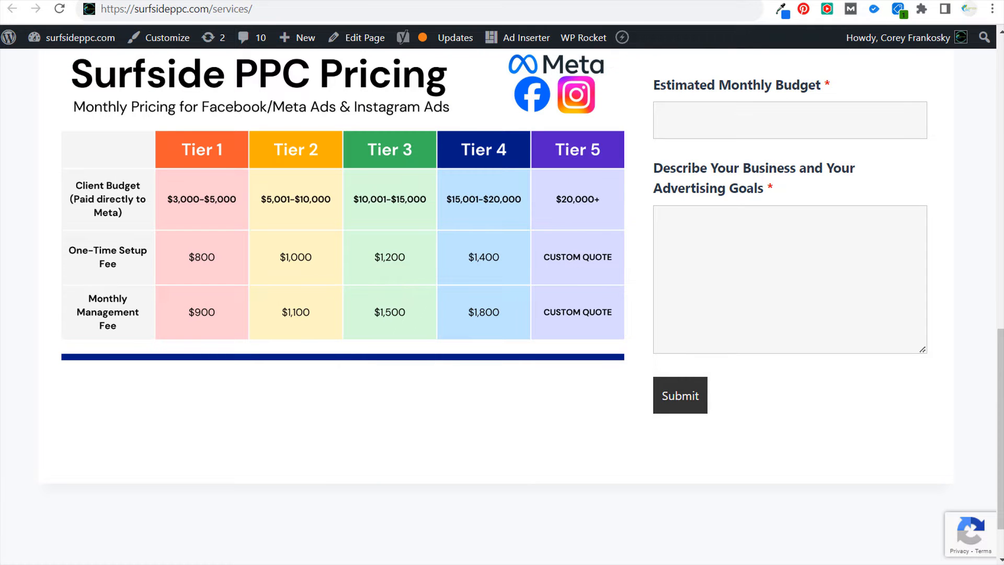
Switch to the Microsoft Advertising conversion goal, read the next step for testing it, and finish the goal setup.
click(718, 0)
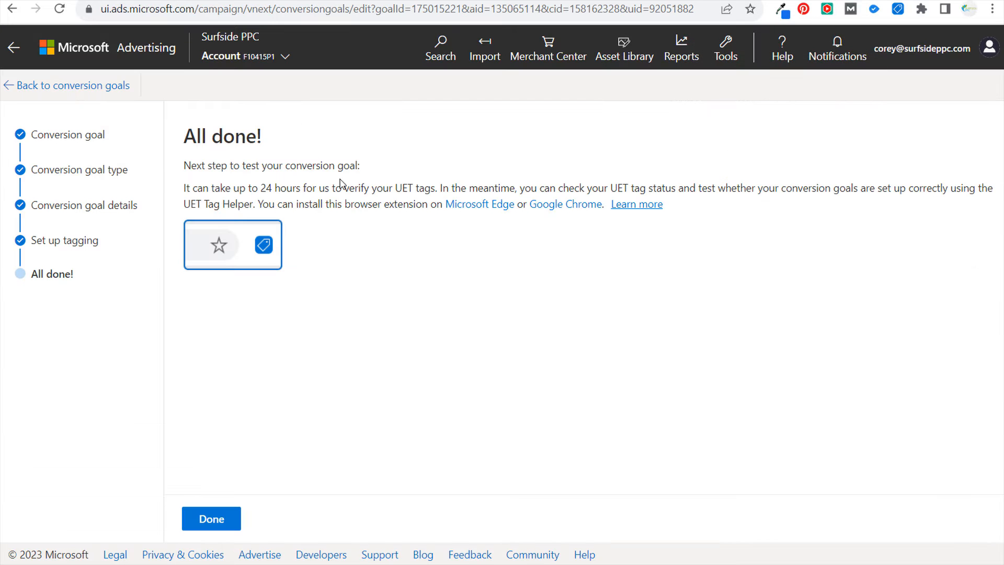
drag(197, 170, 290, 168)
click(400, 241)
click(745, 0)
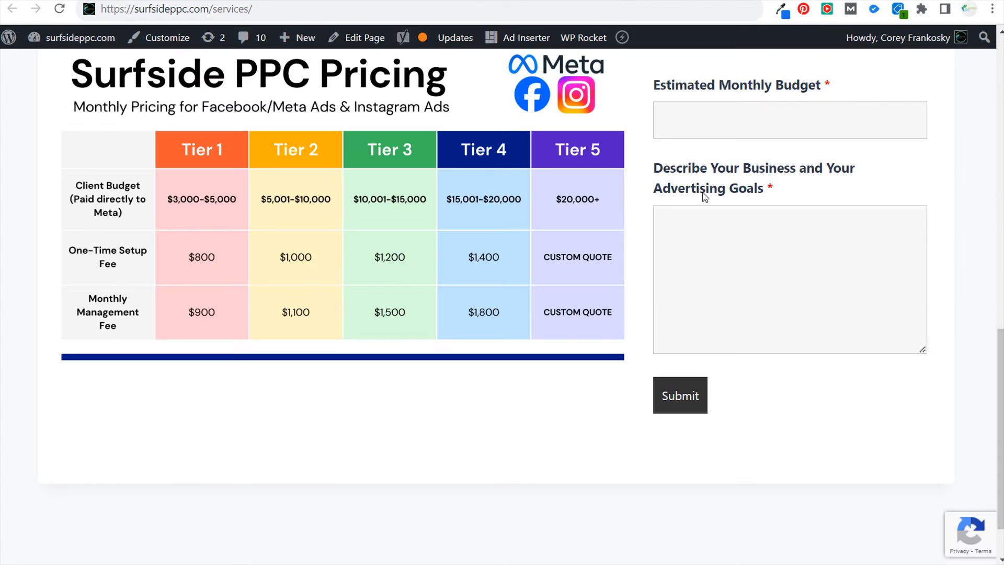
click(748, 1)
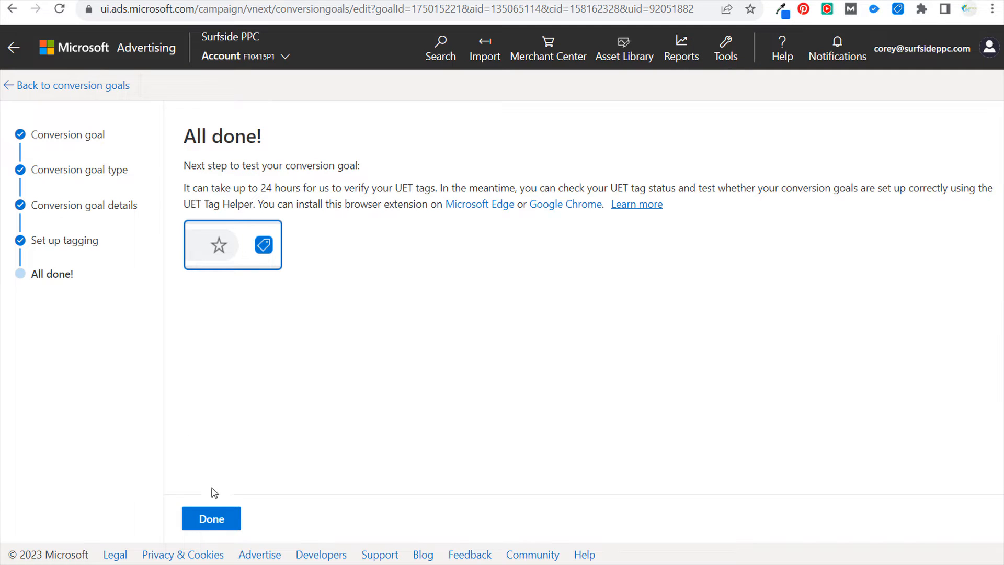
click(212, 519)
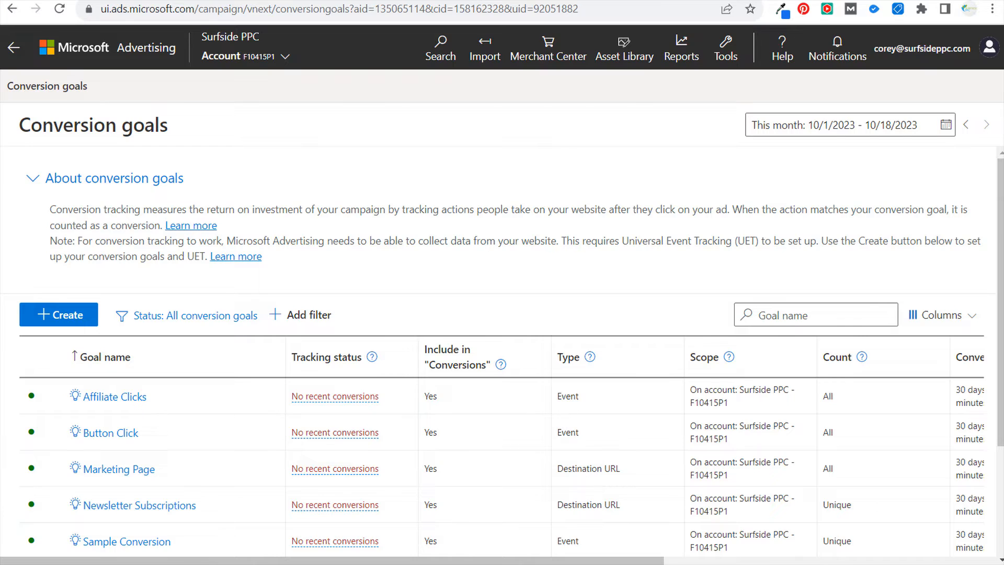
Review the Analytics Mania conversion tracking guide and the Shopify conversion and revenue tracking article, then return to Microsoft Advertising's conversion goals.
click(377, 0)
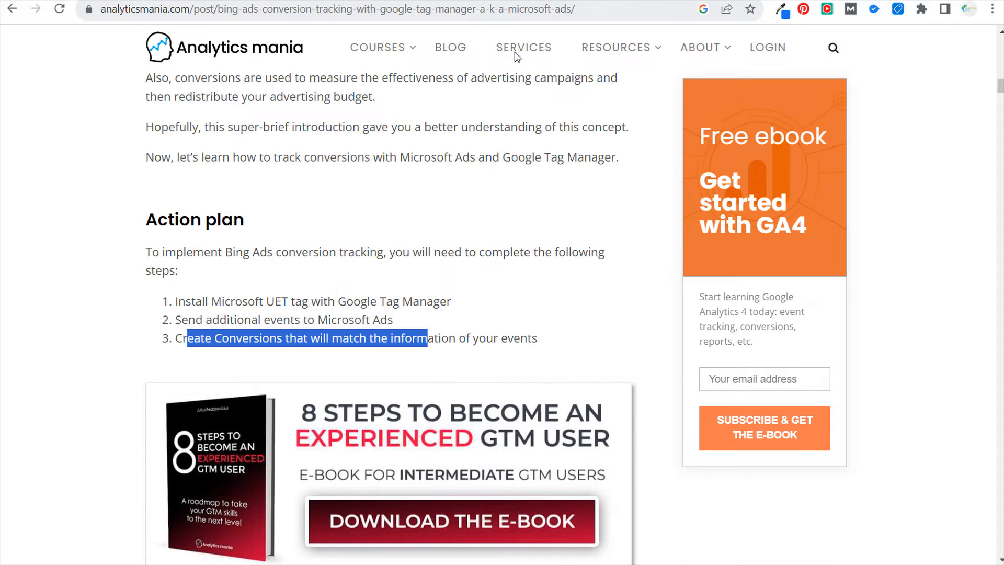
scroll(387, 225, up, 5)
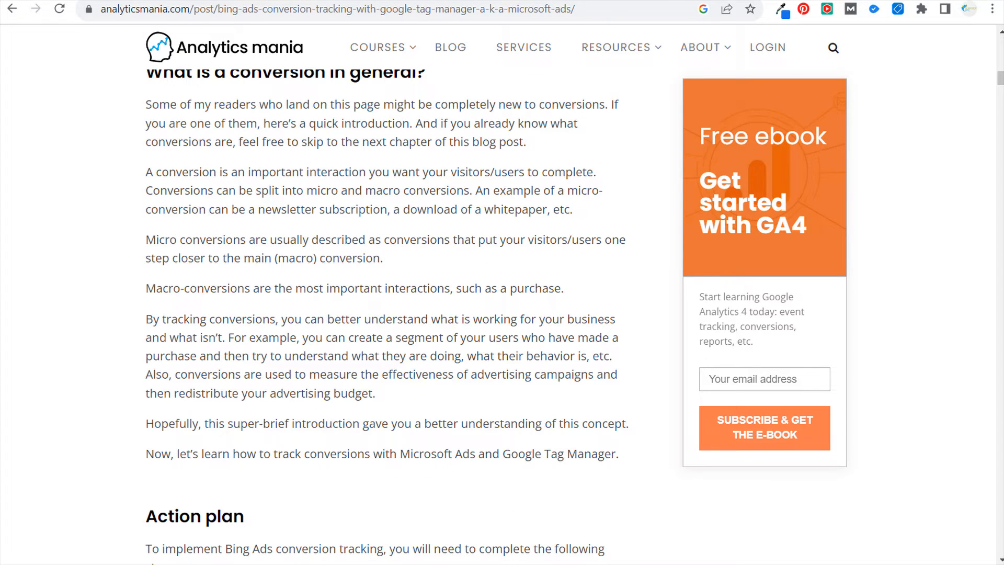
click(785, 0)
scroll(168, 140, up, 12)
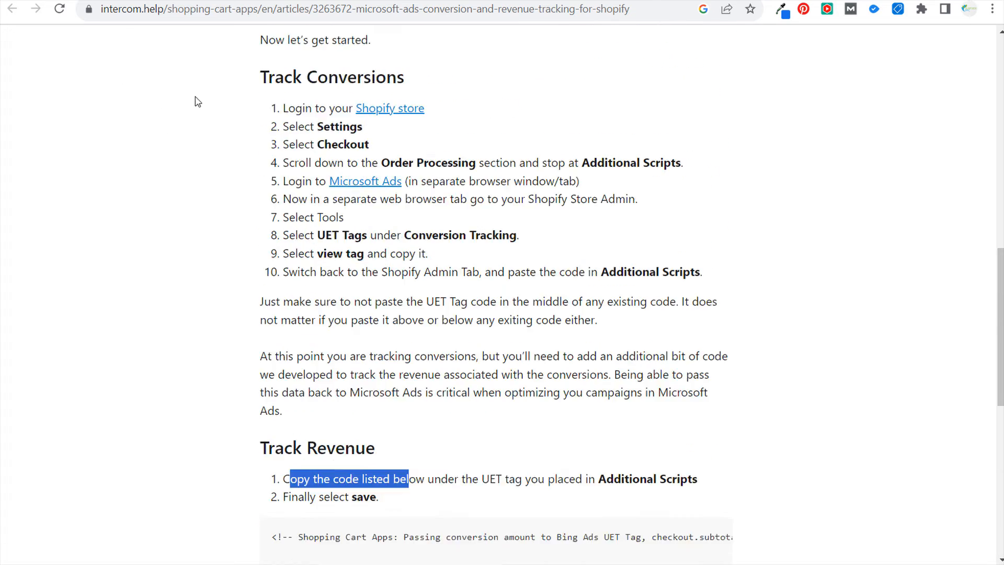
scroll(416, 125, up, 10)
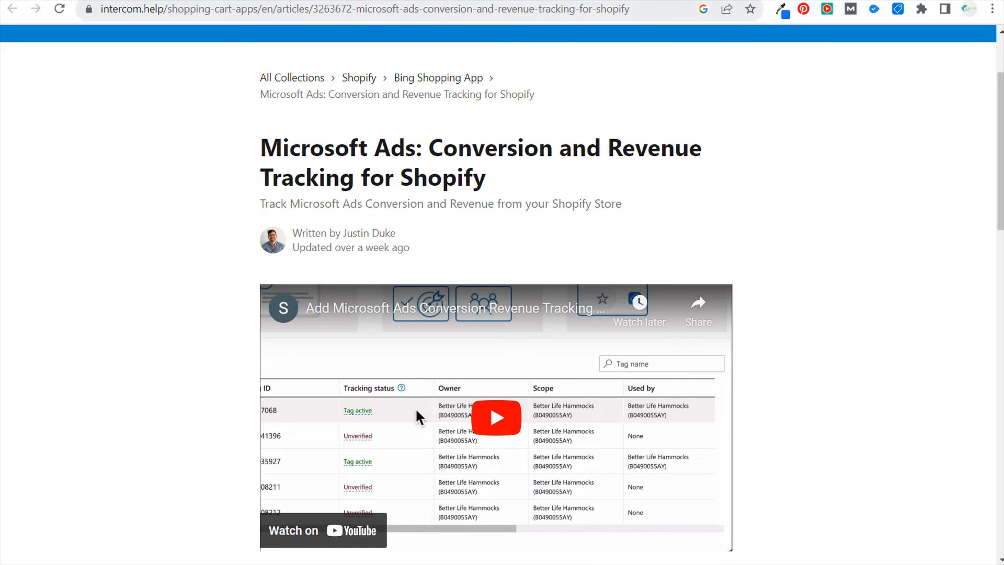
click(733, 1)
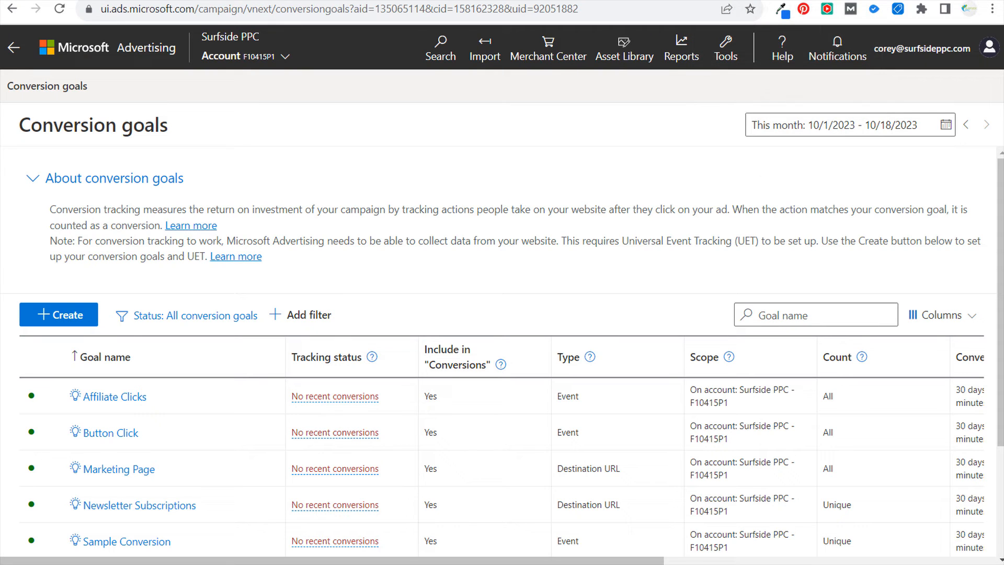
Leave the conversion goals for the campaigns list and start creating a new campaign.
click(14, 47)
scroll(42, 172, down, 10)
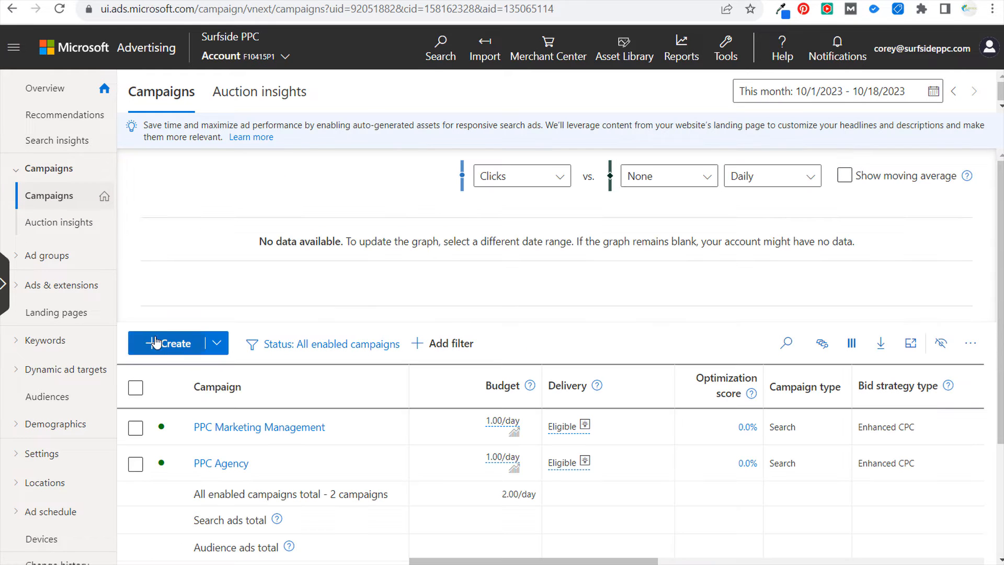
click(173, 346)
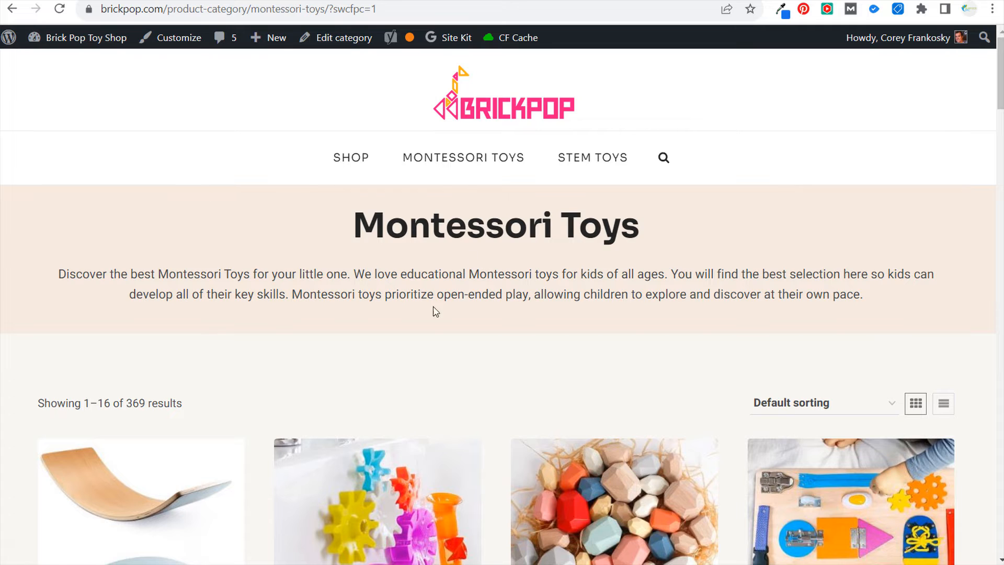
Examine the categories and product listings on the BrickPop Montessori Toys page.
scroll(433, 312, down, 5)
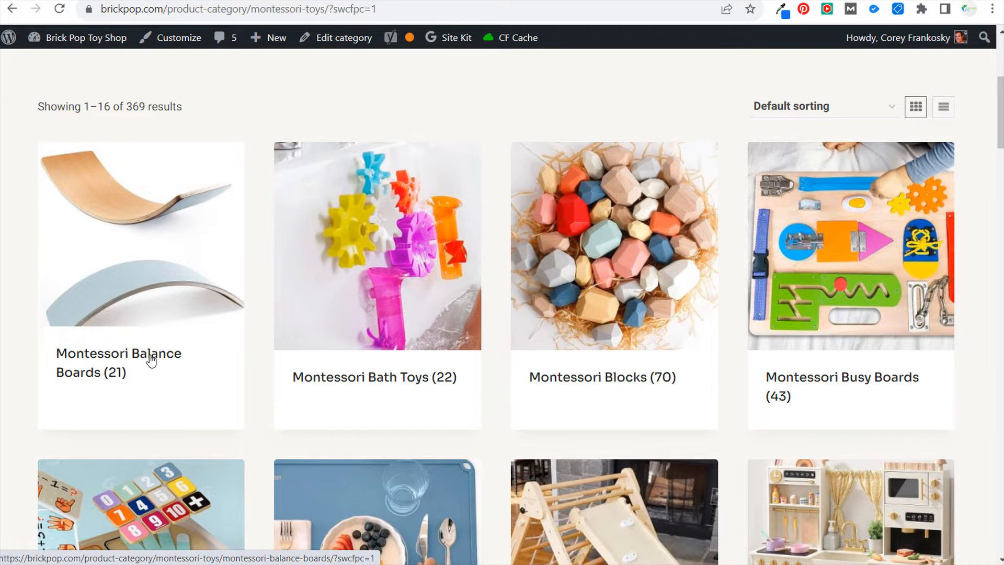
scroll(150, 361, down, 15)
scroll(346, 356, down, 5)
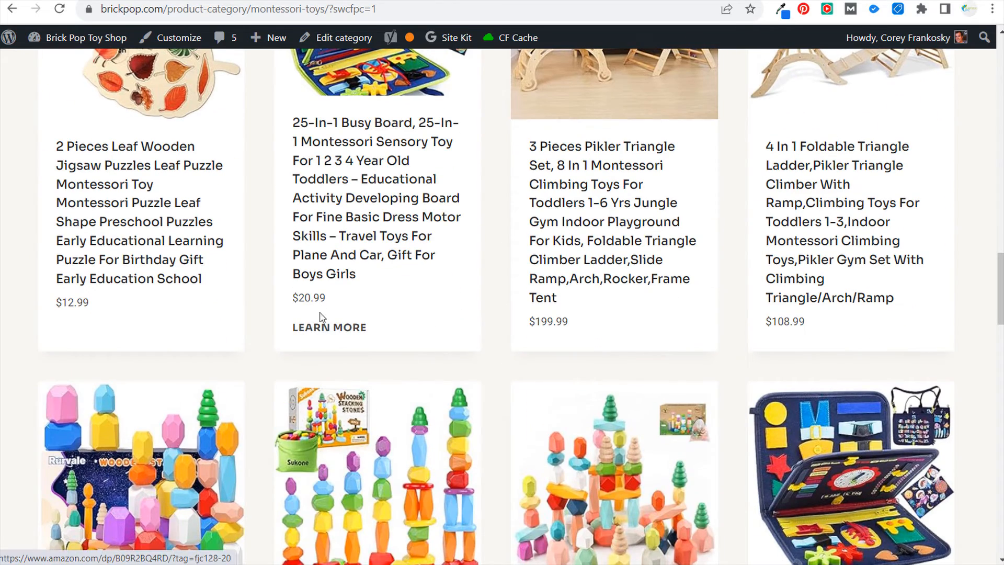
scroll(329, 311, up, 15)
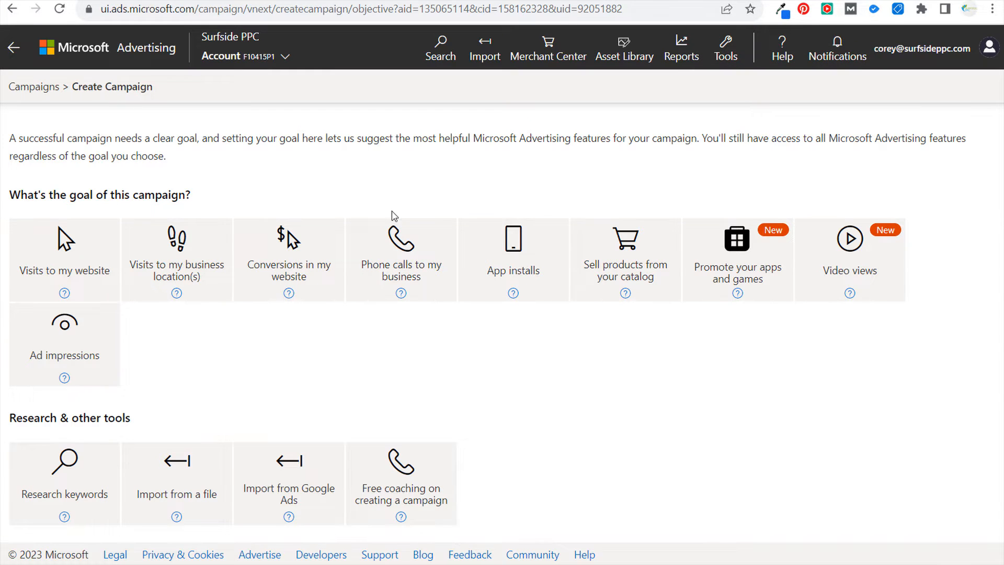
Set the campaign goal to Conversions in my website with Search ads, and name the campaign BrickPop Sample Campaign.
click(283, 235)
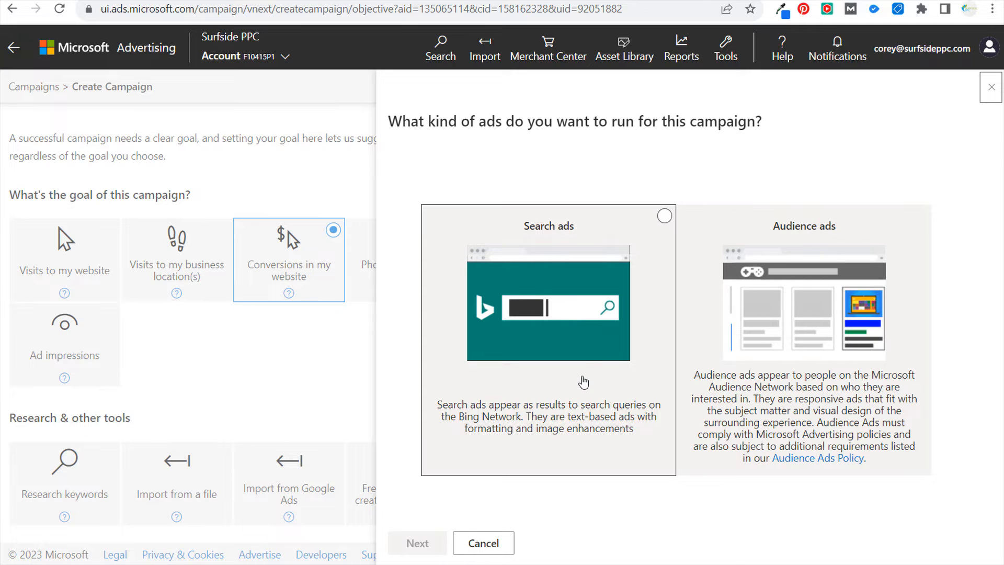
click(584, 382)
click(417, 549)
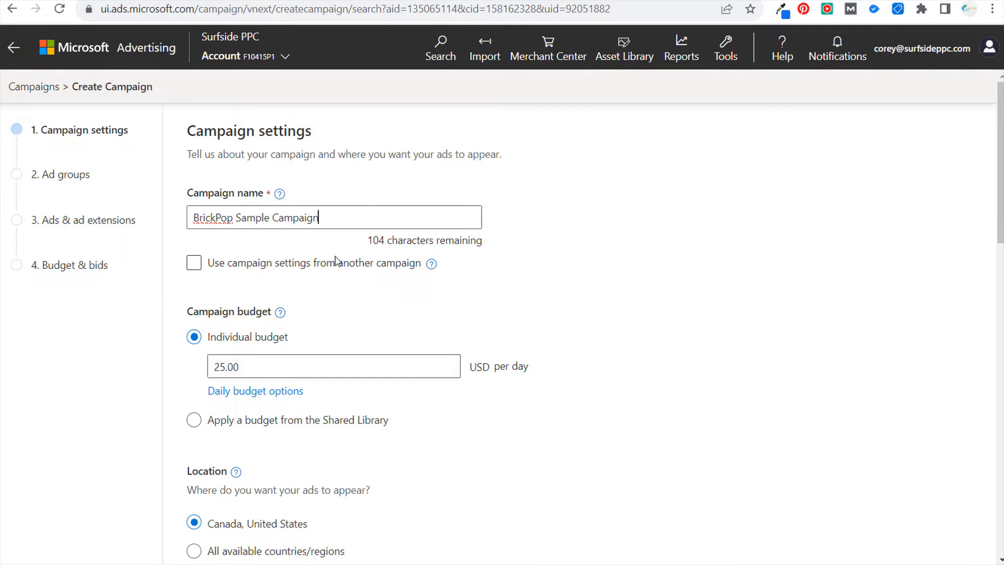
Set the campaign's location targeting to specific locations and search for united states.
scroll(706, 306, down, 2)
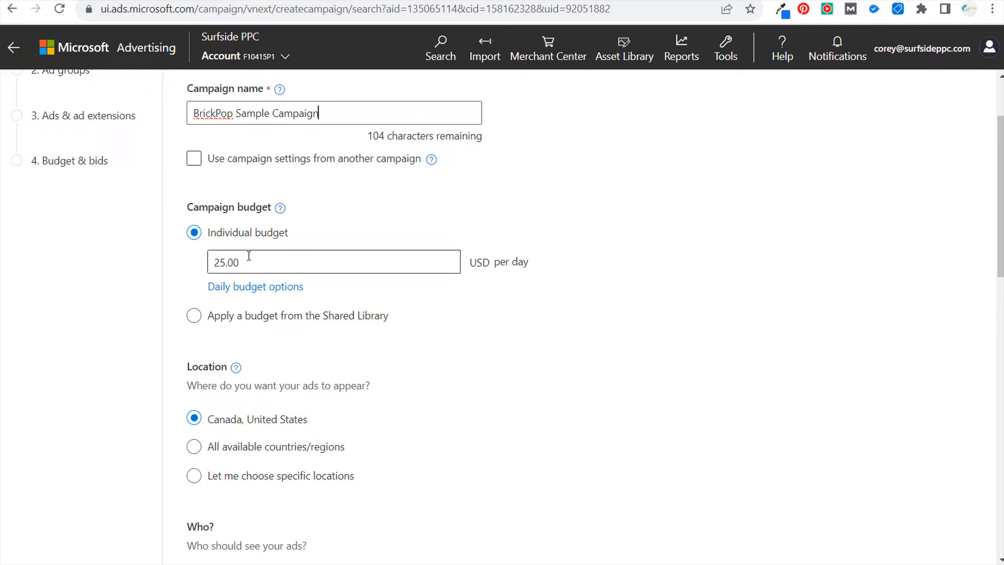
scroll(668, 292, down, 1)
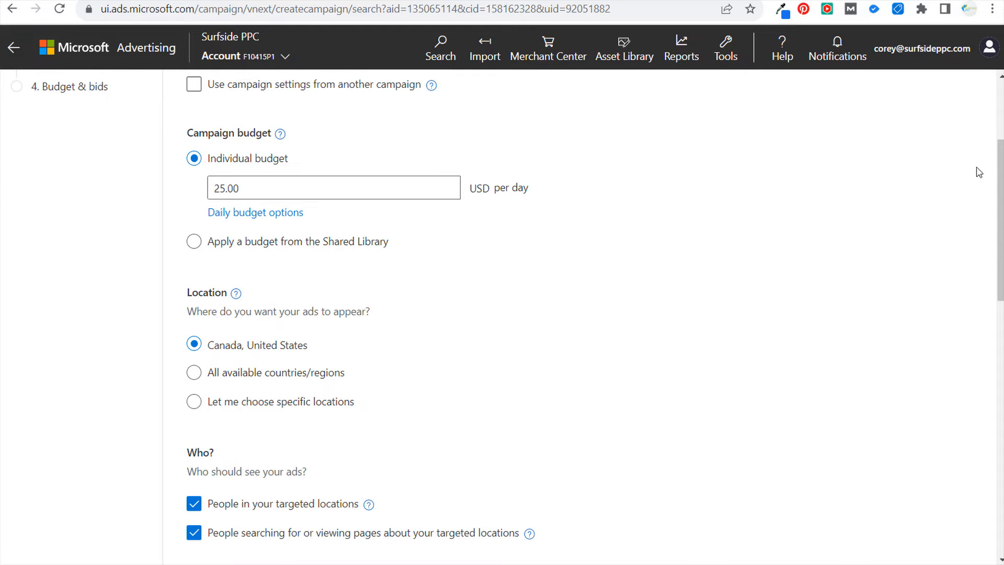
drag(1000, 165, 1000, 210)
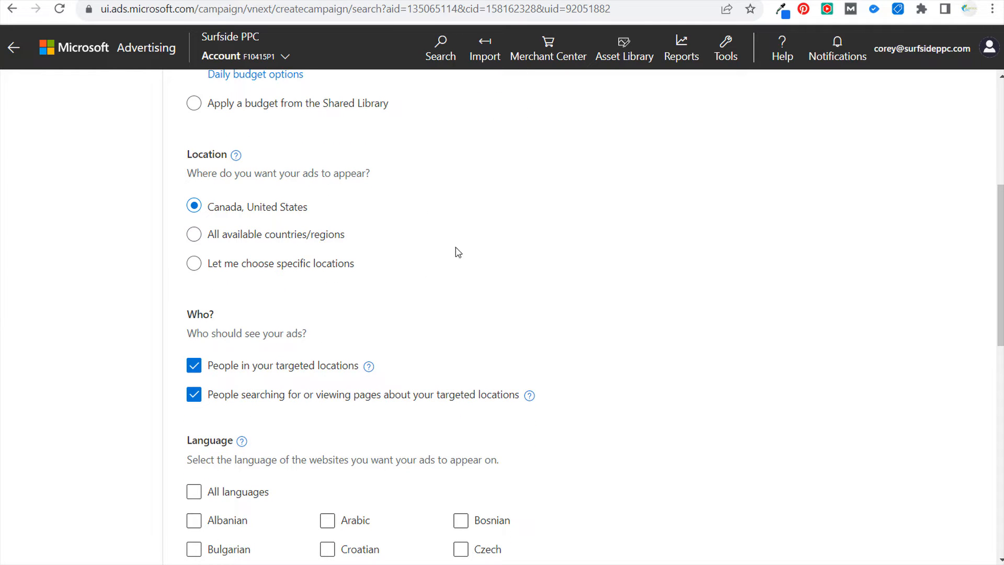
click(230, 264)
click(346, 312)
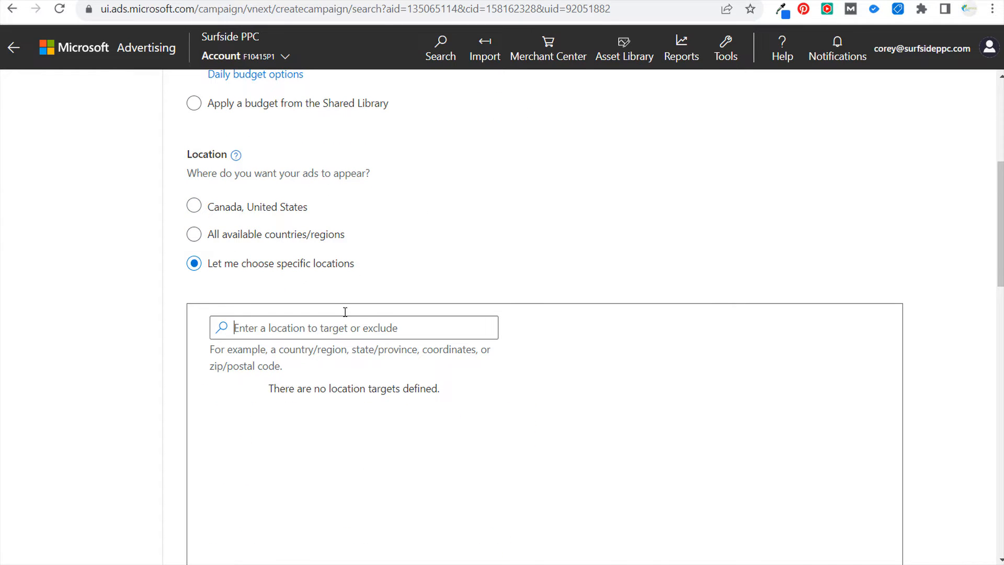
text(united states)
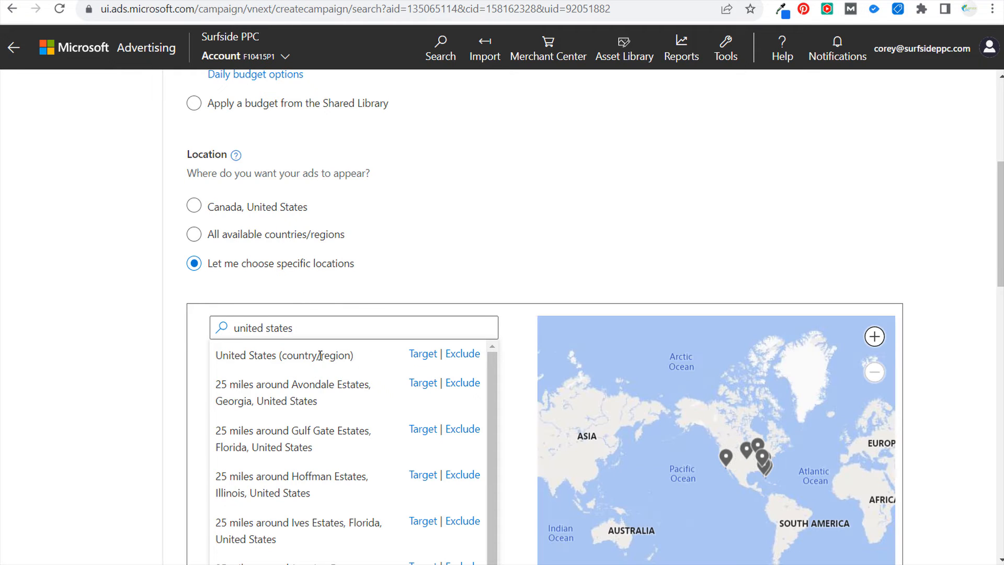
Search the location targets for houston and examine the suggested 25-mile radius areas and the Houston, TX Nielsen DMA region.
drag(344, 333, 199, 327)
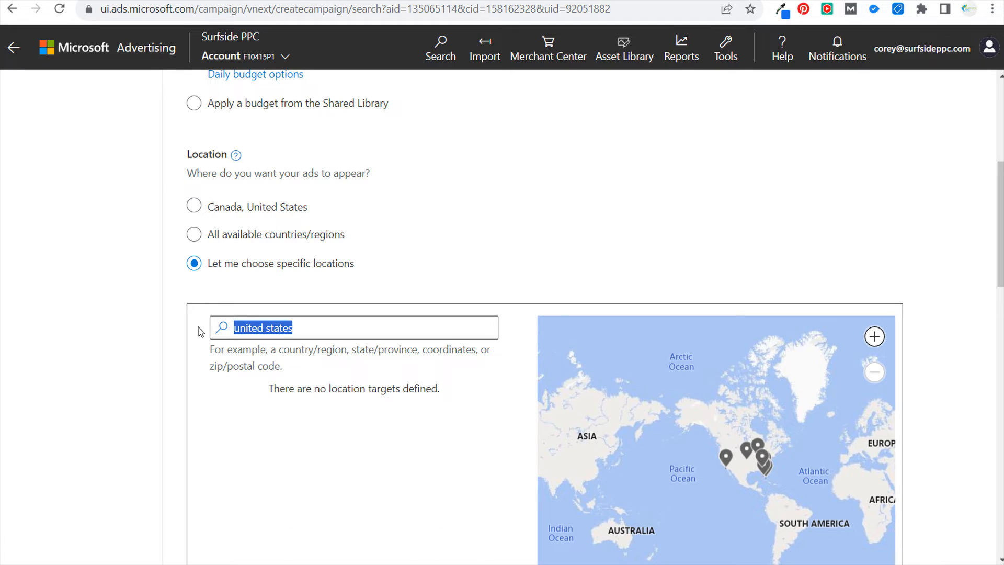
text(d)
key(BackSpace)
text(houston)
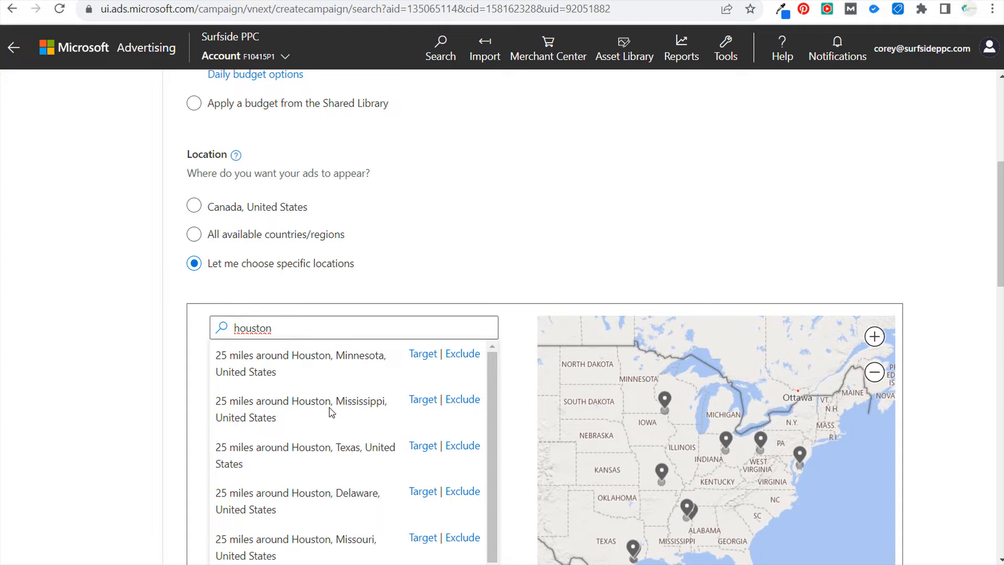
scroll(212, 418, down, 2)
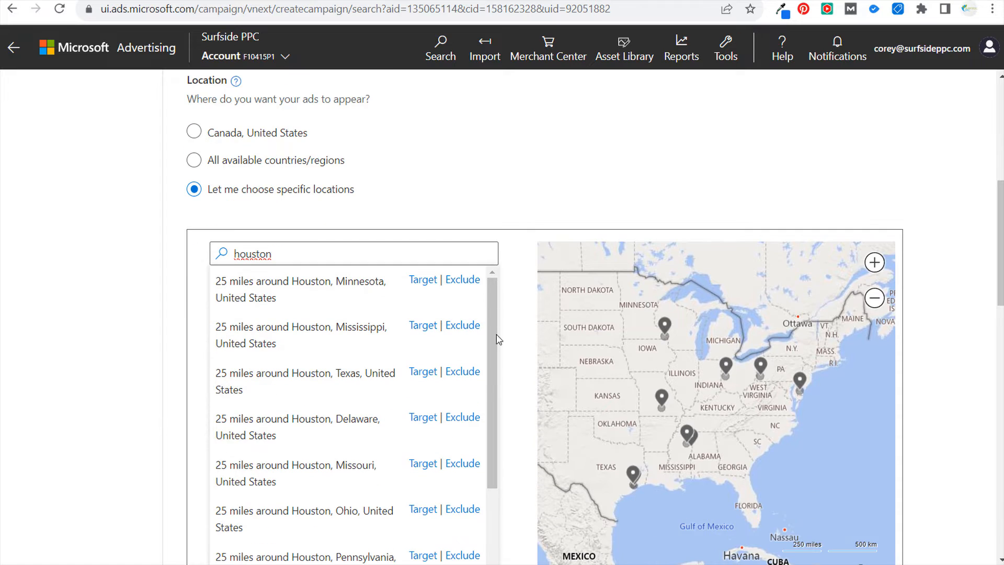
drag(493, 317, 492, 438)
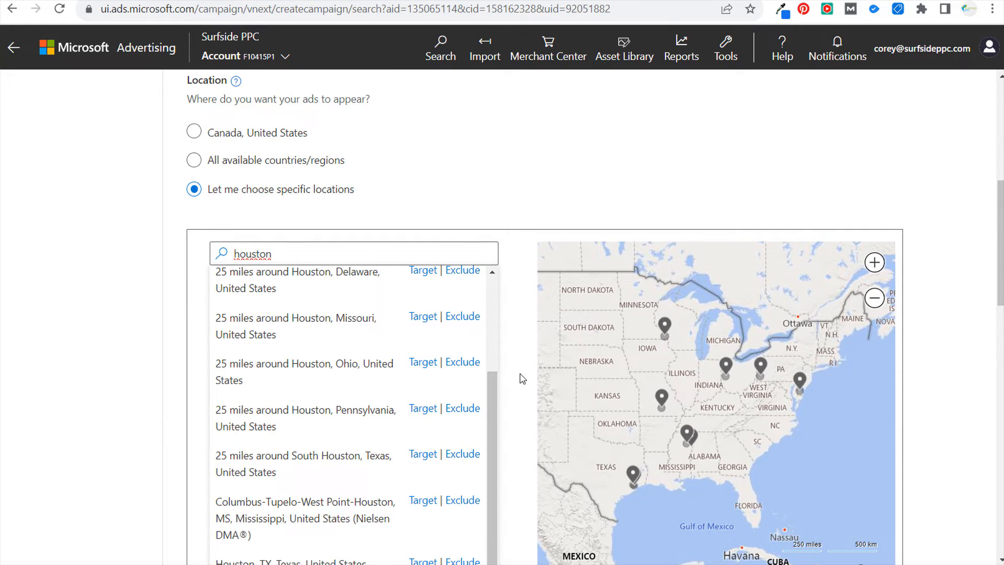
scroll(520, 375, down, 3)
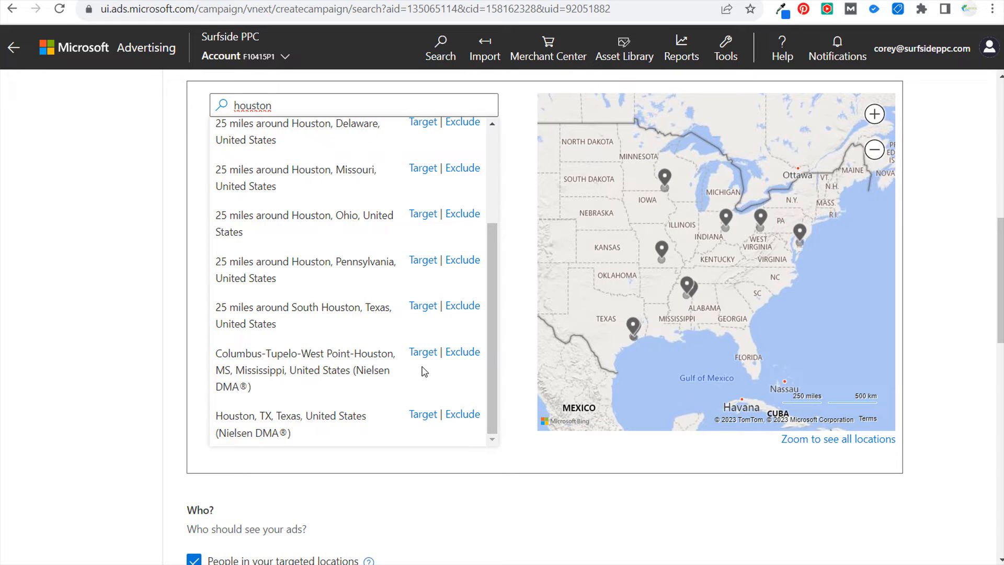
drag(291, 434, 219, 424)
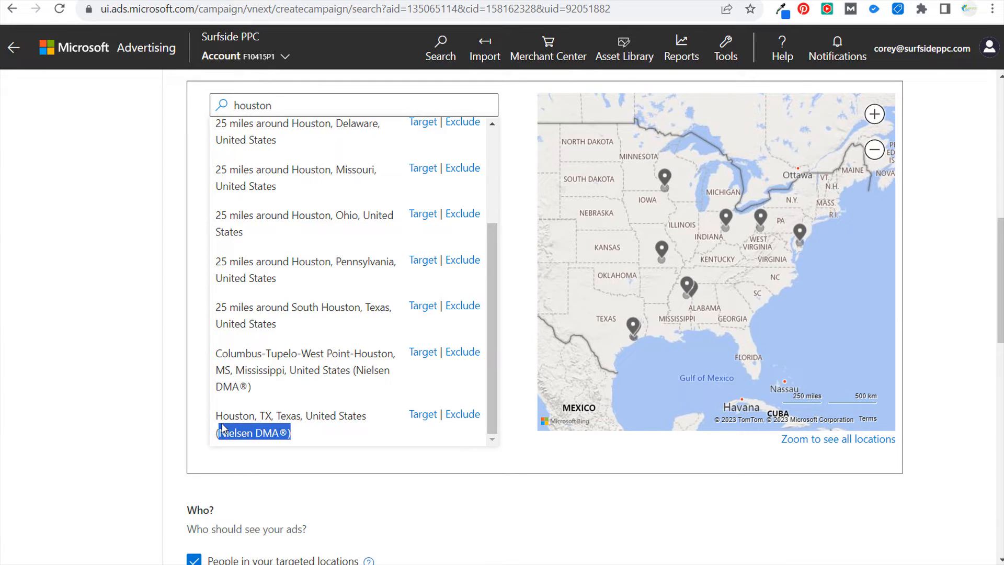
click(273, 391)
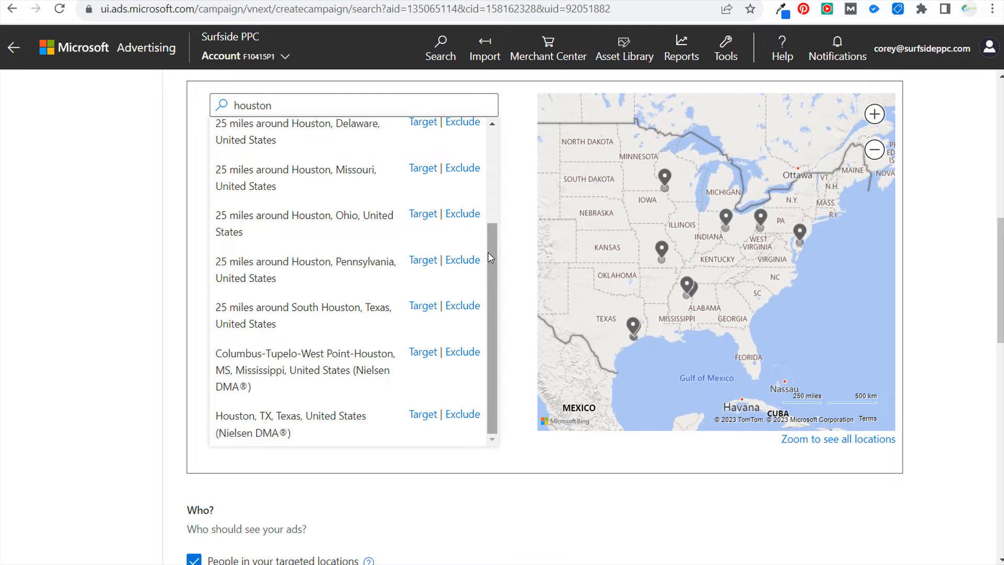
scroll(488, 252, up, 3)
Search the location targets for united states and target the United States country/region.
double_click(246, 102)
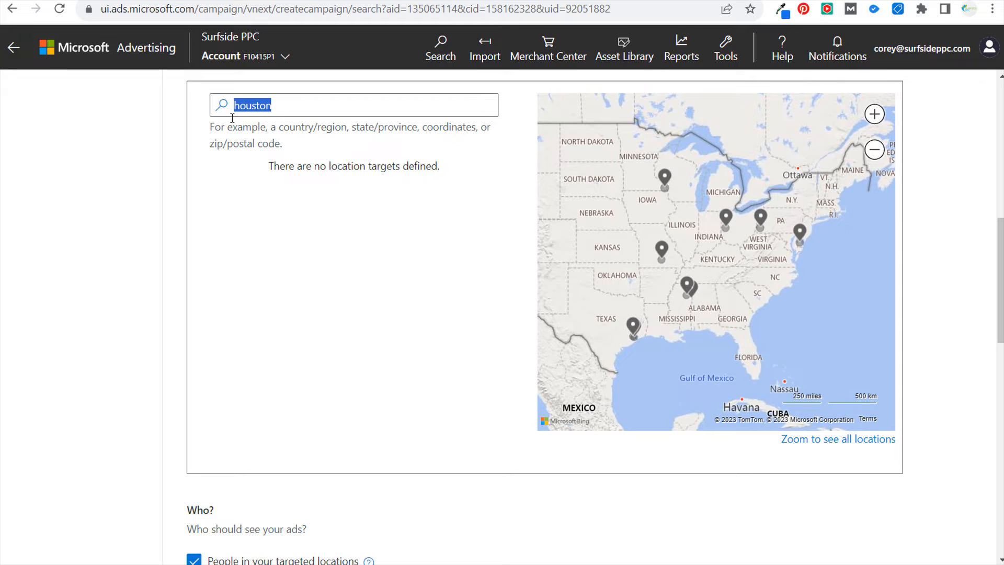
text(united states)
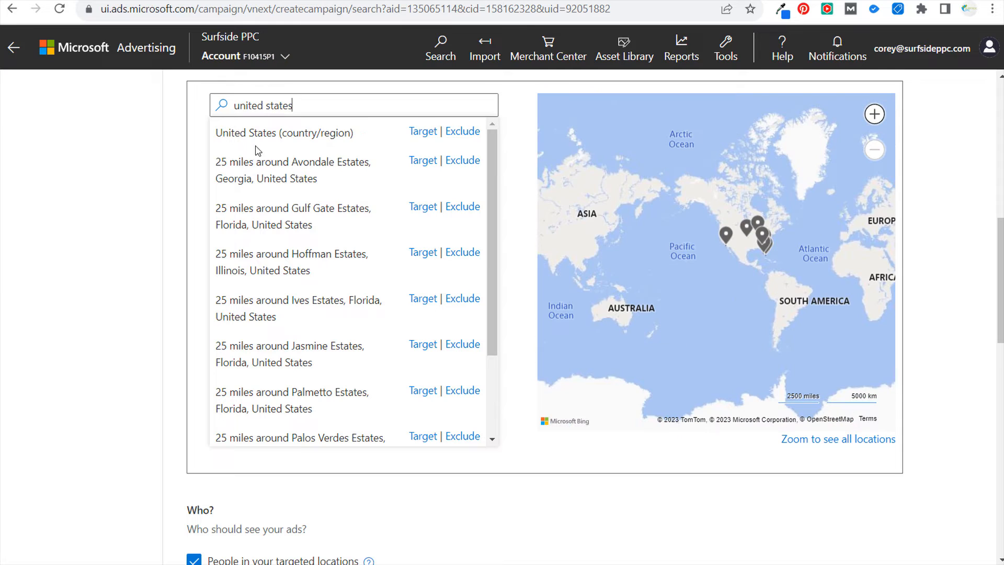
click(418, 134)
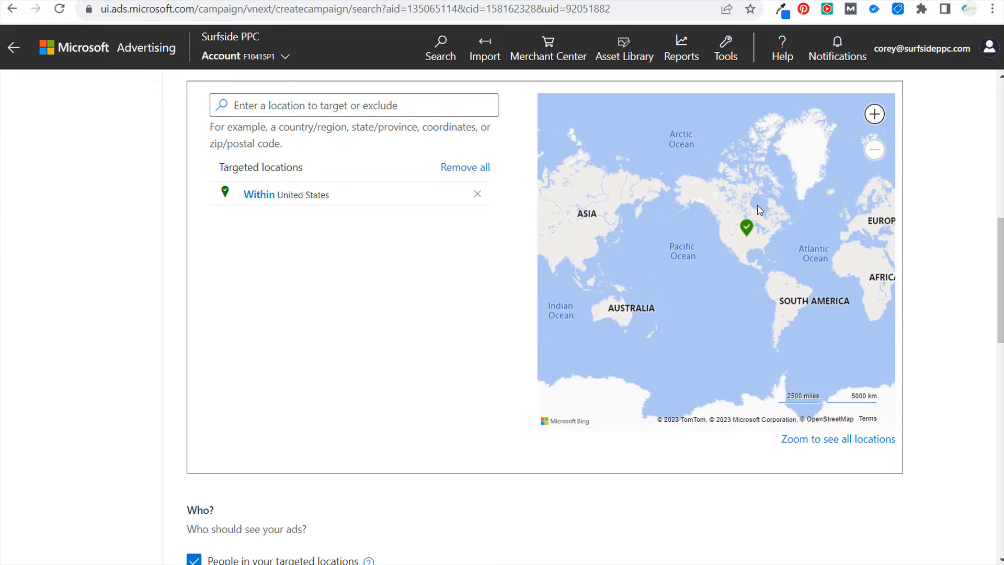
scroll(417, 267, up, 3)
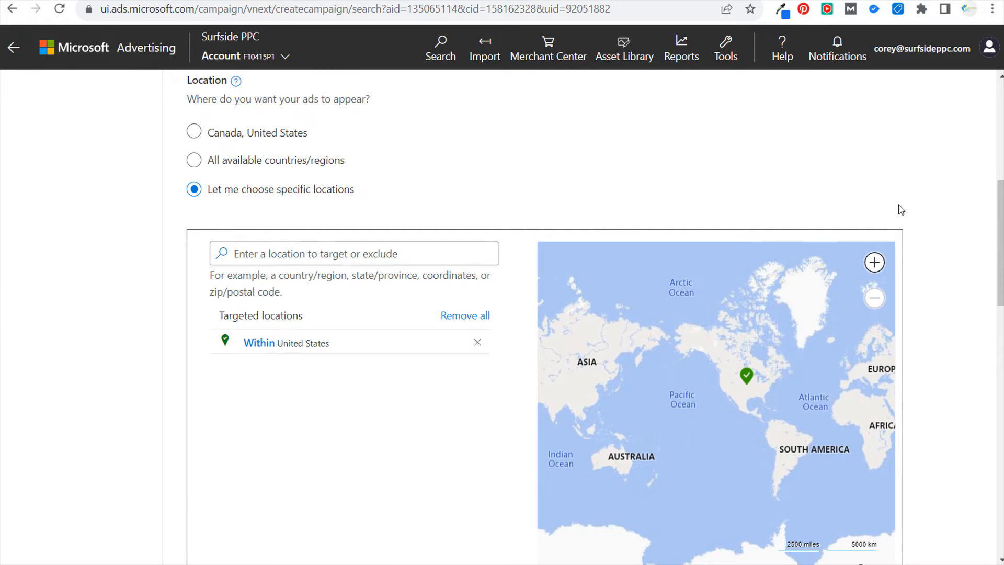
scroll(575, 223, up, 3)
scroll(695, 227, down, 4)
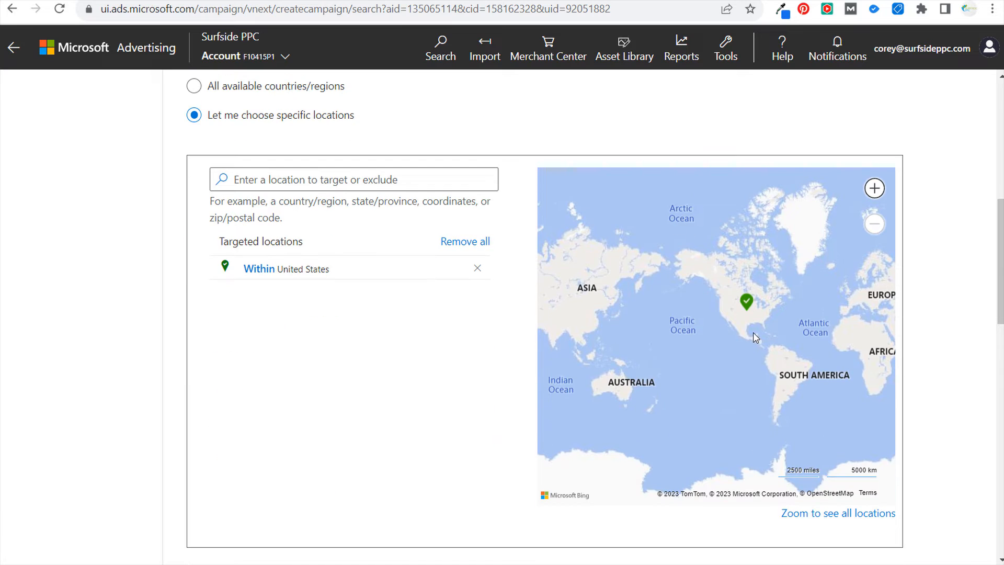
Exclude people searching for or viewing pages about the targeted locations from the campaign's audience, keeping only people in those locations.
scroll(489, 354, down, 8)
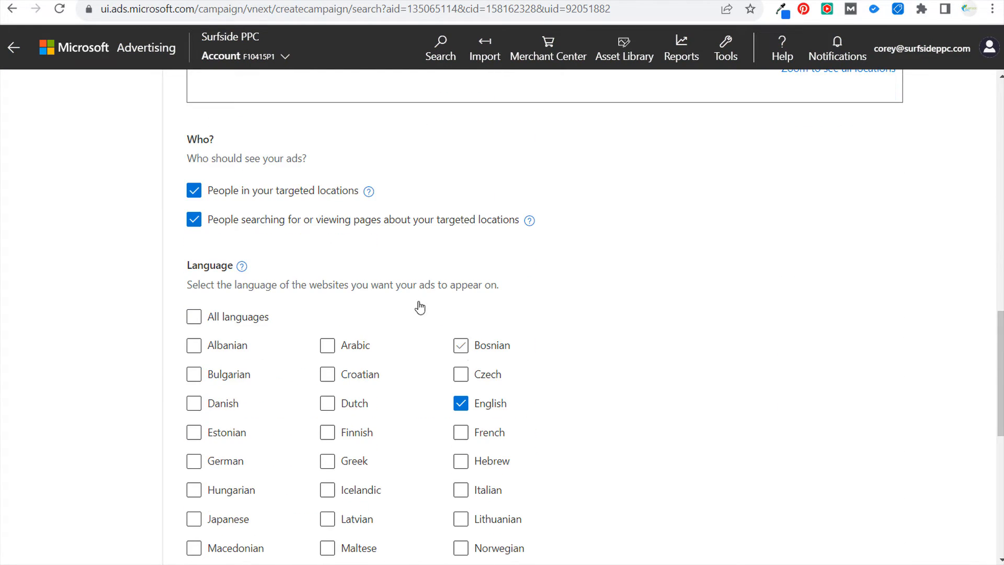
click(194, 220)
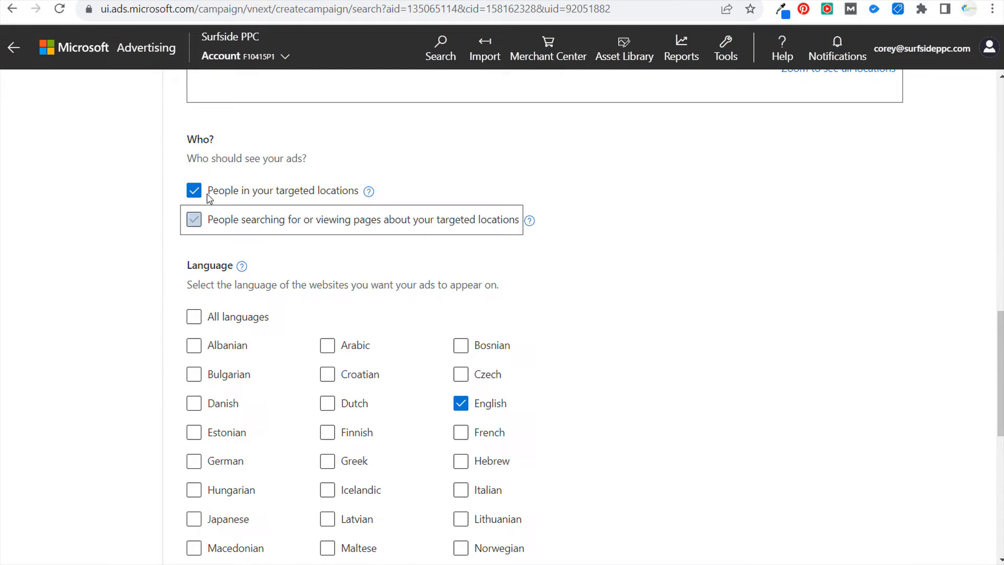
scroll(591, 283, down, 4)
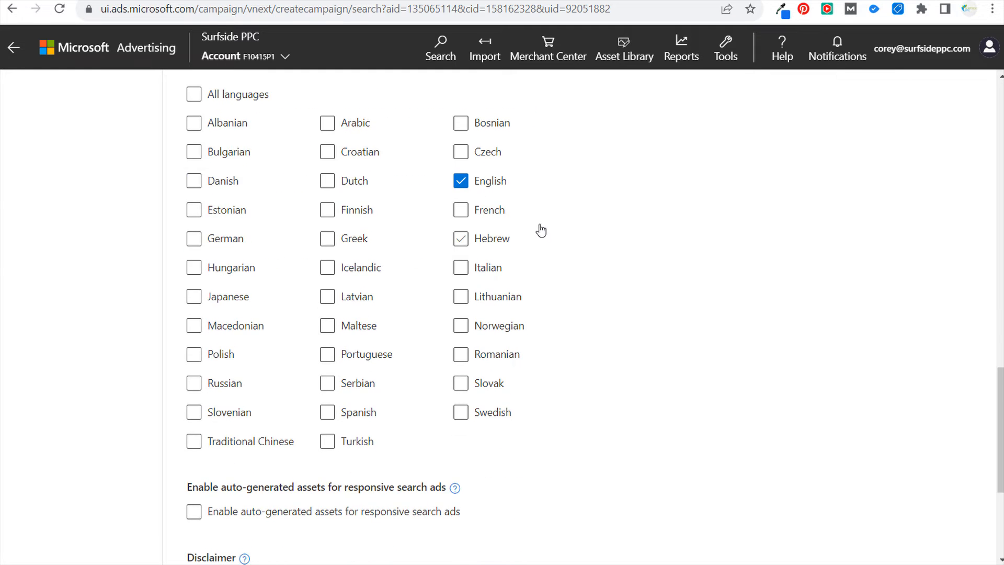
scroll(325, 146, up, 1)
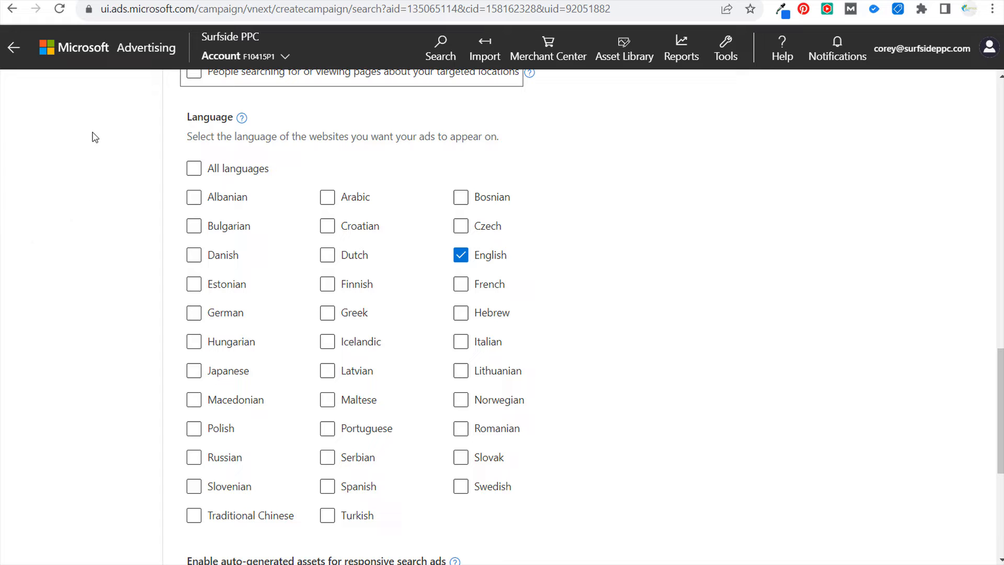
Enable auto-generated assets for the campaign's responsive search ads.
scroll(737, 278, down, 3)
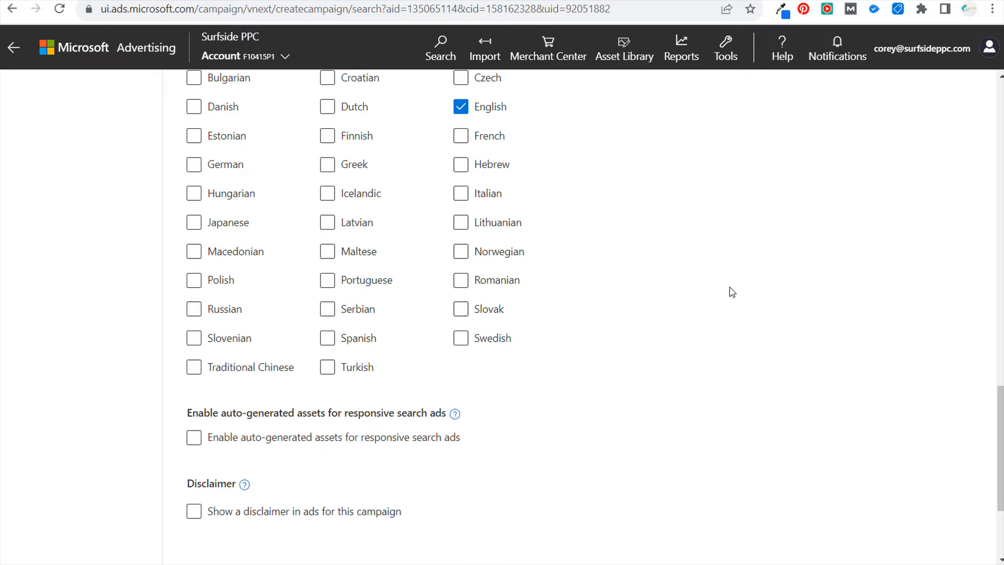
scroll(719, 303, down, 1)
click(303, 369)
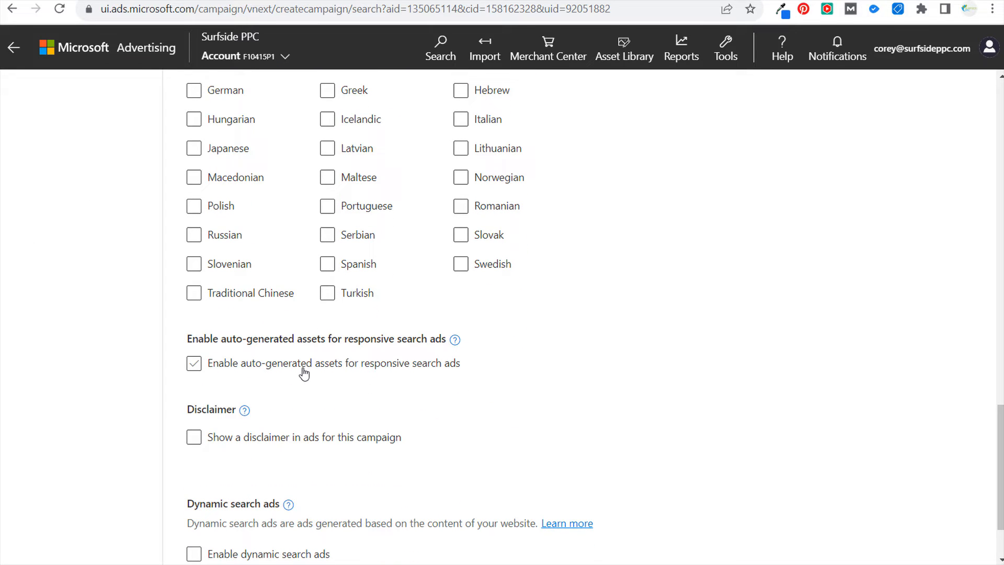
click(191, 363)
click(201, 366)
click(202, 366)
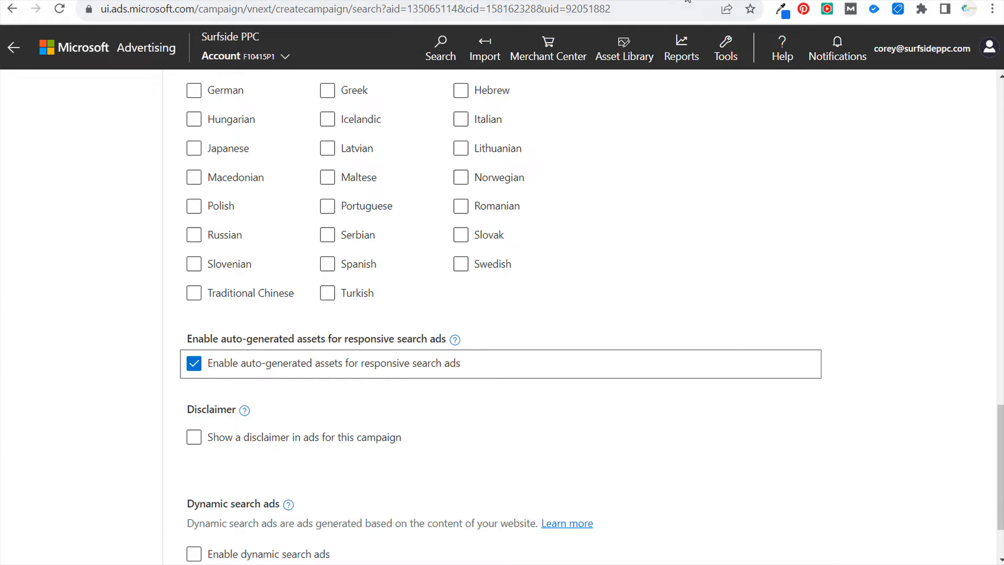
Switch to the BrickPop website, open the Montessori Balance Boards category, and examine its page heading.
click(687, 0)
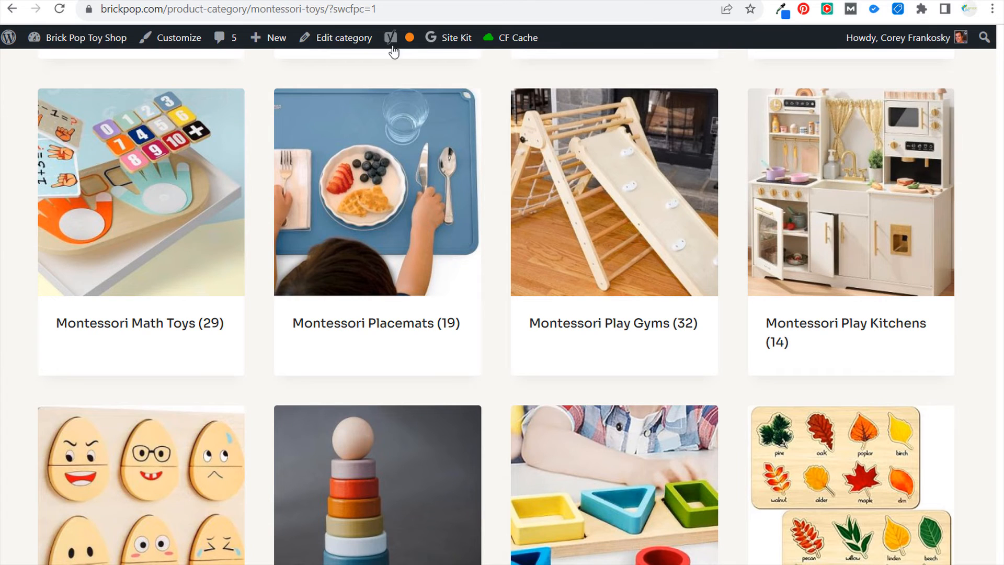
scroll(157, 309, up, 10)
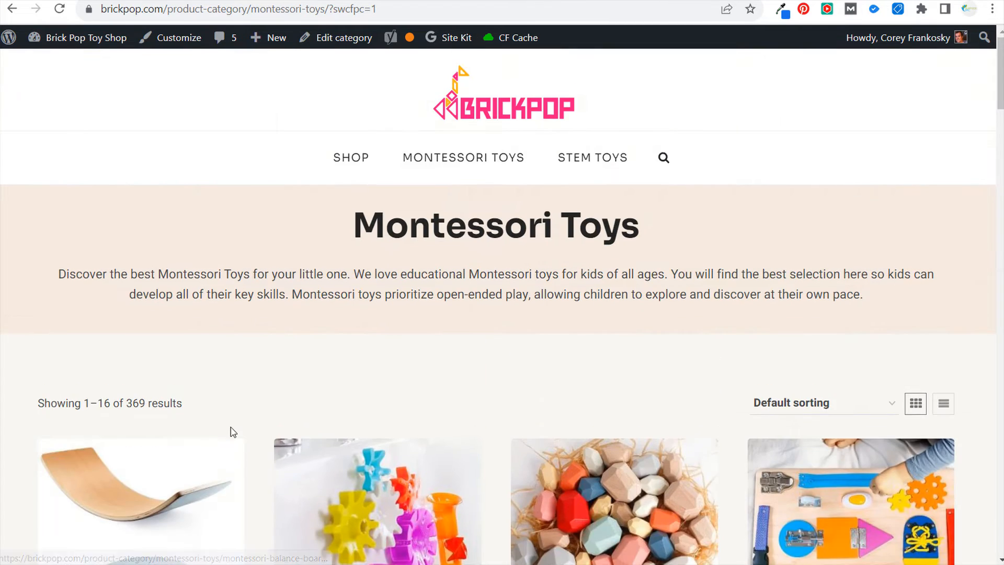
scroll(233, 432, down, 7)
click(162, 246)
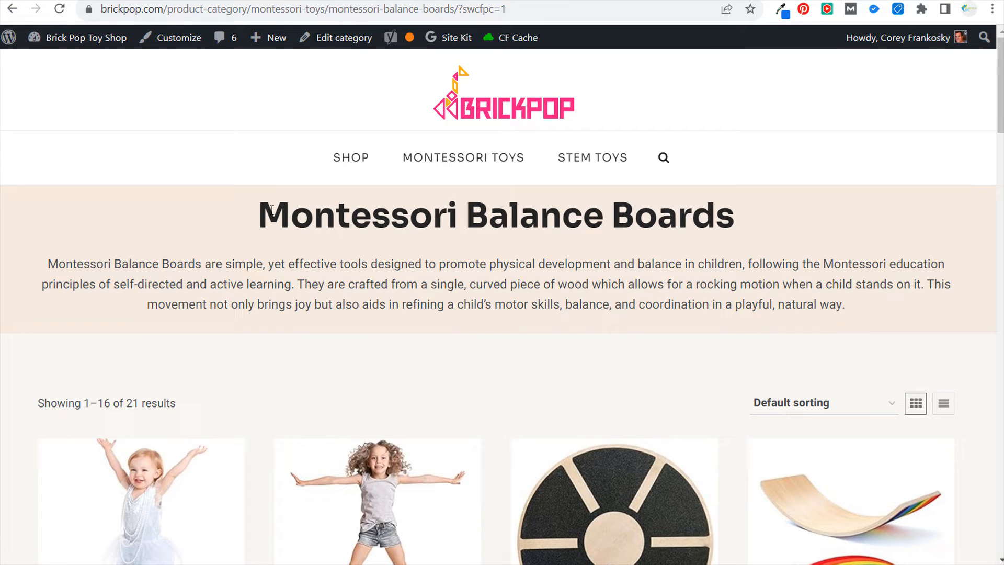
drag(257, 212, 751, 203)
click(800, 237)
click(266, 215)
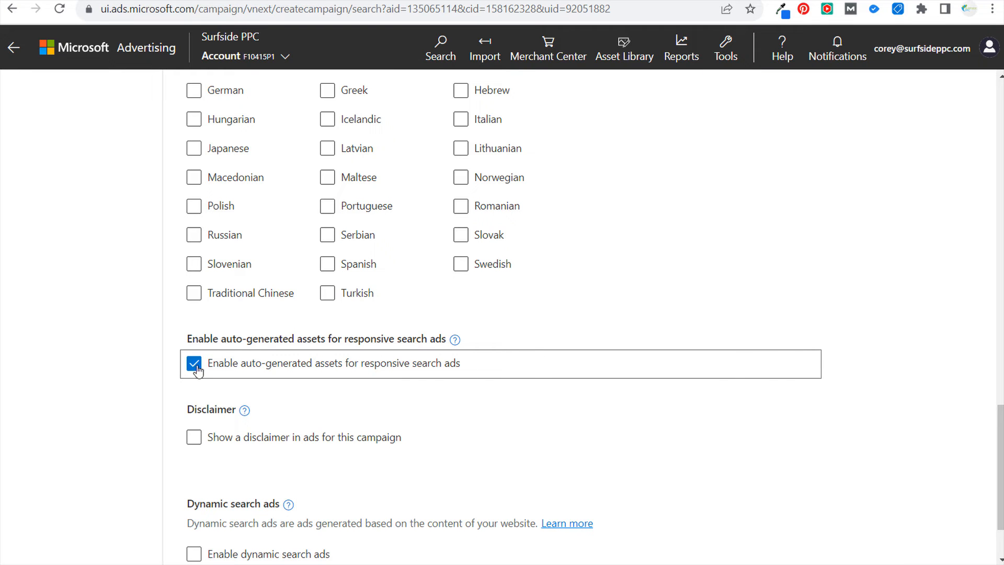
Return to the campaign setup, save the campaign settings, and continue to the ad groups stage.
click(908, 325)
scroll(905, 324, down, 2)
click(215, 342)
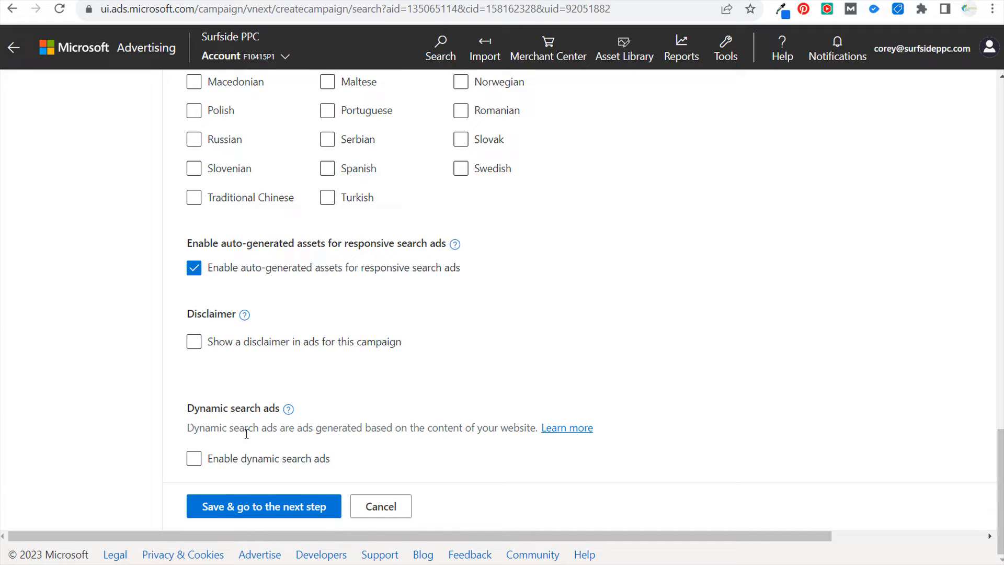
click(253, 508)
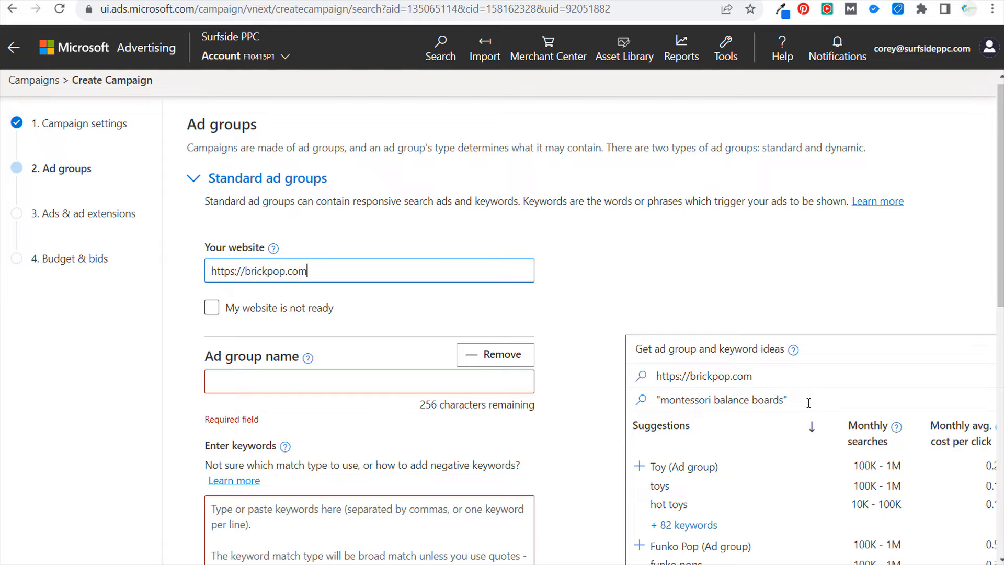
Name the standard ad group Montessori Balance Boards.
scroll(800, 406, down, 7)
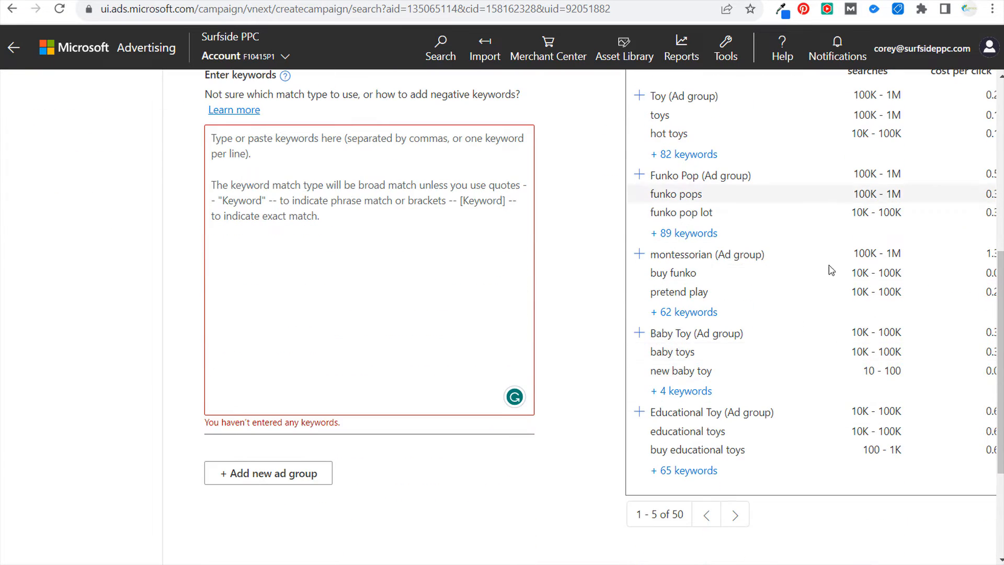
scroll(804, 233, up, 4)
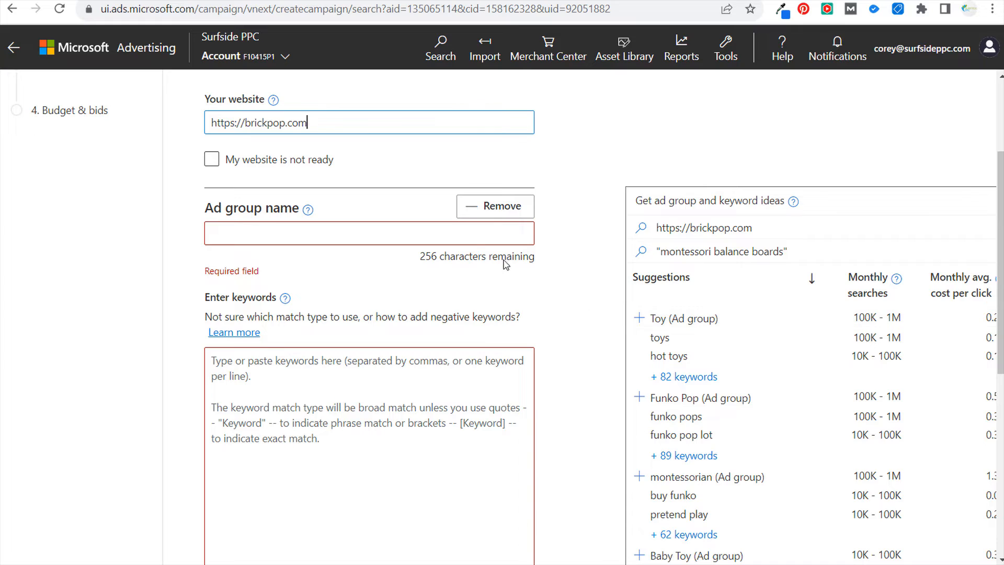
click(313, 232)
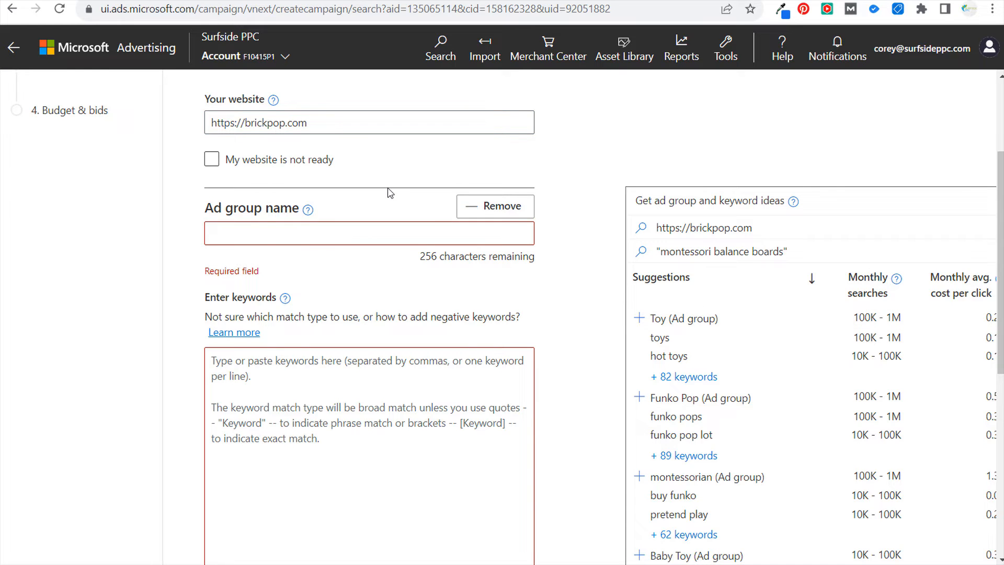
text(Montessori)
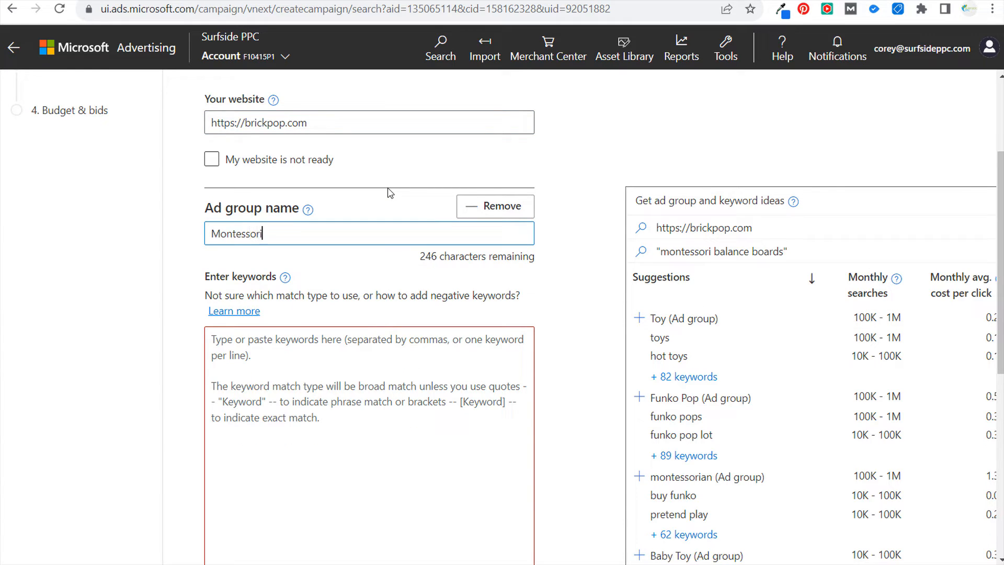
text( Balance Boards)
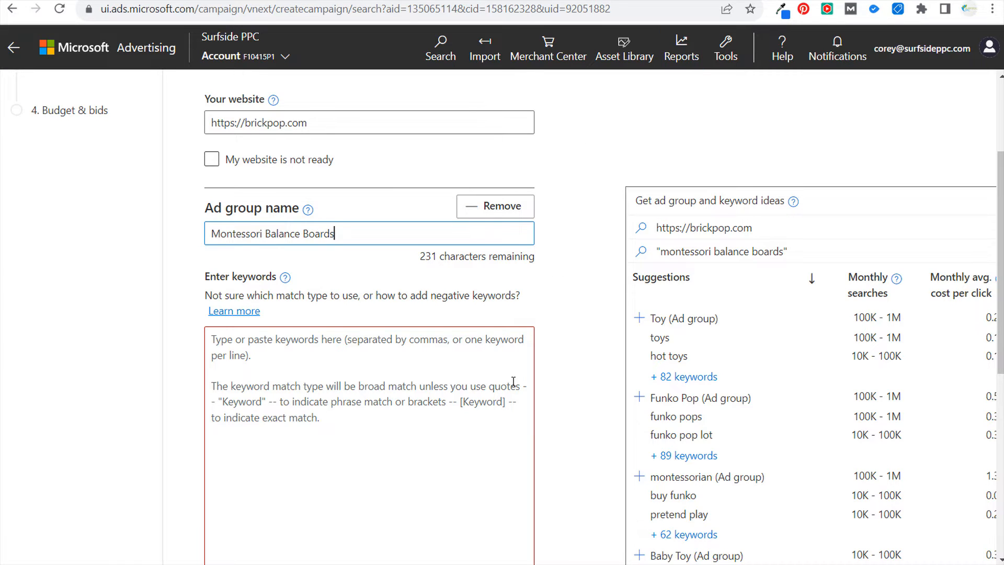
Enter "montessori balance boards" in quotation marks as a phrase match keyword for the ad group.
scroll(457, 381, down, 2)
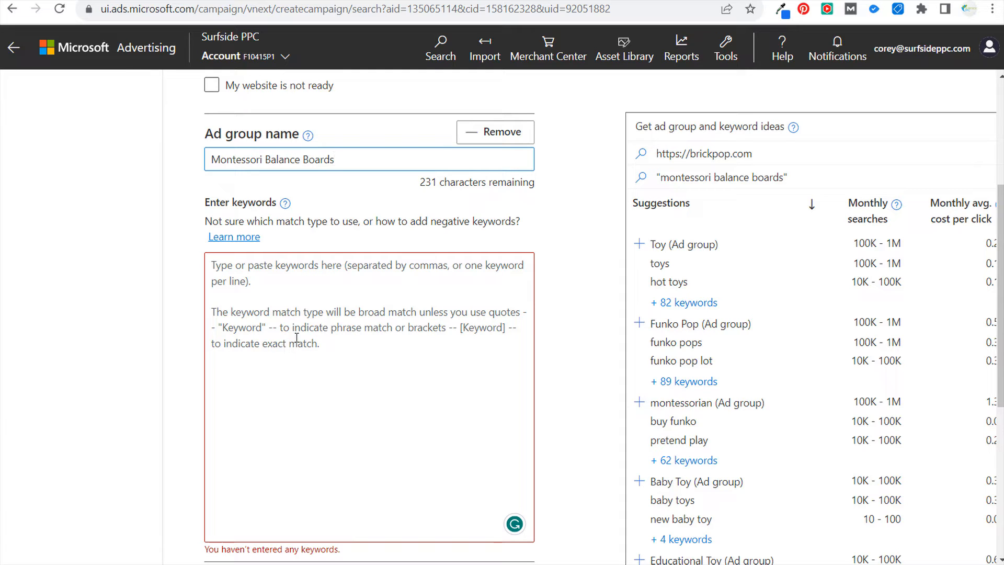
click(325, 283)
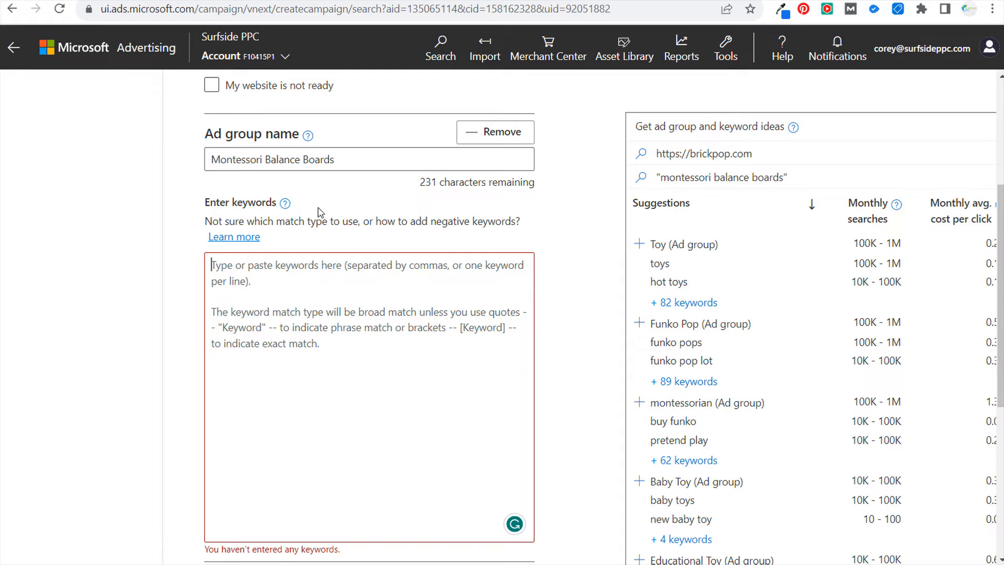
text("montessori)
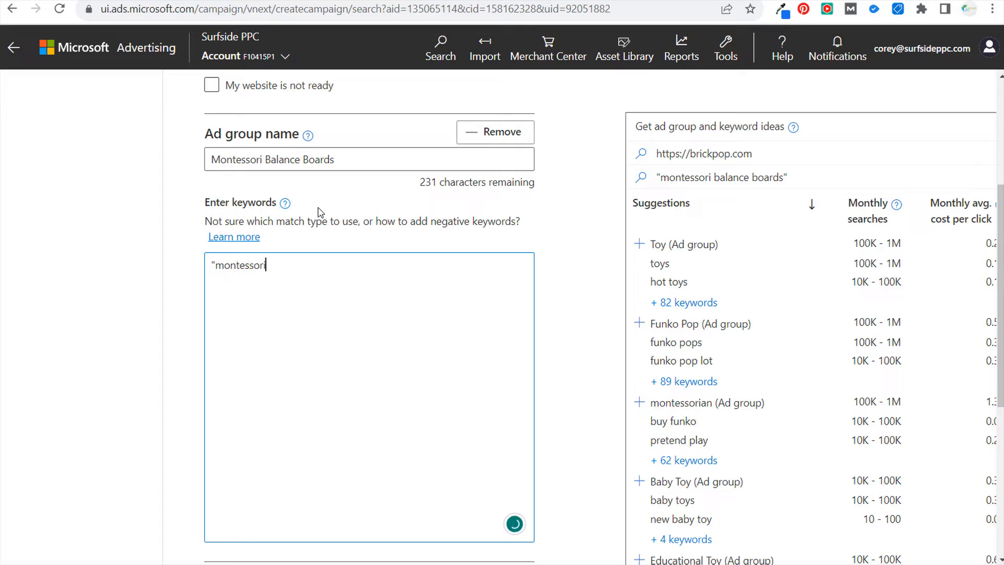
text( balance boards)
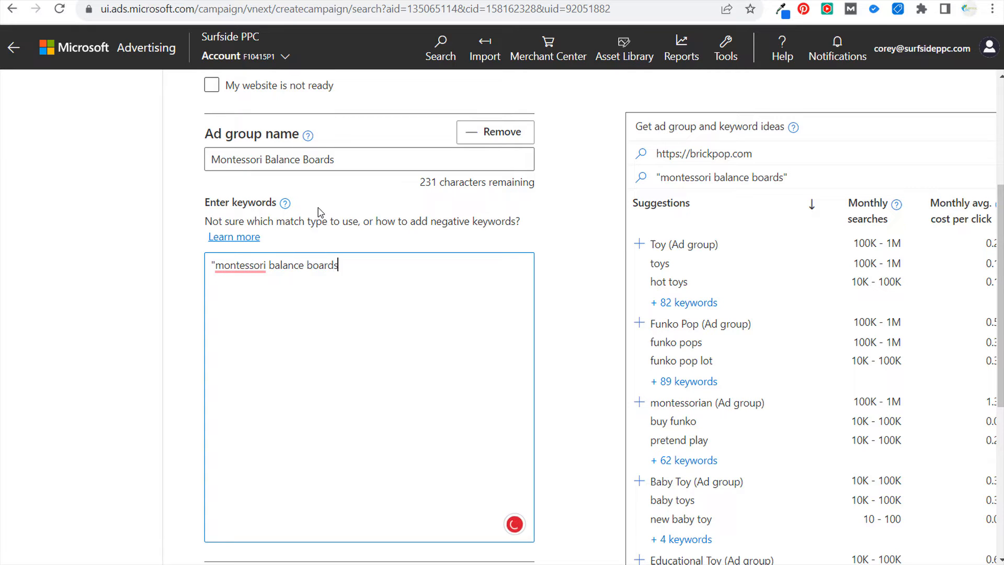
text(")
drag(439, 266, 190, 284)
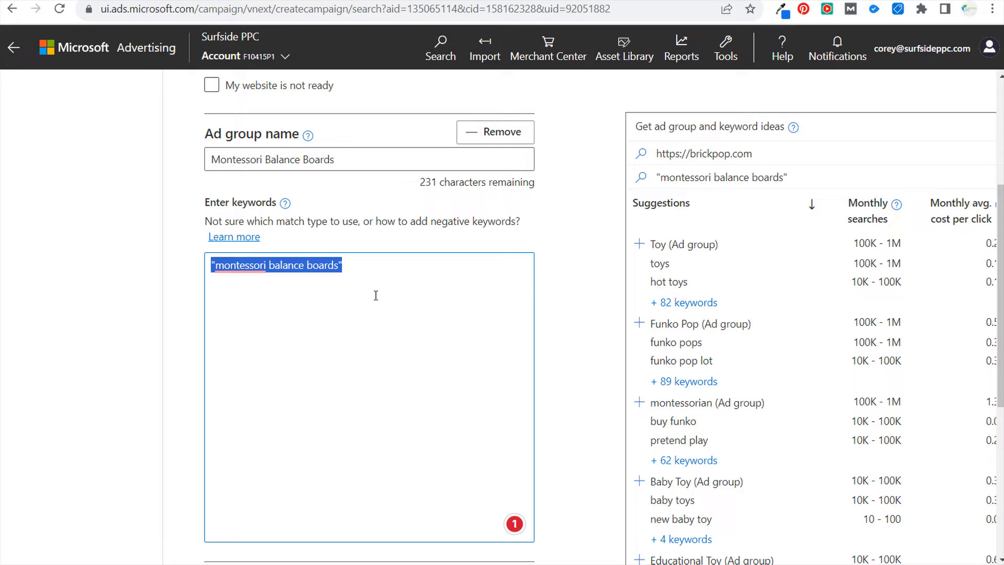
Add montessori balance boards without punctuation as a broad match keyword below the phrase match keyword.
click(347, 265)
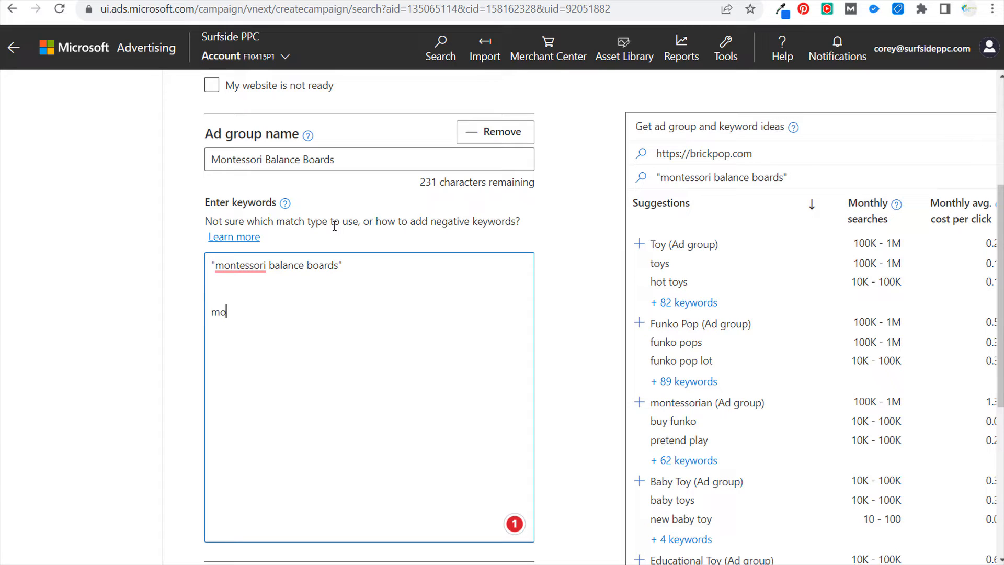
text(balan)
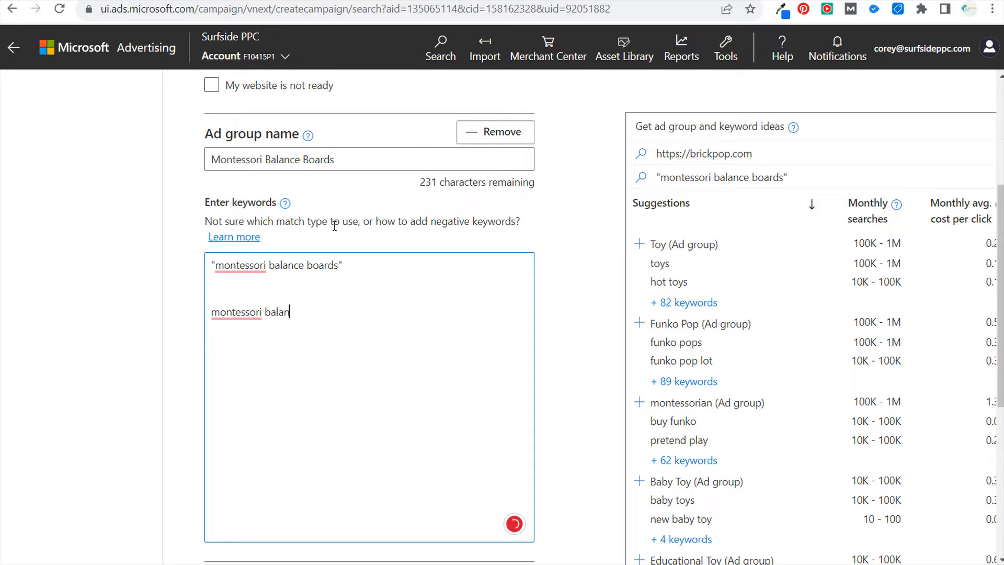
text(ce boards)
drag(378, 267, 191, 272)
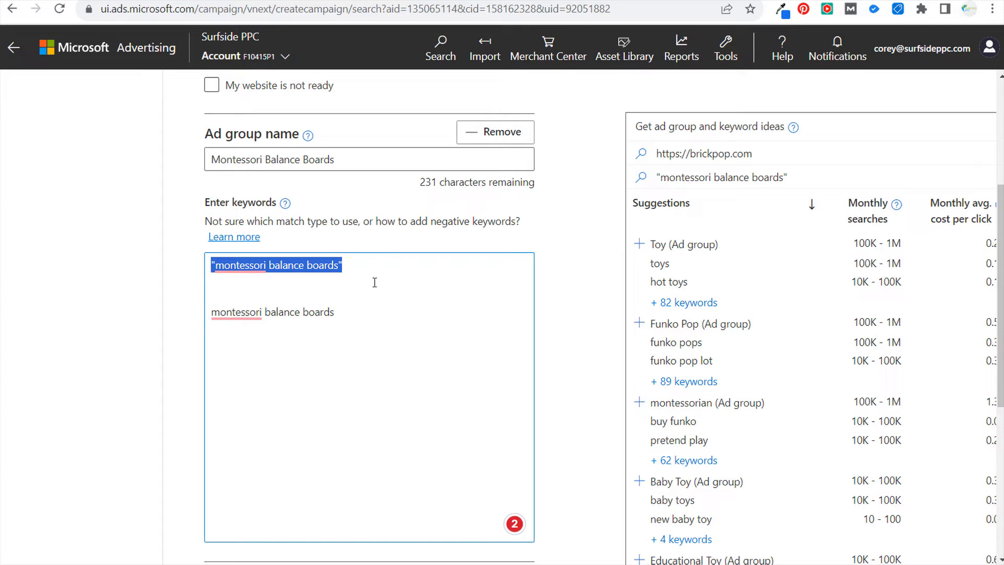
Enter the exact match keyword [montessori balance boards] in place of the unpunctuated keyword.
drag(347, 314, 195, 312)
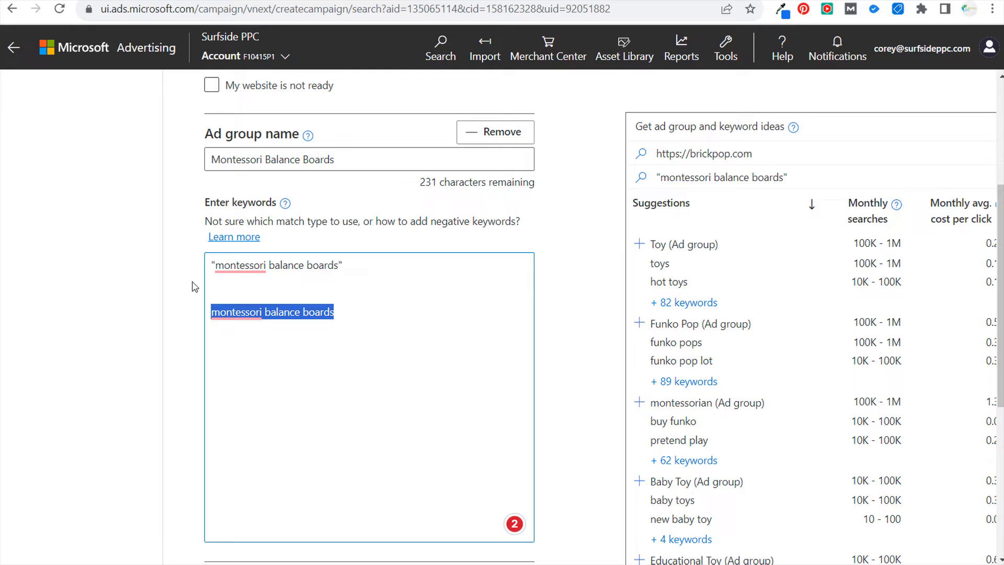
text([monte)
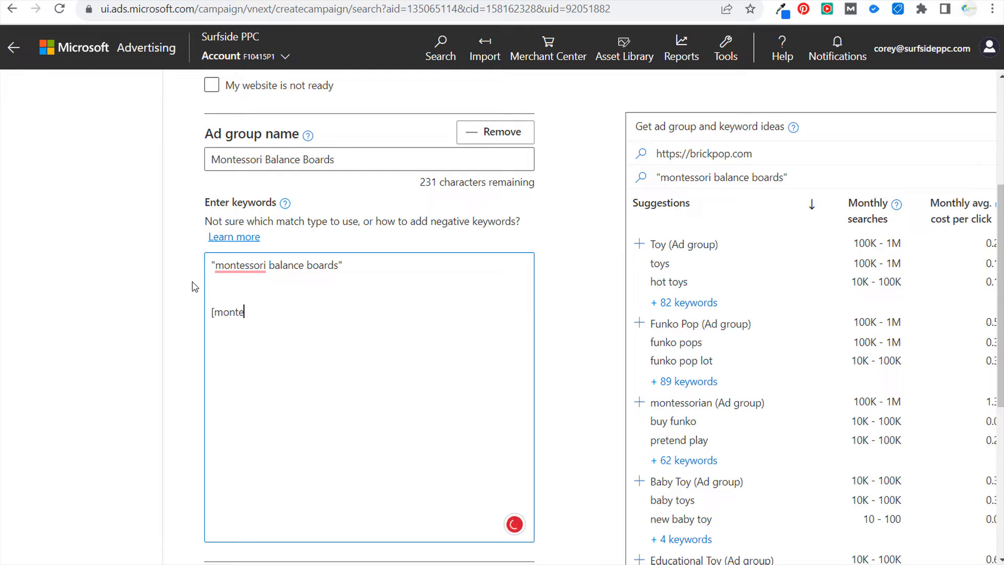
text(ssori balance boa)
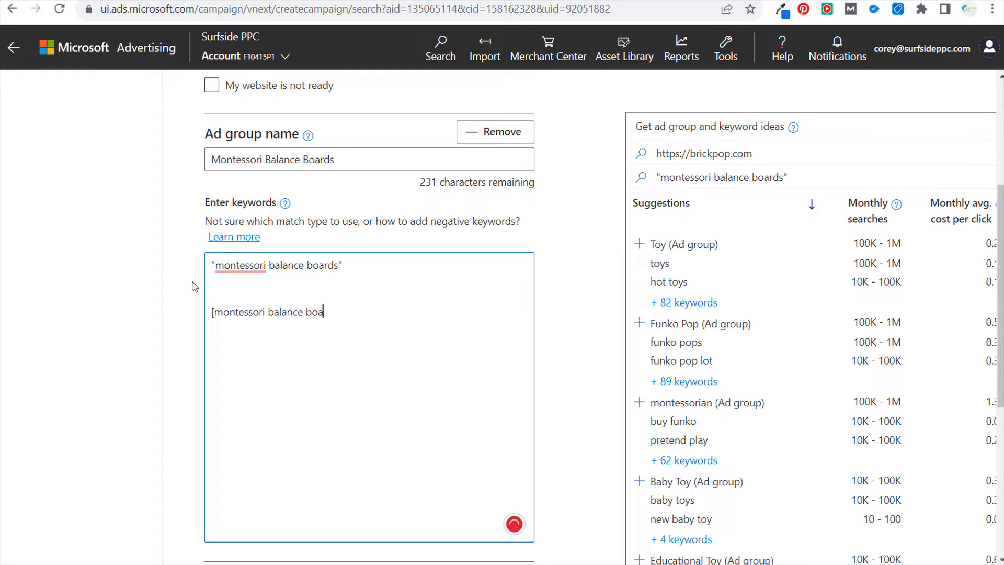
text(rds])
drag(373, 311, 196, 314)
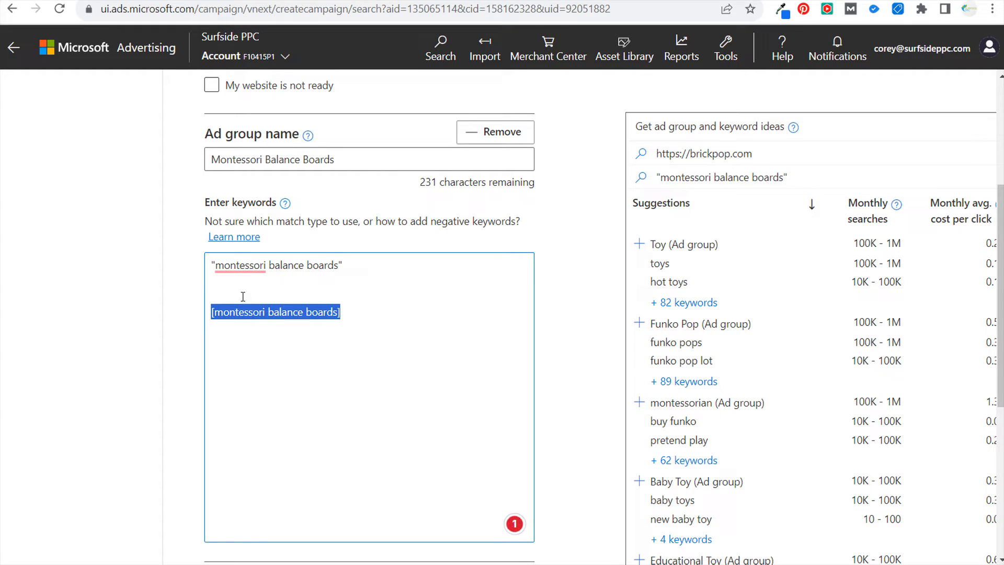
Delete the exact match keyword [montessori balance boards] and the blank lines above it, keeping only the phrase match keyword.
click(385, 310)
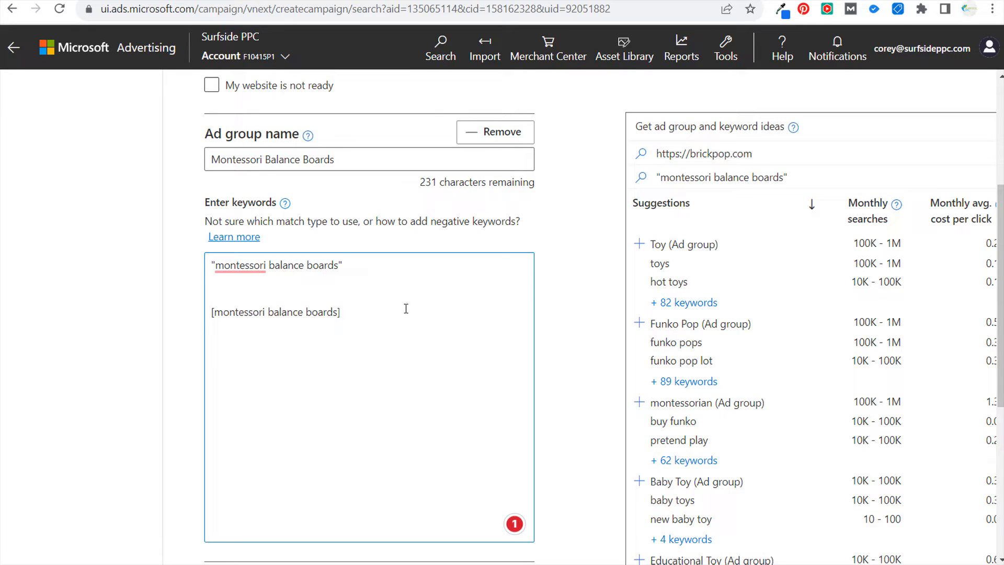
drag(385, 308, 199, 313)
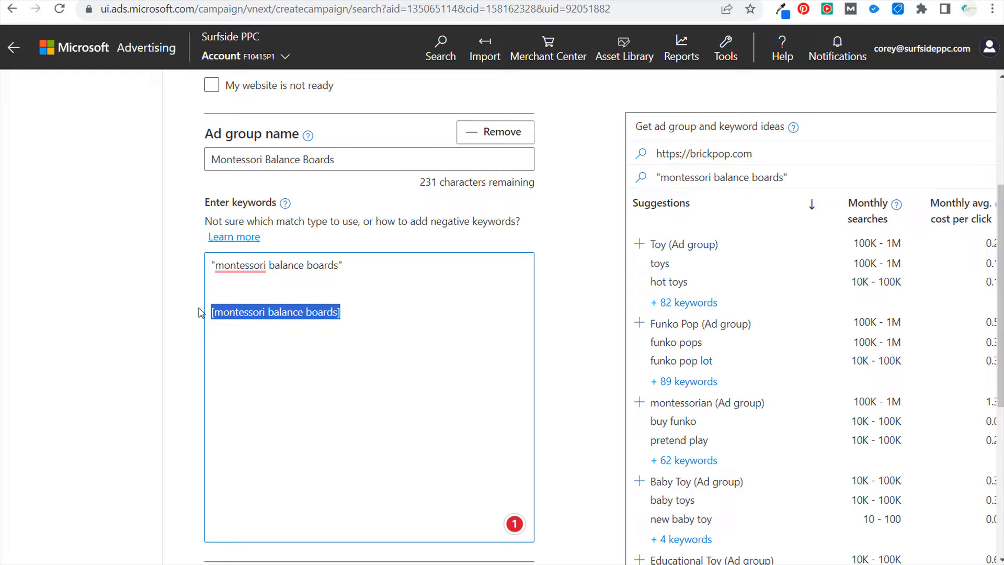
key(BackSpace)
key(BackSpace)
key(BackSpace)
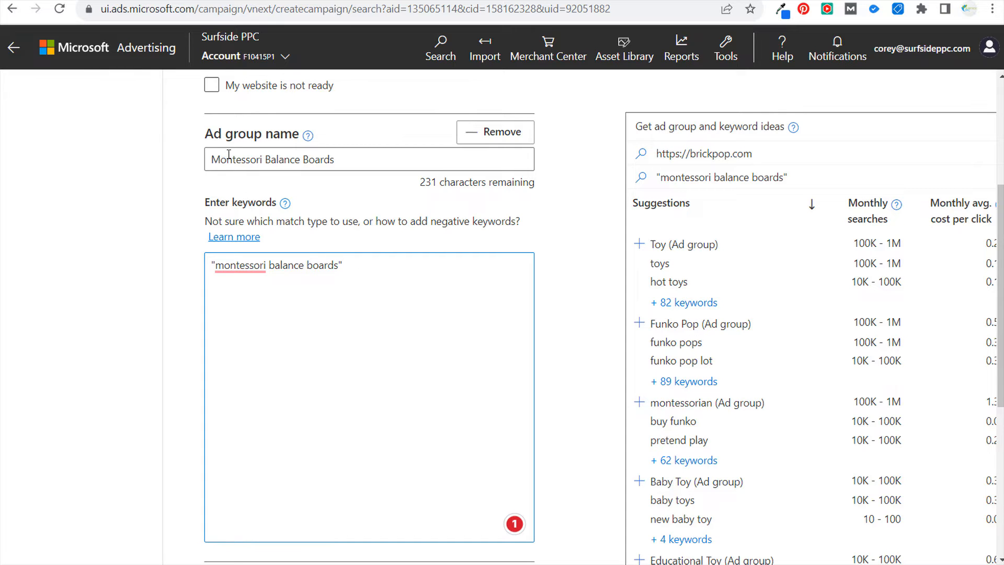
Add a second ad group and name it Montessori Busy Boards, after the matching category on BrickPop's Montessori toys page.
scroll(330, 224, up, 2)
scroll(403, 233, down, 6)
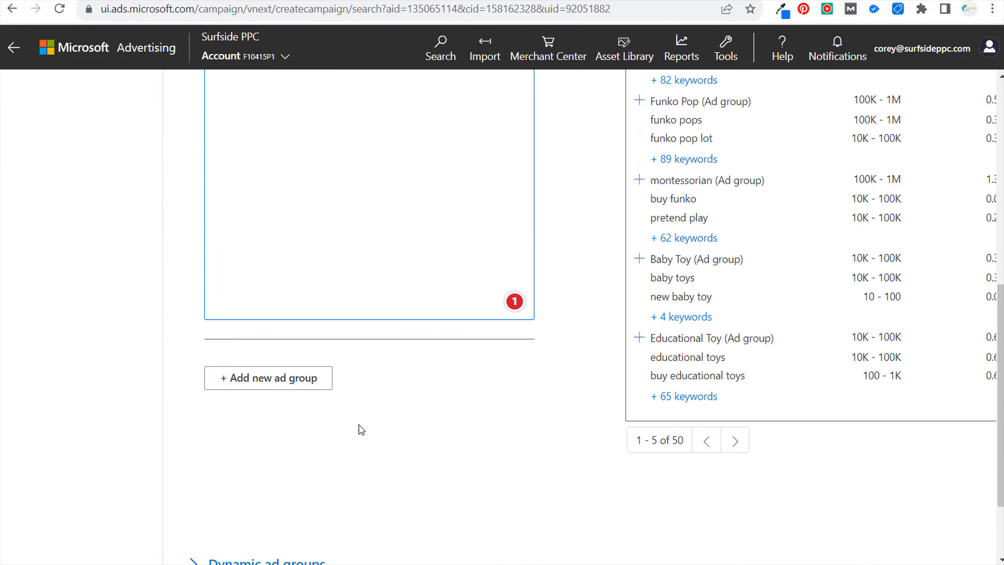
click(266, 393)
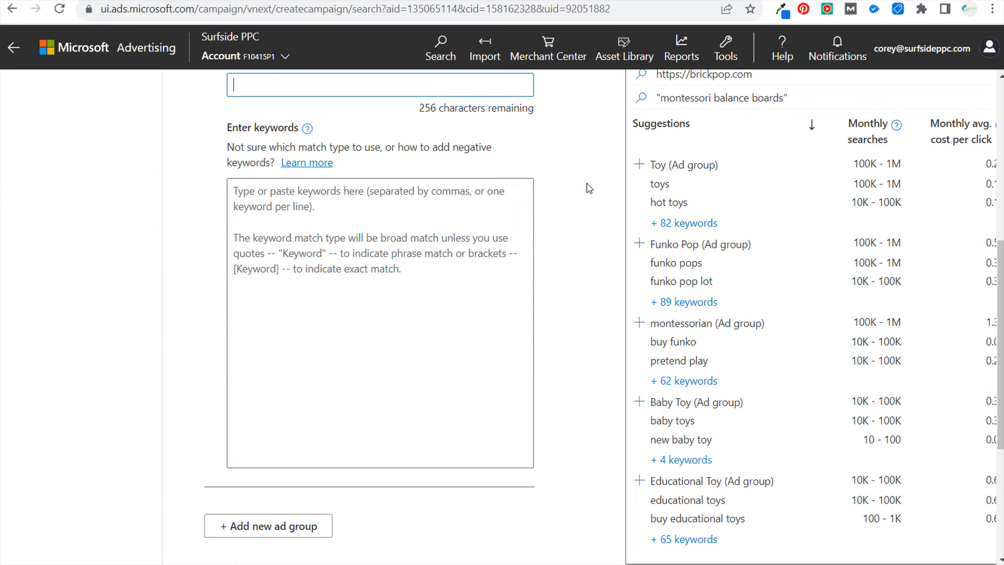
click(692, 1)
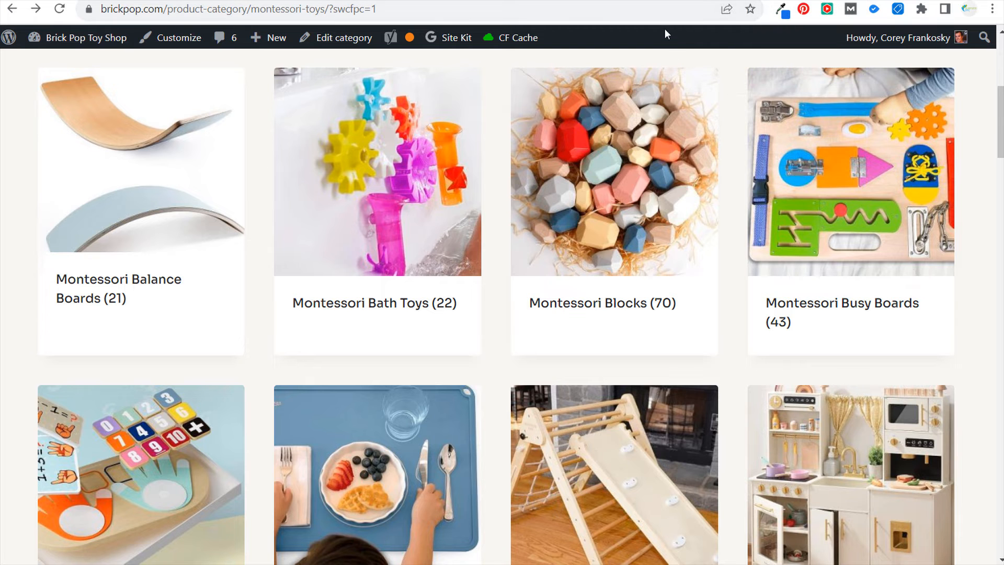
right_click(812, 291)
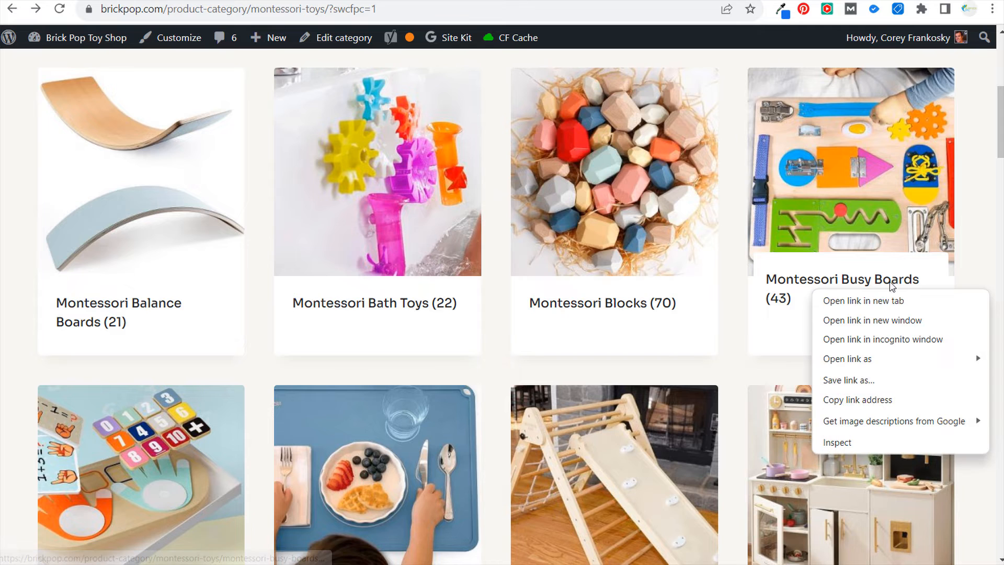
click(976, 188)
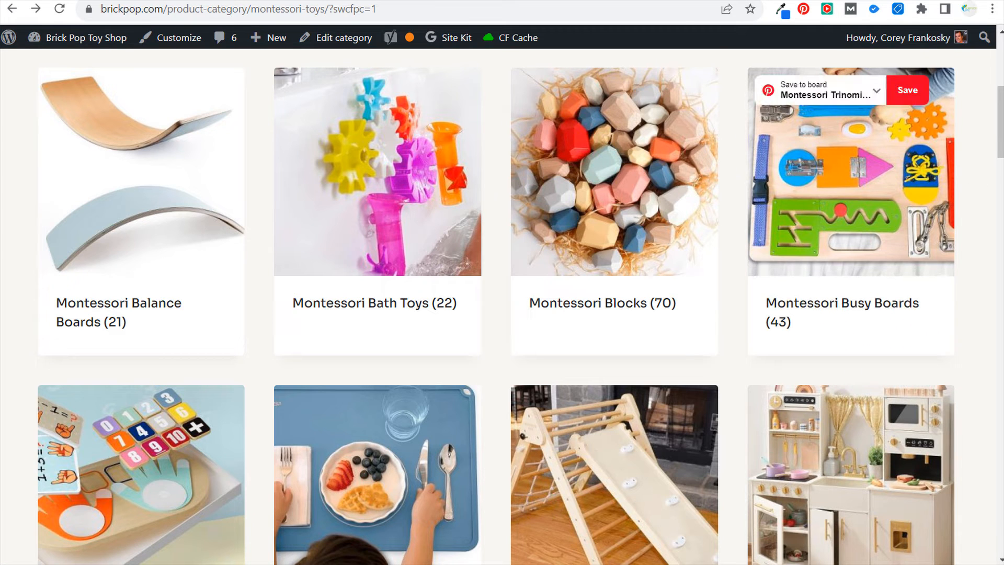
click(701, 2)
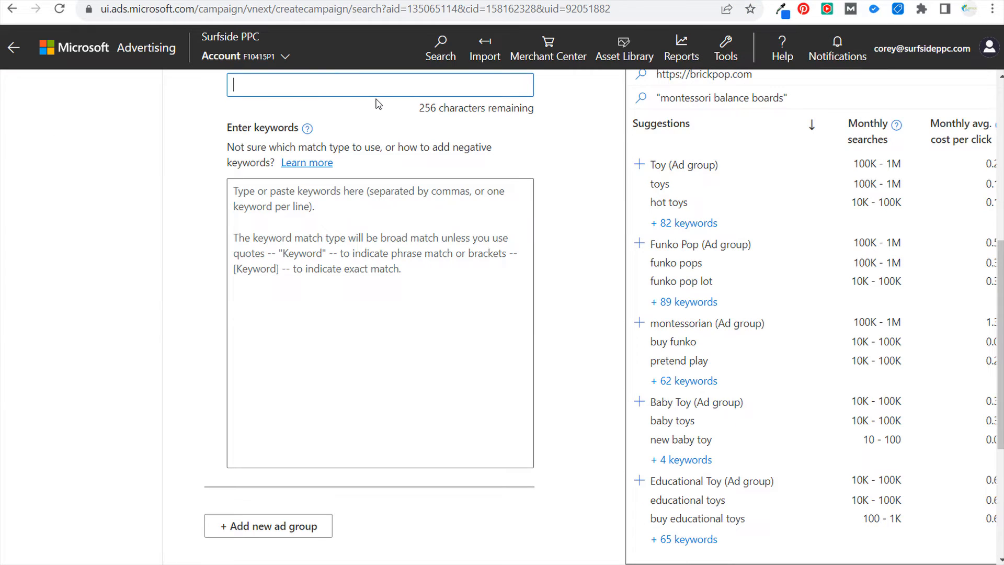
text(Montessori Busy Boards)
Enter "montessori busy boards" in quotation marks as a phrase match keyword for the Montessori Busy Boards ad group.
click(422, 250)
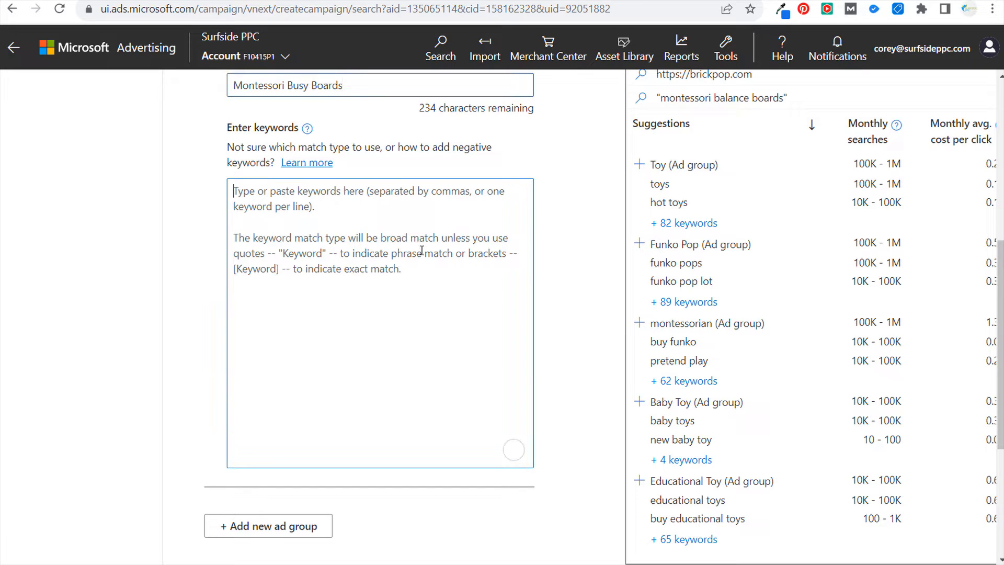
text("montessori)
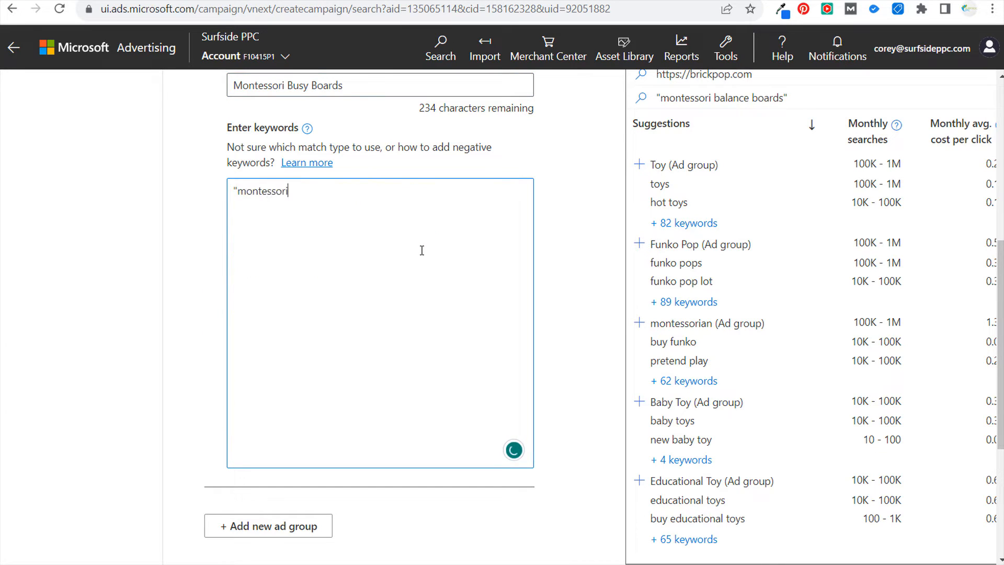
text( busy boards")
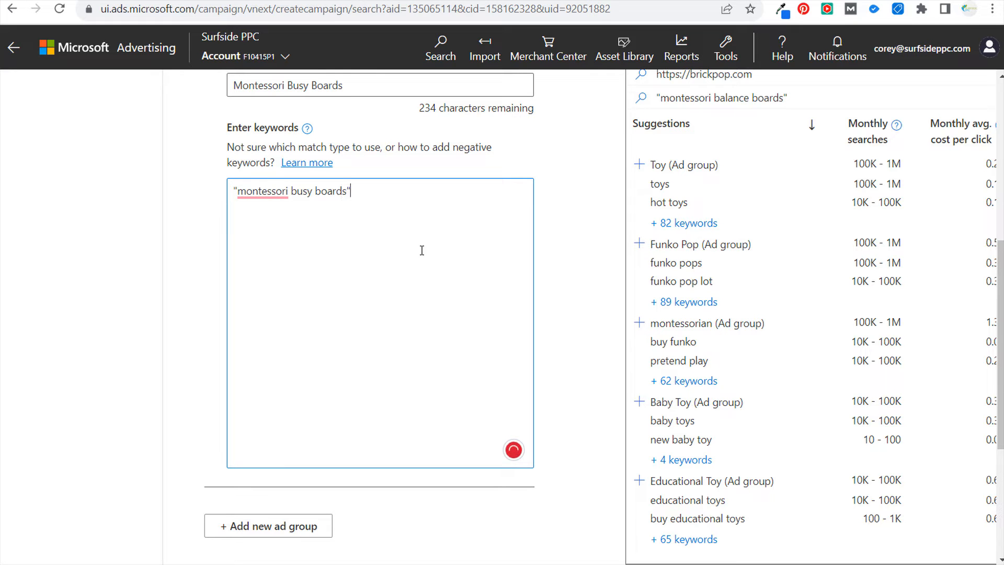
scroll(366, 283, up, 6)
scroll(298, 310, down, 3)
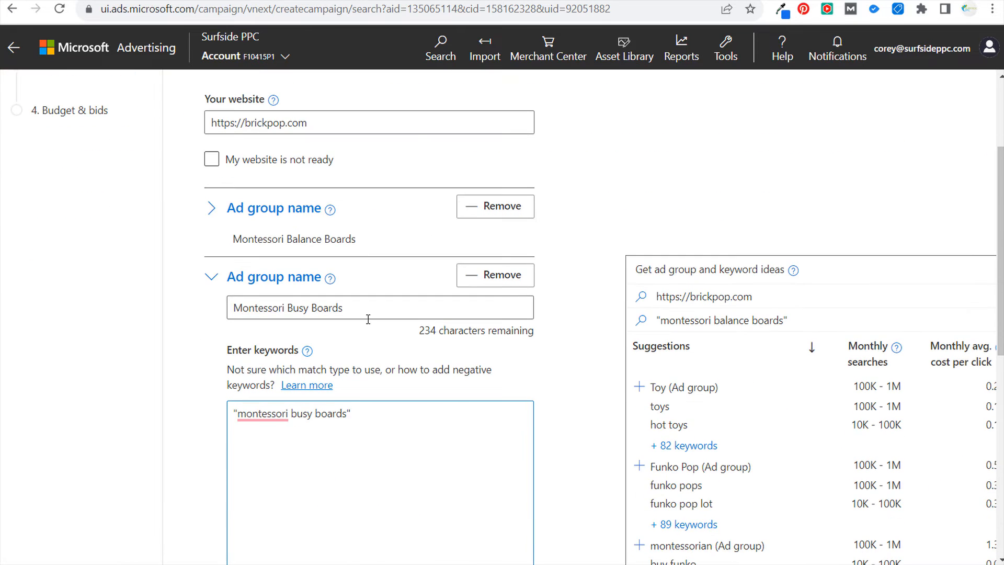
Check the keywords of the Montessori Balance Boards ad group and save the ad groups to continue to ads and ad extensions.
scroll(366, 366, down, 3)
scroll(370, 285, up, 4)
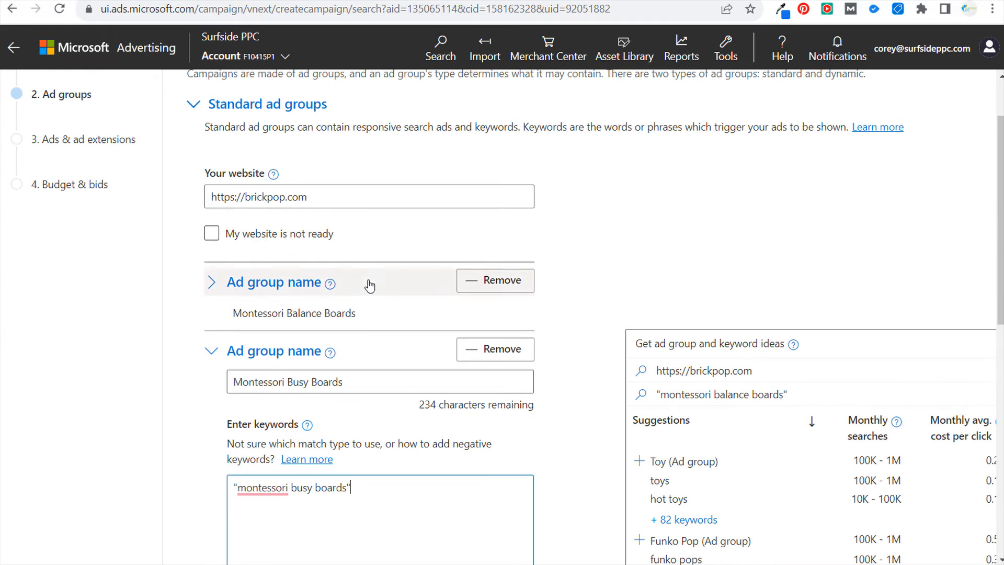
click(250, 292)
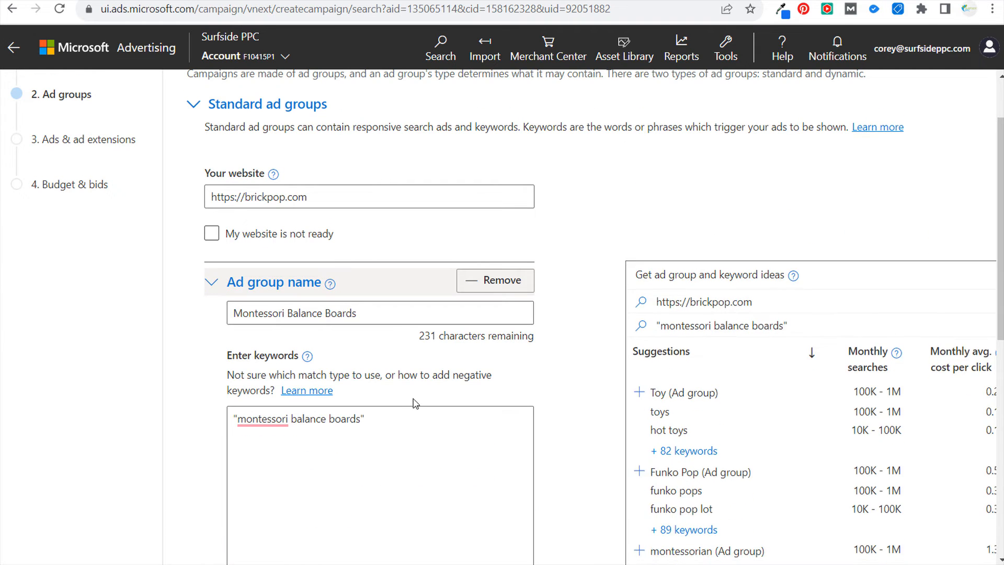
scroll(388, 358, down, 3)
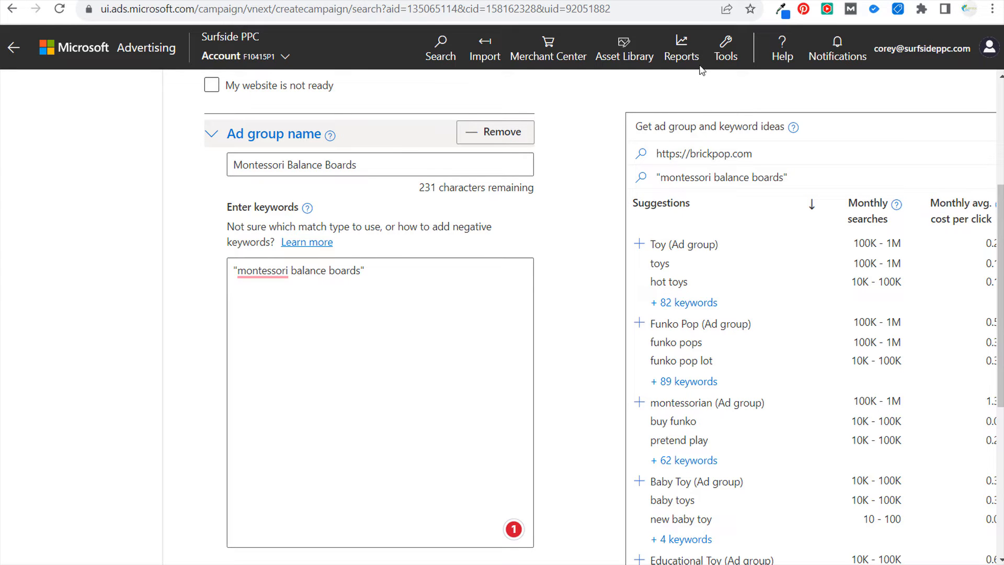
key(ctrl+Tab)
scroll(197, 237, down, 5)
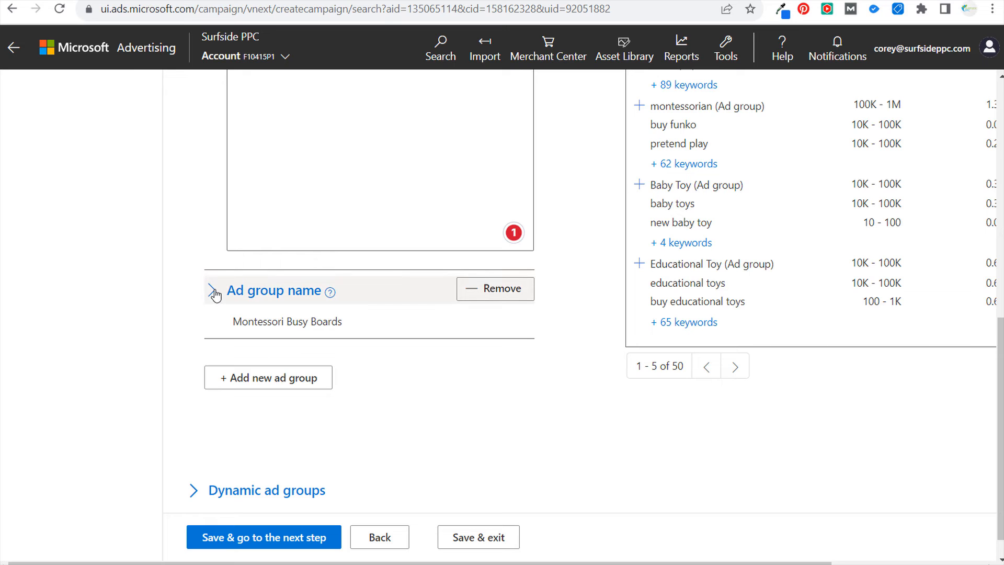
scroll(201, 275, up, 4)
click(212, 134)
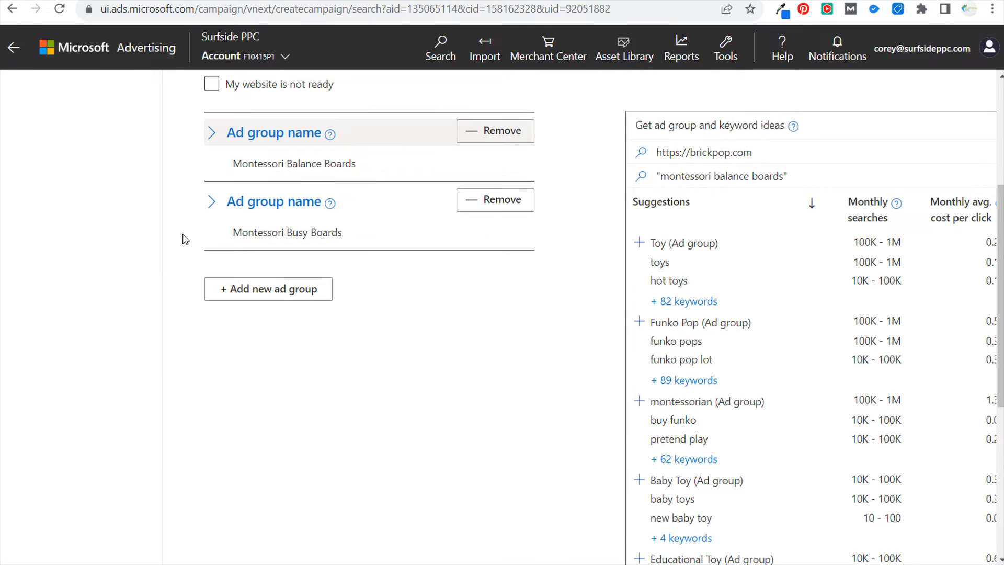
scroll(184, 236, down, 6)
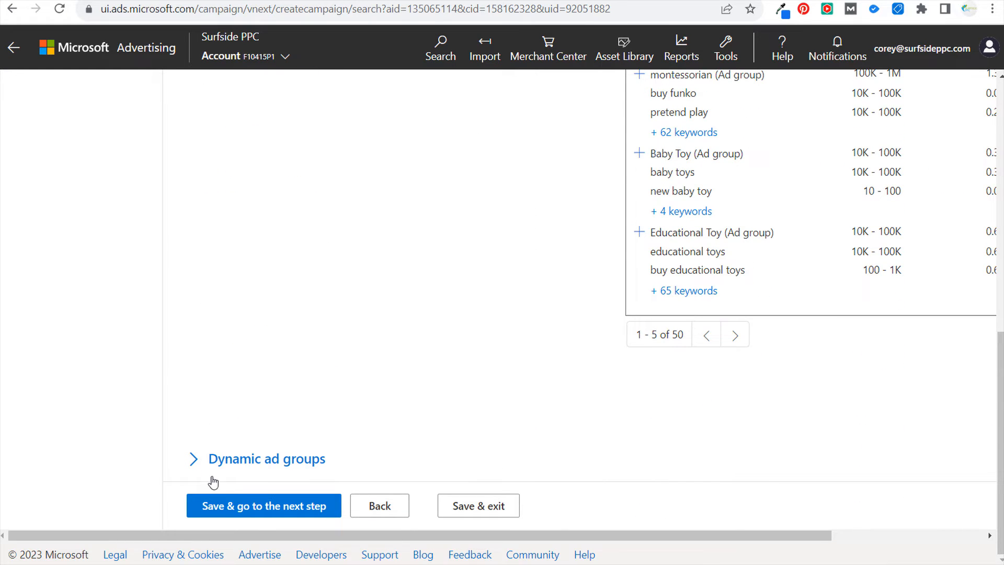
click(306, 507)
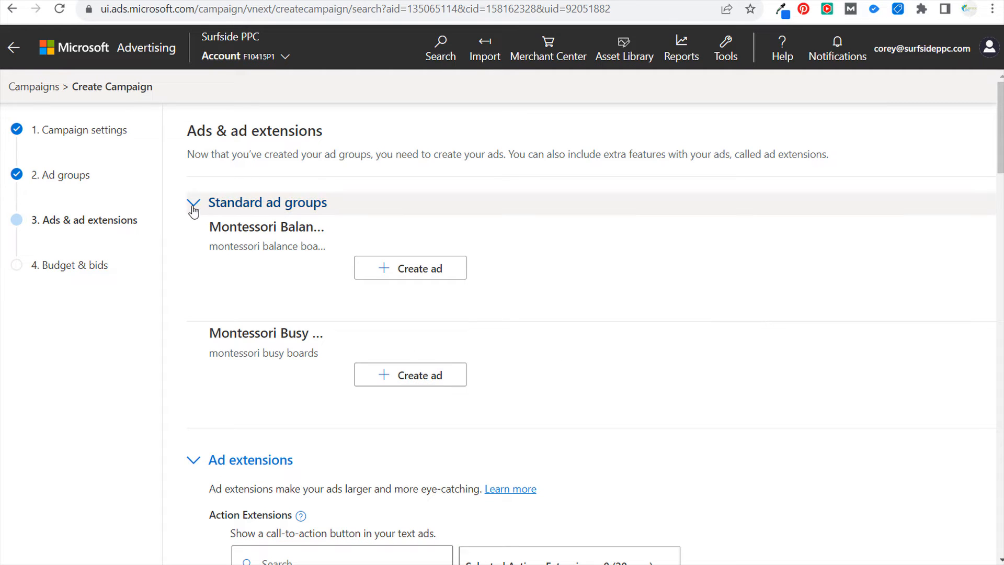
Look over the ad extension sections and start a new ad for the Montessori Balance Boards ad group.
scroll(627, 261, down, 5)
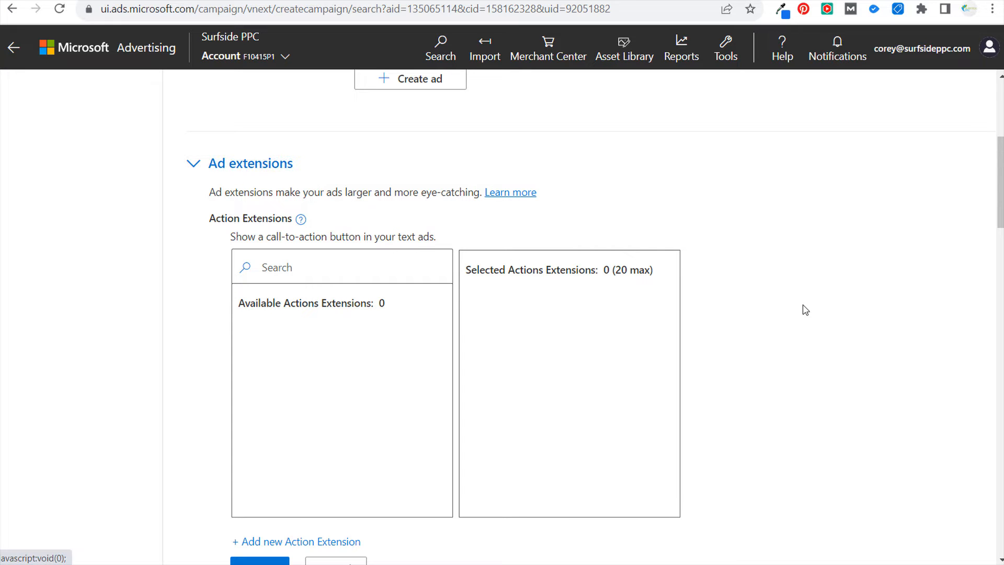
scroll(811, 316, down, 5)
scroll(841, 319, down, 15)
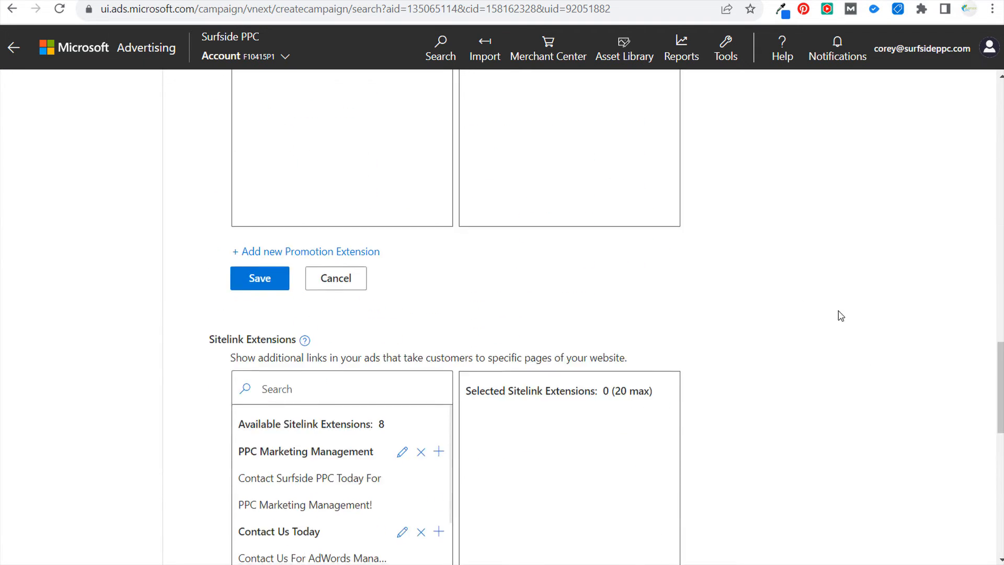
scroll(702, 365, up, 6)
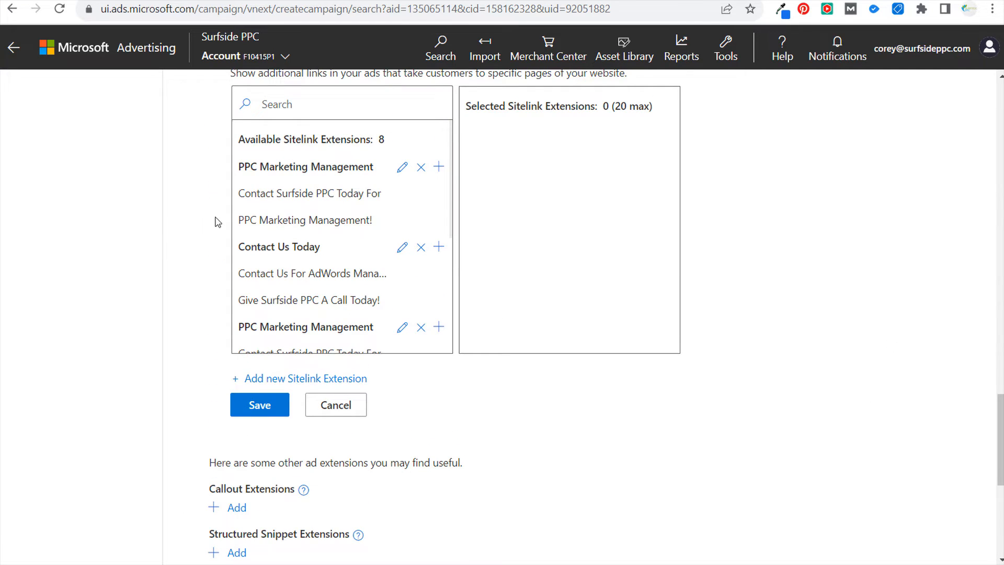
scroll(217, 222, up, 12)
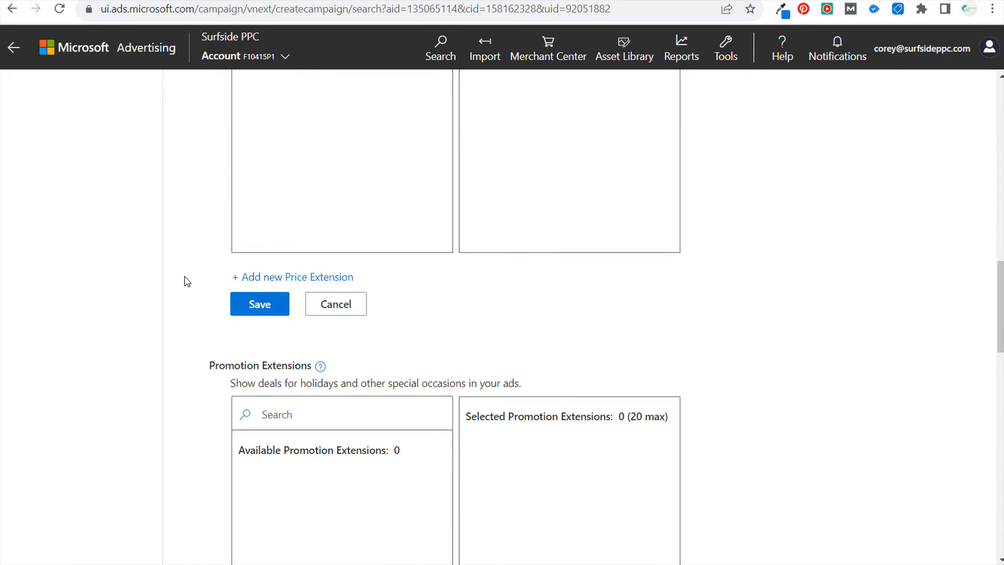
scroll(188, 282, up, 15)
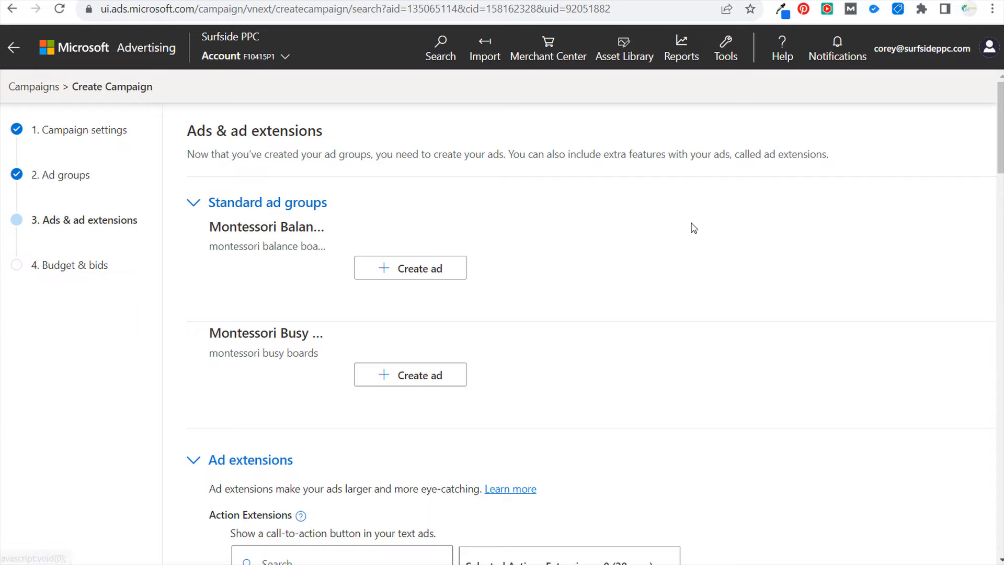
click(381, 271)
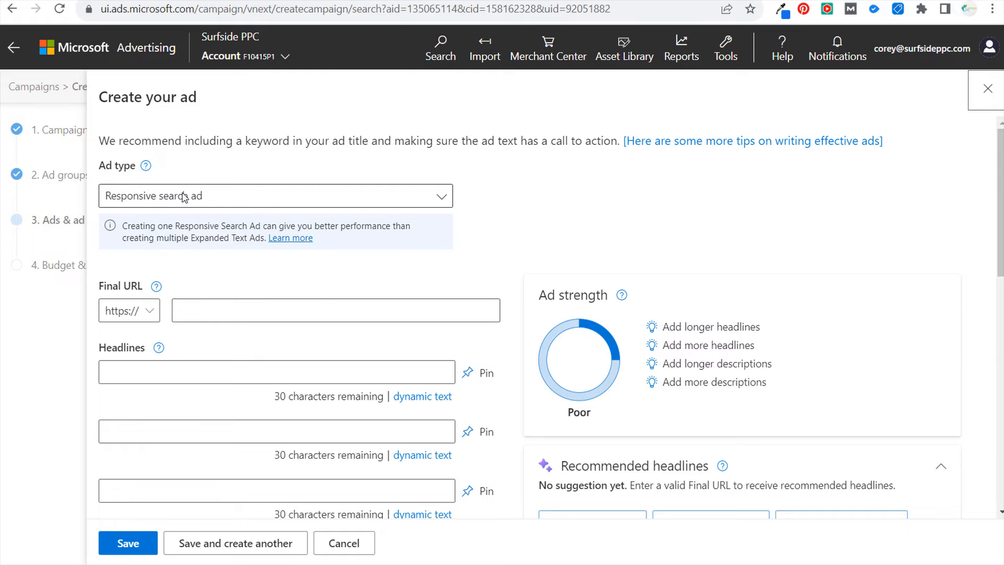
Add empty headline and description fields to the responsive search ad until the maximum number of each is reached.
scroll(506, 395, down, 4)
scroll(506, 394, down, 2)
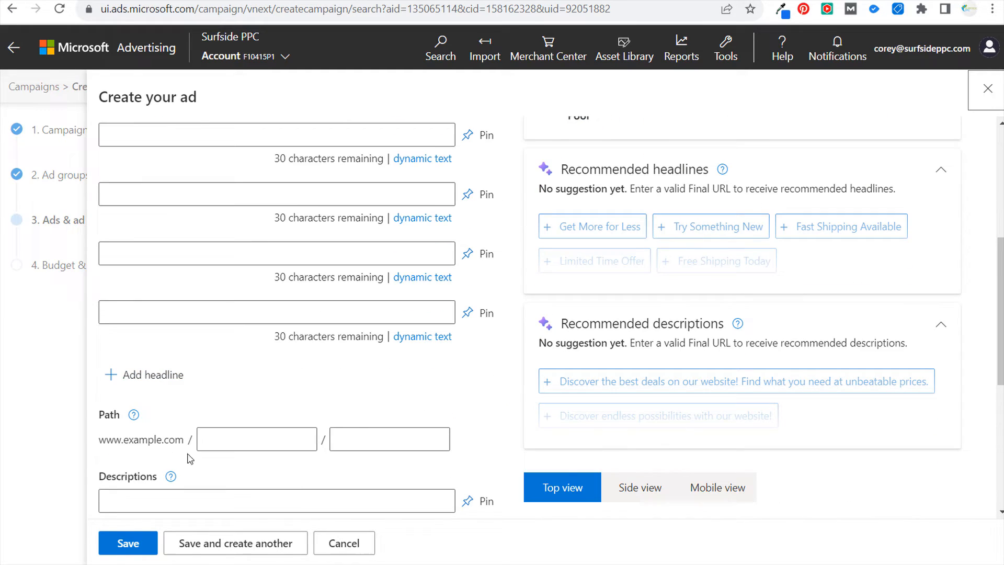
click(133, 374)
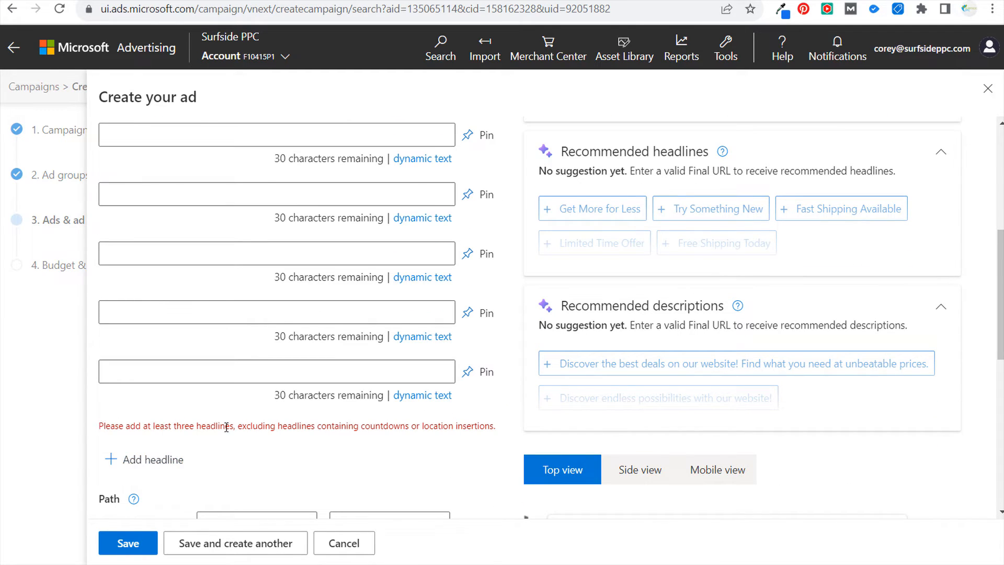
drag(100, 426, 449, 427)
scroll(298, 251, up, 3)
scroll(296, 265, down, 5)
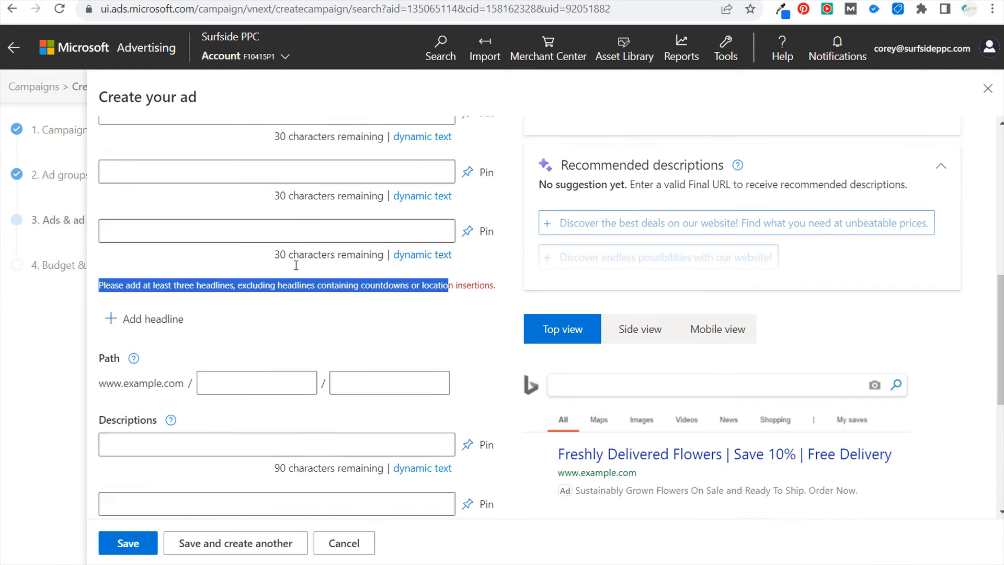
scroll(296, 265, down, 4)
click(160, 375)
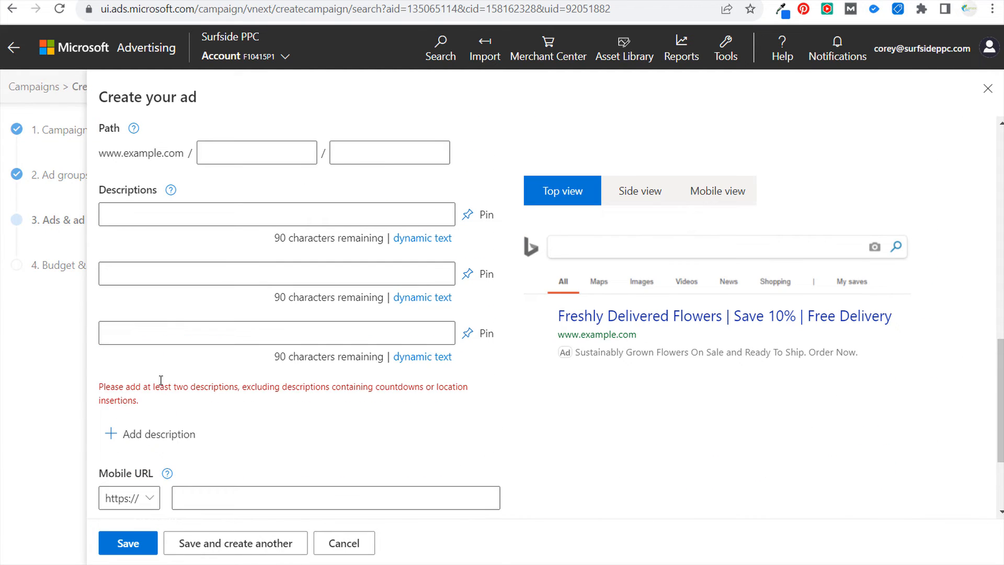
click(157, 438)
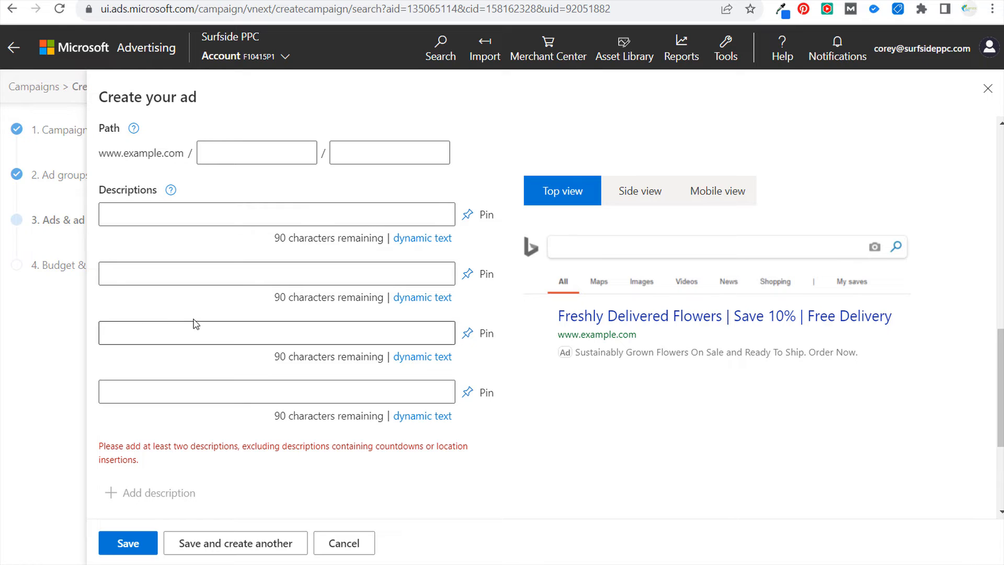
scroll(194, 324, up, 8)
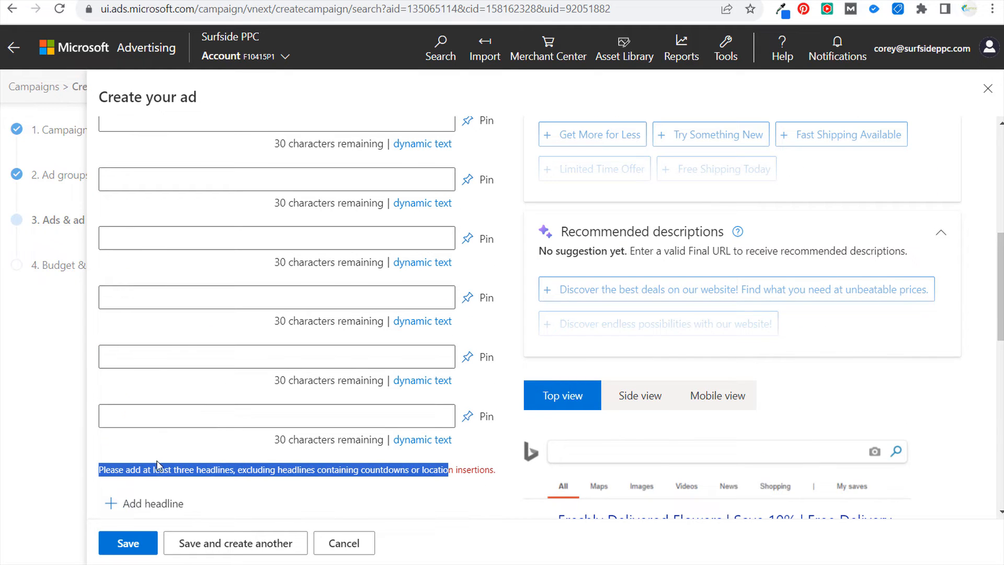
scroll(516, 385, down, 3)
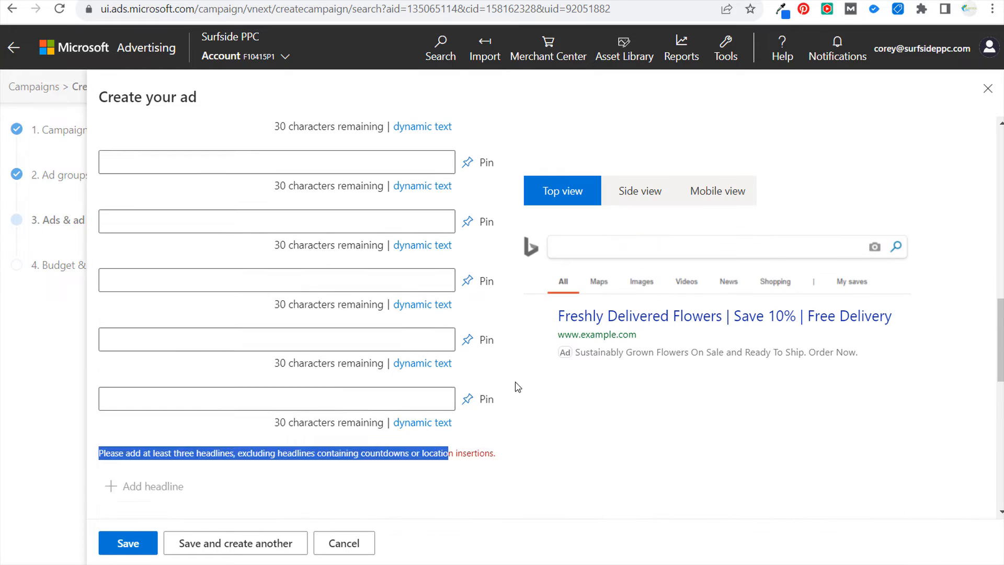
Review the ad form's headline, path, description, mobile URL and URL option fields.
scroll(502, 361, up, 2)
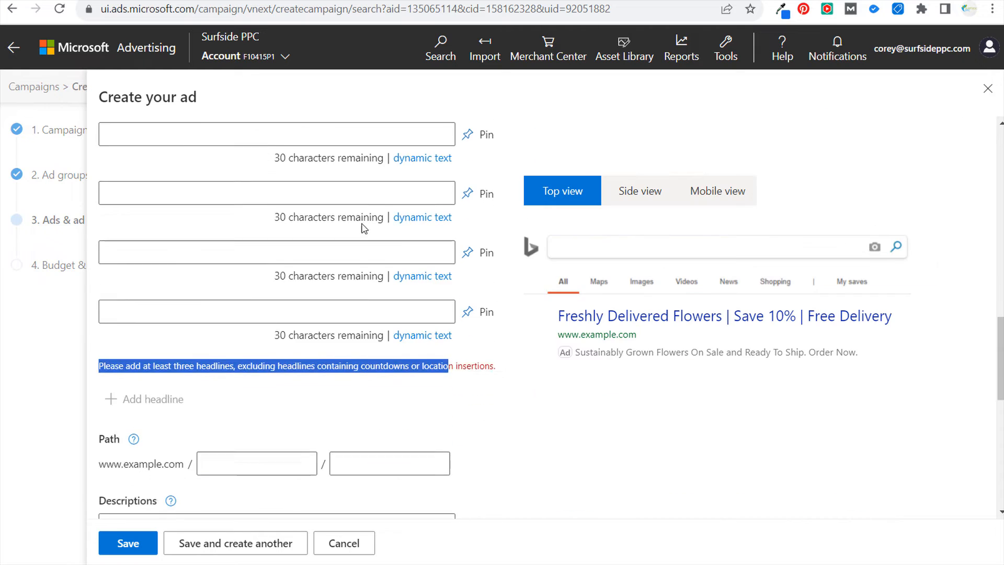
scroll(351, 220, down, 5)
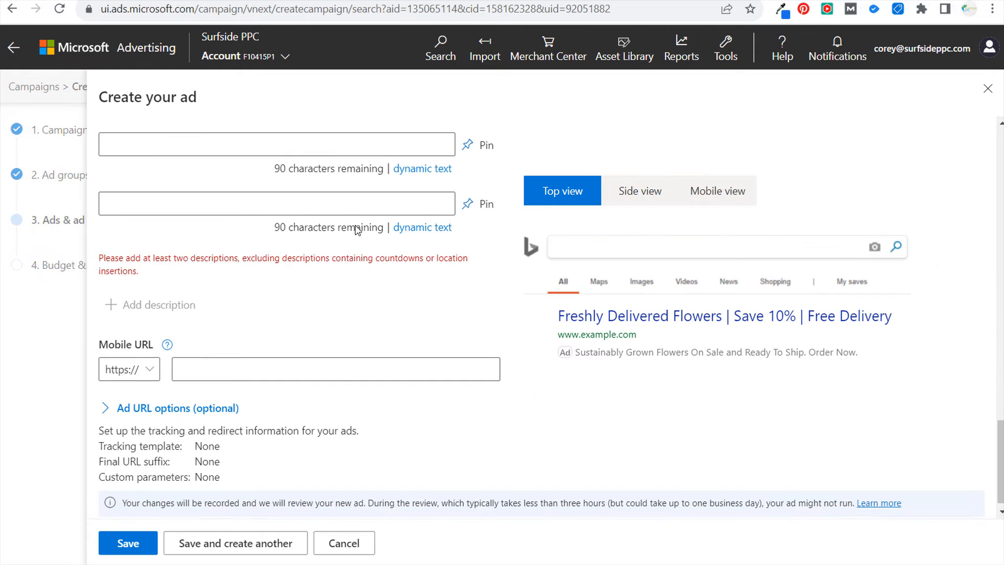
scroll(354, 226, up, 5)
scroll(349, 262, up, 1)
scroll(343, 257, down, 1)
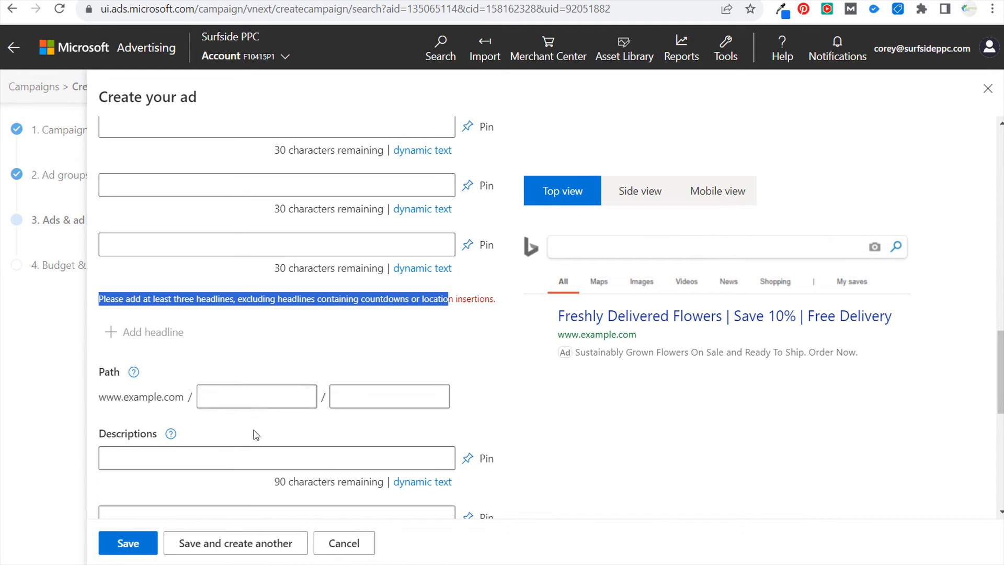
scroll(637, 423, down, 6)
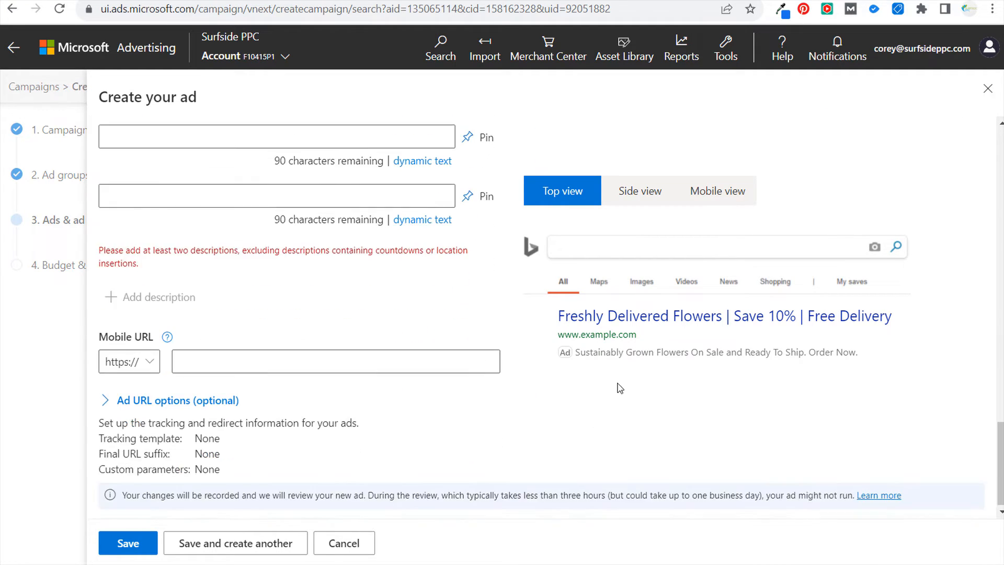
scroll(249, 320, up, 10)
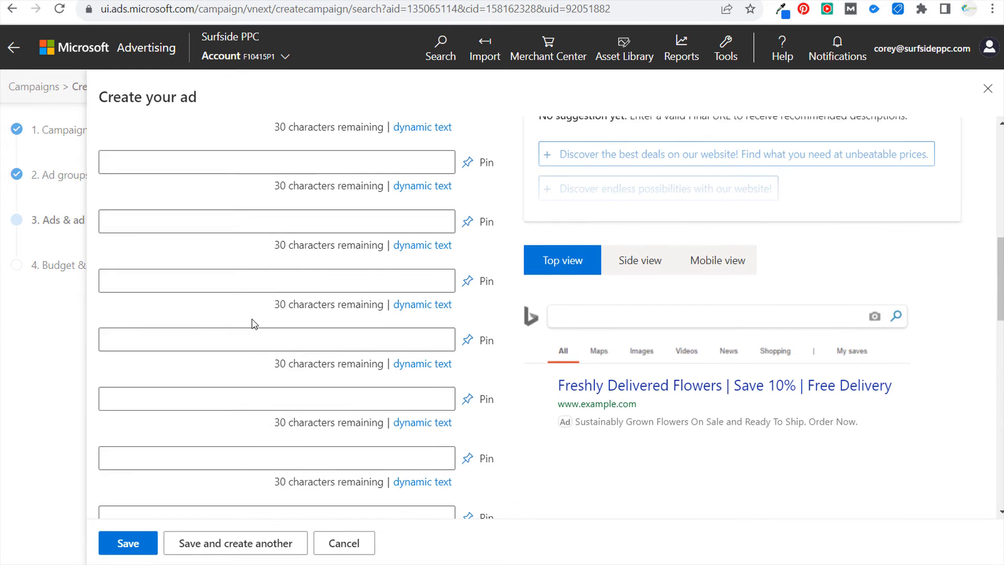
scroll(254, 323, up, 3)
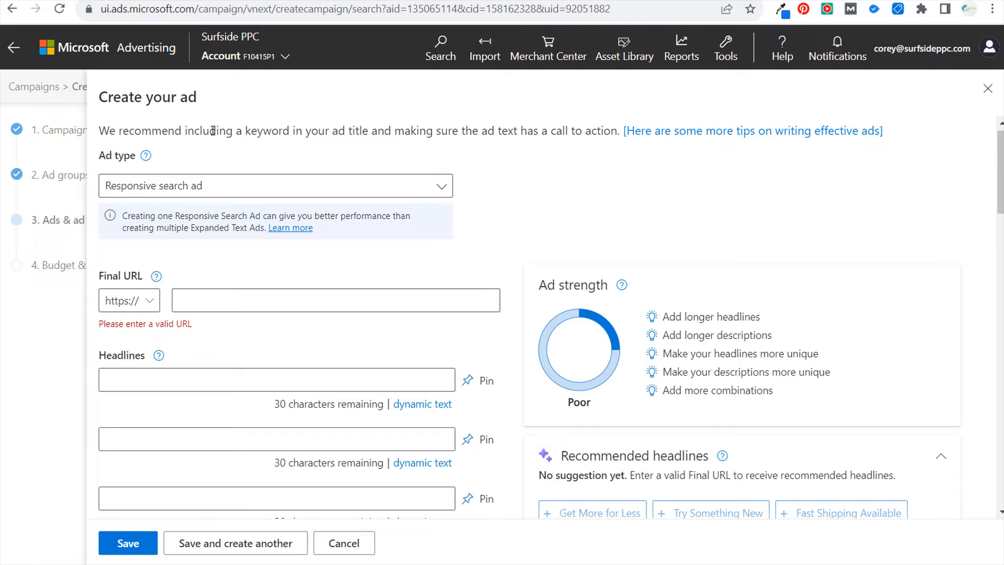
scroll(262, 174, up, 1)
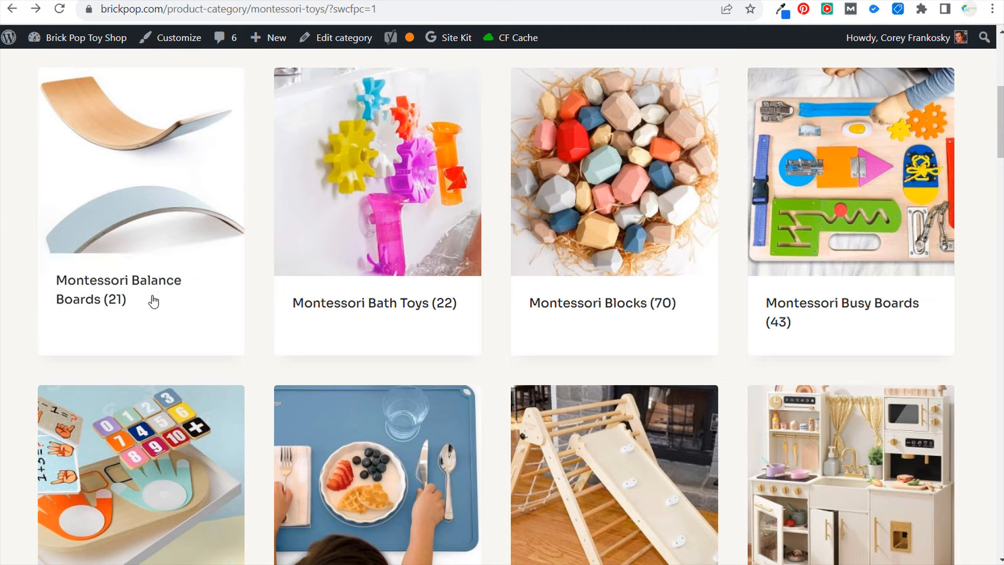
Copy the Montessori Balance Boards category link from the Brick Pop shop page and paste it as the ad's final URL.
right_click(158, 282)
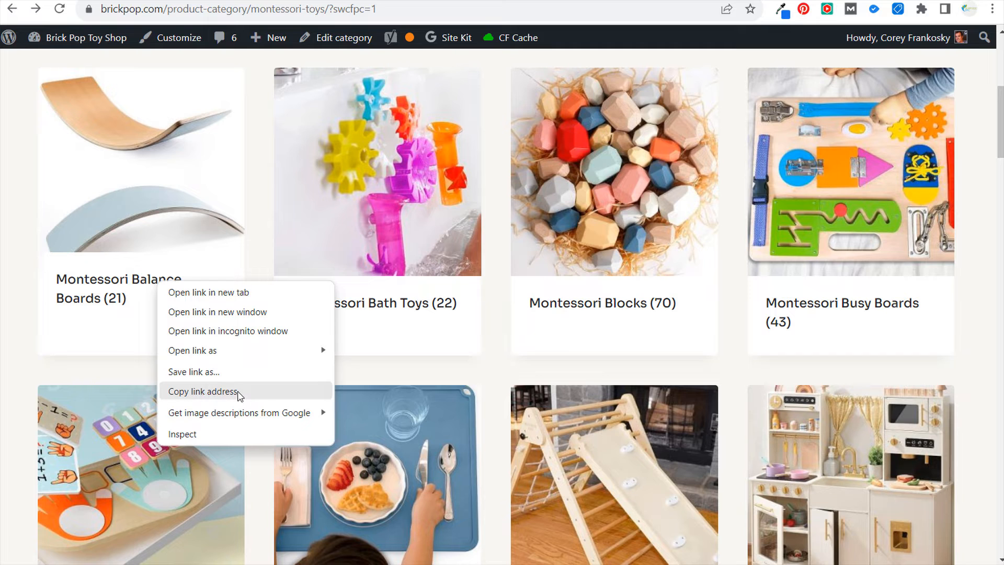
click(260, 392)
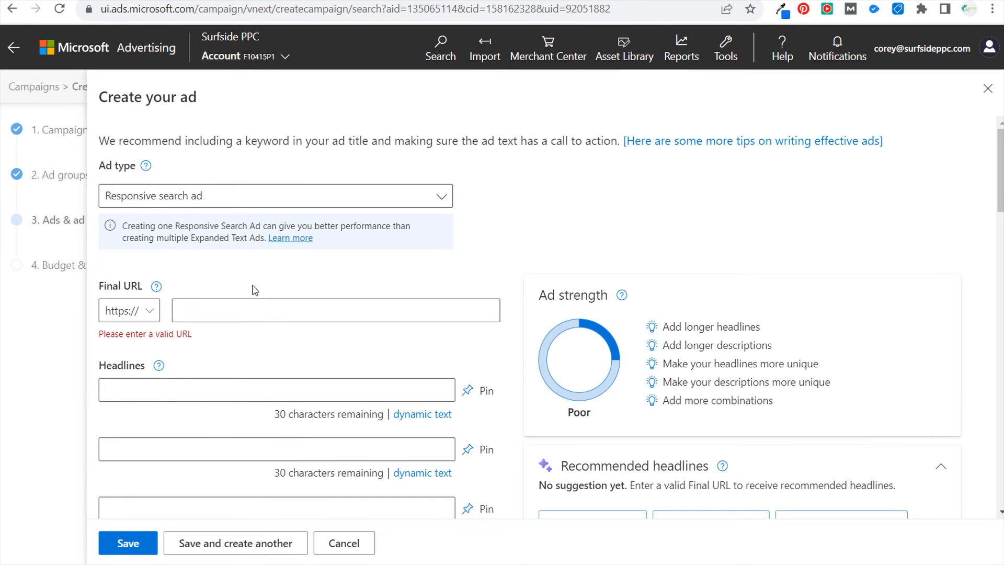
click(235, 314)
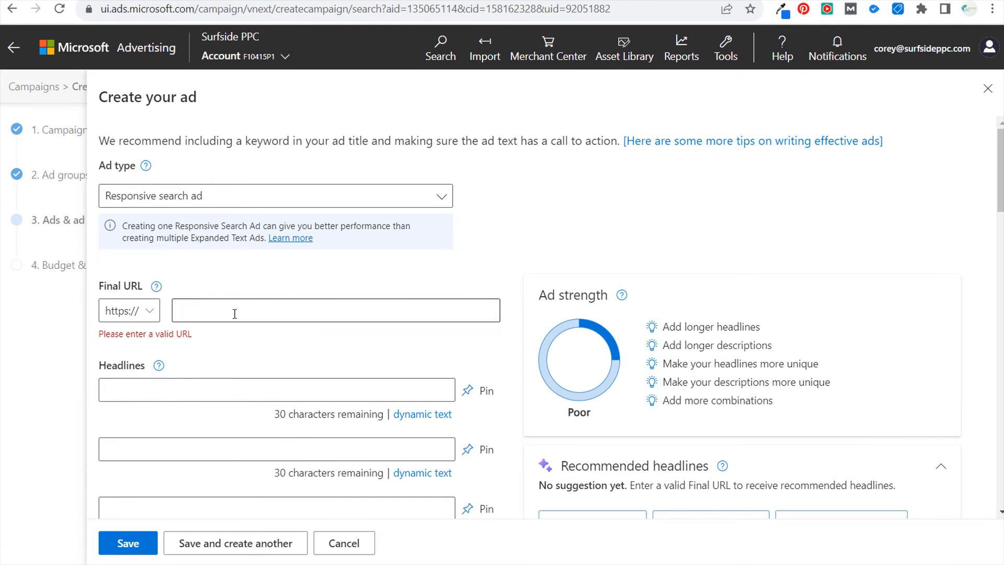
key(ctrl+v)
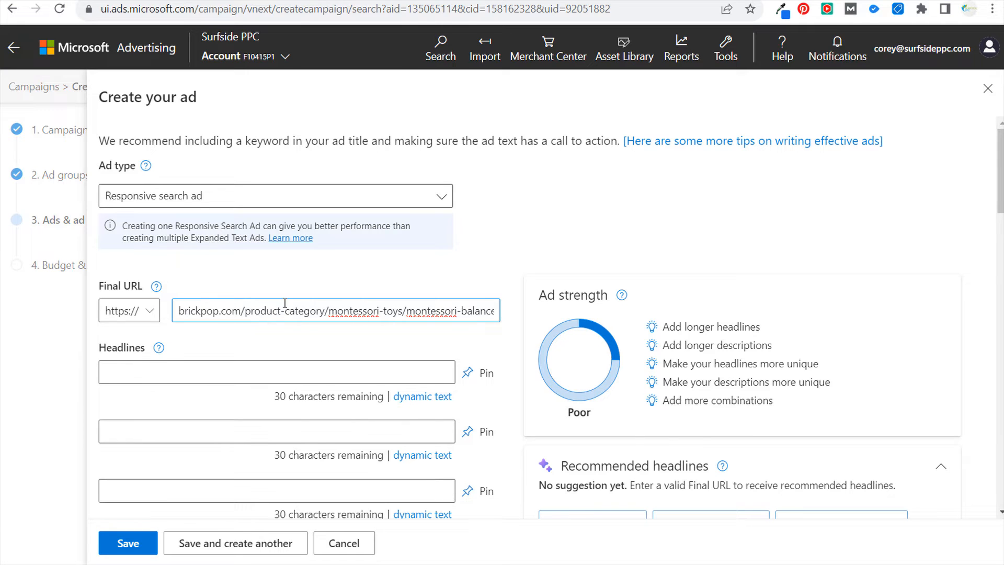
Remove the "?swcfpc=1" parameter from the end of the ad's final URL.
drag(281, 309, 529, 303)
click(424, 310)
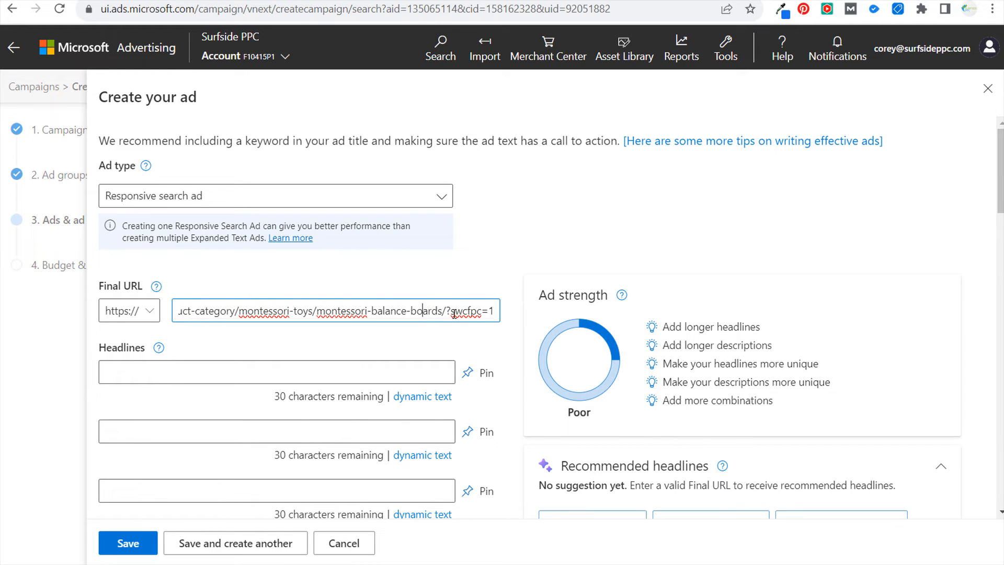
drag(447, 311, 504, 312)
key(BackSpace)
click(504, 253)
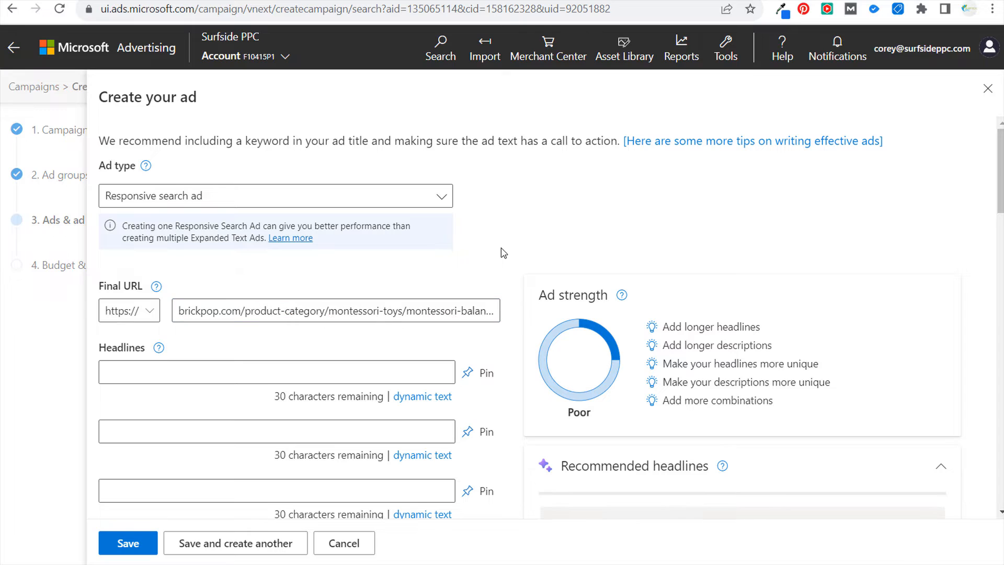
Enter "Montessori Balance Boards" as the ad's first headline and "Best Montessori Balance Boards" as the second.
scroll(334, 345, down, 3)
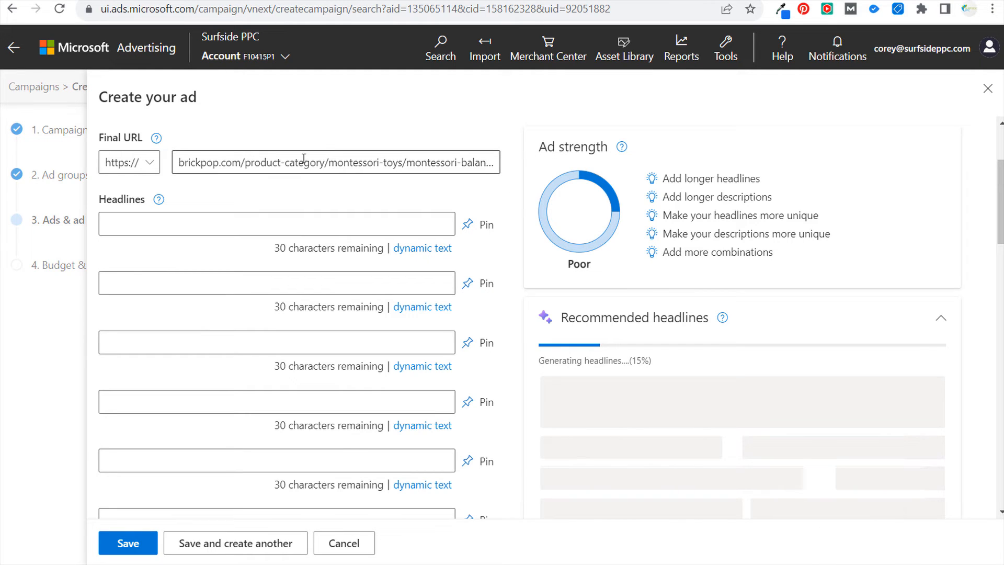
click(174, 224)
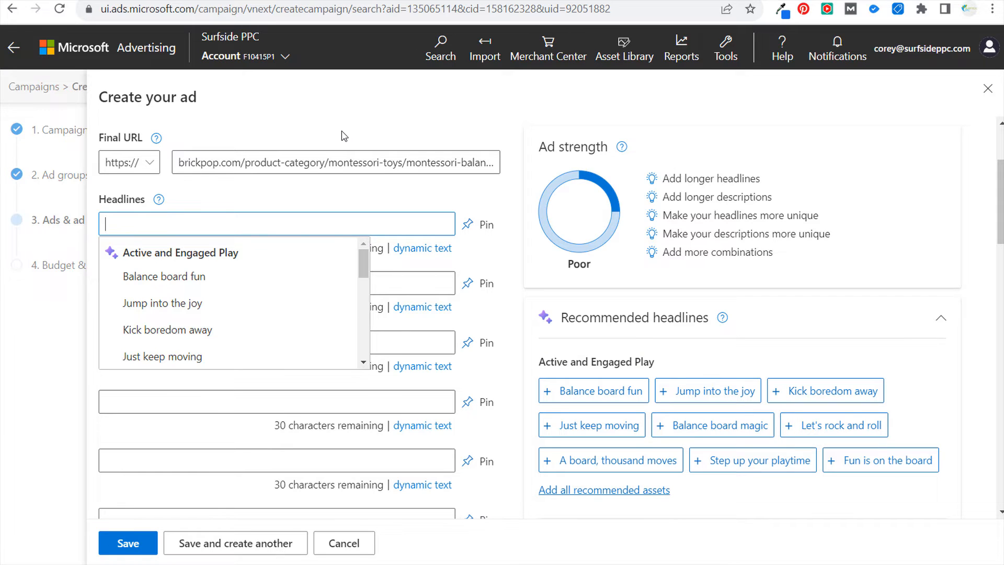
text(Montessori Busy)
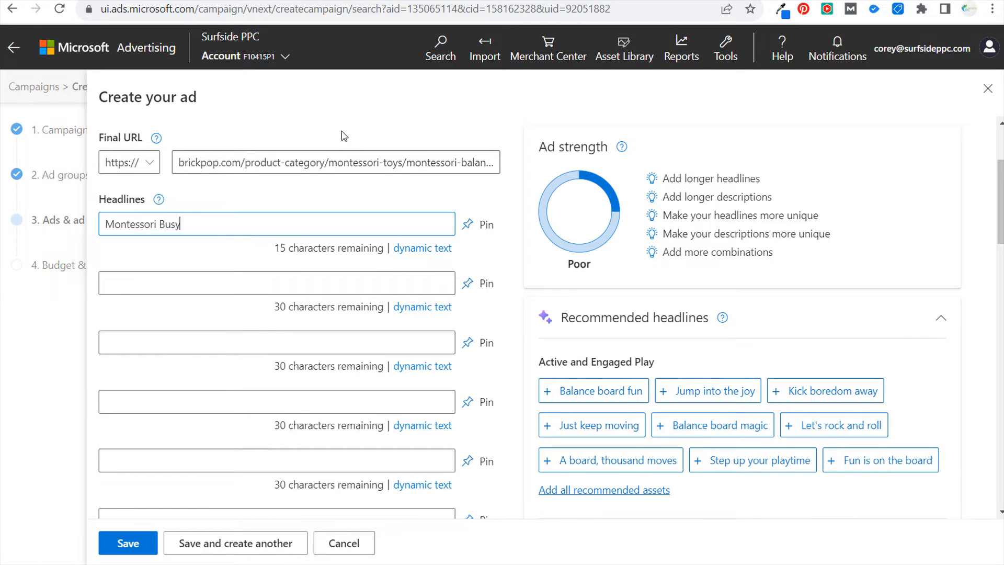
text(rds)
key(Tab)
key(Tab)
key(Tab)
text(Best M)
drag(225, 219, 160, 233)
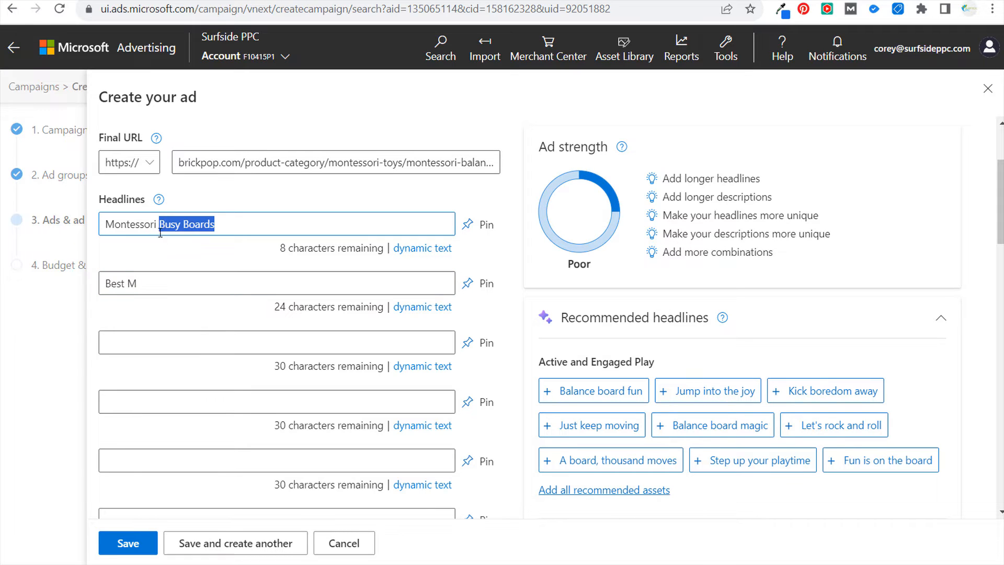
text(alance Bo)
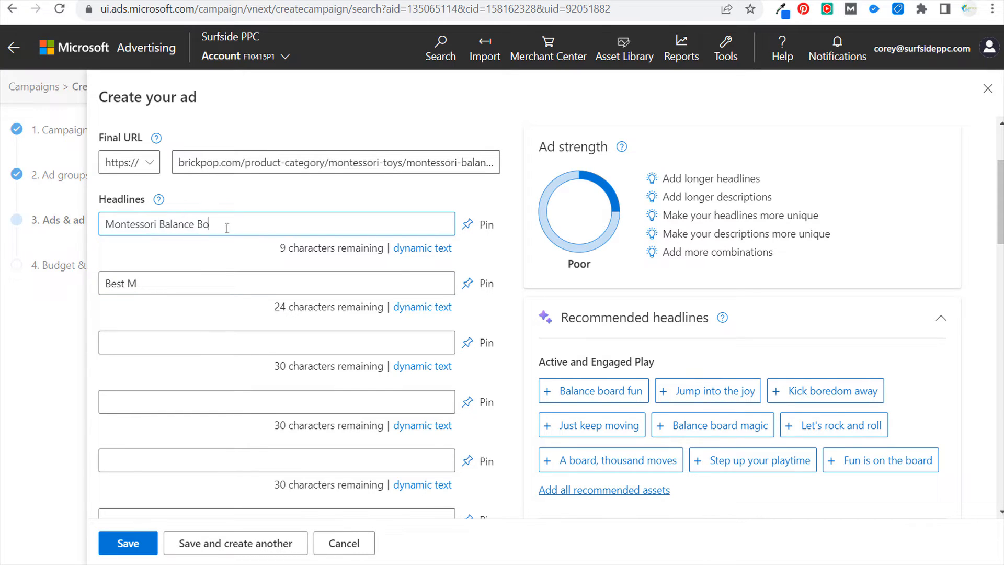
click(169, 278)
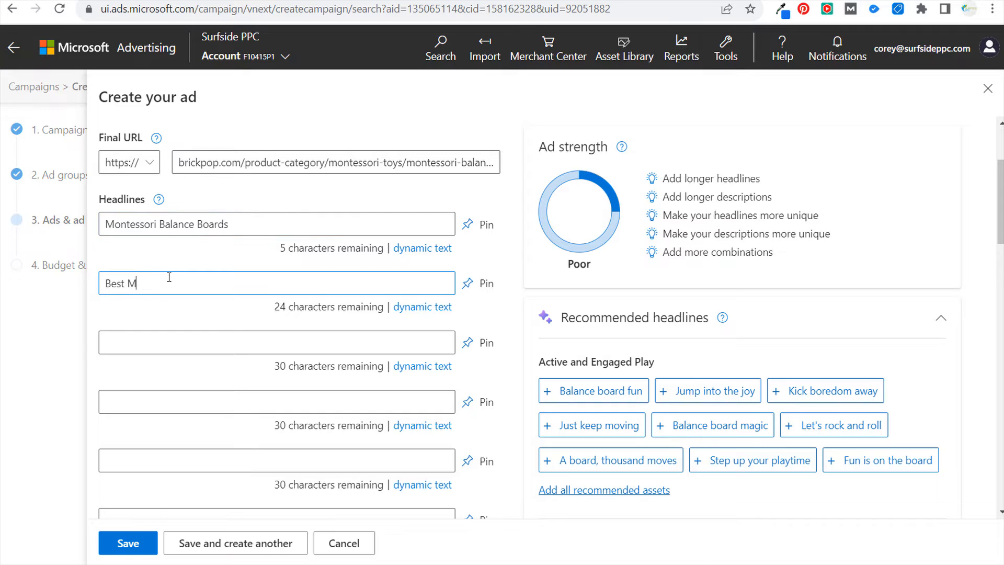
text(ontessori Balance Boards)
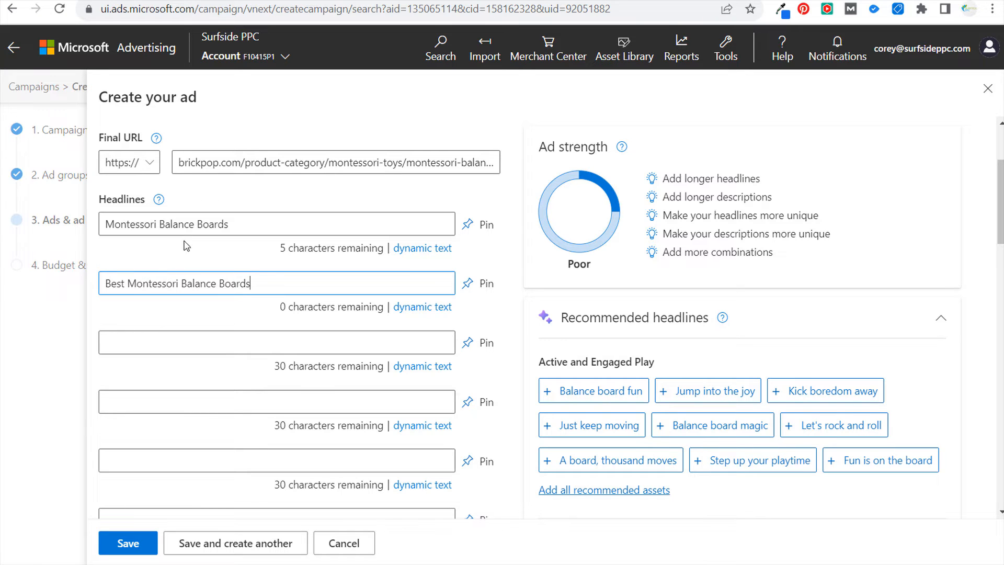
Enter "Balance Board Fun" as the ad's third headline.
click(251, 340)
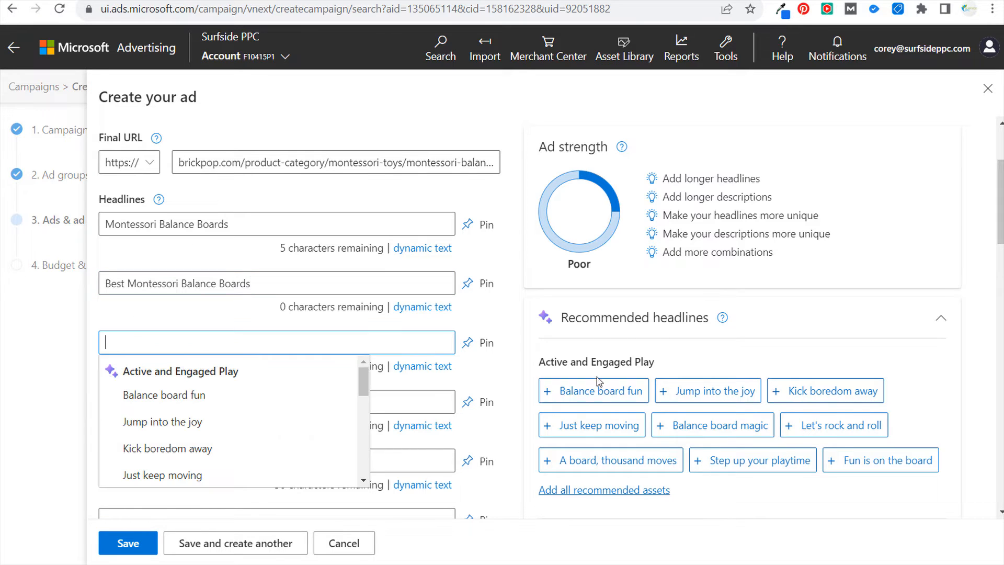
text(Bala)
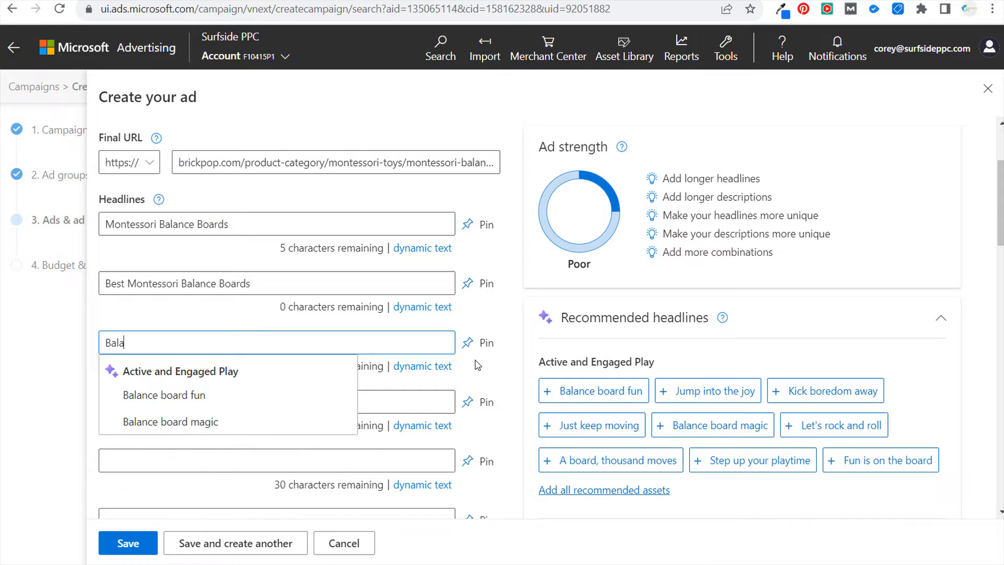
text(nce Board Fun)
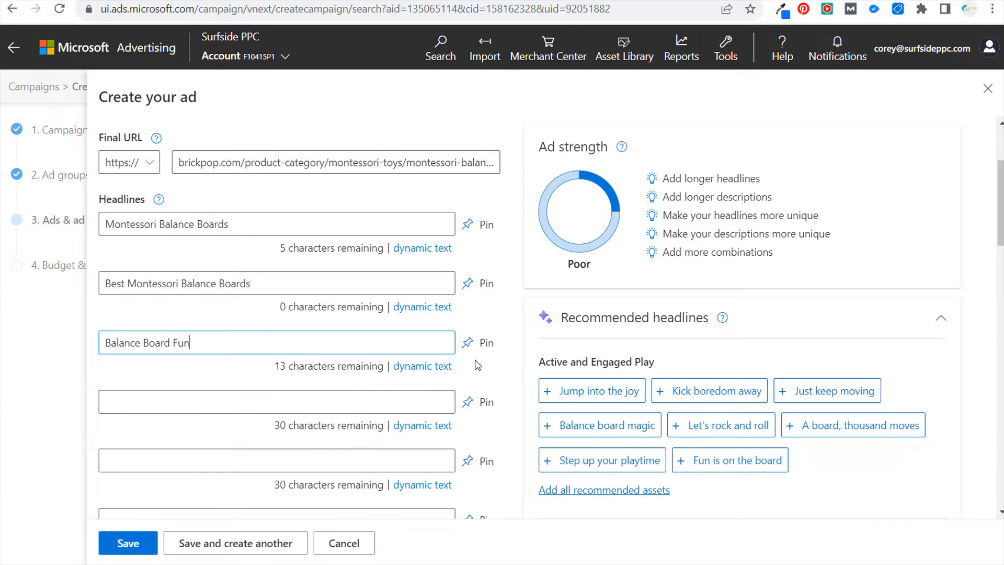
key(Tab)
Look through the recommended headlines and descriptions for the ad and return to the empty fourth headline.
scroll(889, 406, down, 10)
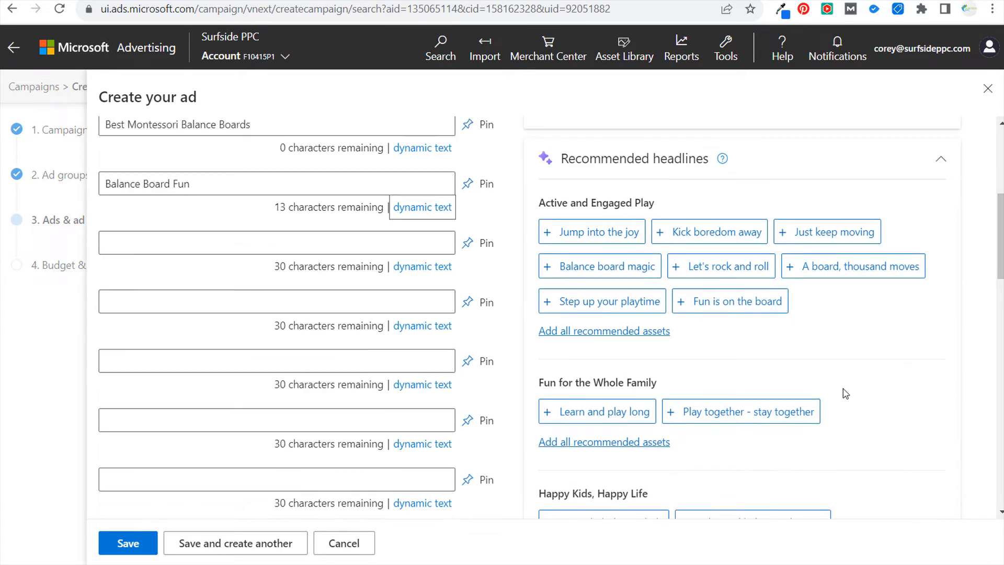
scroll(920, 354, down, 7)
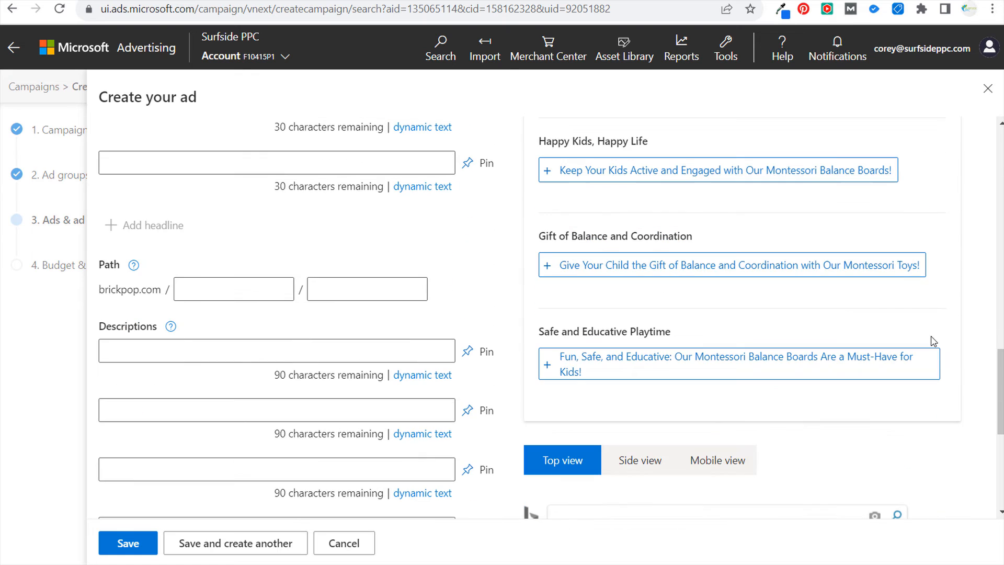
scroll(773, 296, down, 1)
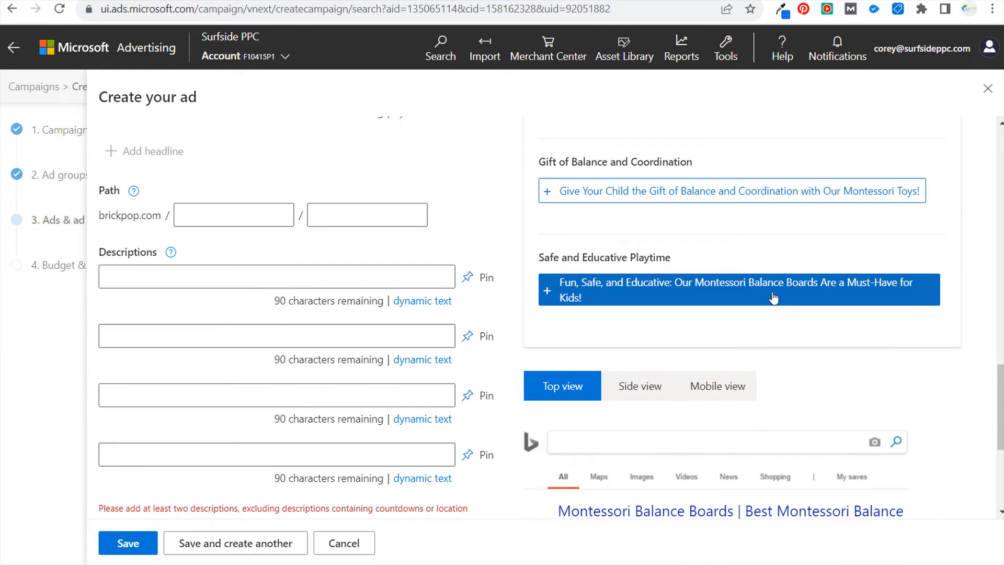
scroll(765, 290, up, 7)
scroll(766, 291, up, 4)
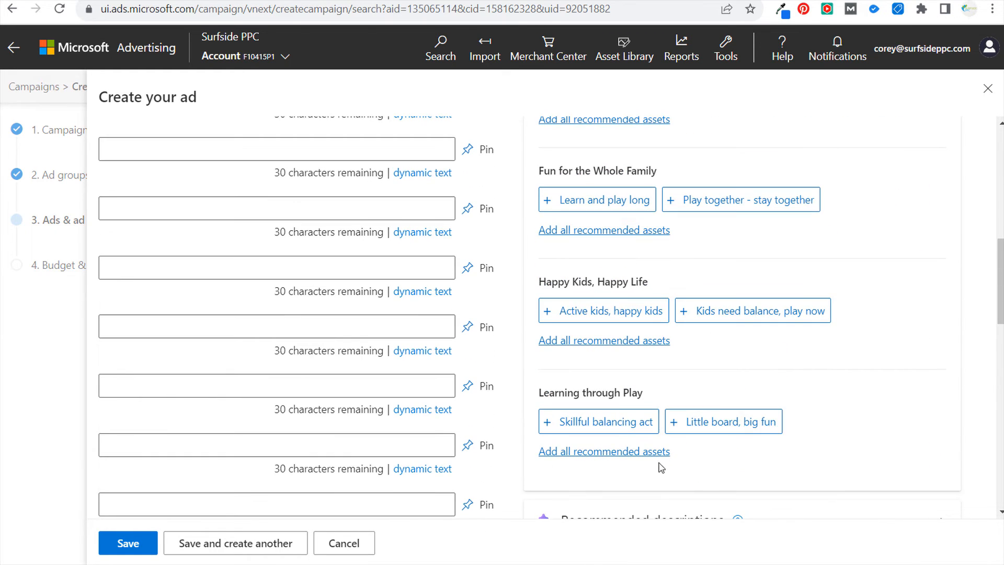
scroll(639, 456, up, 4)
click(168, 247)
scroll(167, 246, up, 2)
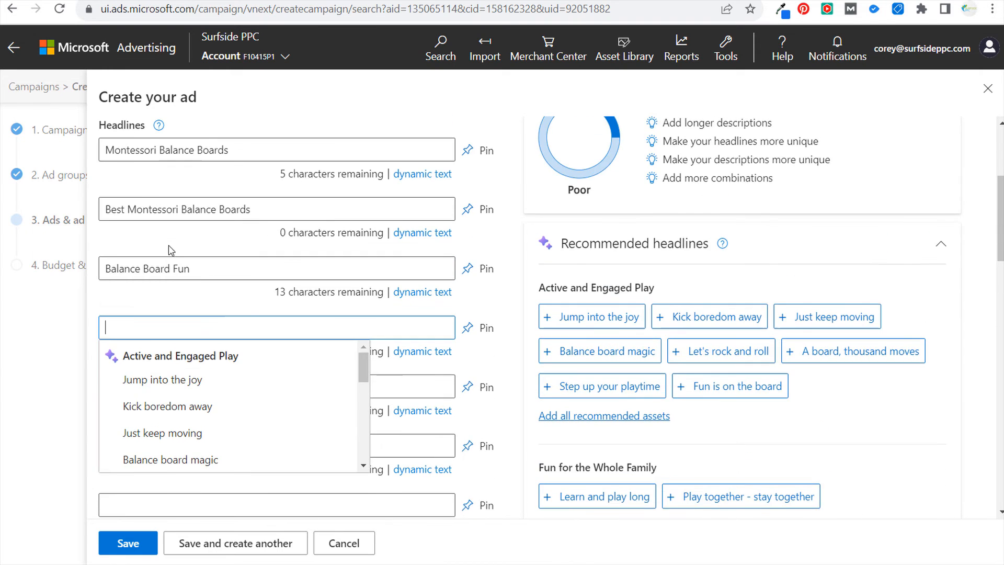
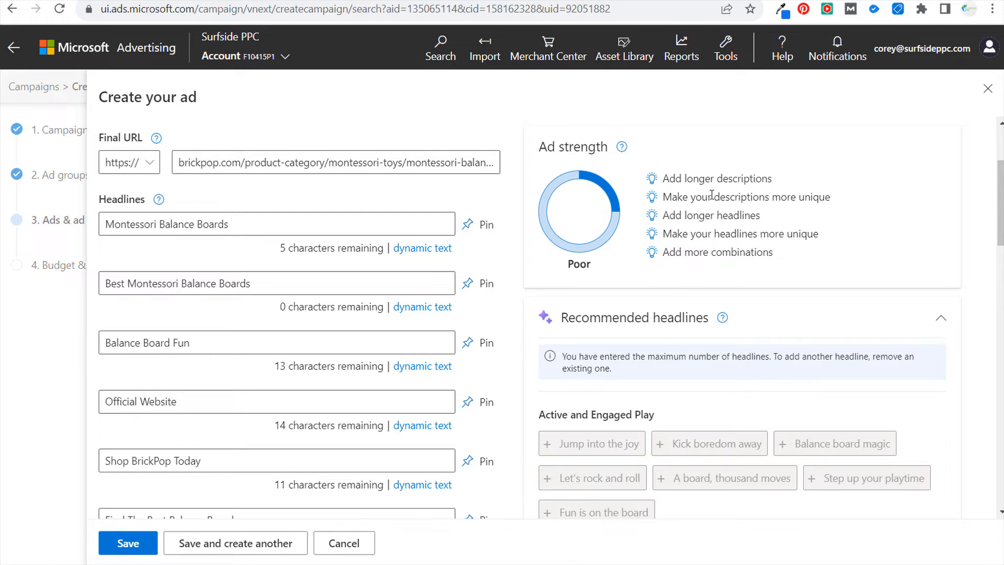
Read the ad strength suggestions about headline length and uniqueness and check them against the entered headlines.
drag(671, 214, 723, 216)
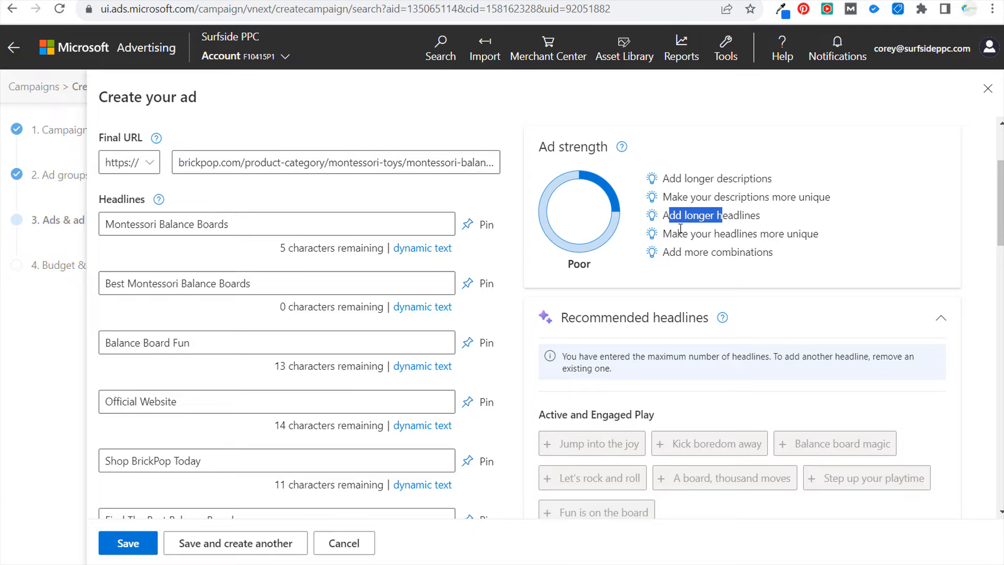
drag(670, 235, 743, 237)
click(764, 238)
scroll(734, 253, down, 3)
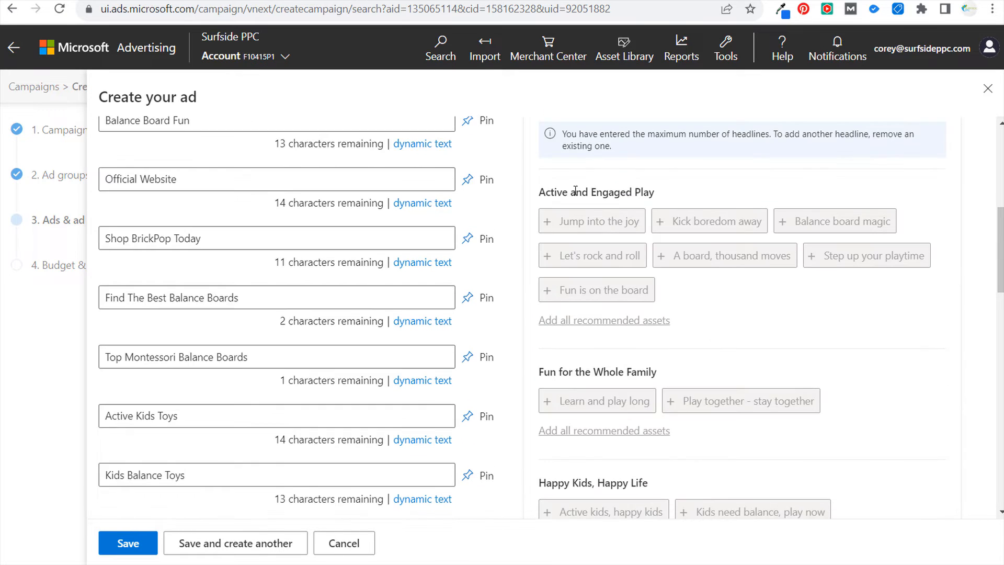
scroll(576, 191, up, 3)
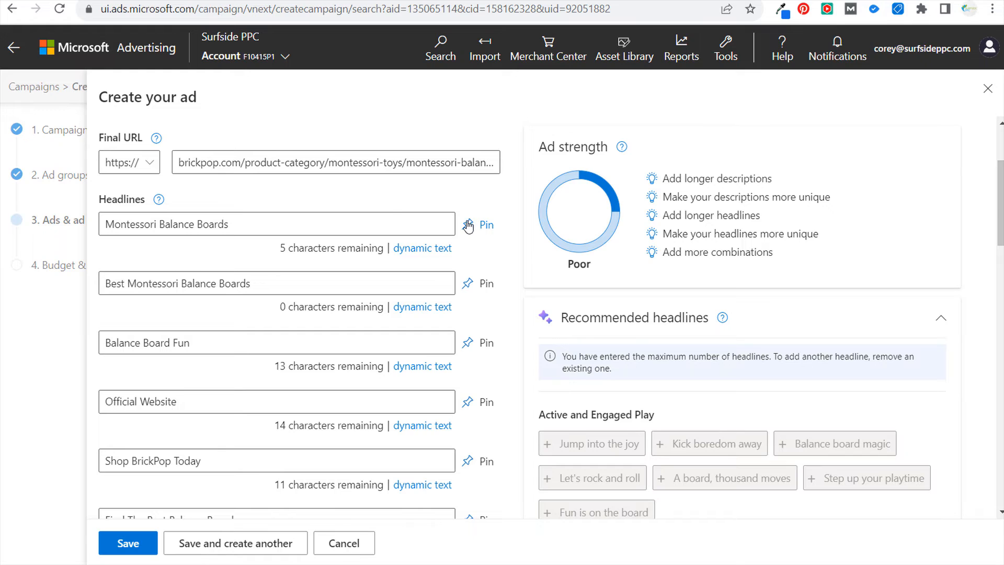
Pin the headlines "Montessori Balance Boards" and "Best Montessori Balance Boards" to position 1.
click(480, 224)
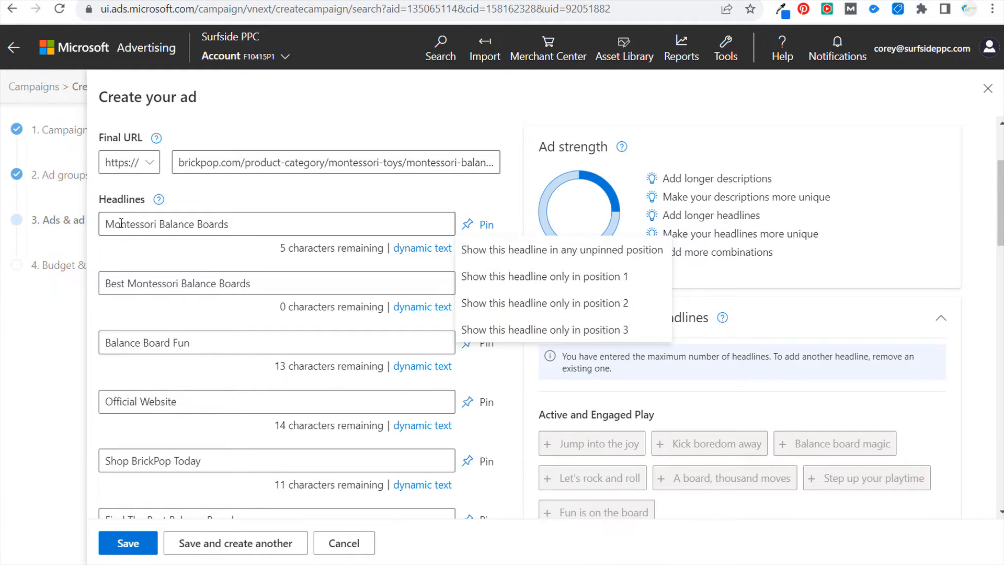
click(471, 276)
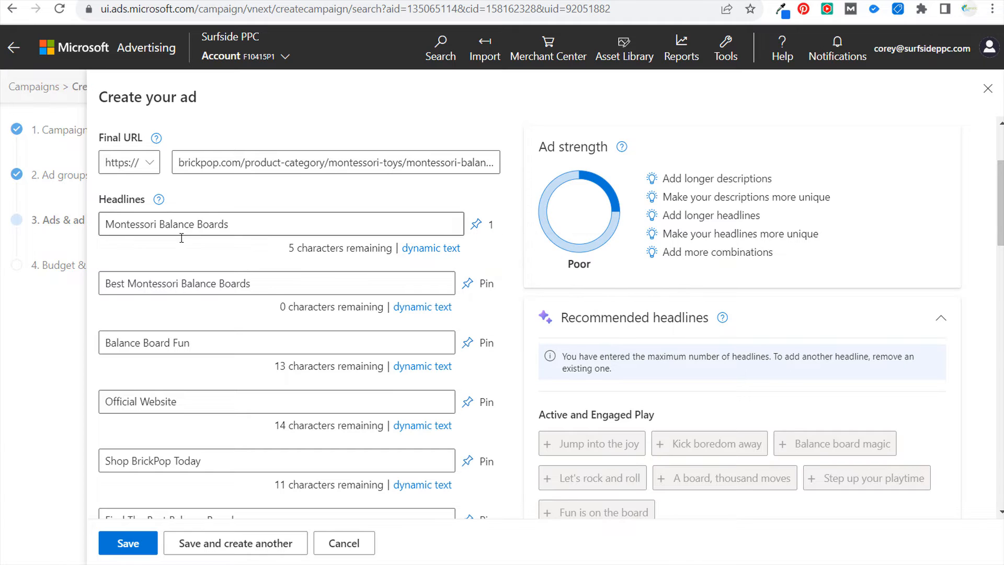
click(480, 283)
click(493, 335)
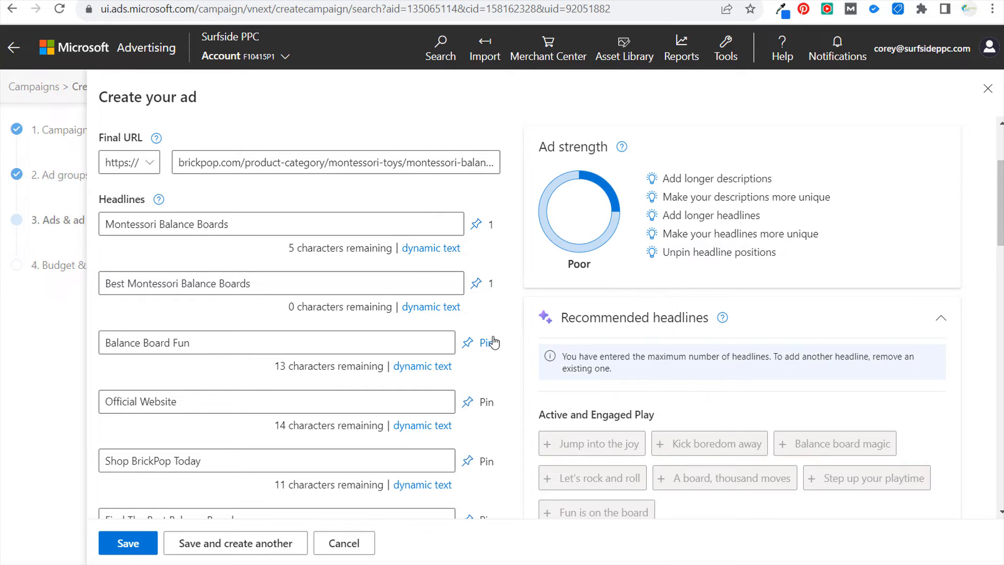
Pin the headlines "Shop Balance Boards", "Balance Boards We Love" and "Top Montessori Balance Boards" to position 1 as well.
scroll(721, 377, down, 6)
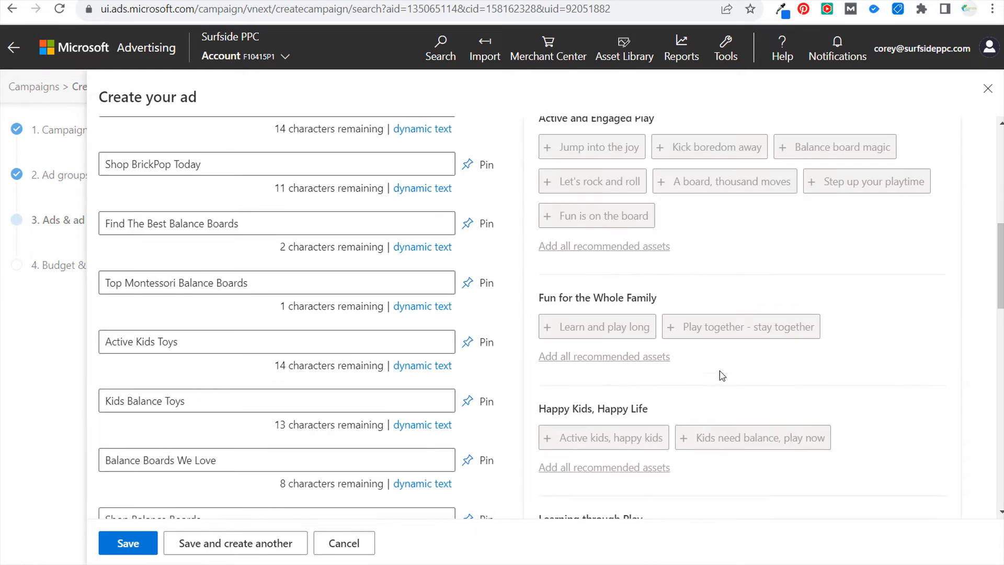
scroll(795, 385, down, 10)
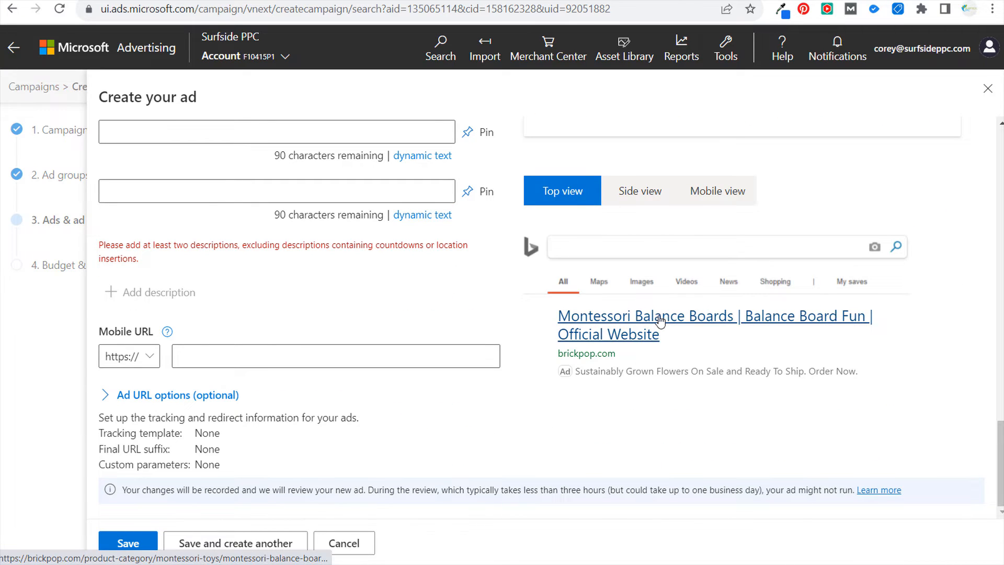
scroll(555, 320, up, 10)
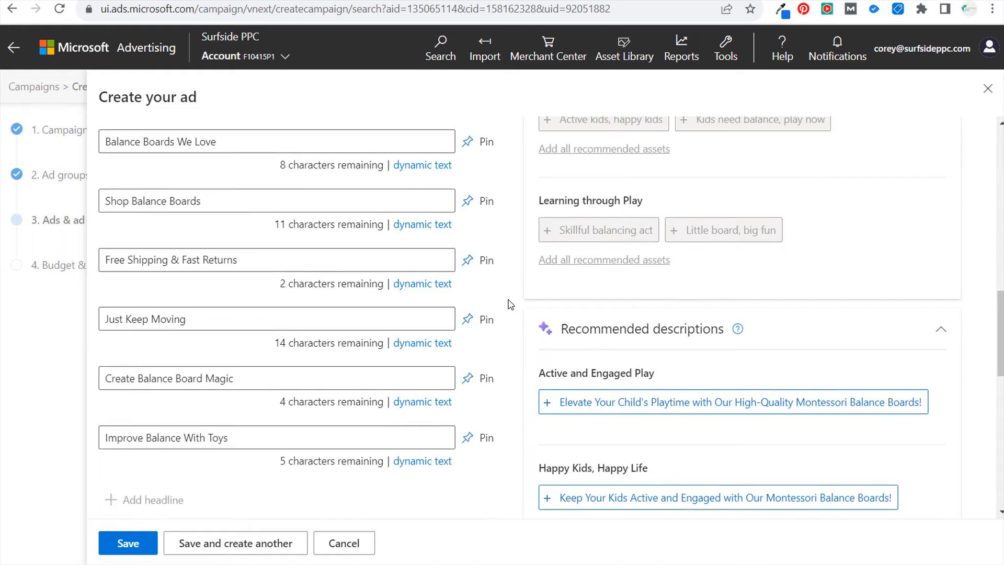
click(468, 256)
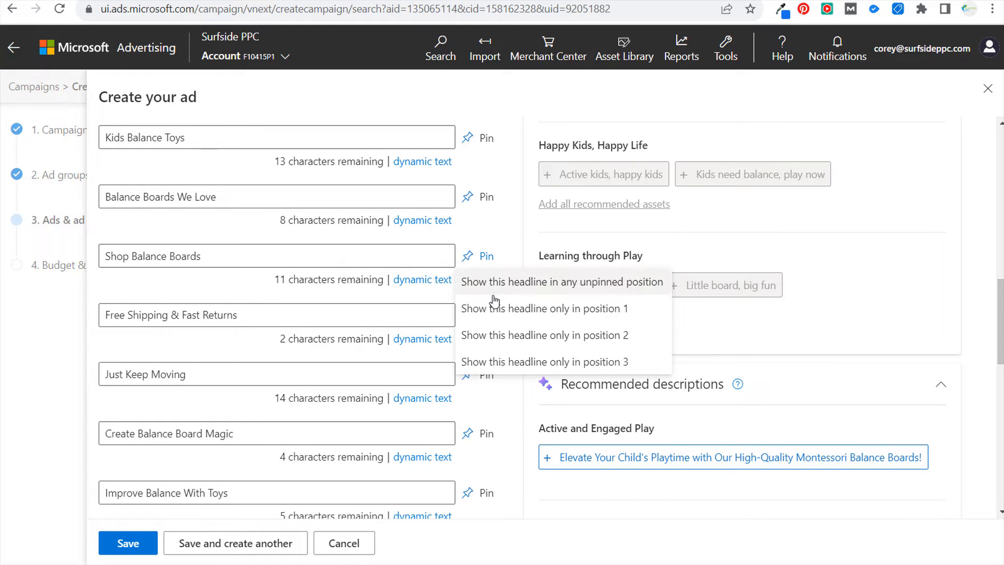
click(510, 307)
scroll(400, 328, up, 3)
click(472, 344)
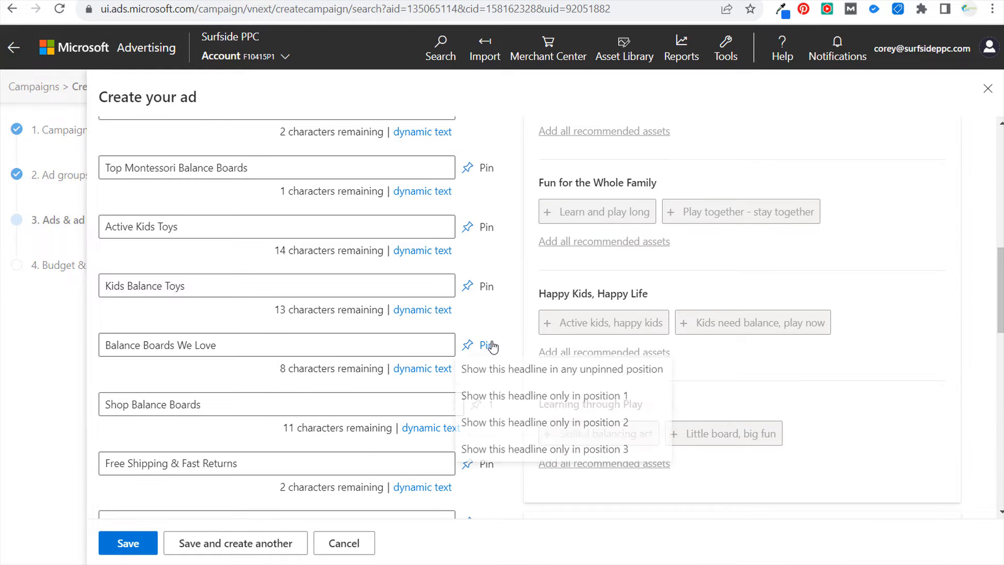
click(537, 399)
scroll(496, 310, up, 3)
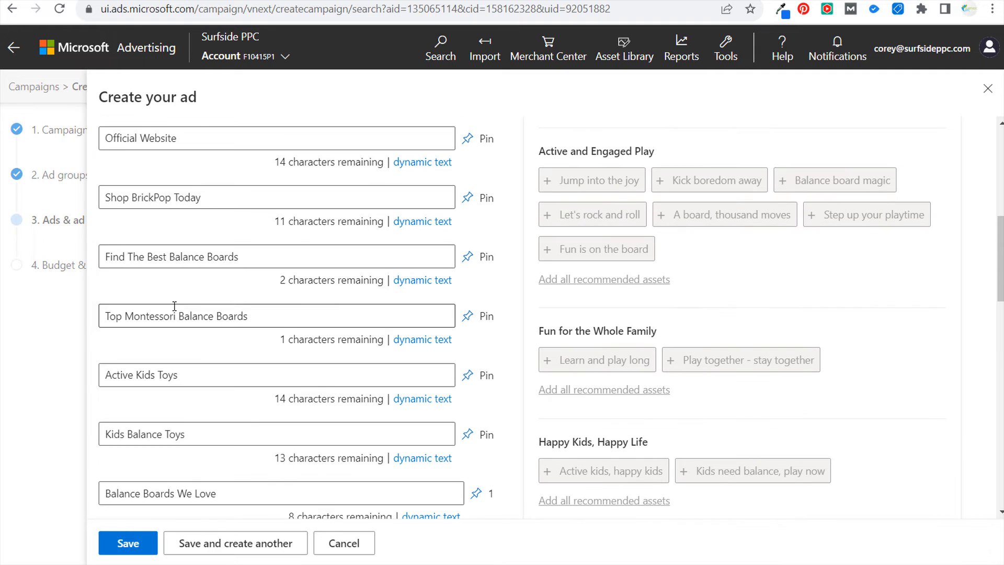
click(483, 320)
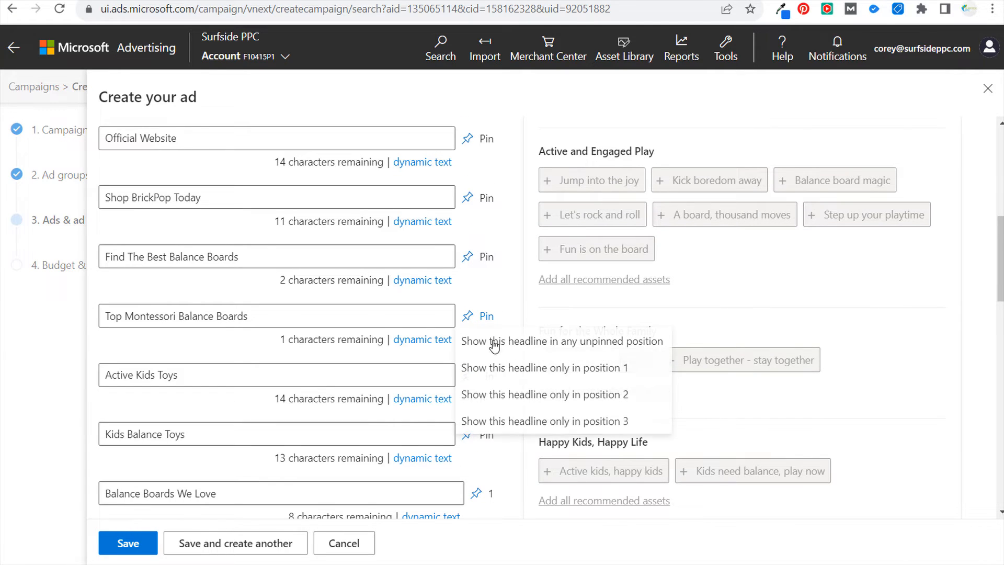
click(500, 368)
scroll(217, 275, up, 3)
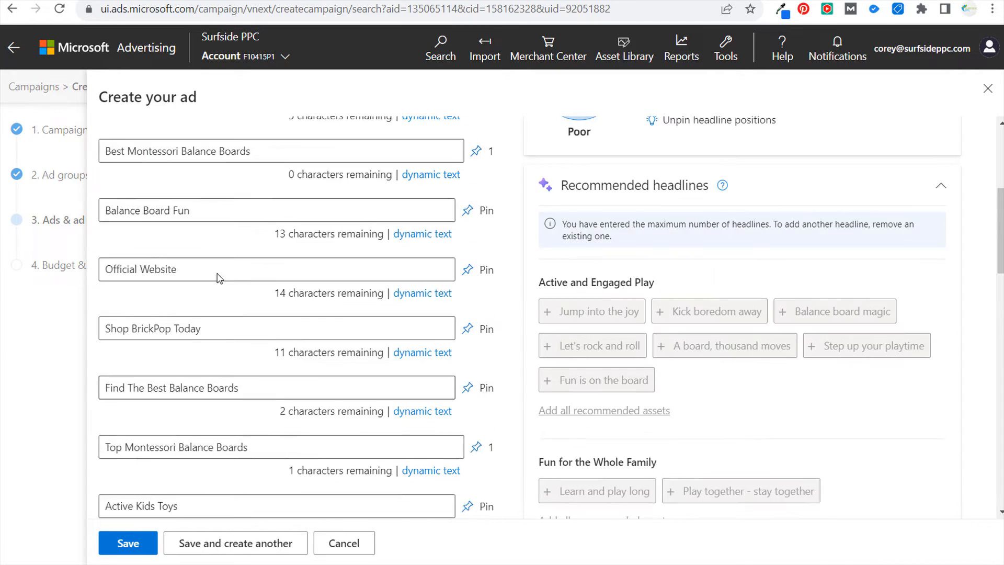
scroll(502, 193, up, 1)
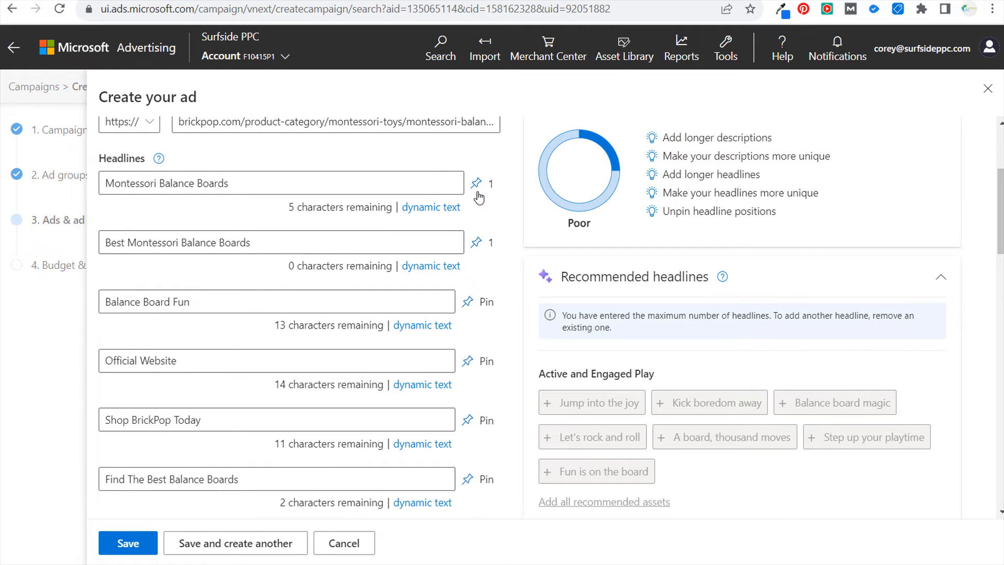
Fill the four ad descriptions with the recommended ones for Safe and Educative Playtime, Gift of Balance and Coordination, Happy Kids, Happy Life, and Active and Engaged Play.
scroll(511, 284, down, 10)
scroll(505, 289, down, 8)
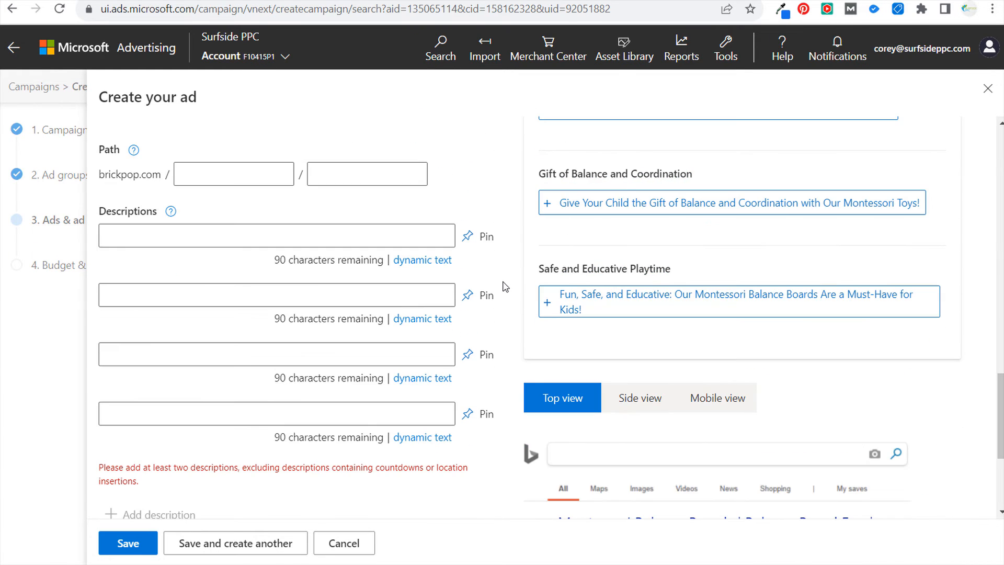
click(567, 307)
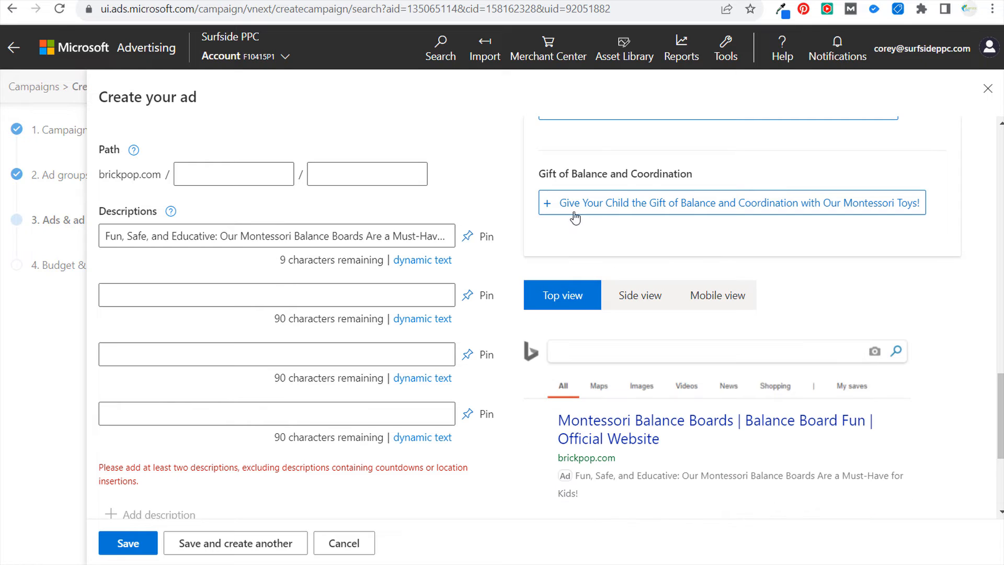
click(575, 207)
scroll(559, 285, up, 1)
scroll(559, 285, up, 2)
click(576, 335)
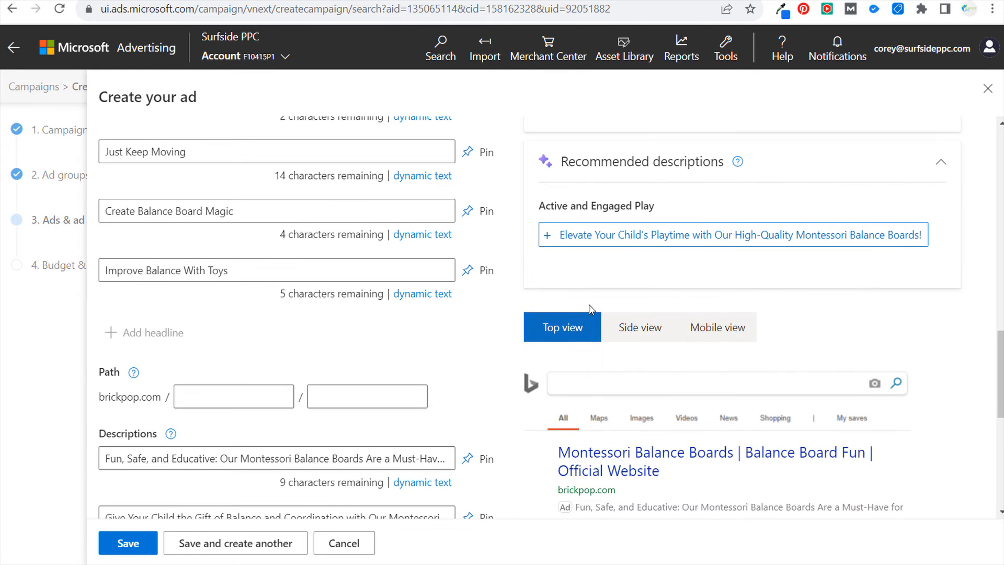
click(585, 232)
scroll(510, 291, up, 10)
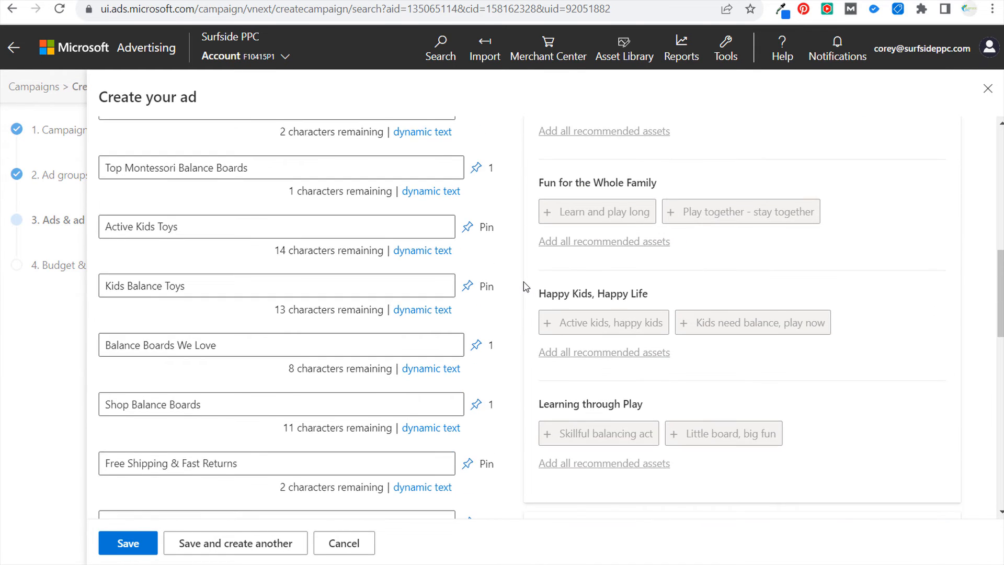
Set the first part of the ad's display path to balance-boards.
scroll(507, 280, down, 12)
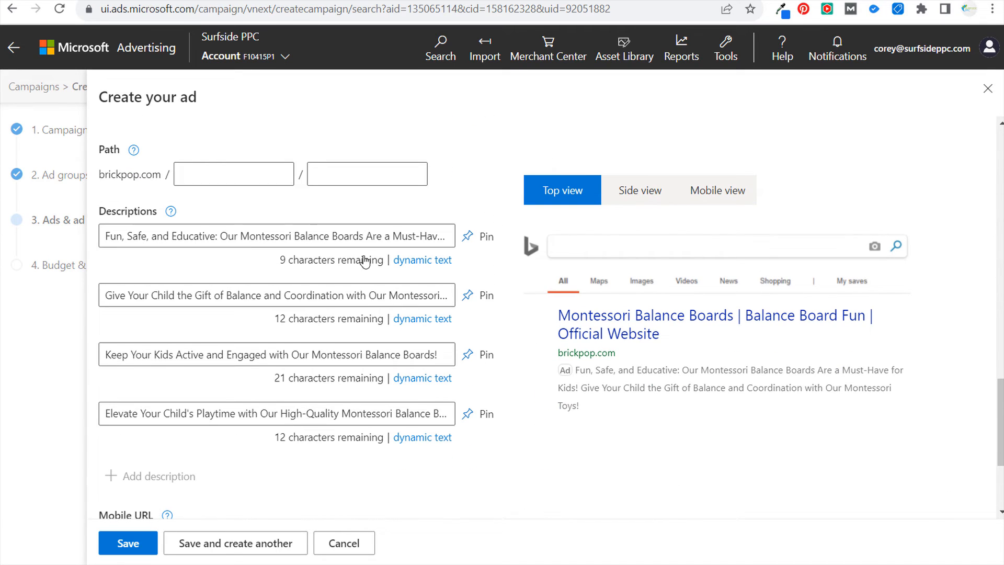
click(253, 179)
text(balan)
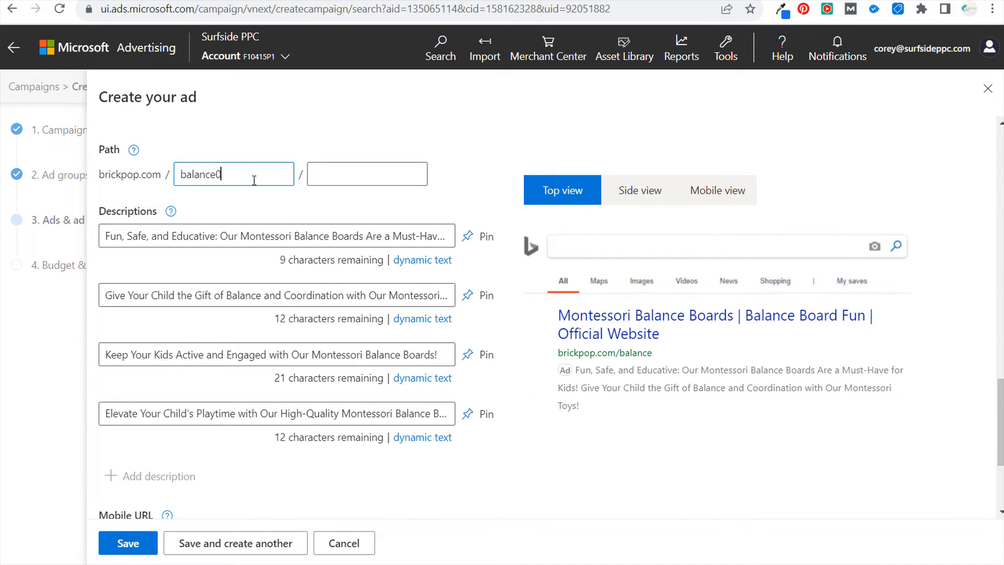
text(ce-boards)
Read through the first ad description and preview the ad in the side, mobile and top views.
click(183, 236)
drag(183, 236, 386, 235)
click(386, 236)
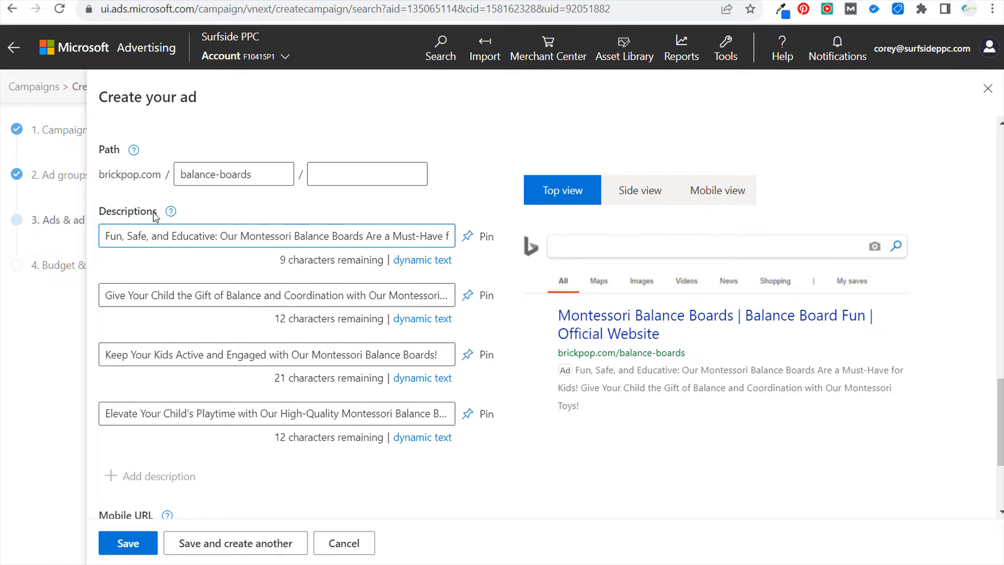
drag(137, 236, 417, 236)
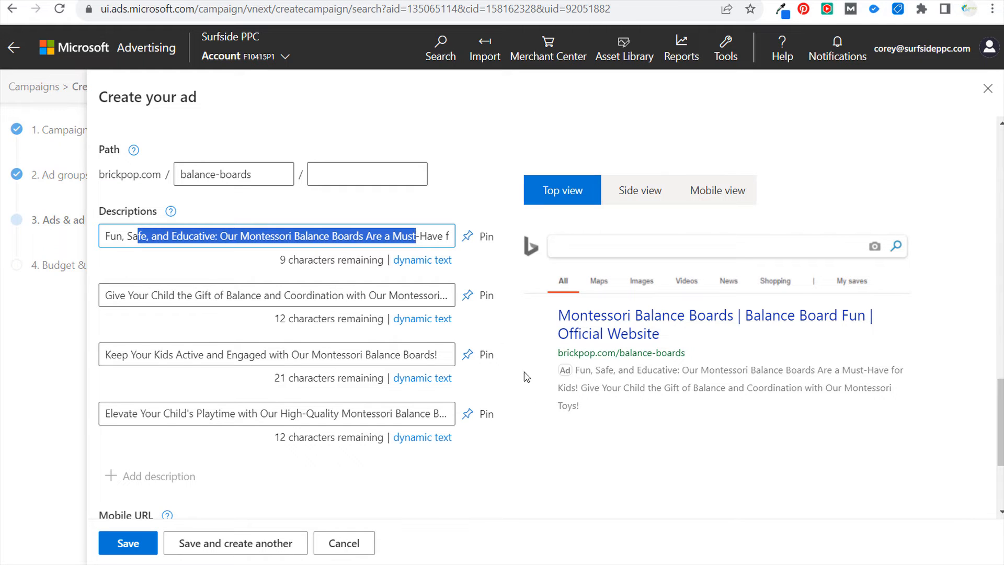
click(555, 477)
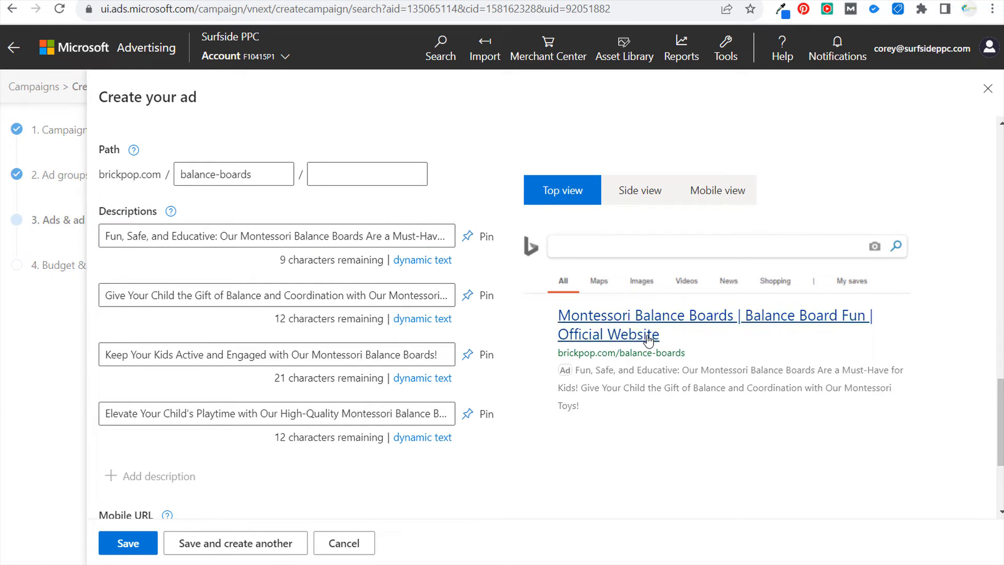
click(635, 191)
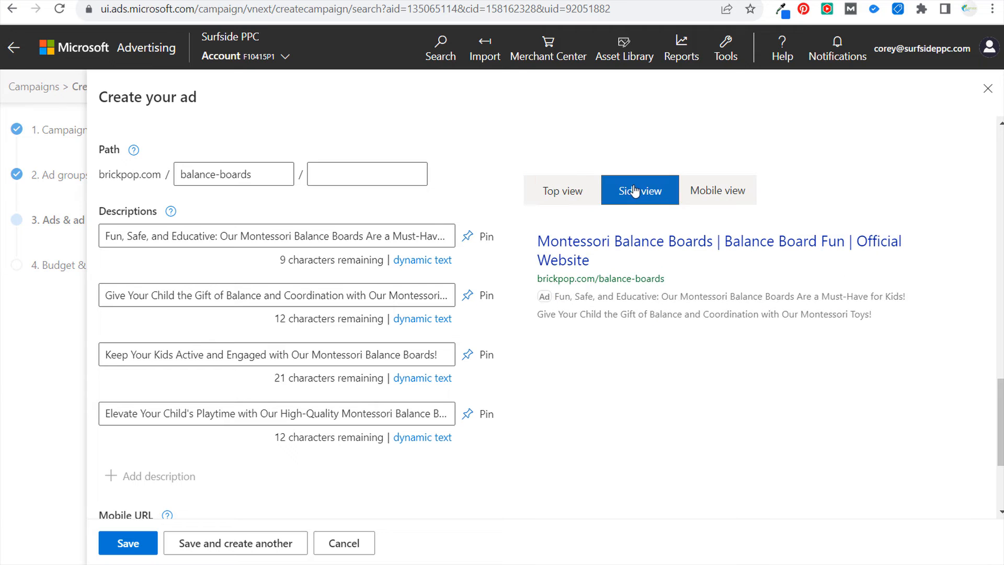
click(714, 195)
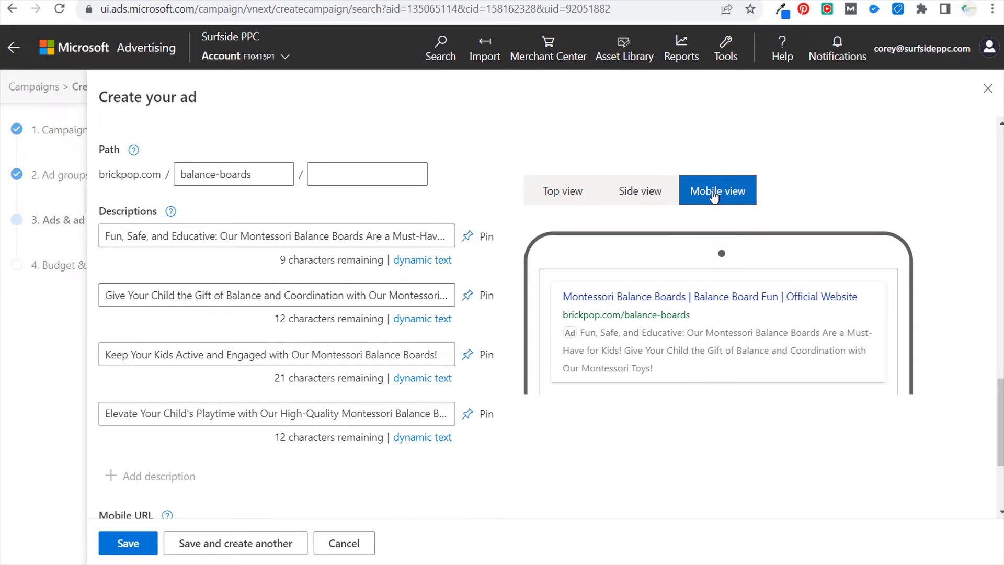
click(635, 196)
click(557, 192)
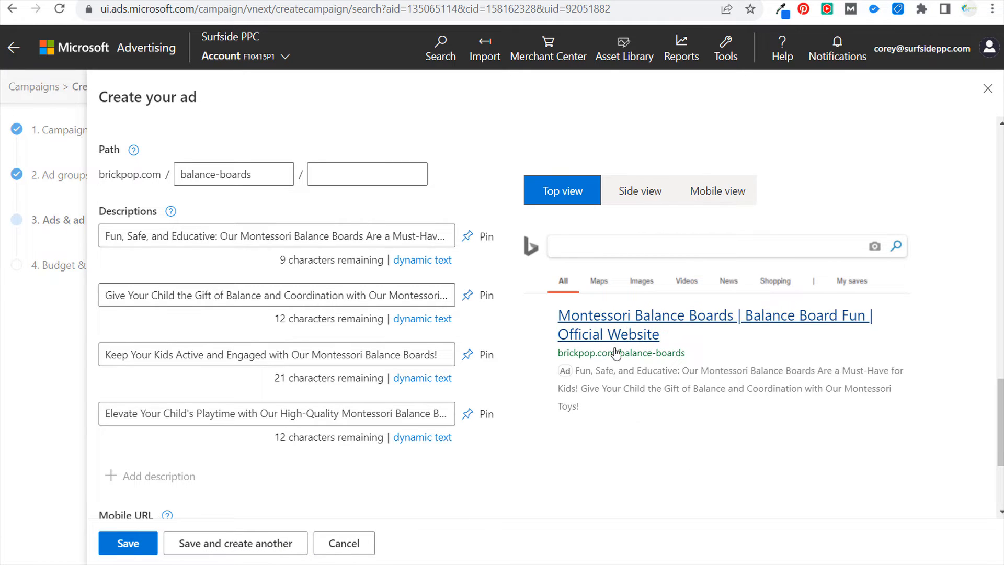
Set the mobile URL to brickpop.com/product-category/montessori-toys/montessori-balance-boards/ and save the ad.
scroll(568, 407, down, 1)
scroll(568, 408, down, 3)
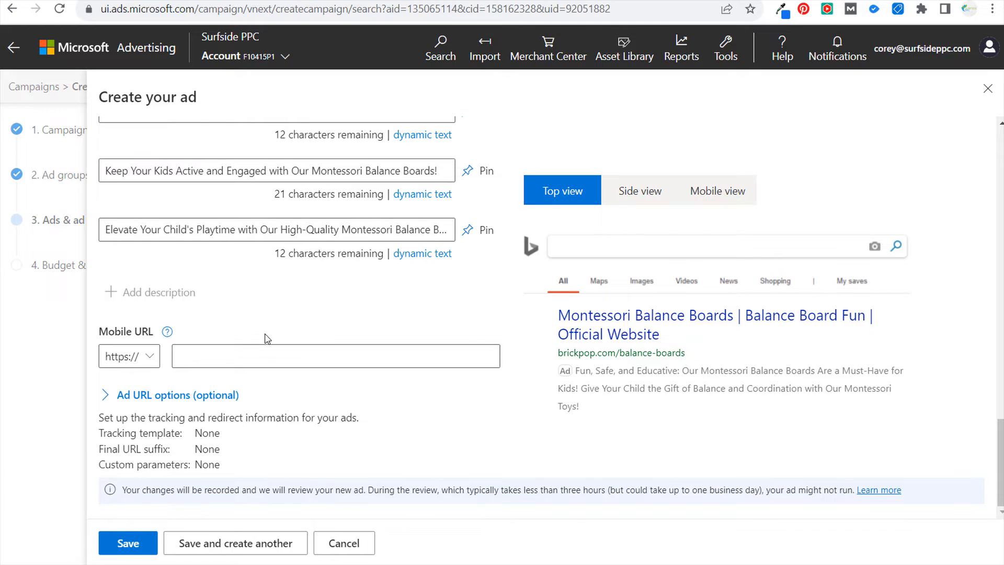
click(225, 356)
text(brickpop.com/product-category/montessori-toys/montessori-balance-boards/)
click(360, 426)
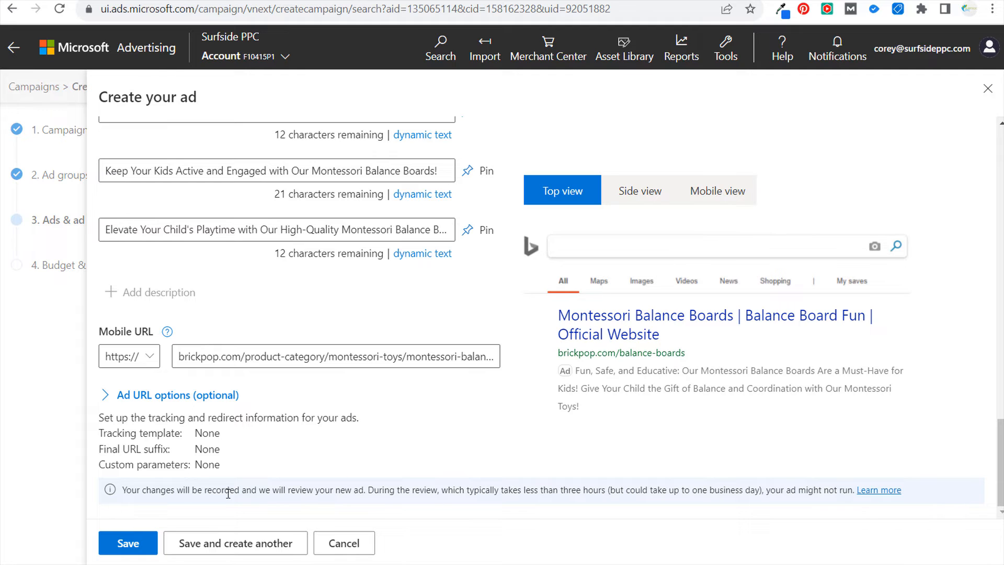
click(126, 542)
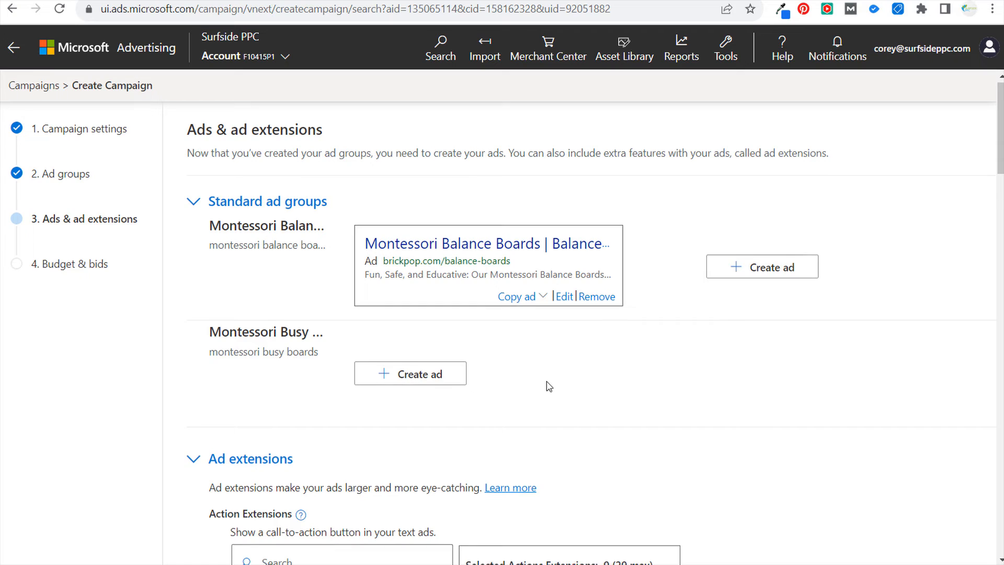
Start a new action extension for the campaign with the action text Shop Now.
scroll(802, 378, down, 3)
scroll(803, 378, down, 3)
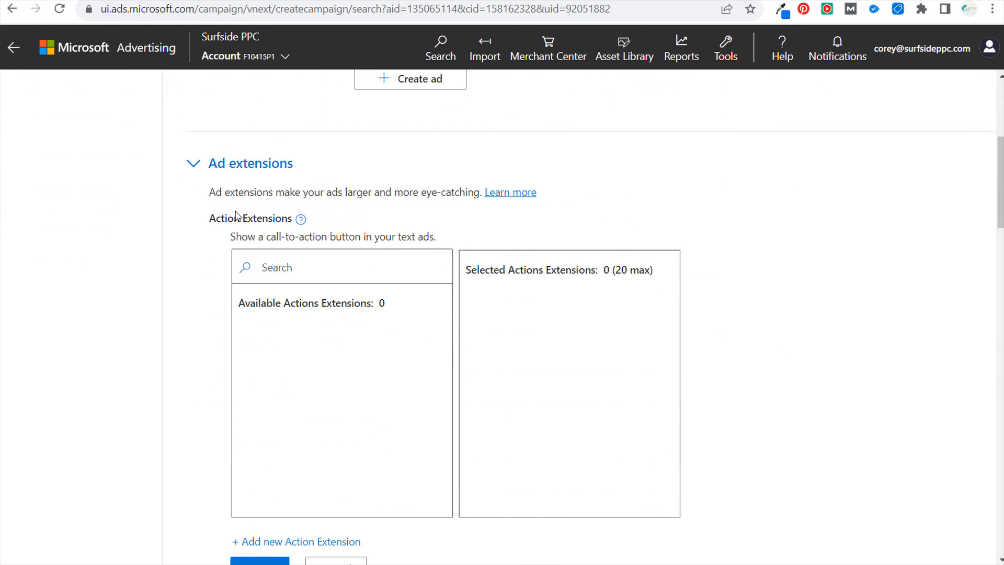
scroll(807, 273, down, 1)
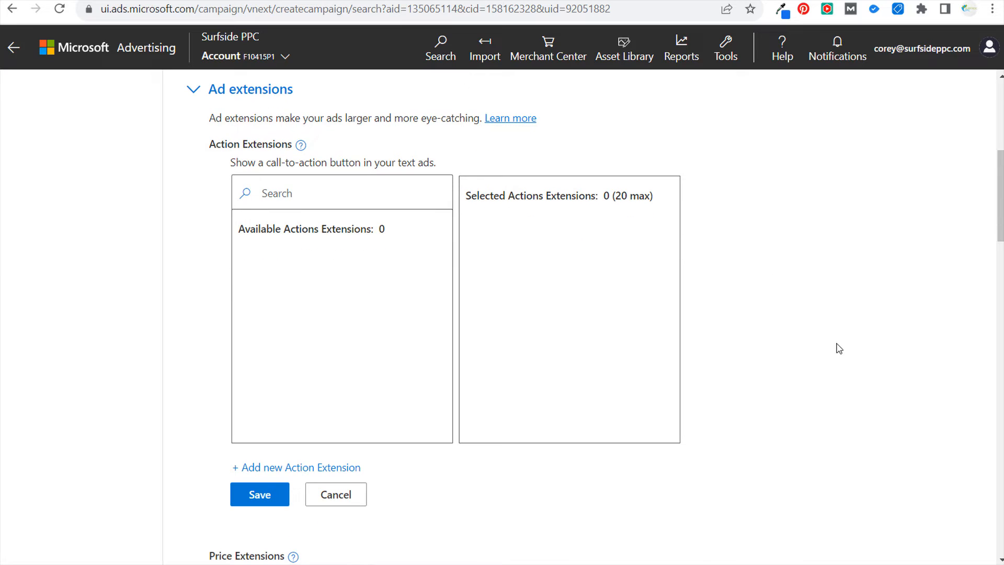
click(267, 467)
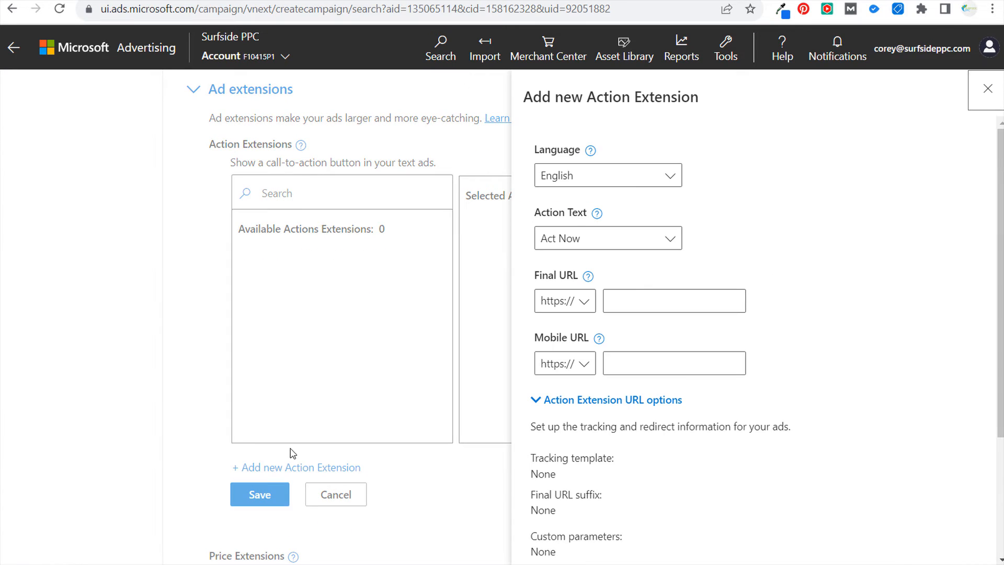
click(610, 245)
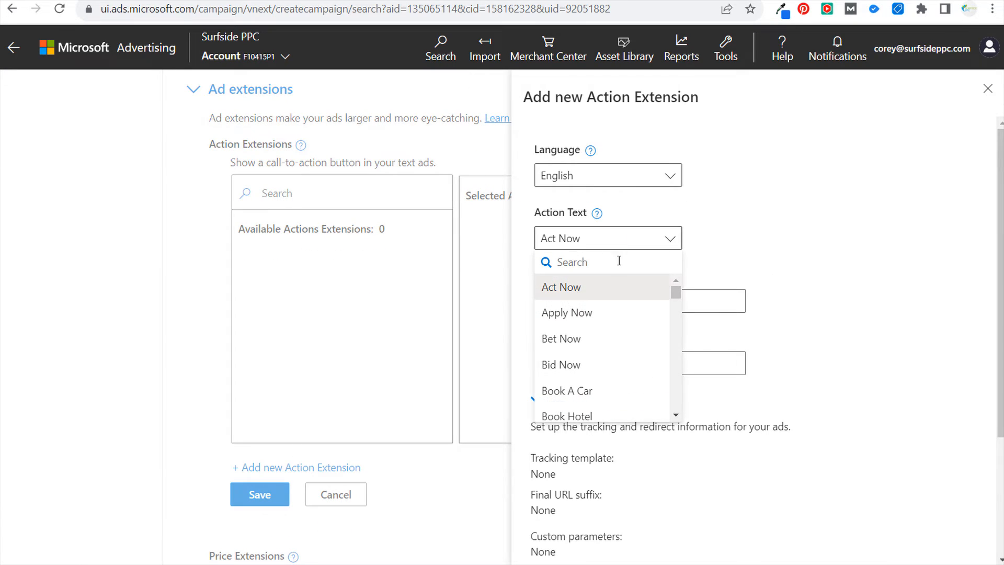
scroll(610, 361, down, 20)
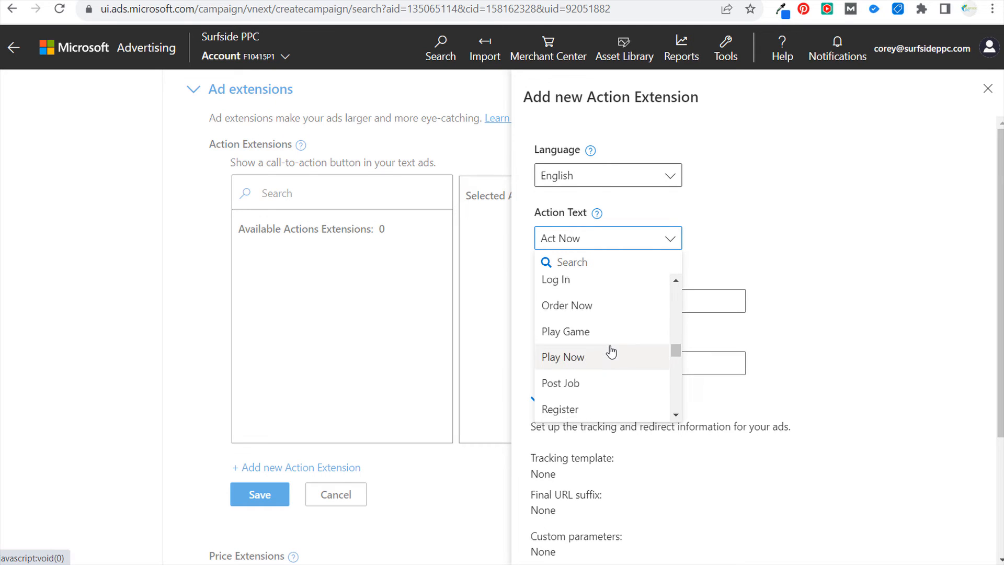
scroll(611, 351, down, 3)
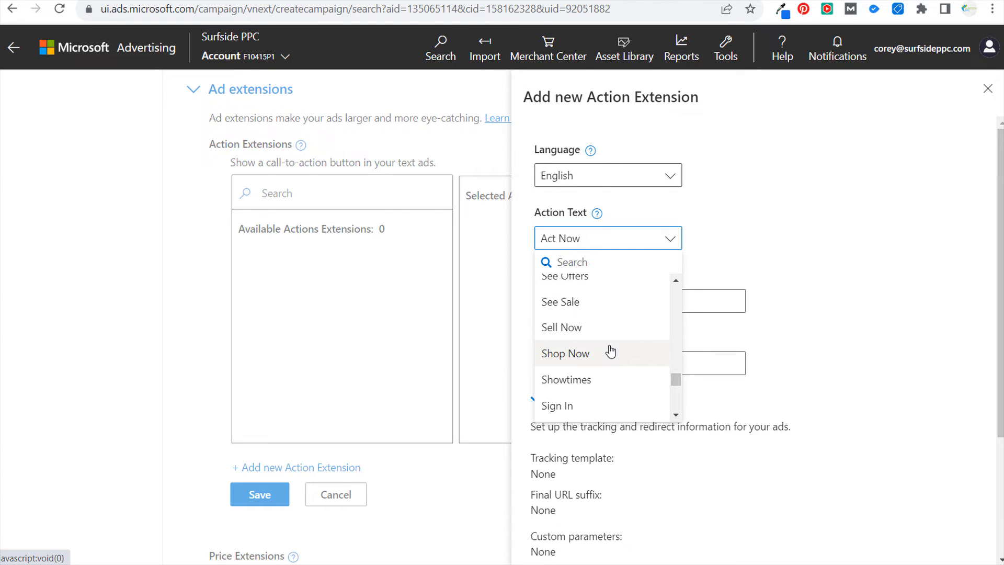
click(611, 352)
Set the action extension's final URL to brickpop.com/product-category/montessori-toys/ using the store's category page address, and save the extension and the selection.
click(650, 303)
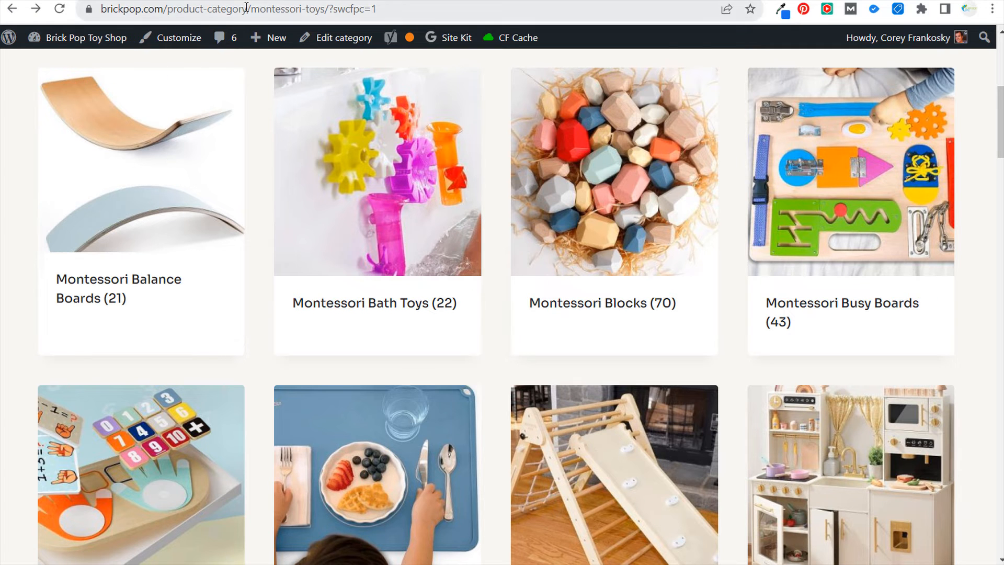
drag(329, 10, 15, 11)
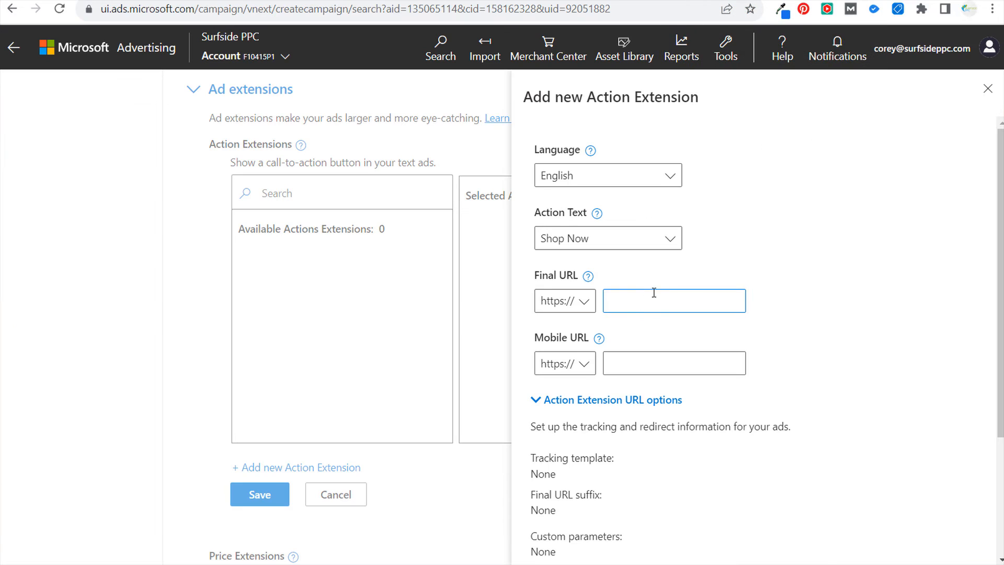
text(https://brickpop.com/product-category/montessori-toys/)
click(863, 313)
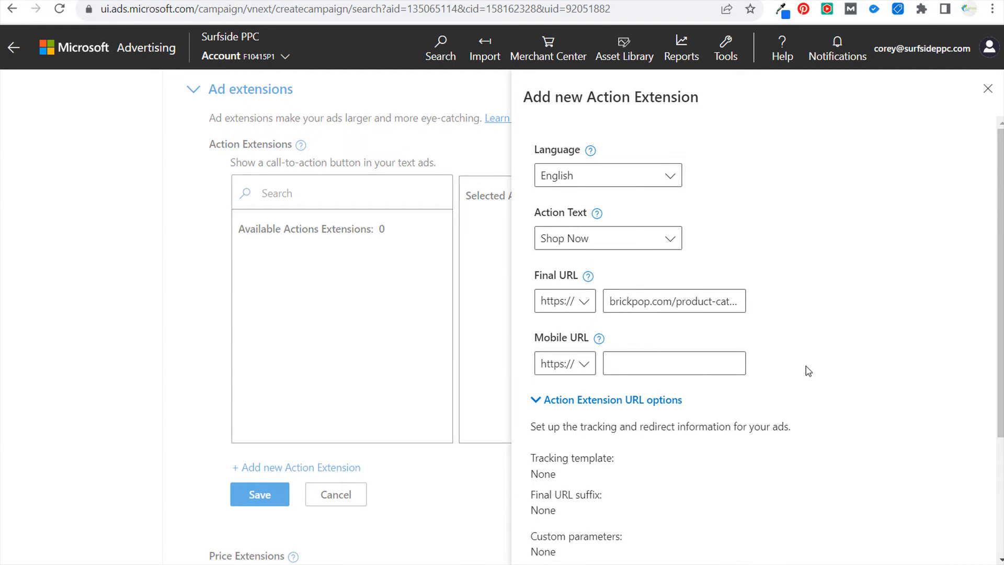
scroll(809, 371, down, 3)
click(549, 529)
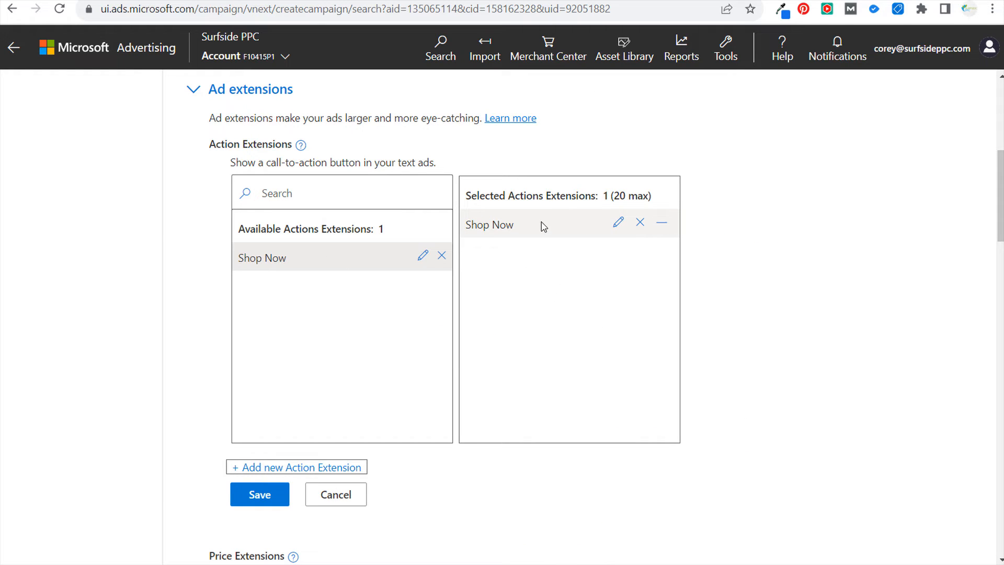
click(243, 494)
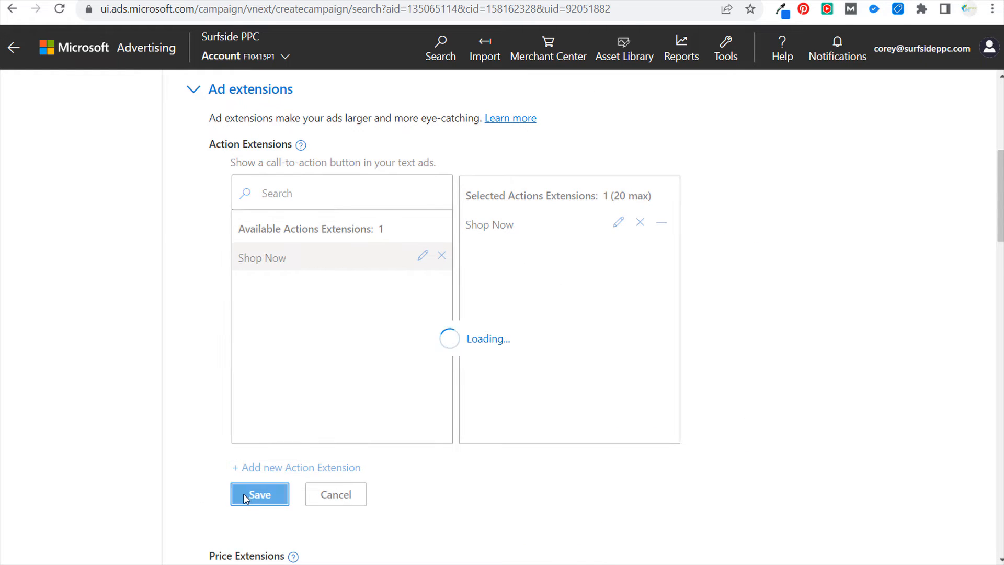
Open a new price extension and examine its header, description, price qualifier, currency, price and unit options.
scroll(218, 296, up, 3)
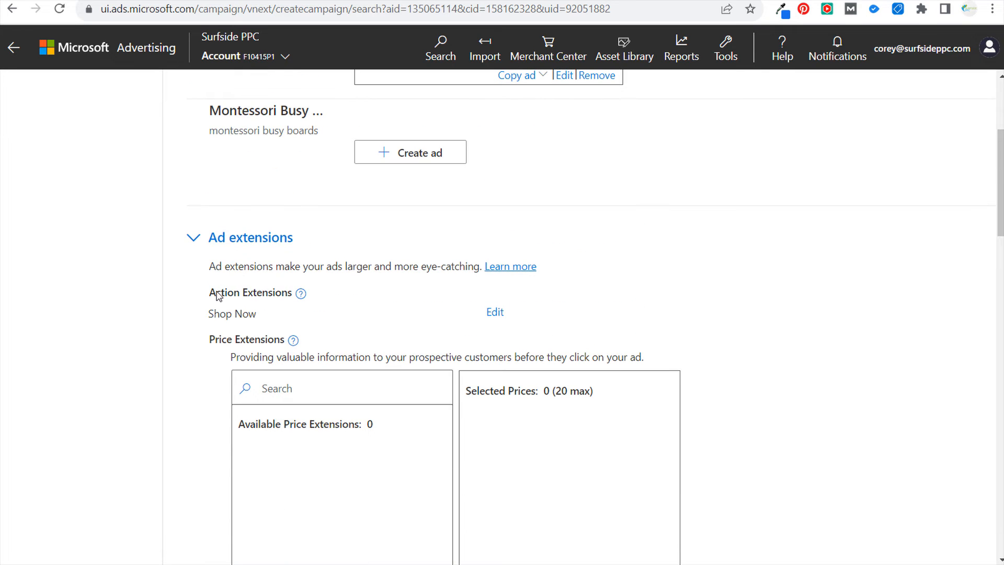
scroll(235, 308, down, 4)
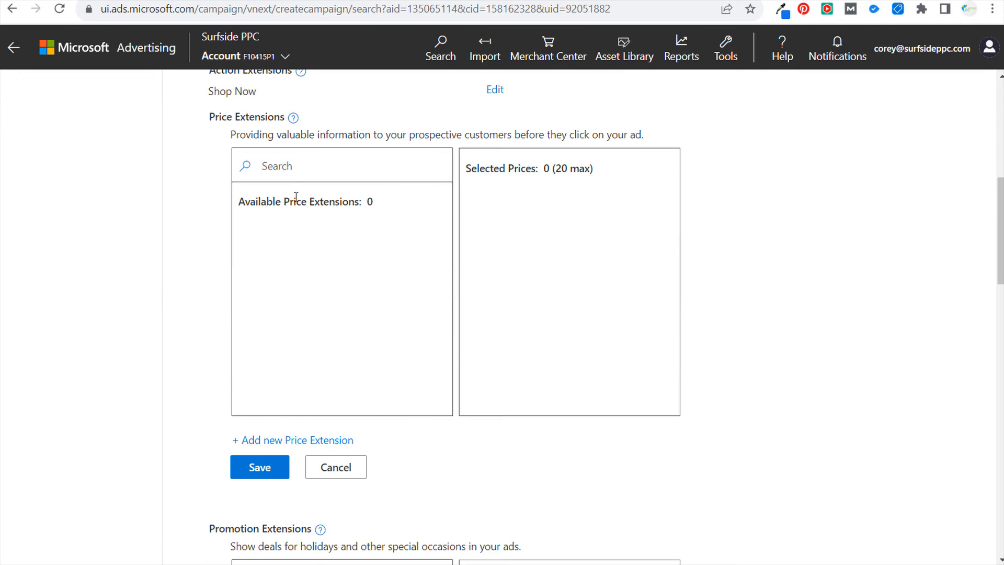
drag(261, 136, 373, 137)
click(450, 137)
click(293, 440)
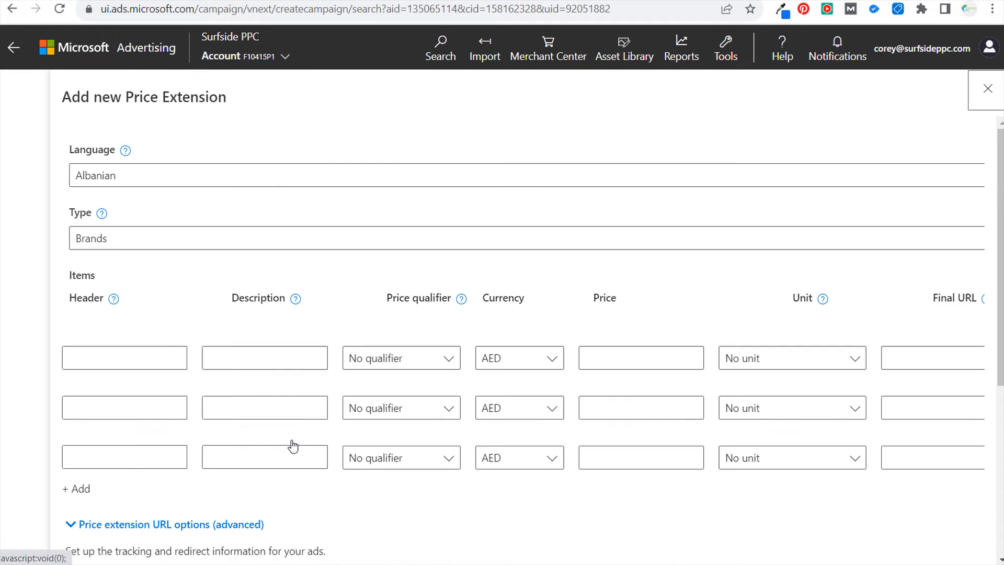
click(92, 356)
click(259, 350)
click(426, 366)
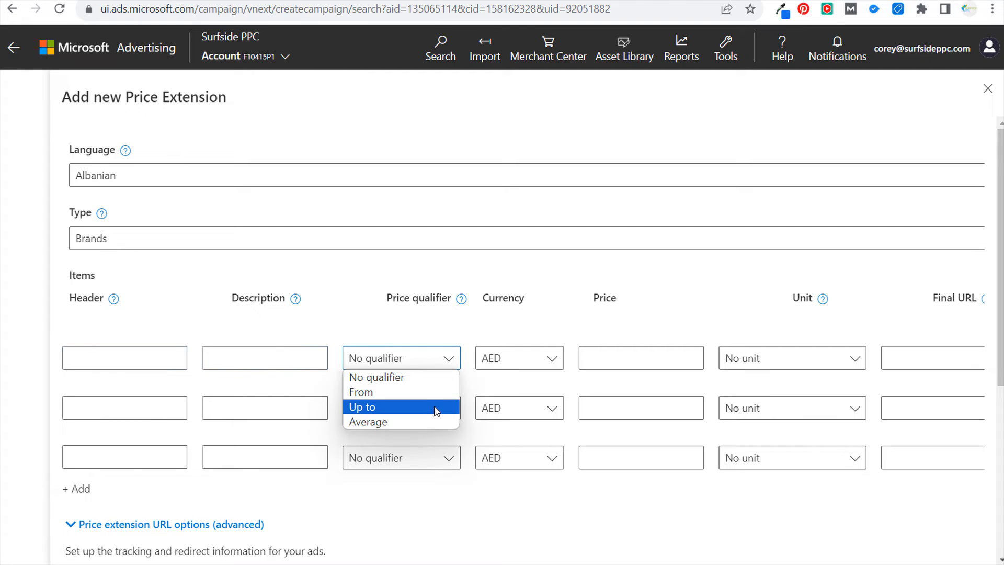
click(549, 366)
click(677, 291)
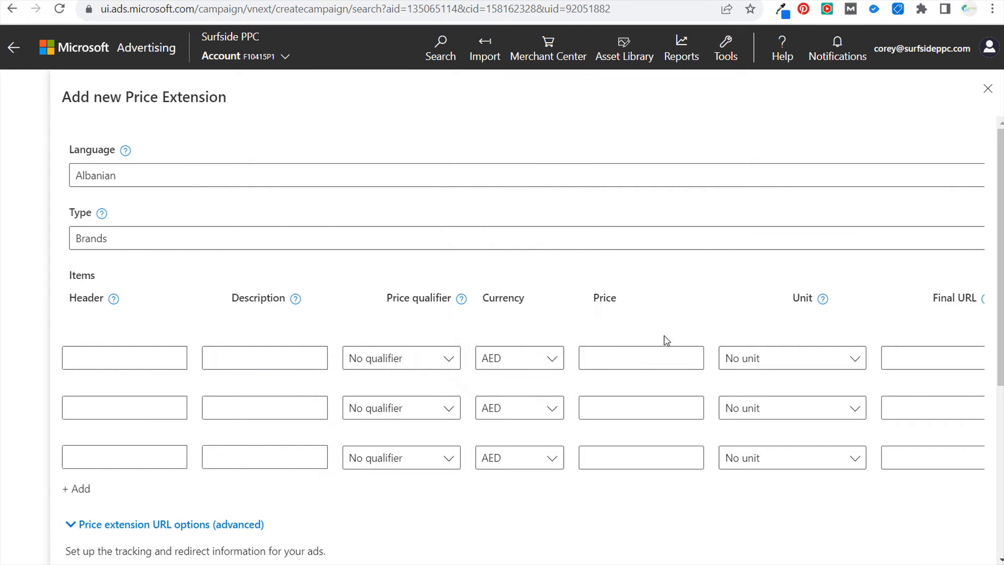
click(799, 365)
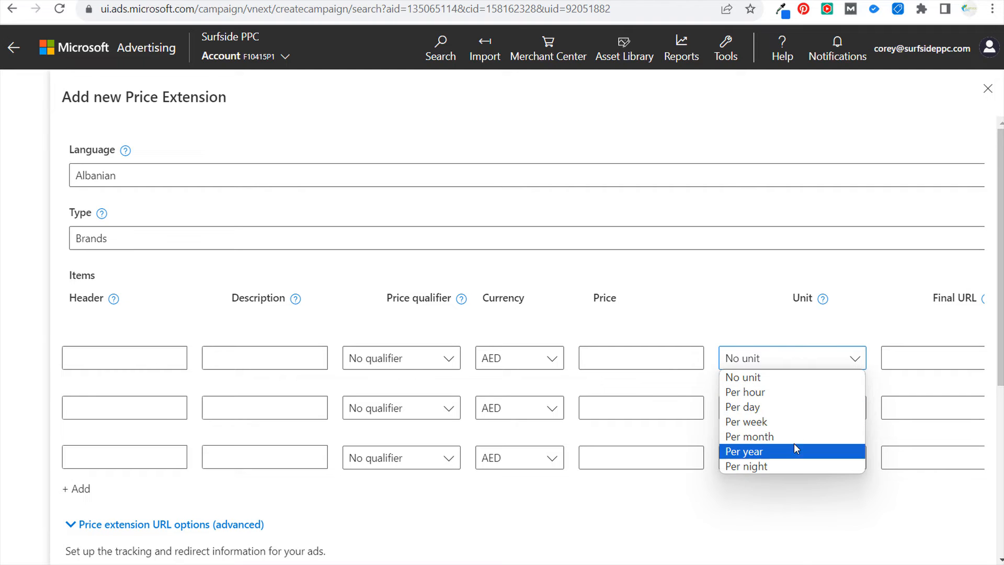
click(795, 383)
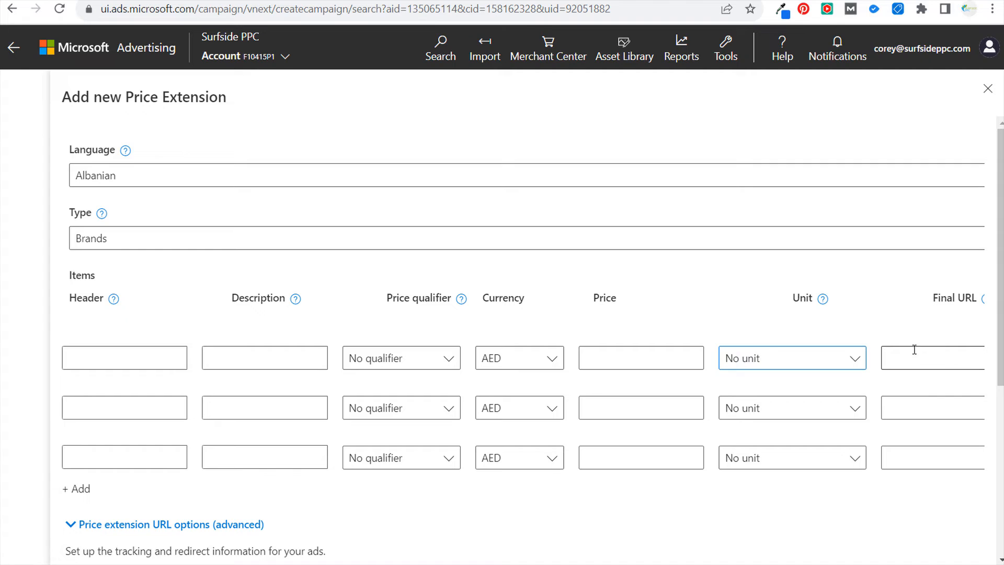
Fill in a sample price item with the header Oil Change, qualifier From and price $50, and discard the price extension.
click(177, 354)
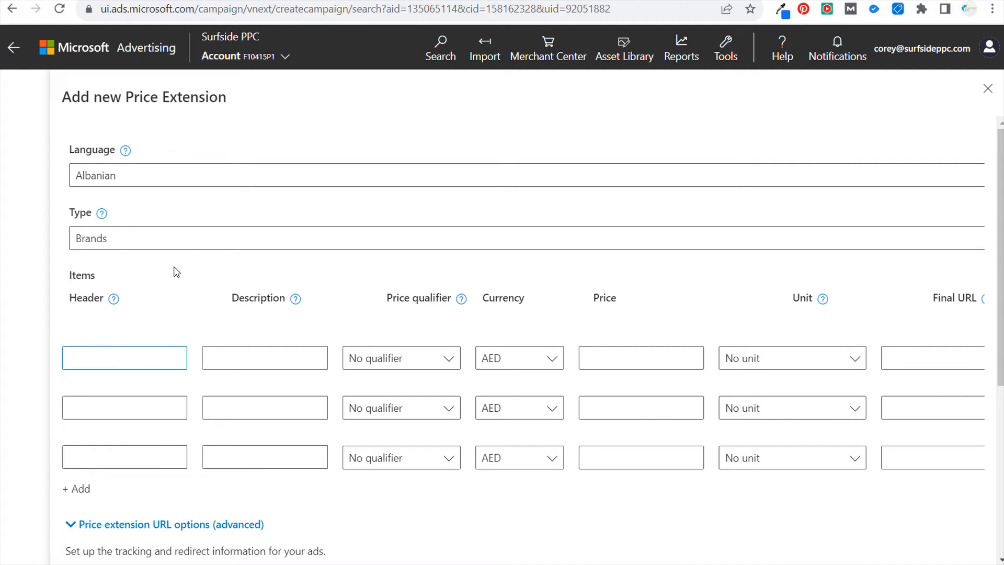
text(Oil Change)
click(436, 366)
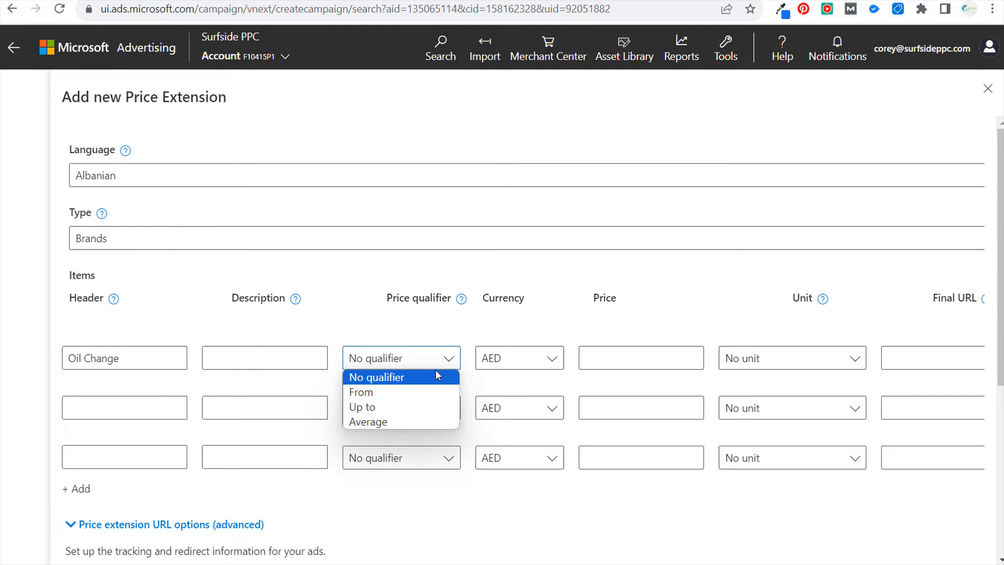
click(410, 392)
click(603, 362)
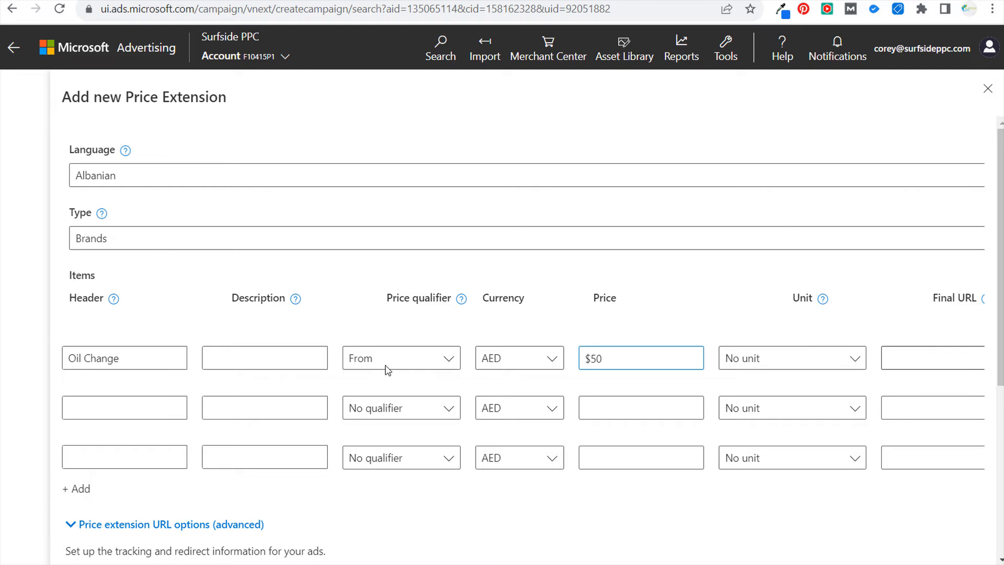
scroll(145, 325, down, 4)
scroll(177, 332, down, 2)
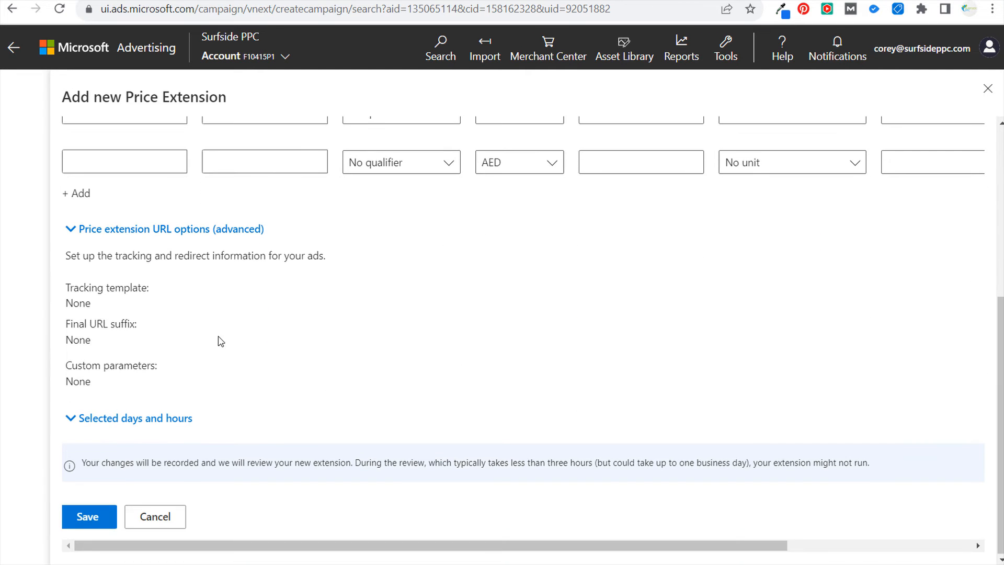
click(152, 515)
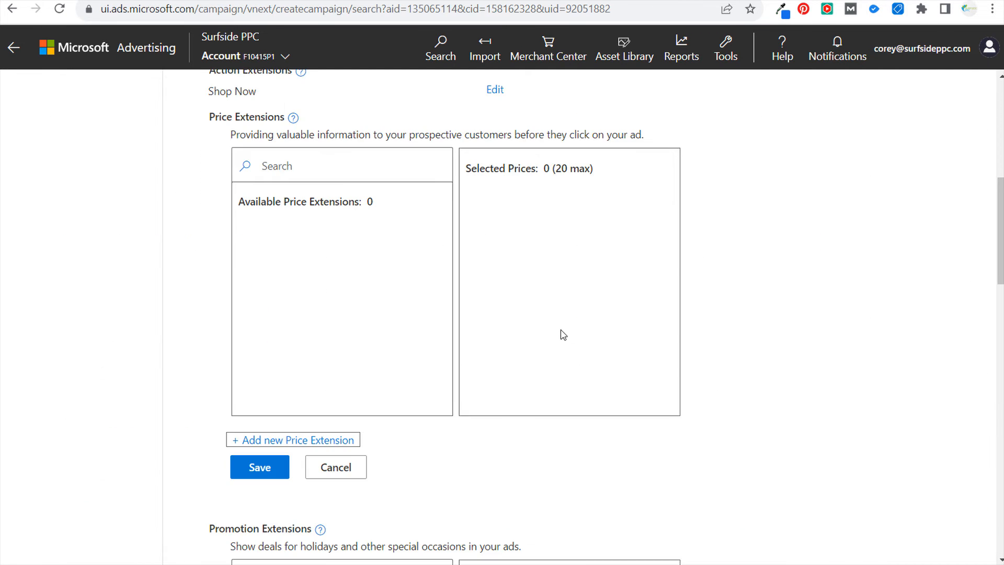
Open a new promotion extension and examine its occasion options, display dates, item and URL fields, keeping the occasion at None.
scroll(700, 328, down, 7)
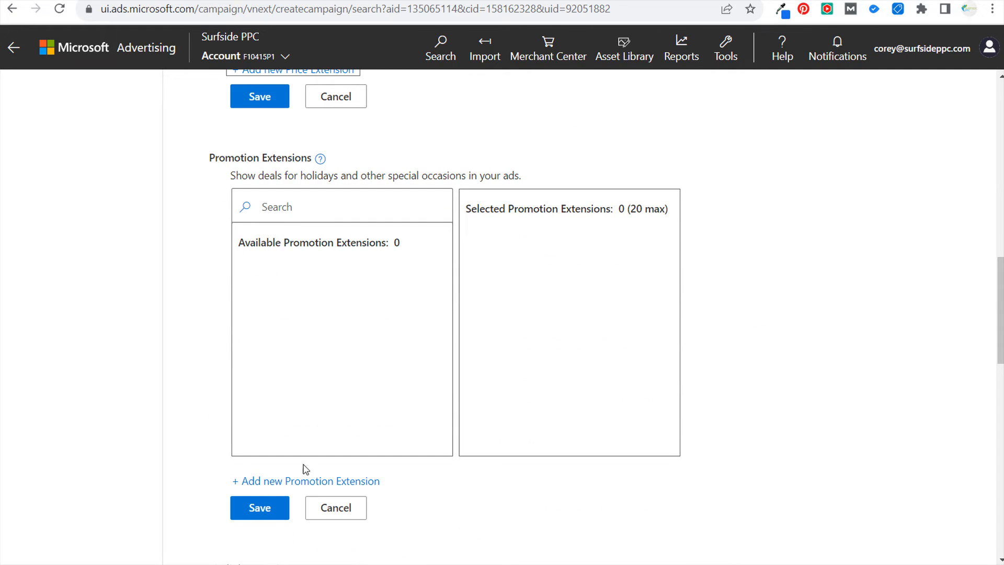
click(283, 482)
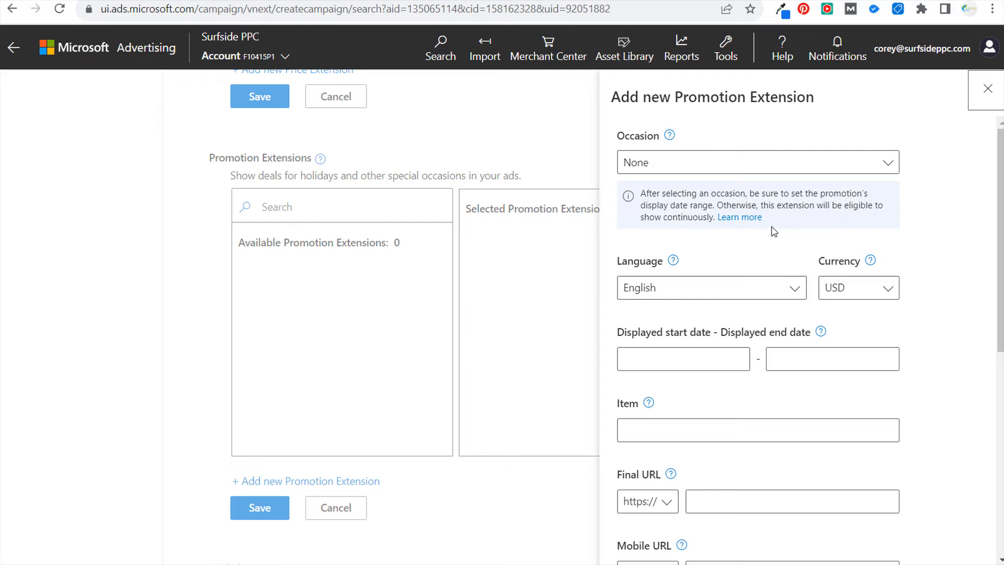
click(796, 168)
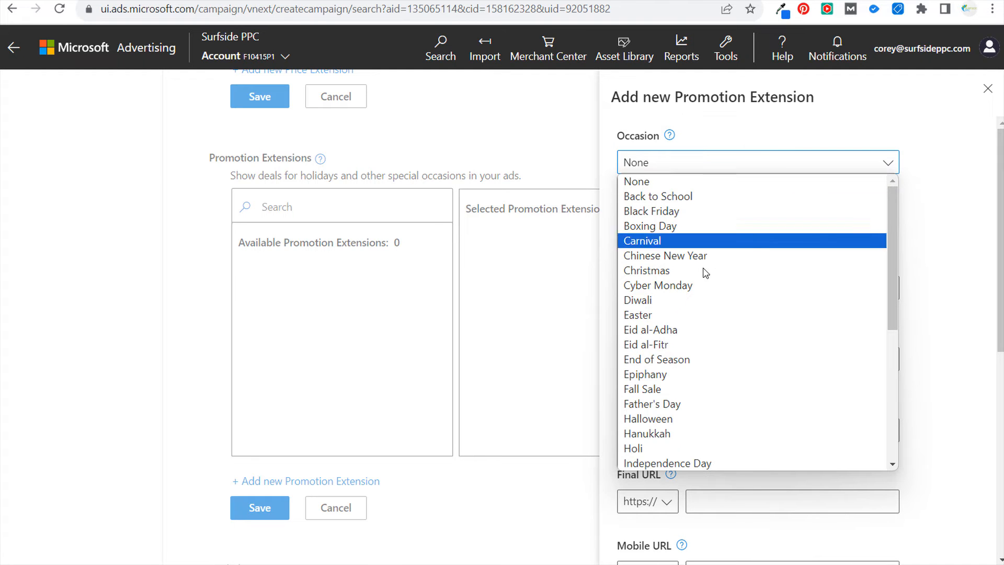
click(731, 181)
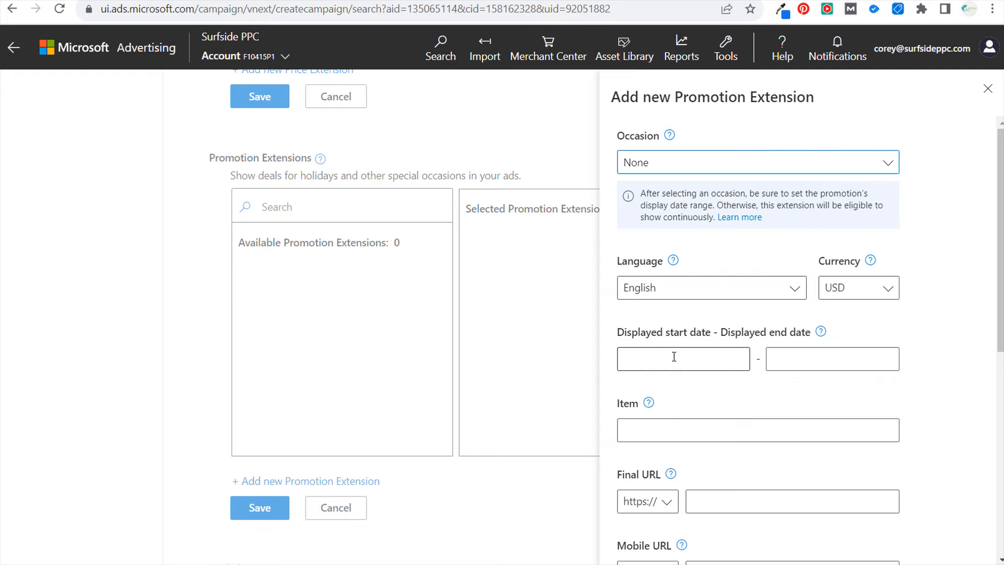
scroll(903, 406, down, 3)
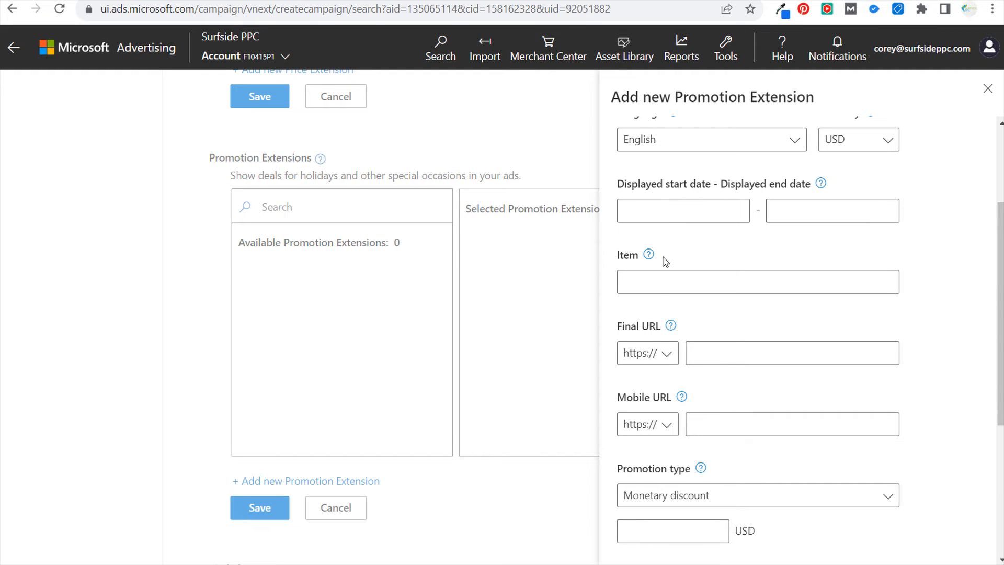
scroll(656, 363, down, 3)
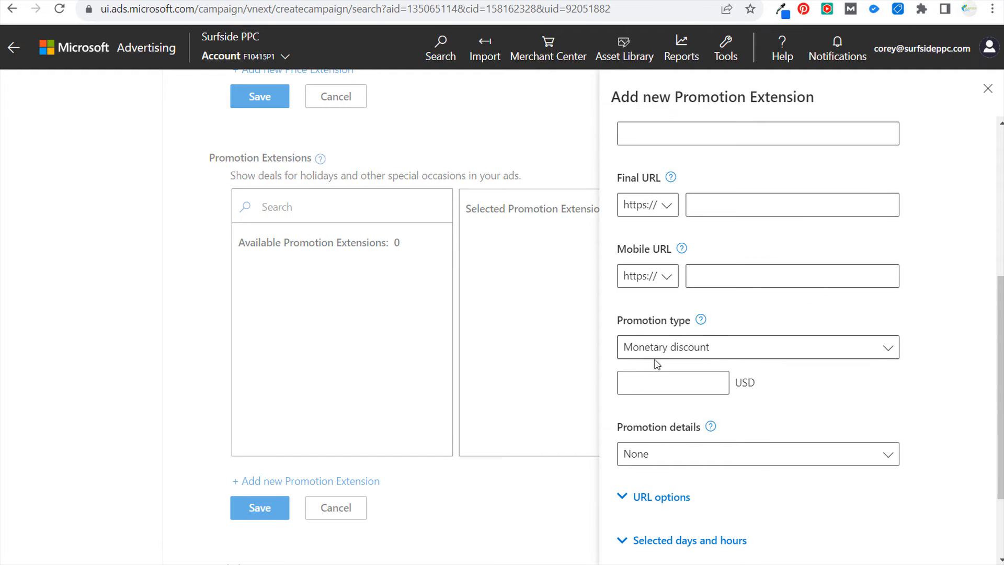
Try the Percent discount promotion type in the new promotion extension and discard the extension.
click(740, 349)
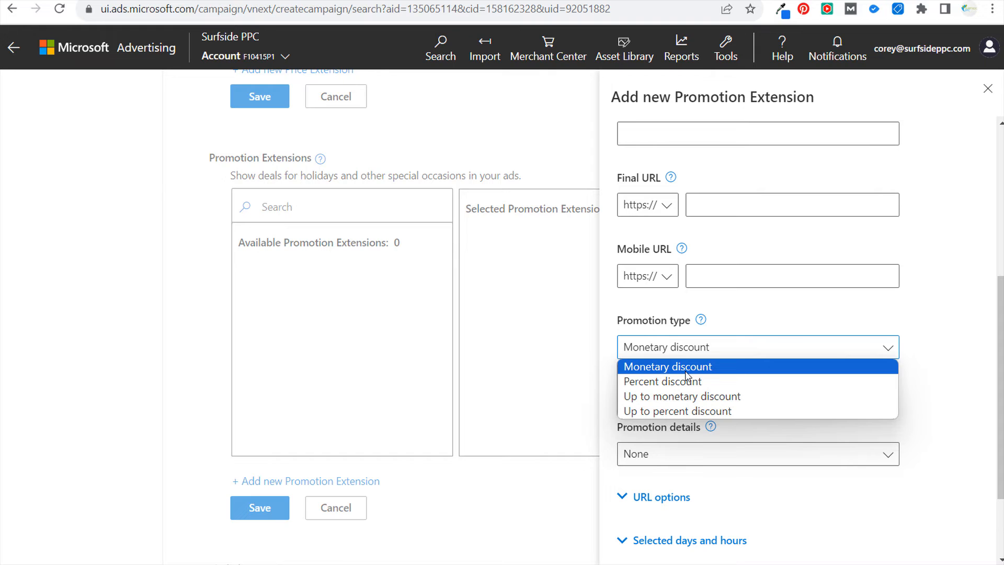
click(671, 382)
click(684, 385)
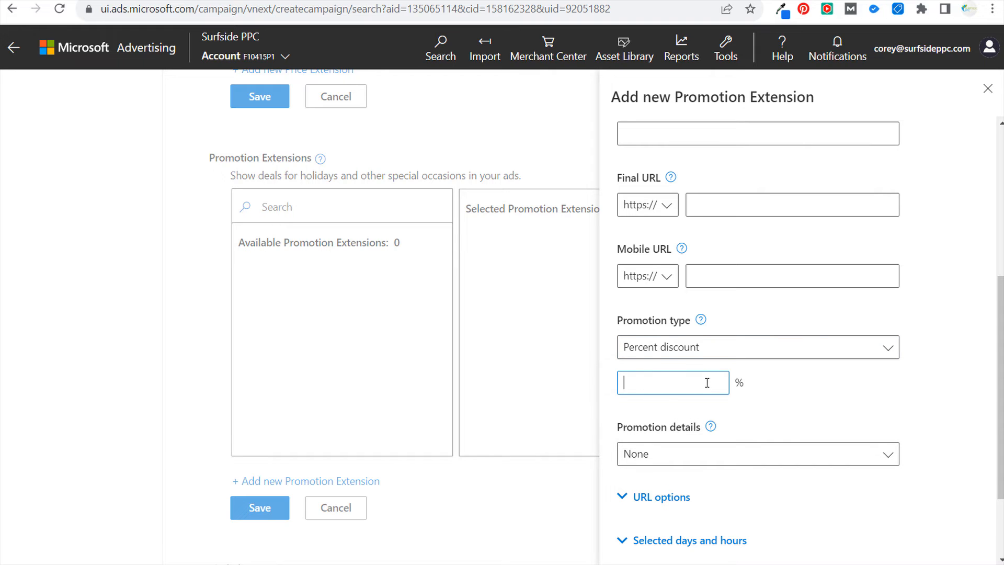
click(987, 89)
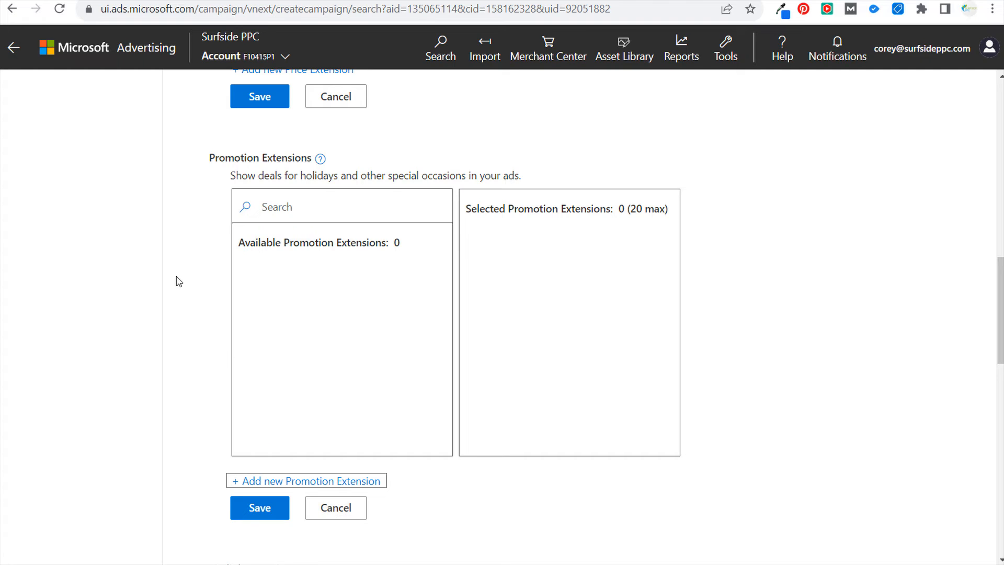
Open a new sitelink extension and examine its link text, description, device preference and URL fields.
scroll(187, 283, down, 3)
scroll(187, 282, down, 6)
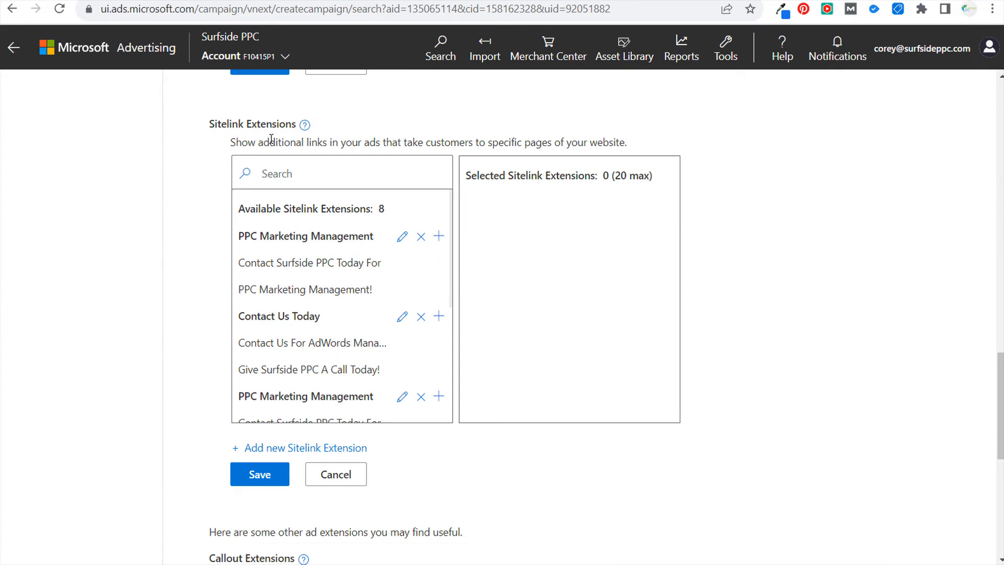
click(265, 449)
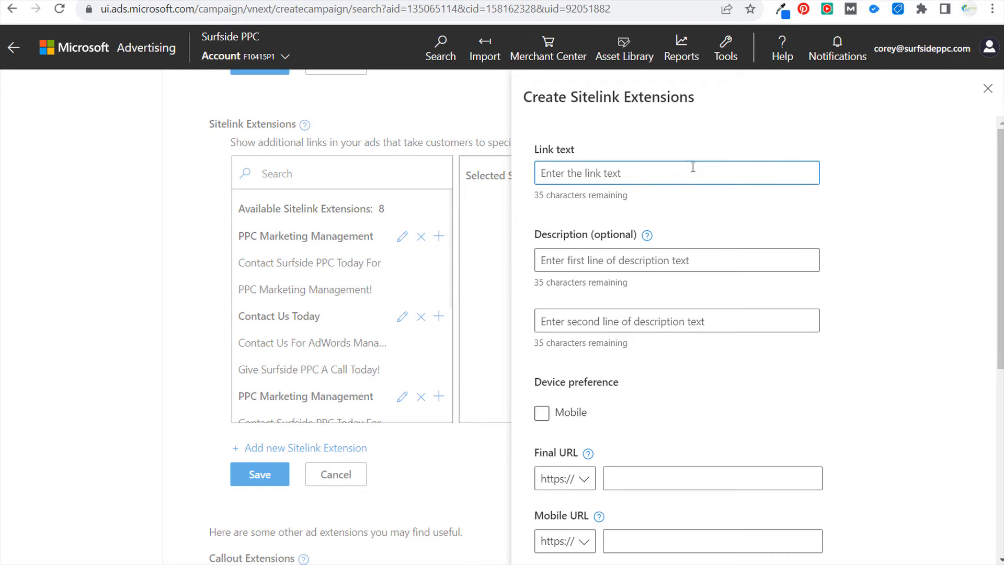
click(694, 320)
scroll(694, 320, down, 3)
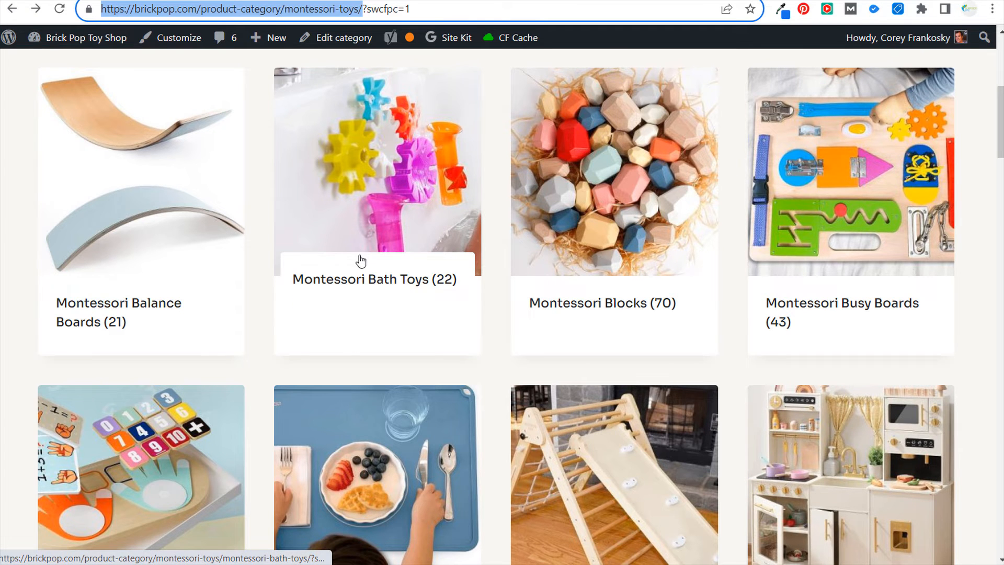
Look over the Montessori subcategories on the Brick Pop store page as possible sitelink targets, and close the sitelink form unsaved.
scroll(812, 314, down, 3)
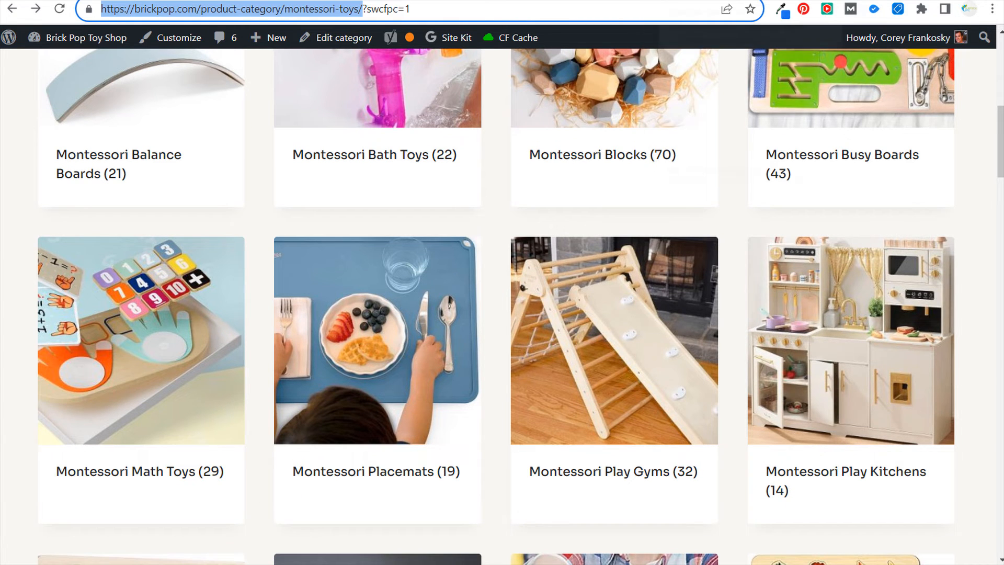
click(737, 1)
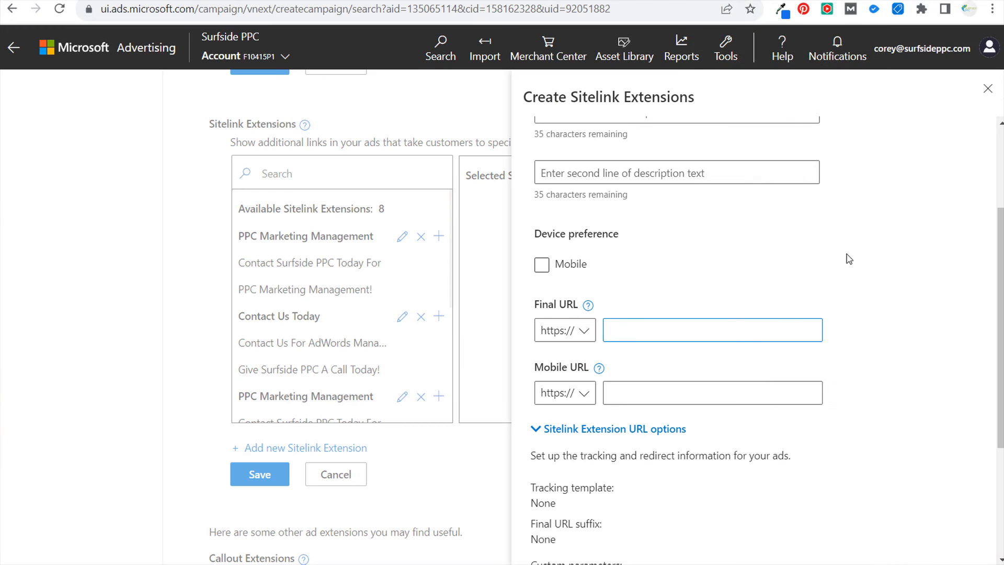
scroll(650, 258, down, 1)
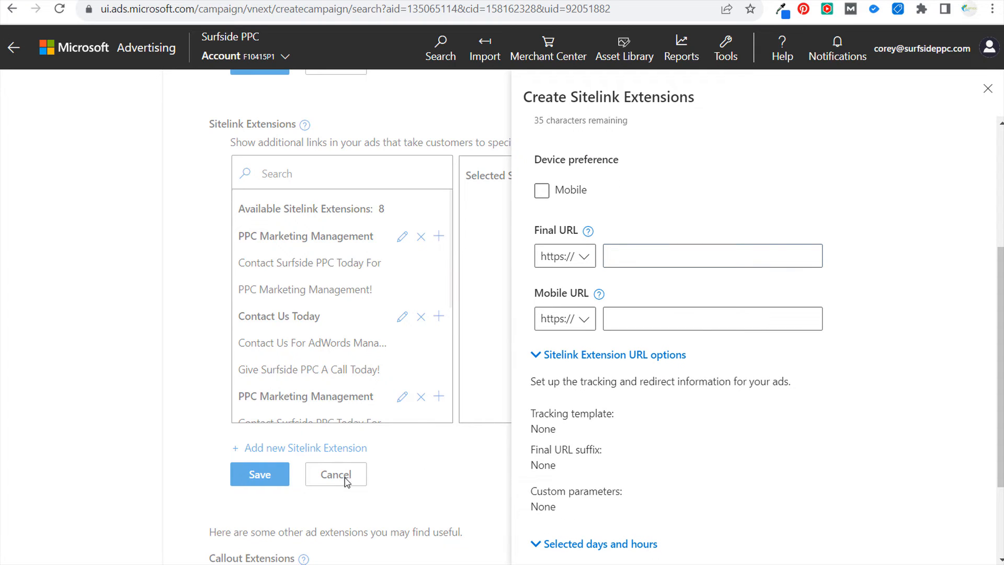
click(988, 89)
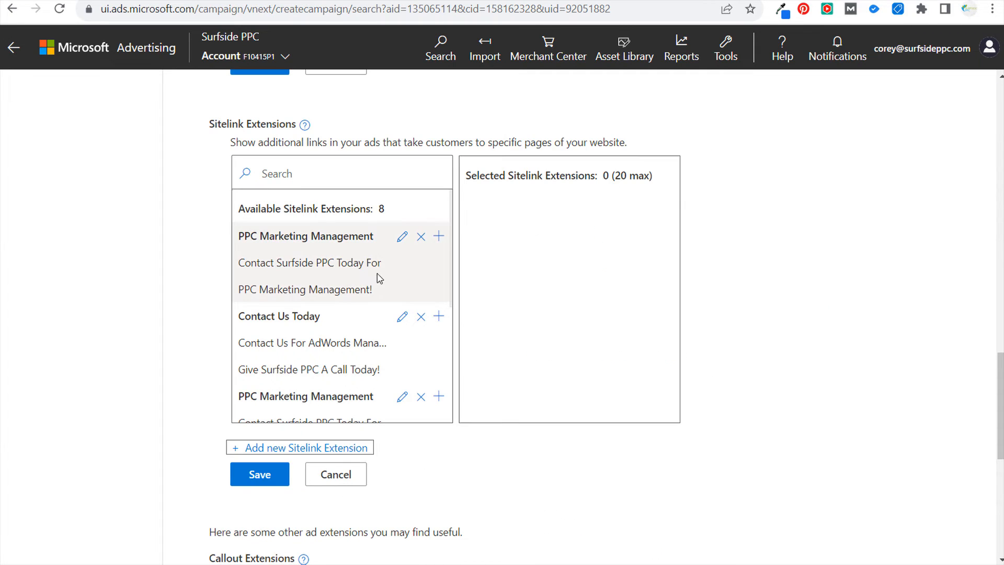
Add the existing PPC Marketing Management sitelink to the selected sitelink extensions and remove it again.
scroll(340, 276, down, 1)
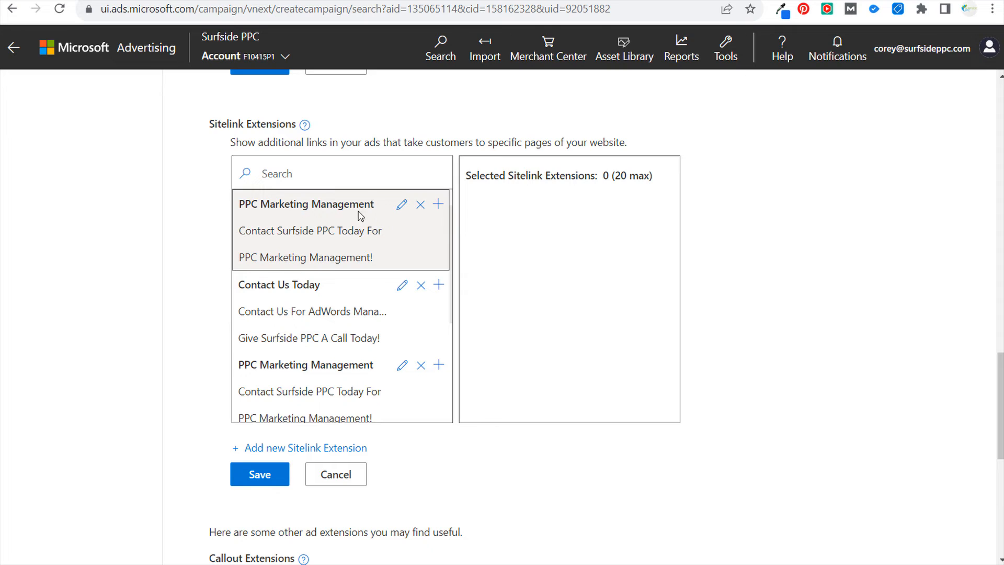
click(438, 204)
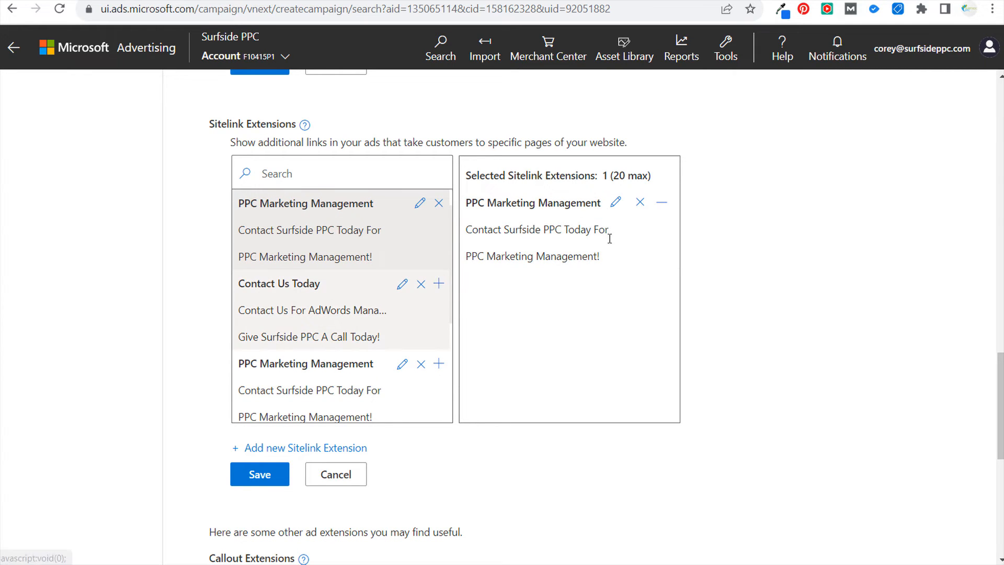
click(662, 205)
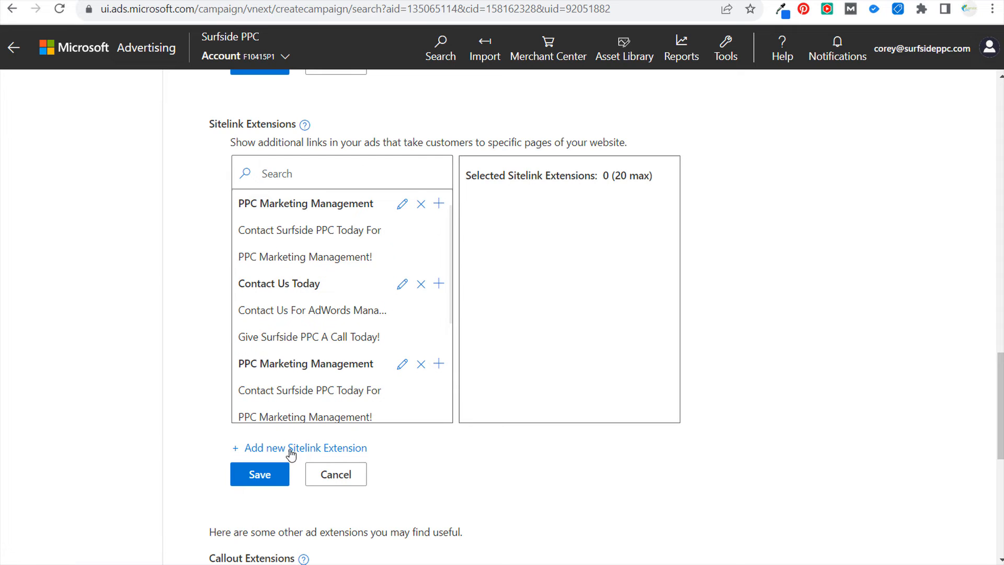
Open a new structured snippet extension, examine the available header types, and cancel both the form and the structured snippet section.
scroll(192, 298, down, 8)
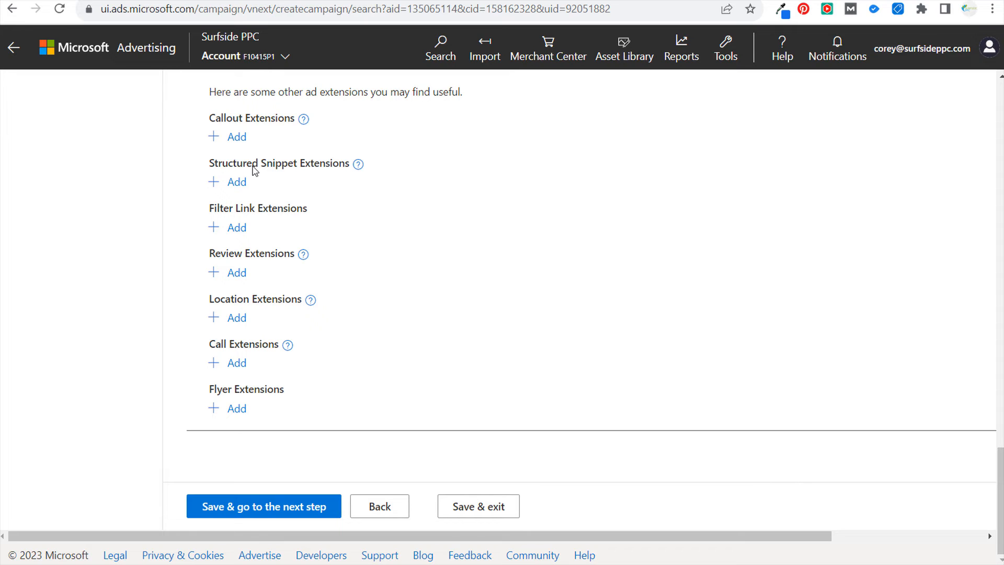
click(230, 183)
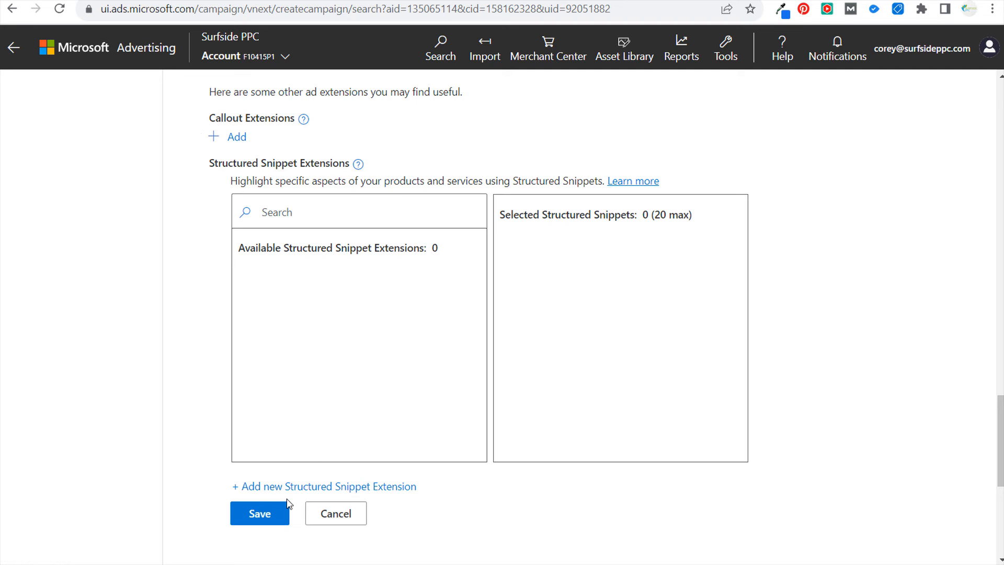
click(301, 486)
click(710, 176)
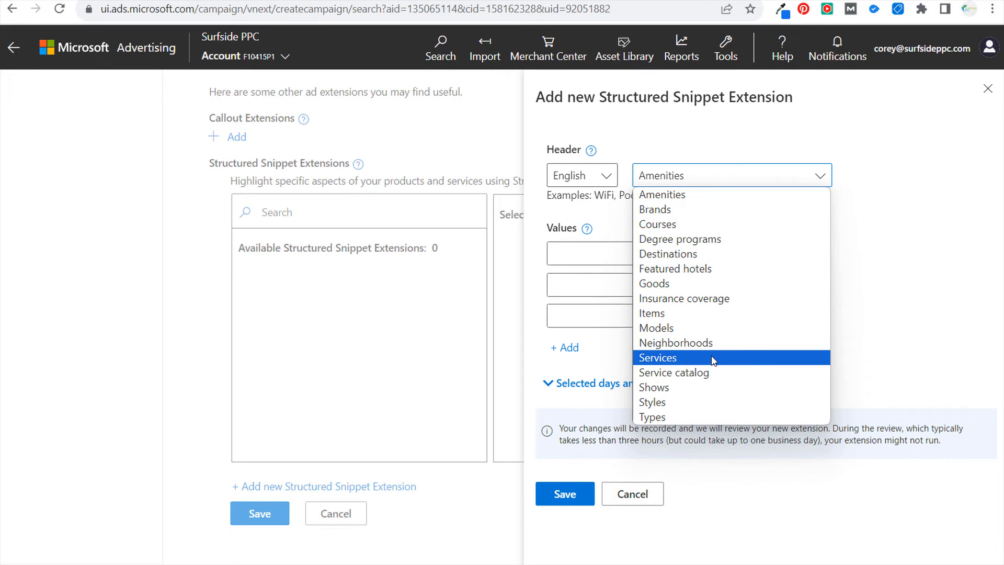
click(703, 138)
click(646, 493)
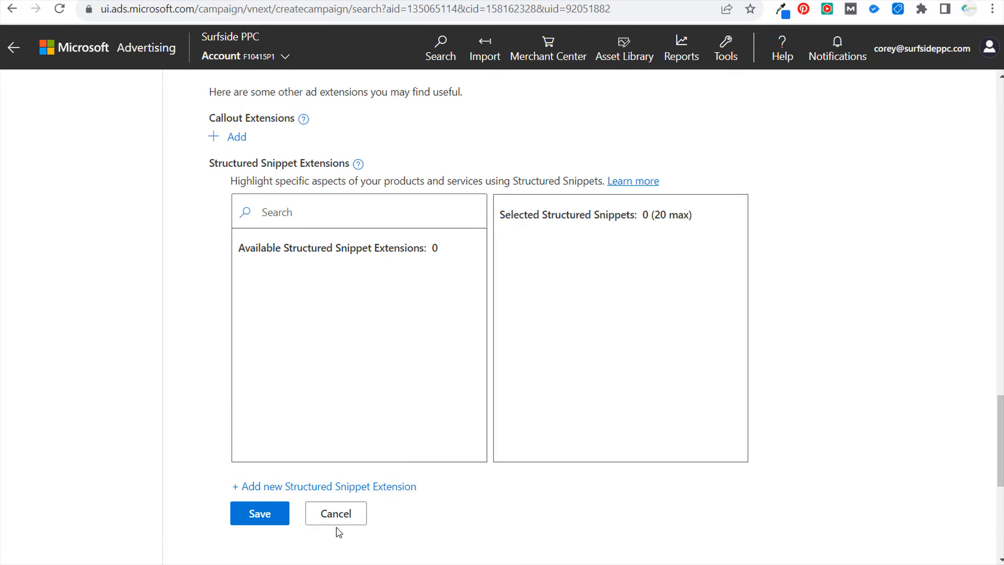
click(336, 514)
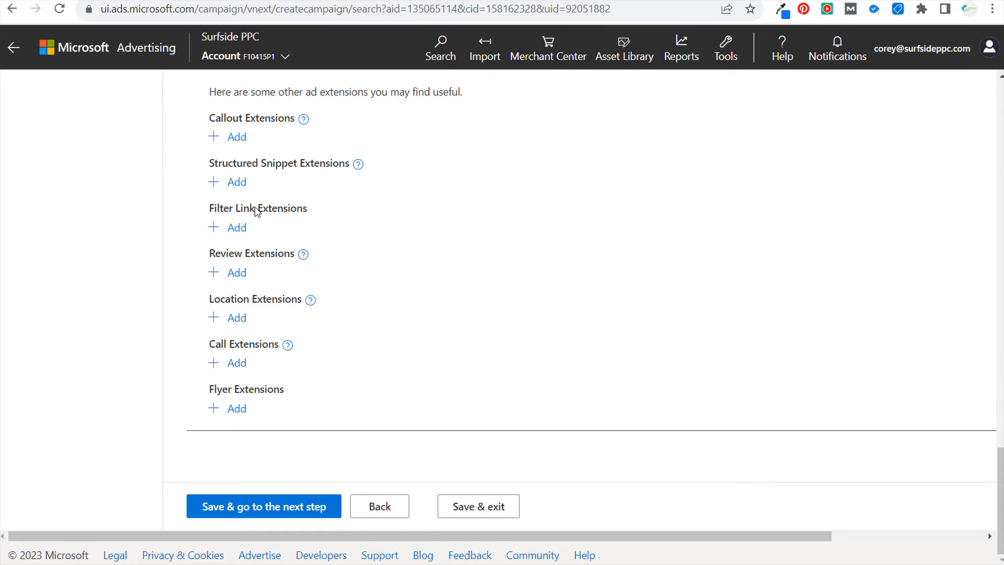
Open a new filter link extension, examine its header types, example values and URL fields, and cancel the filter link setup.
click(234, 226)
drag(230, 235, 439, 230)
click(500, 224)
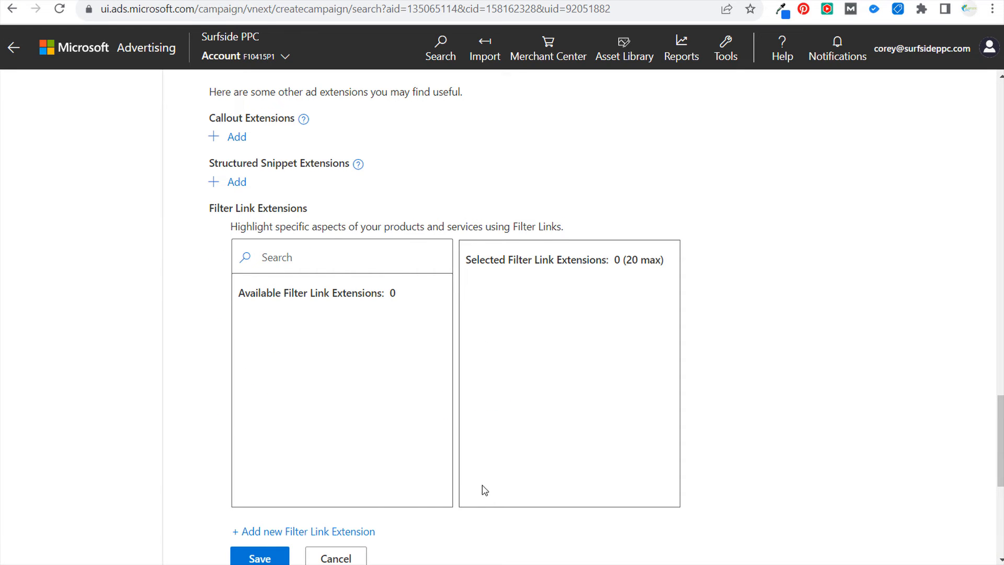
click(325, 531)
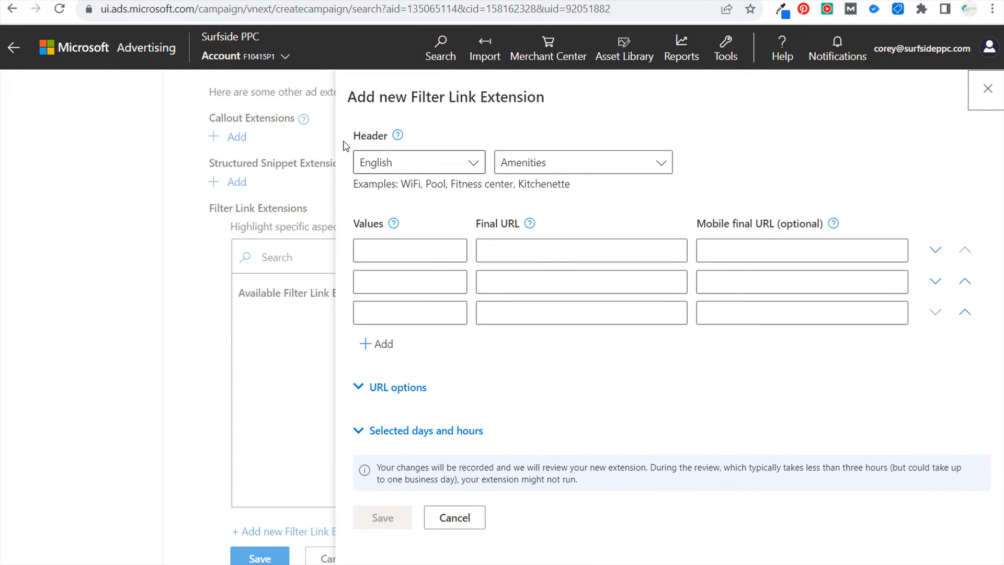
click(665, 163)
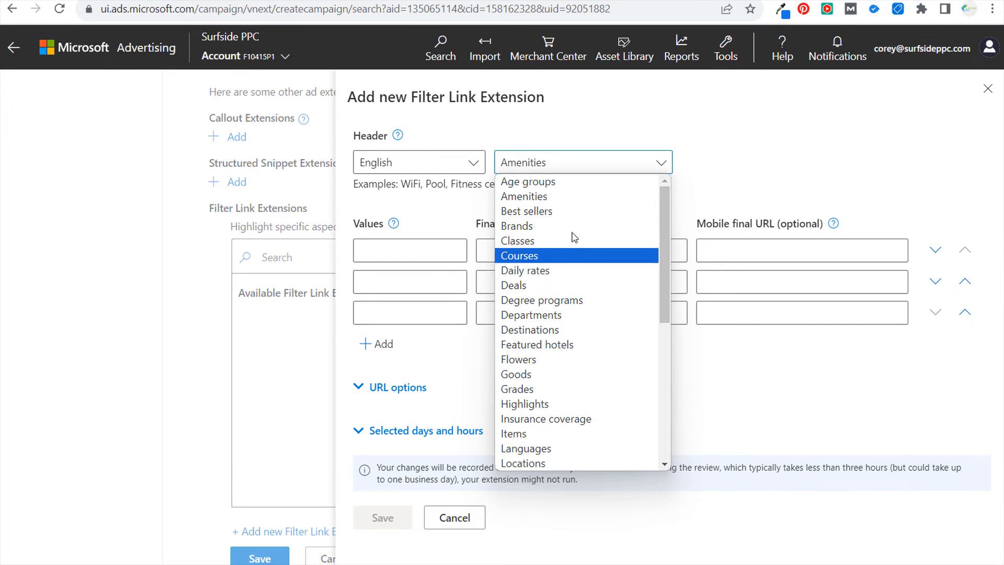
click(565, 97)
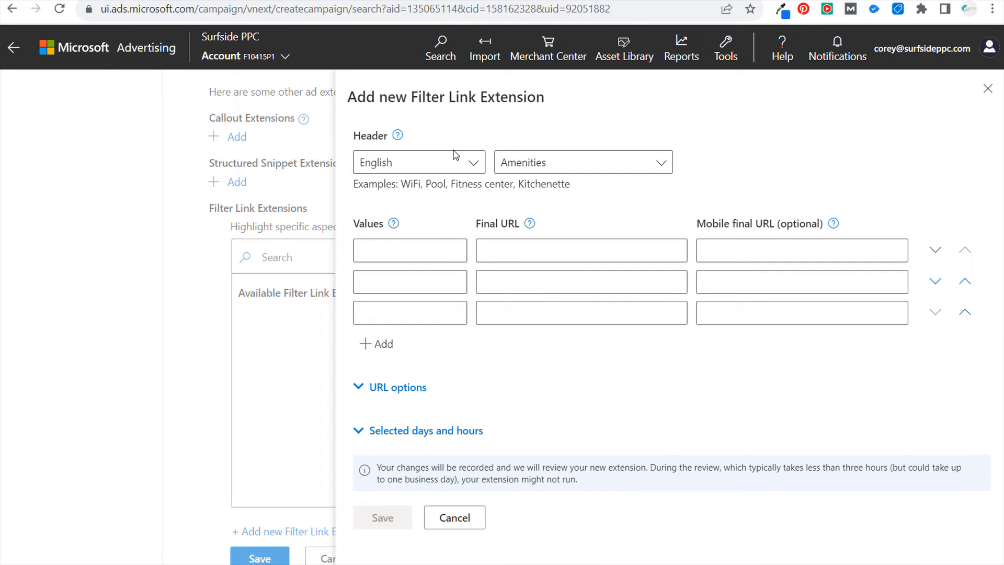
drag(406, 184, 567, 196)
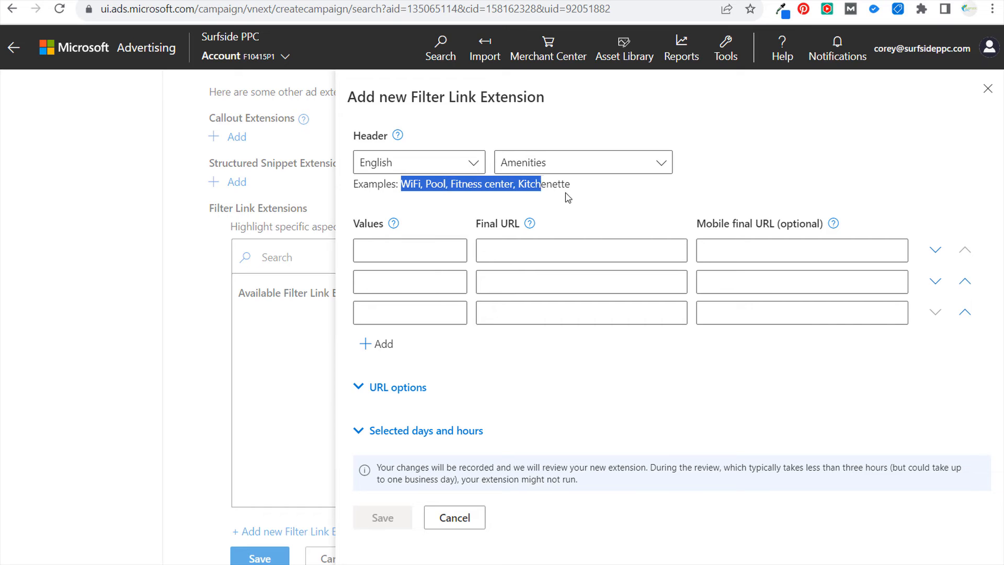
click(596, 196)
click(988, 89)
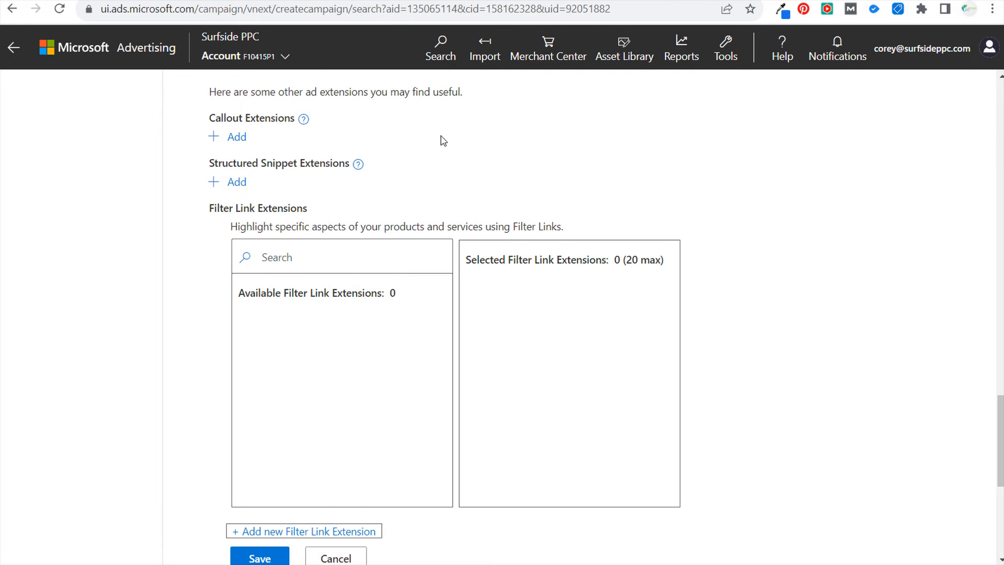
click(345, 561)
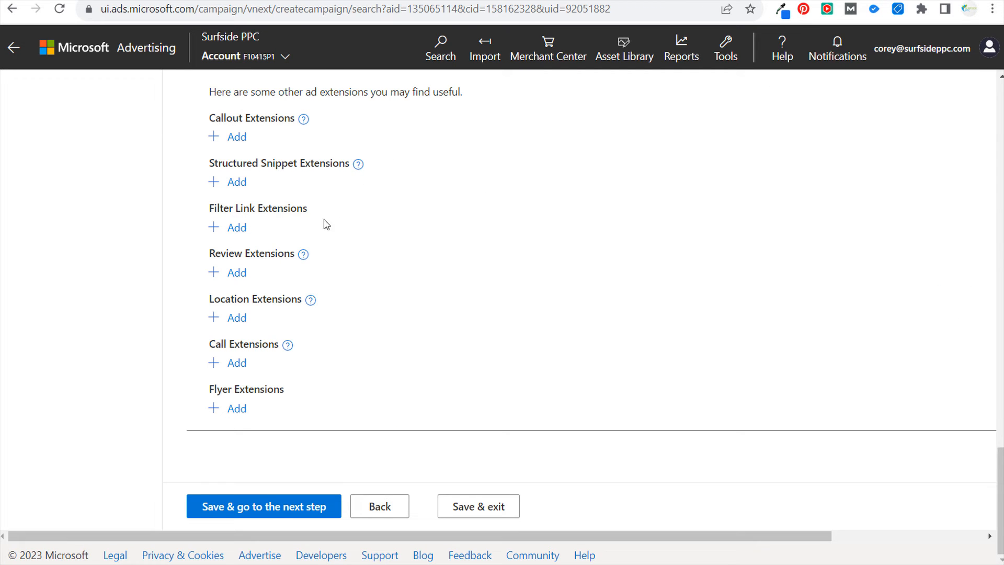
Open a new review extension, examine its format, review text and source fields, and cancel both the form and the review extension section.
click(233, 274)
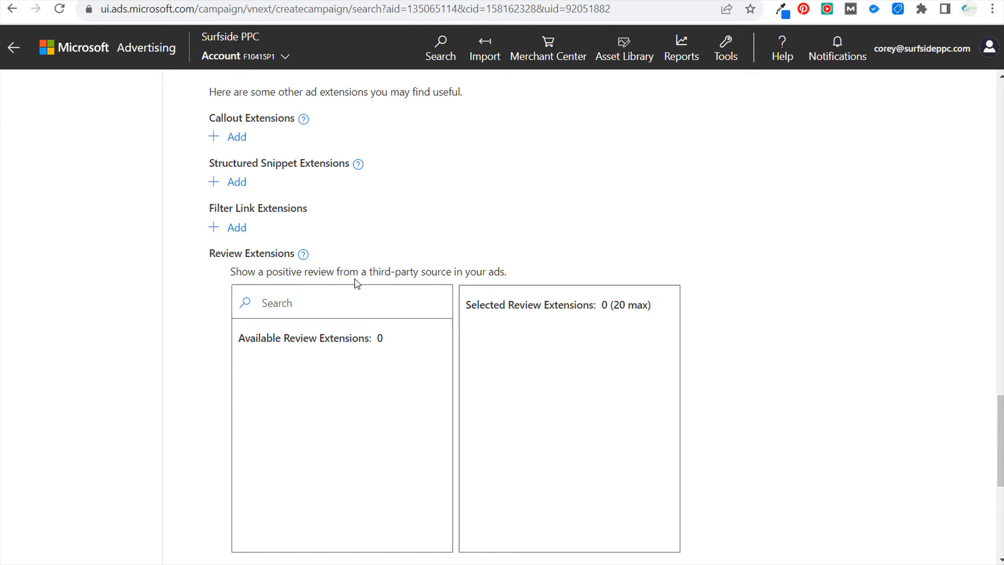
drag(350, 273, 452, 273)
click(452, 272)
scroll(718, 273, down, 1)
scroll(717, 273, down, 5)
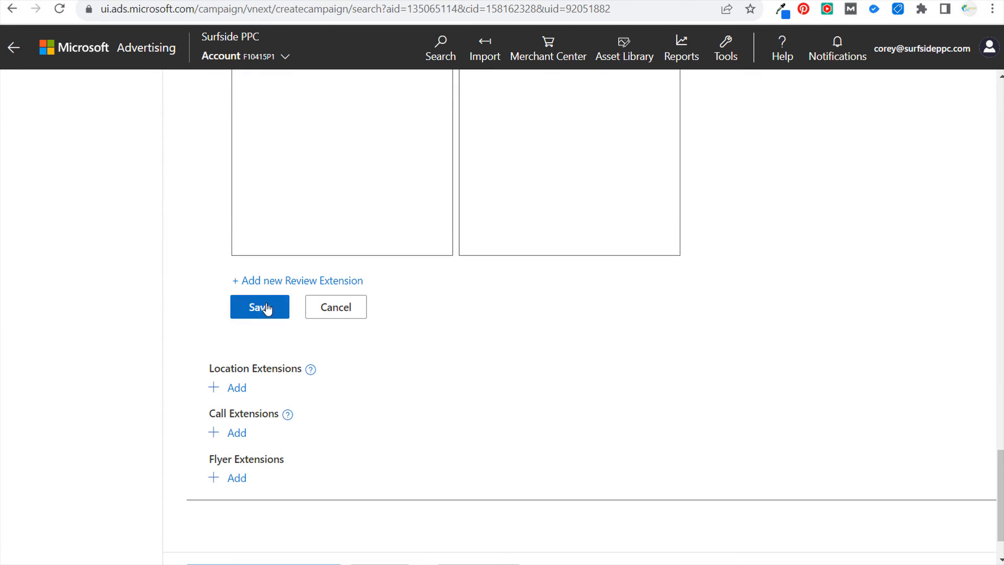
click(280, 279)
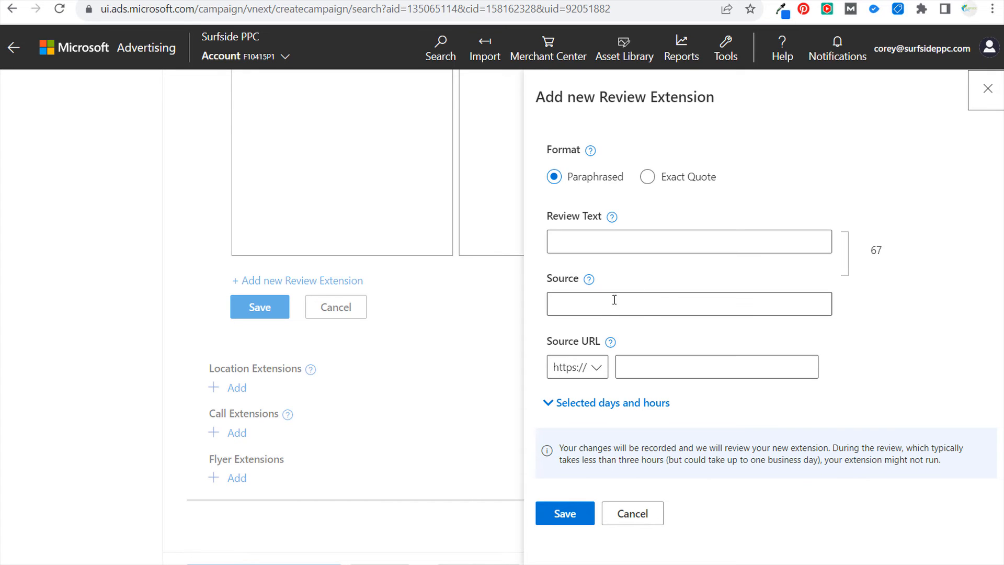
click(652, 312)
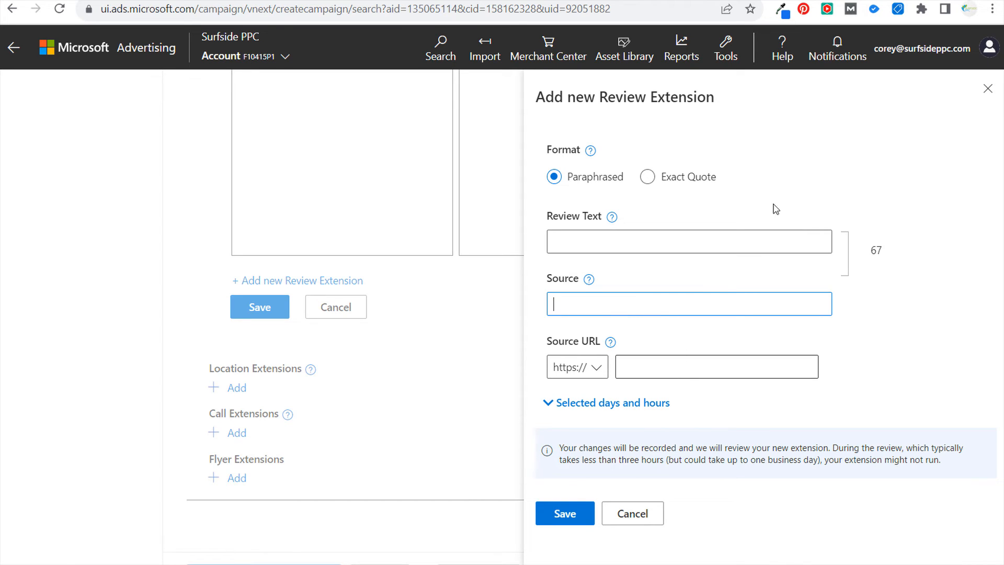
click(988, 88)
click(364, 309)
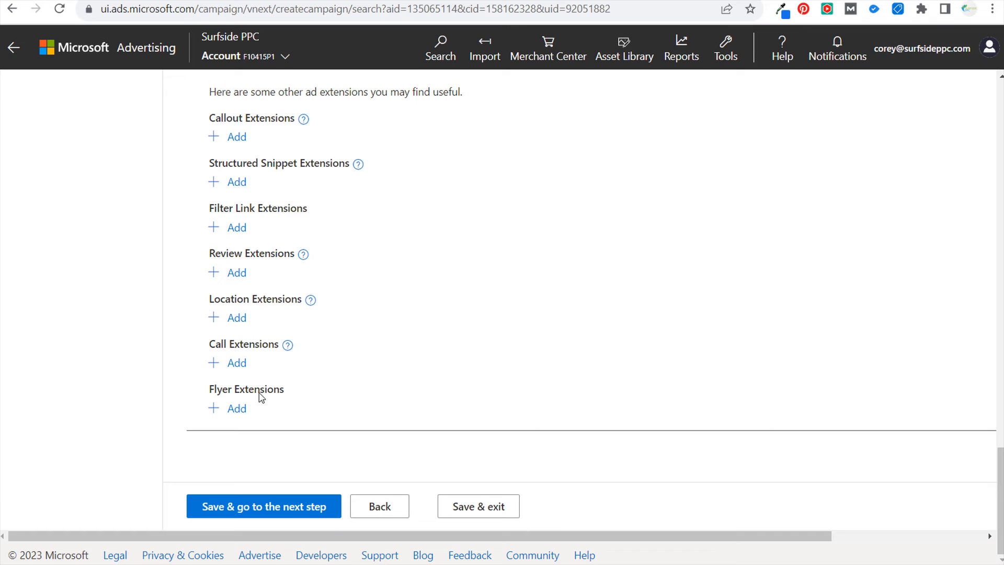
Open a new flyer extension, examine its image requirements, URL, description, date and store fields, and cancel the flyer extension setup.
click(236, 408)
scroll(755, 280, down, 7)
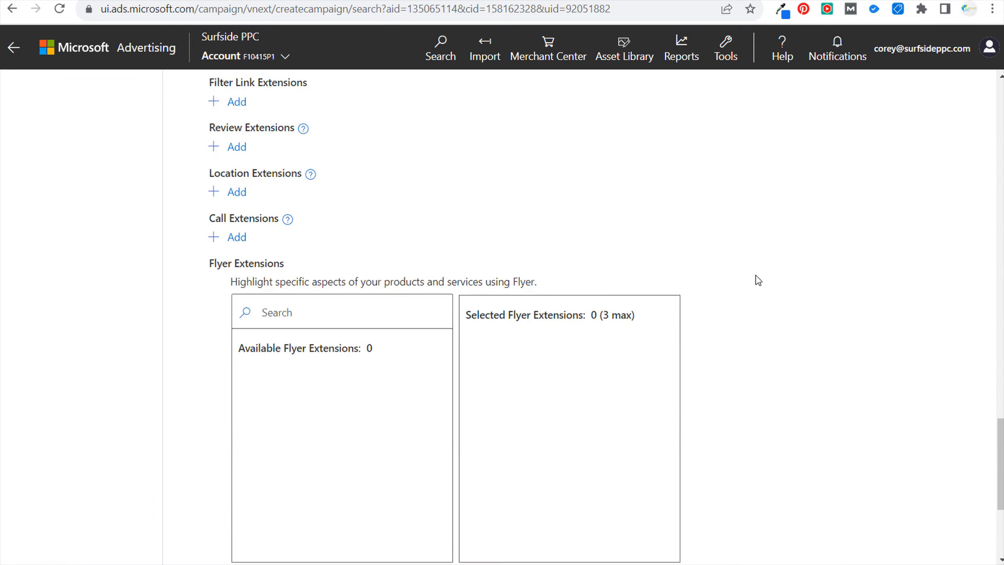
click(338, 353)
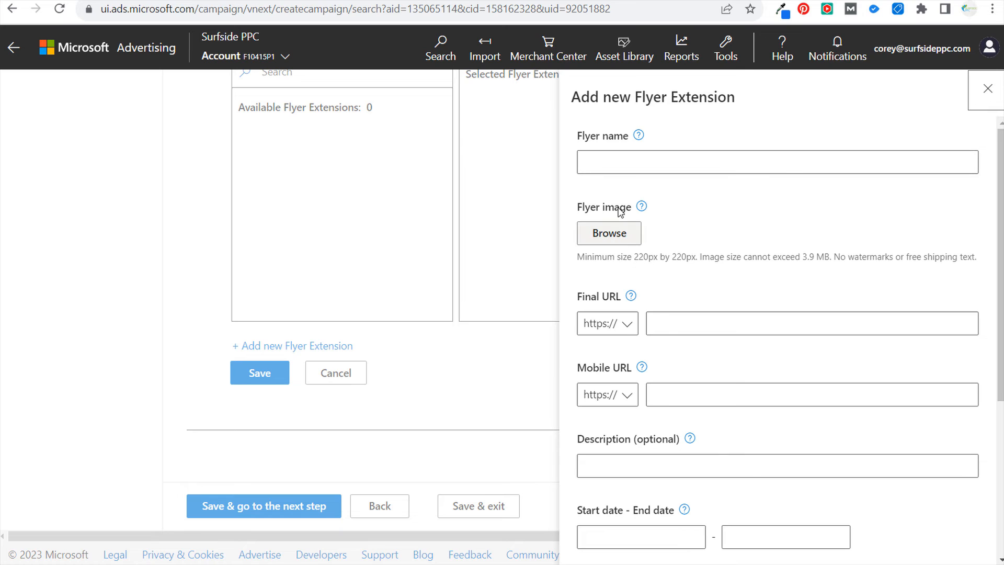
drag(594, 258, 799, 269)
click(799, 269)
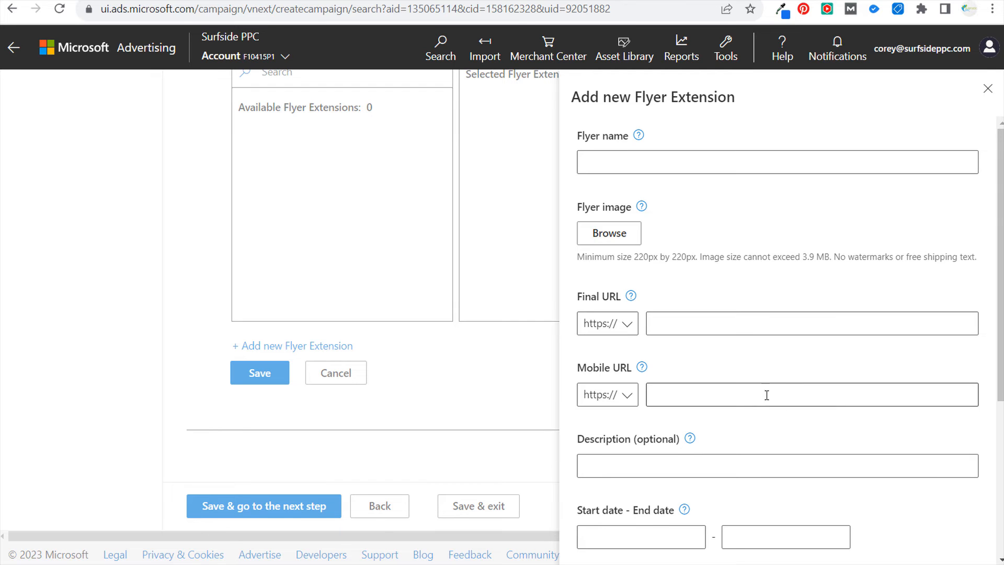
scroll(767, 394, down, 3)
scroll(785, 399, down, 2)
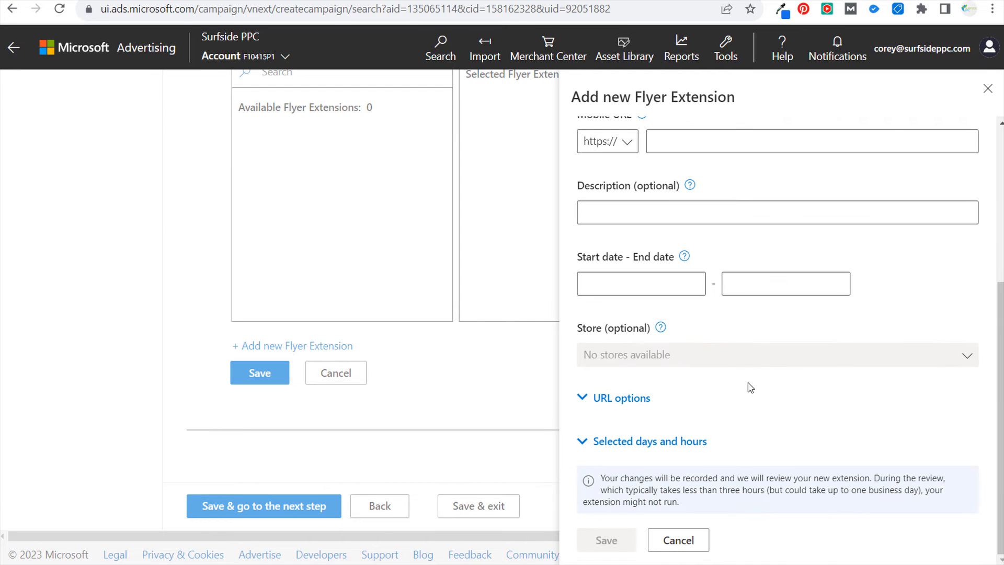
scroll(787, 182, up, 5)
key(Escape)
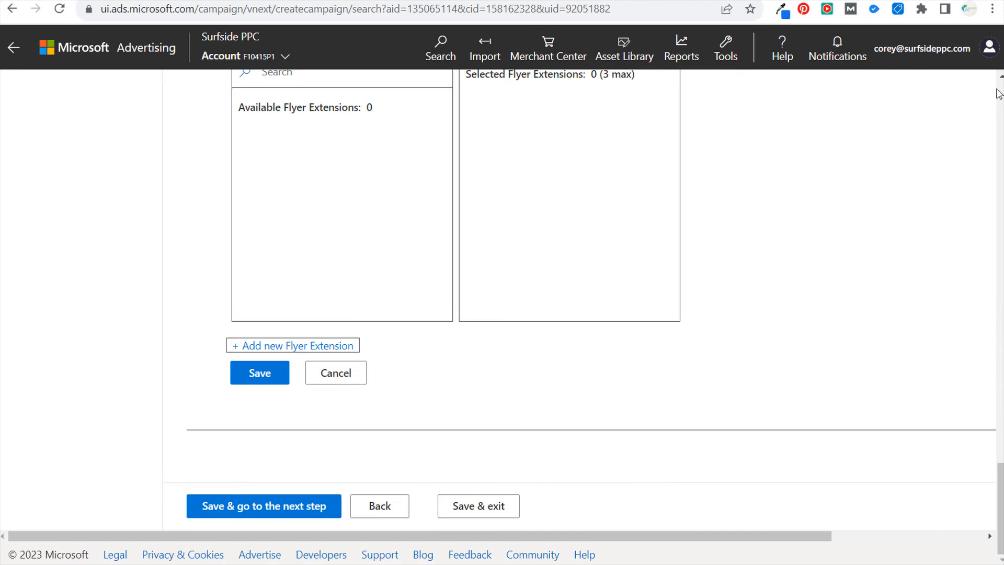
click(353, 375)
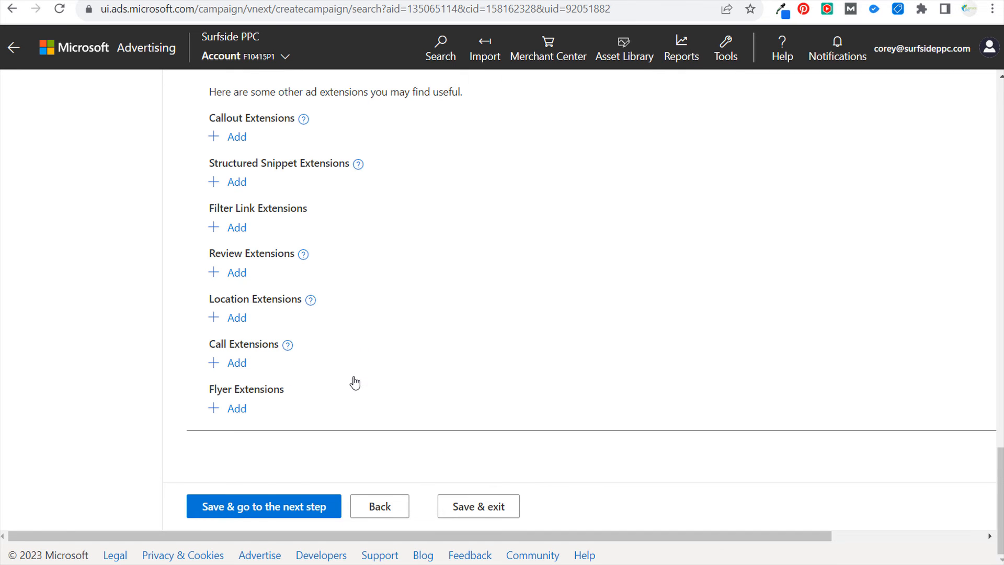
Create and save the Montessori Busy Boards ad with its prefilled headlines and descriptions, and save the ads page to continue to budget and bids.
click(271, 515)
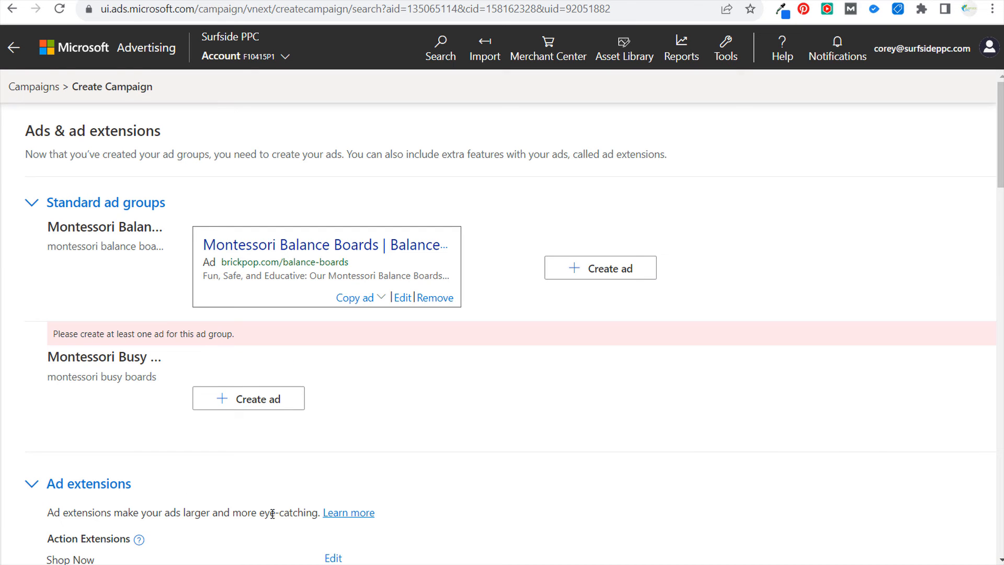
click(256, 399)
scroll(699, 274, down, 3)
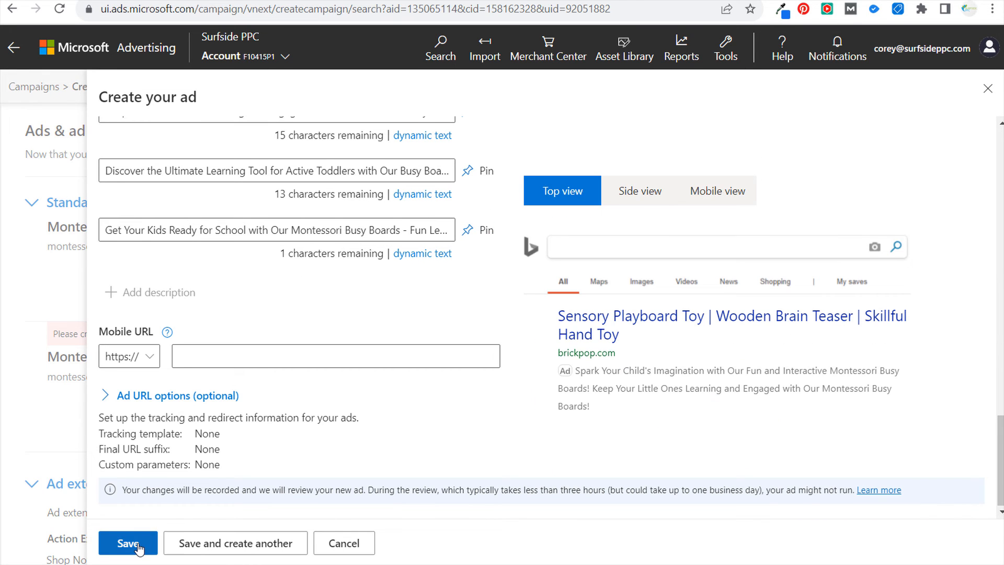
click(128, 543)
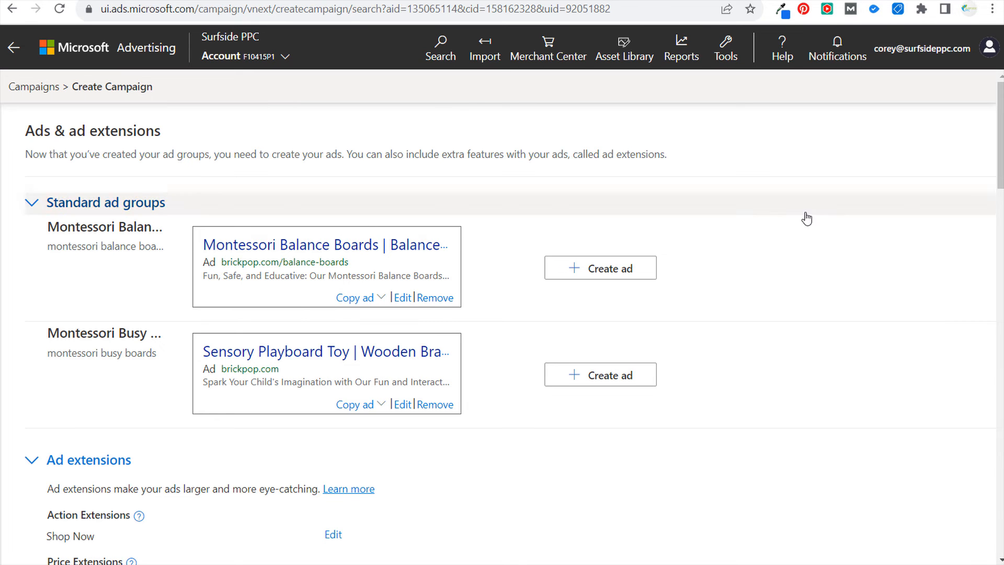
scroll(757, 251, down, 7)
scroll(750, 280, down, 10)
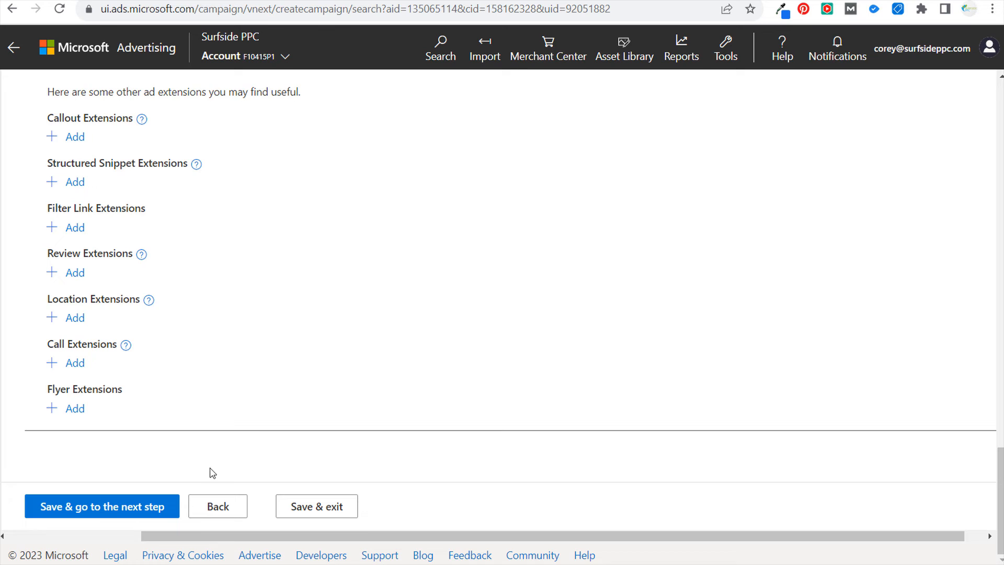
click(103, 508)
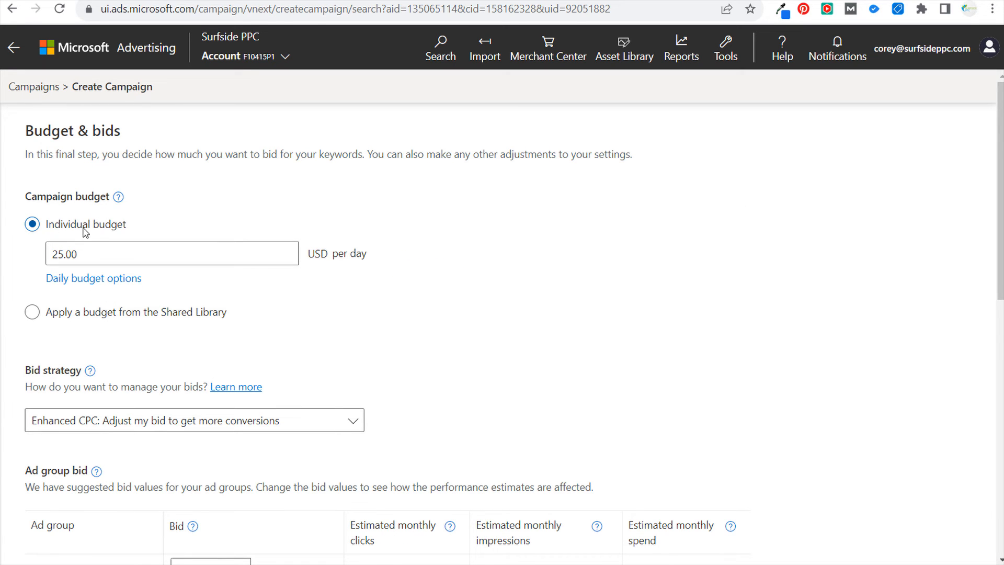
Check the individual daily budget set for the campaign.
click(124, 254)
drag(119, 255, 1, 267)
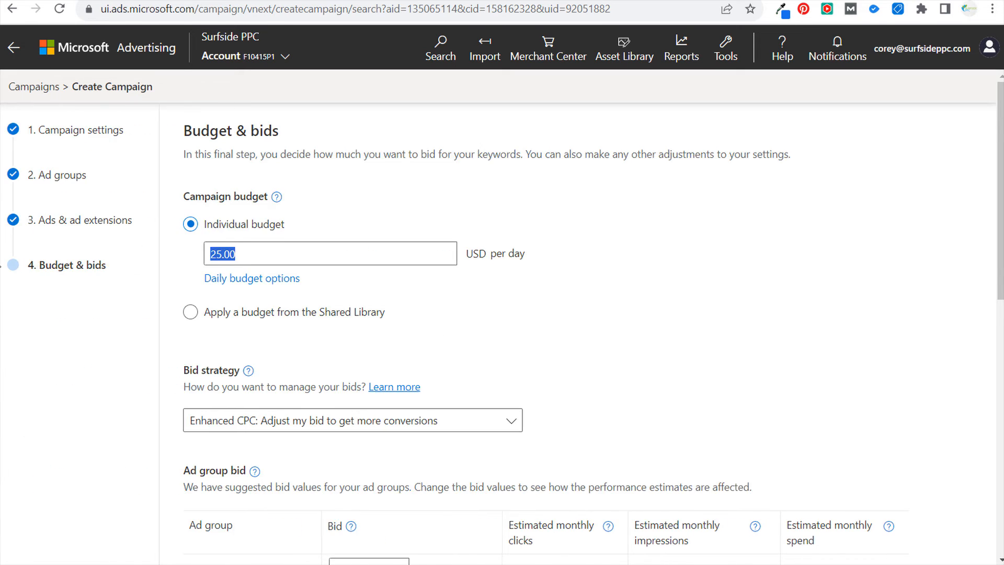
click(321, 225)
scroll(680, 287, down, 1)
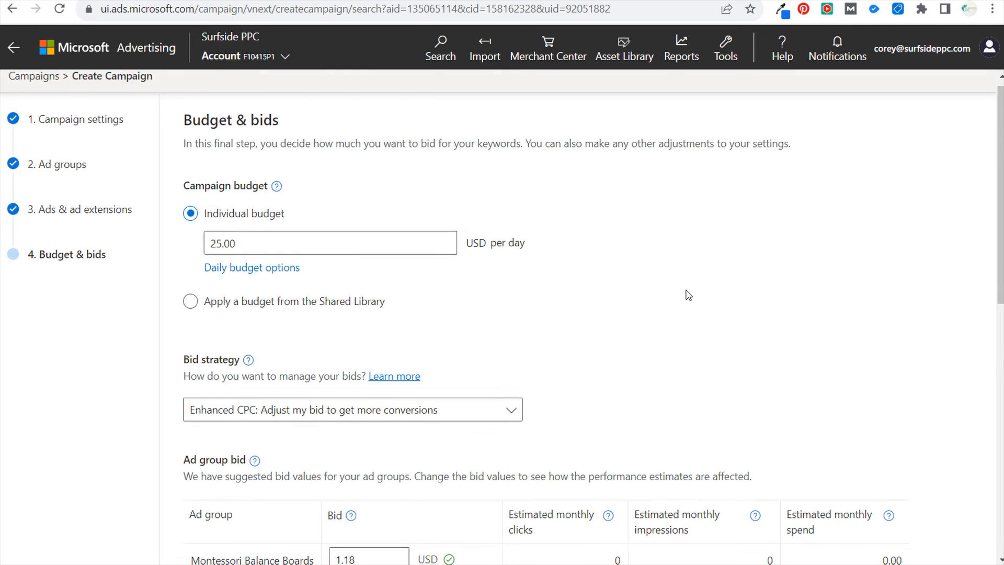
Set the bid strategy to Target CPA with a target cost per acquisition of 5.00 USD.
scroll(689, 294, down, 3)
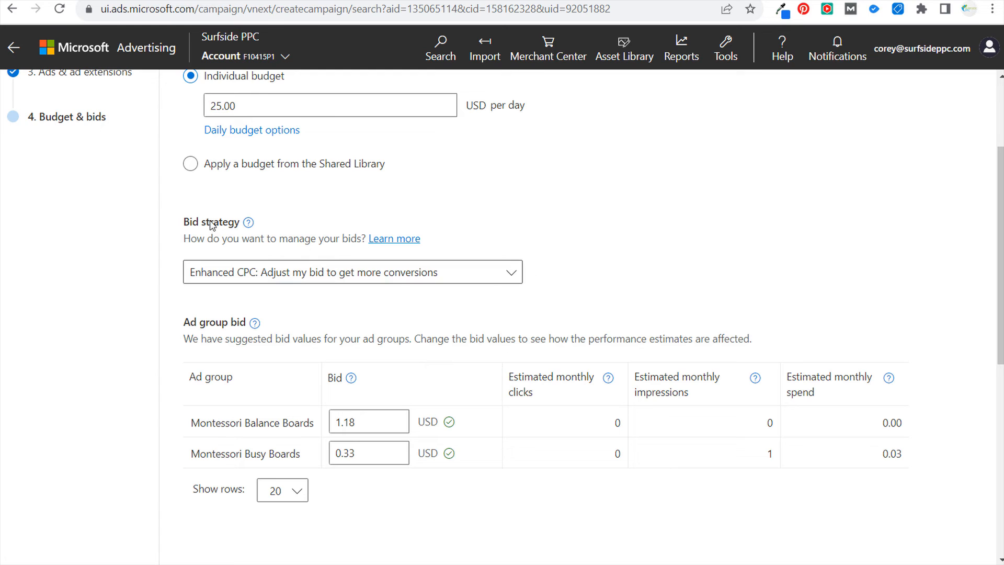
click(266, 271)
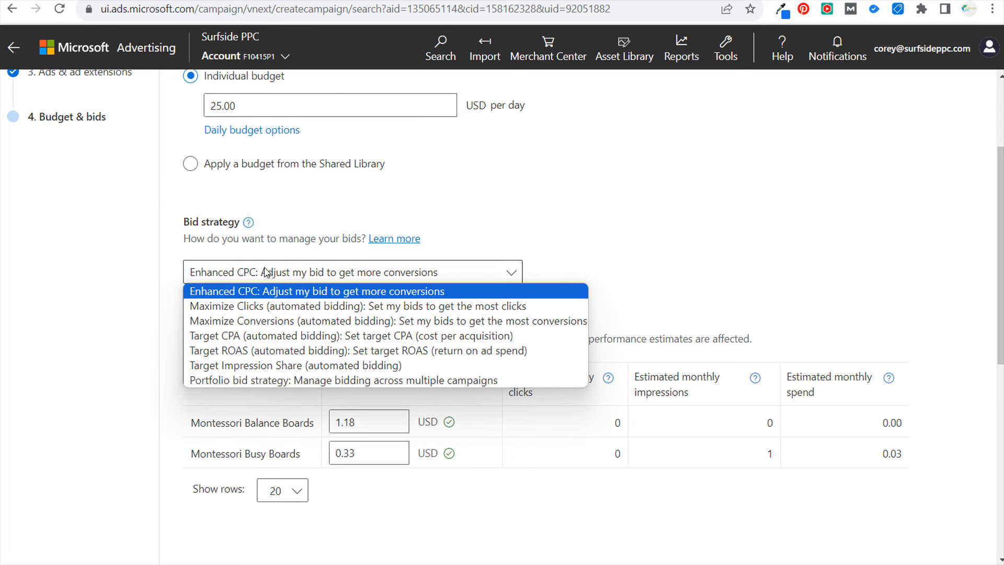
click(264, 338)
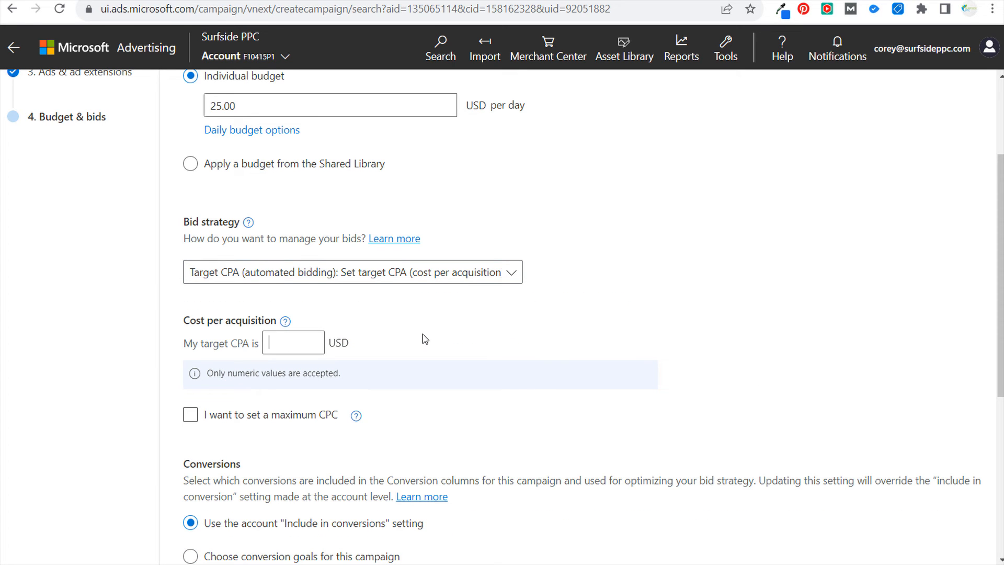
text(5.00)
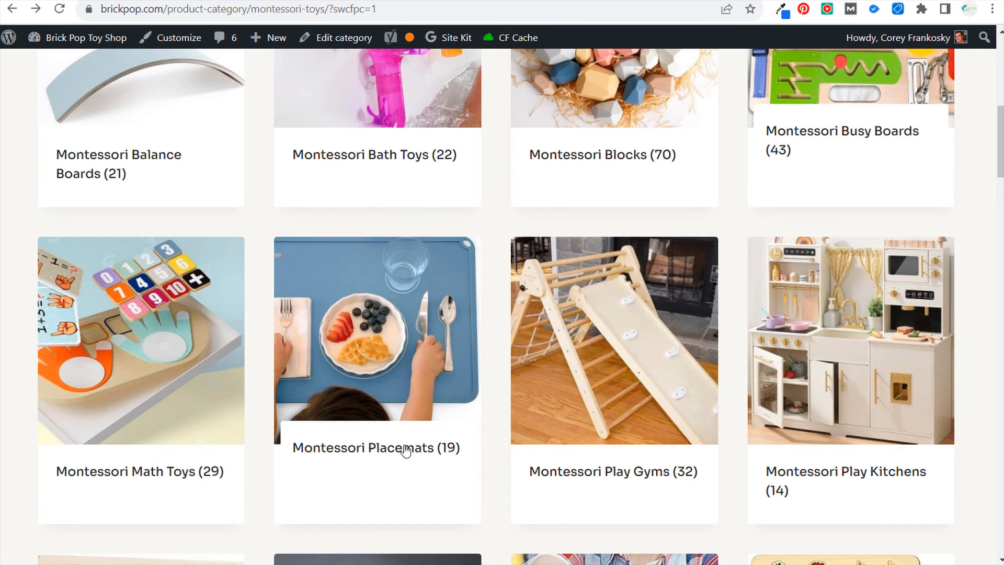
Look over the Montessori categories on the Brick Pop store page, return to the campaign, and enable a maximum CPC of 1.00 USD.
scroll(361, 446, down, 10)
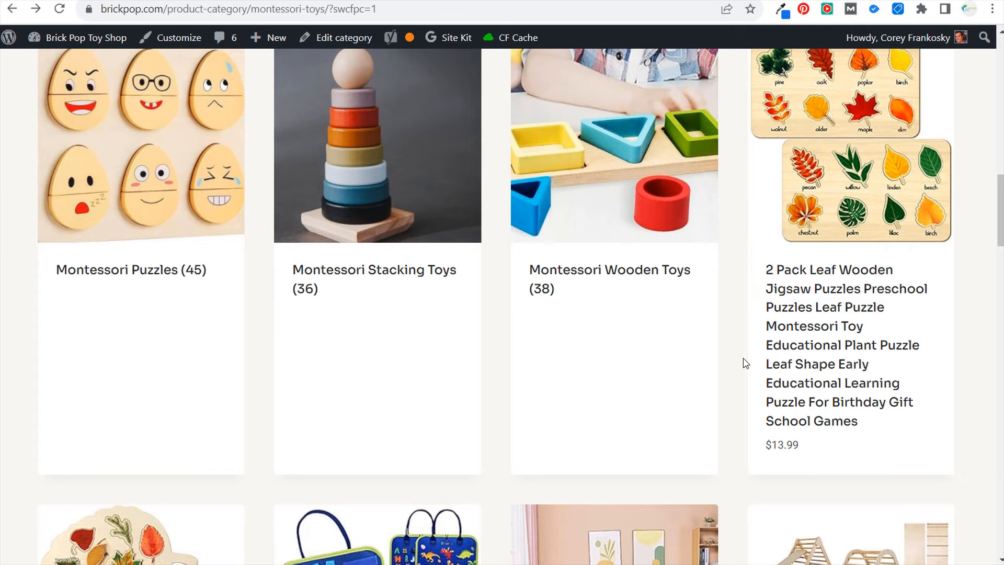
click(680, 0)
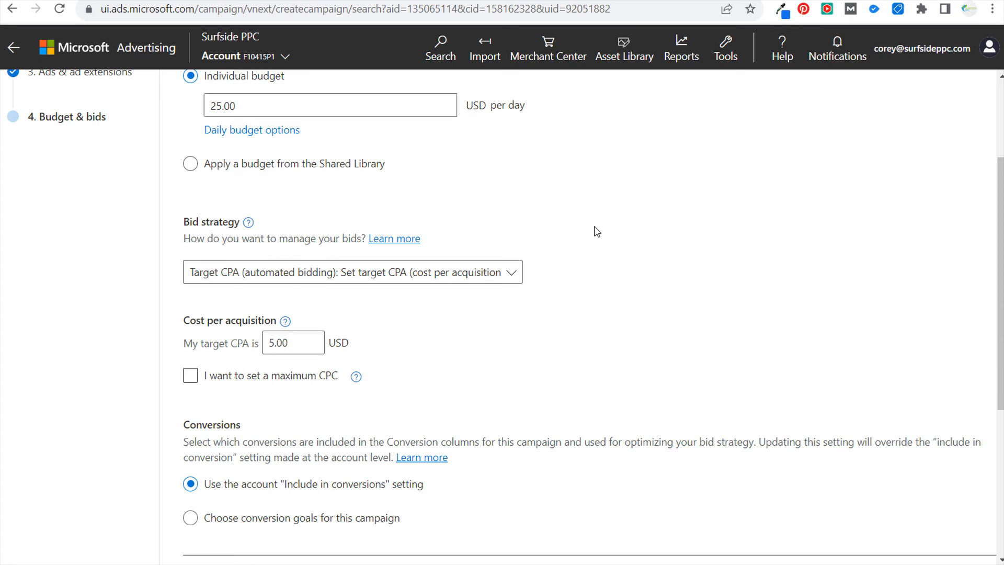
click(190, 378)
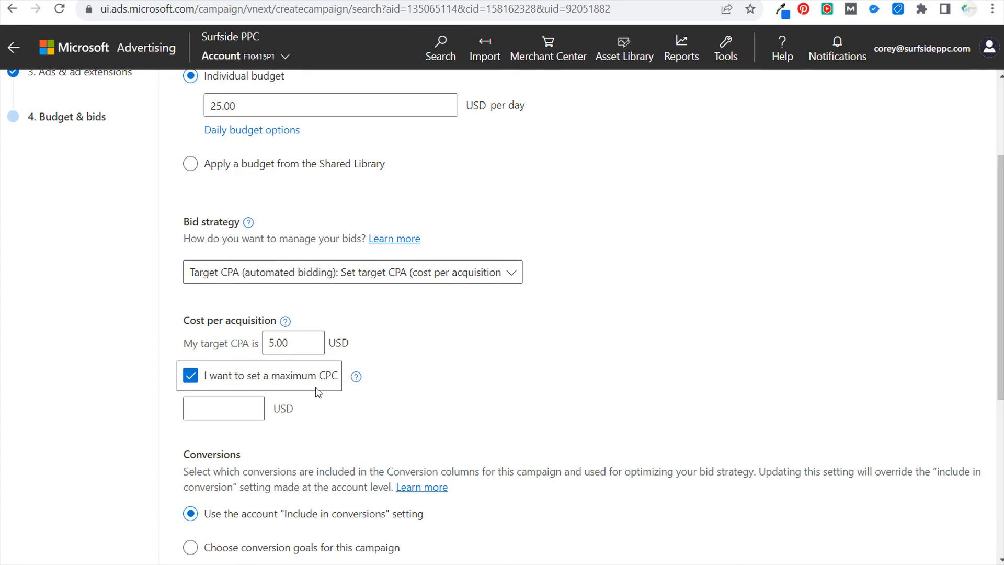
click(230, 410)
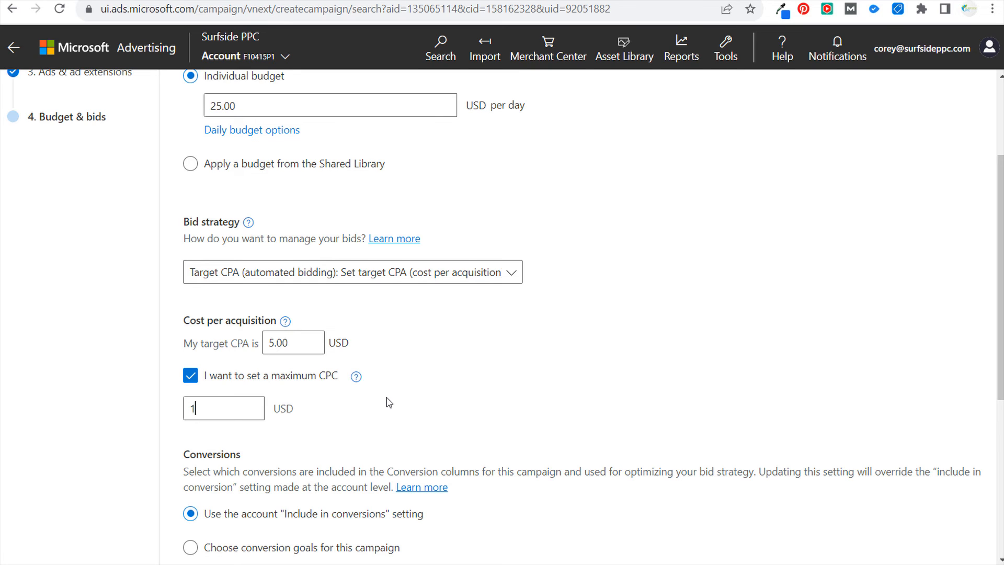
text(.00)
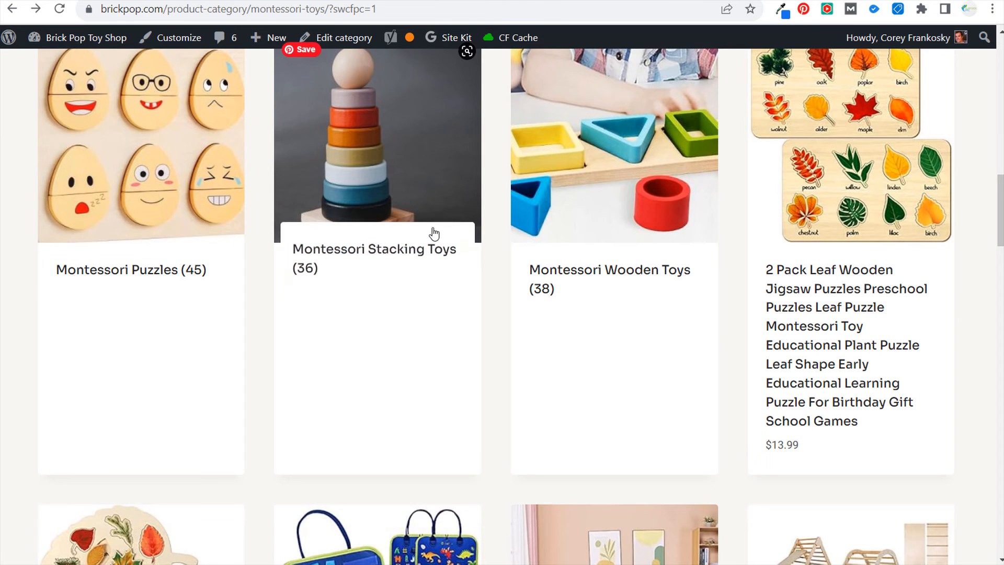
Switch back to the Brick Pop store page and look through the Montessori toy categories from the stacking toys upward.
scroll(433, 232, up, 6)
scroll(216, 446, down, 6)
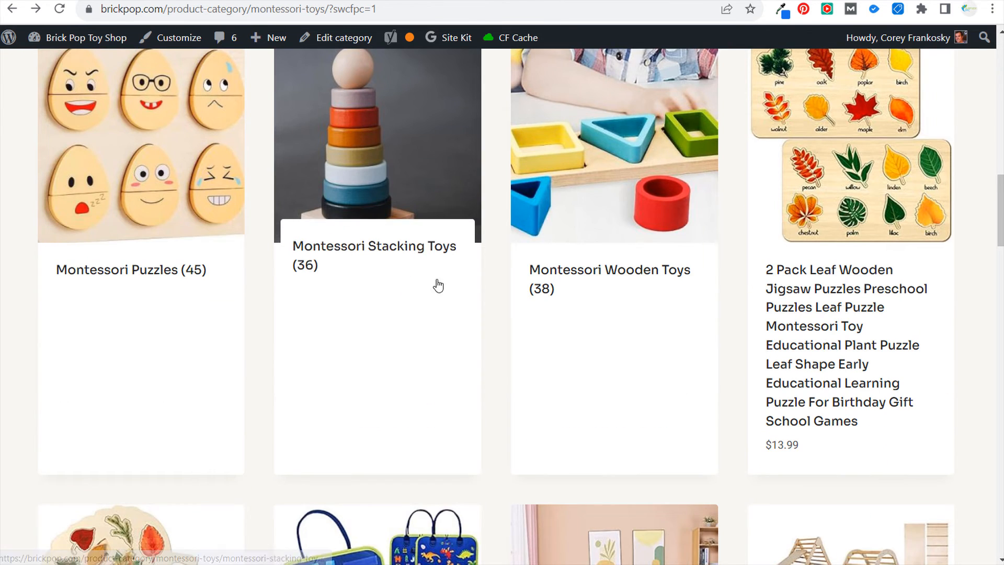
scroll(170, 290, up, 3)
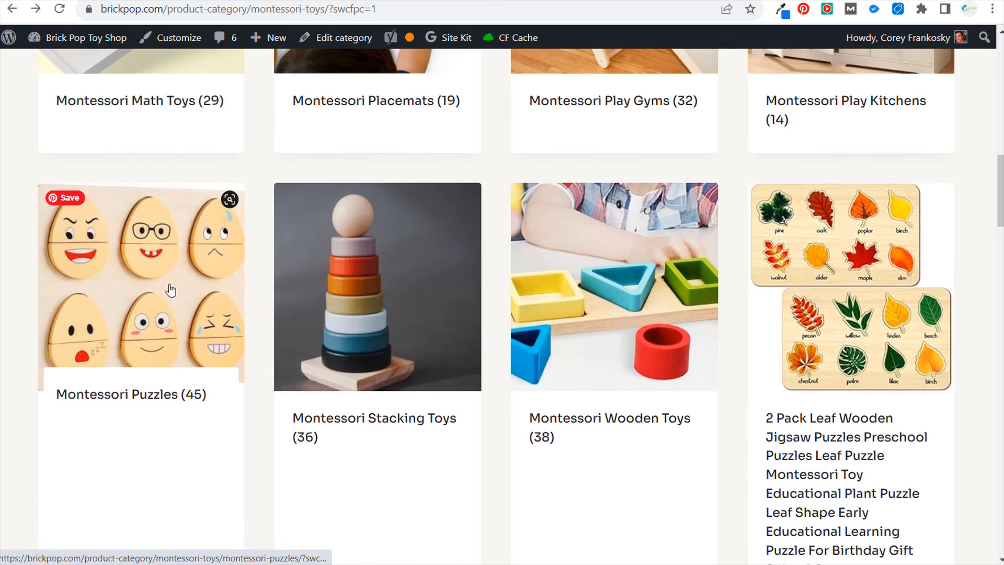
scroll(170, 290, up, 4)
scroll(816, 232, up, 6)
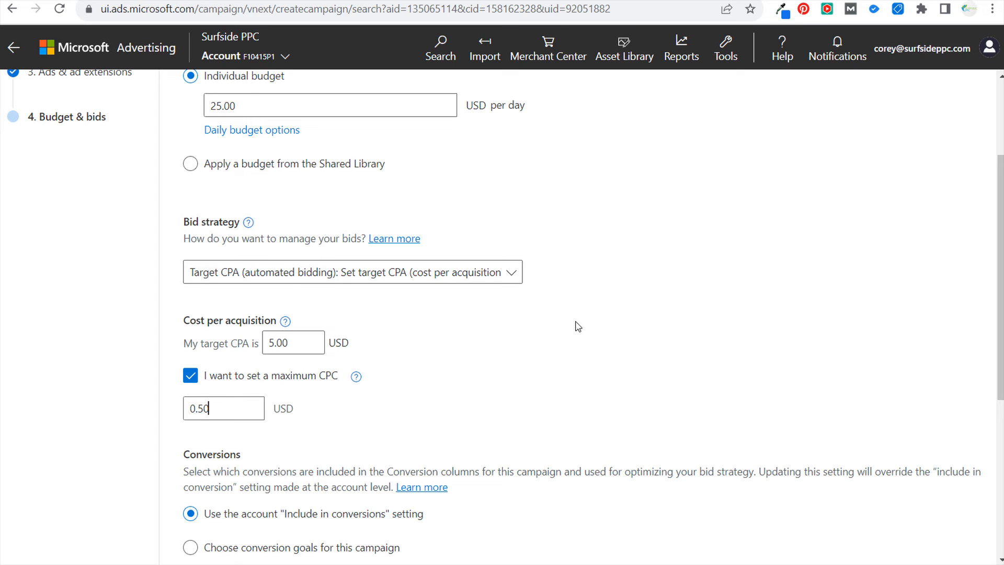
Turn the maximum CPC limit off and on again, try 1.50 USD, and set it to 0.50 USD.
click(191, 381)
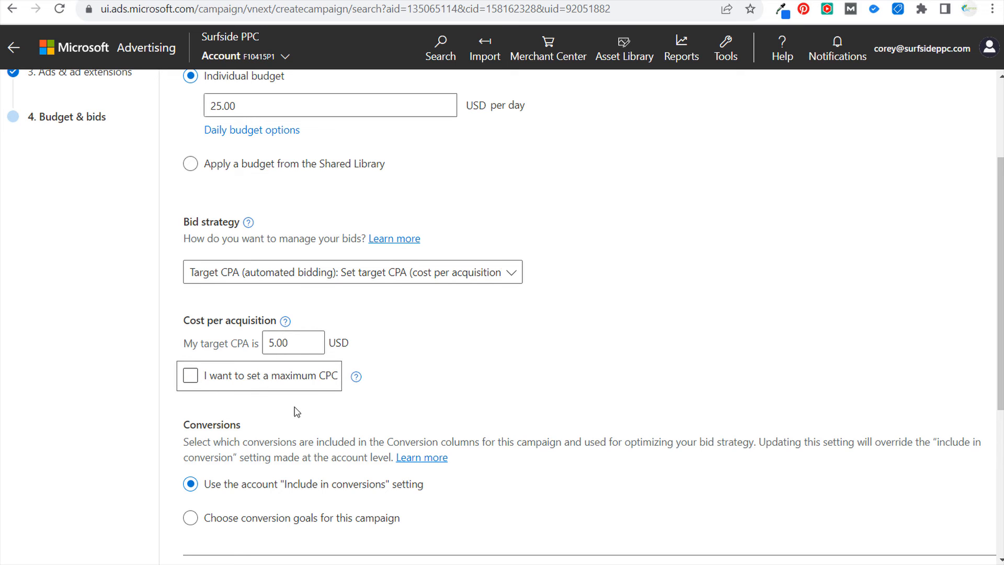
click(242, 377)
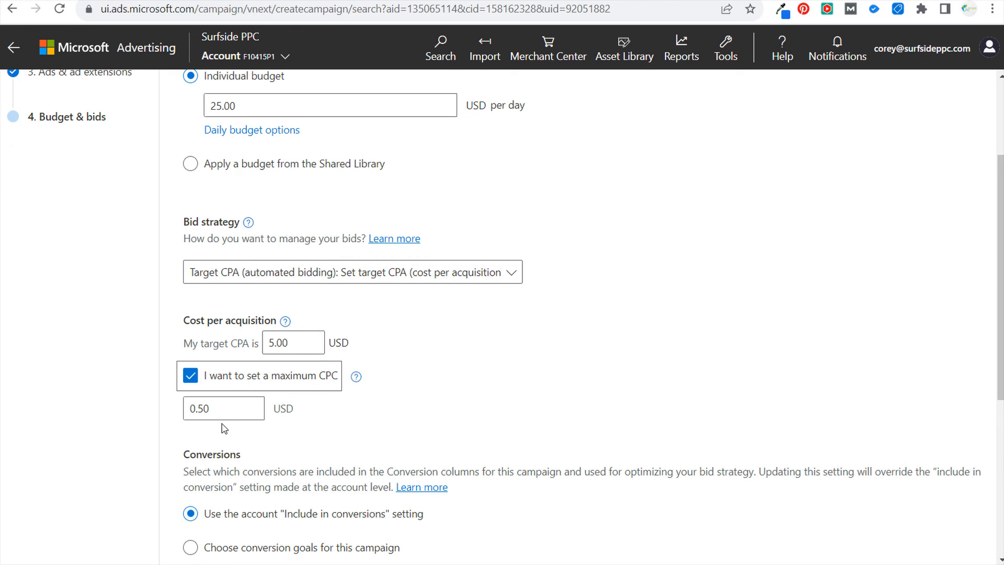
drag(224, 412, 178, 415)
text(1)
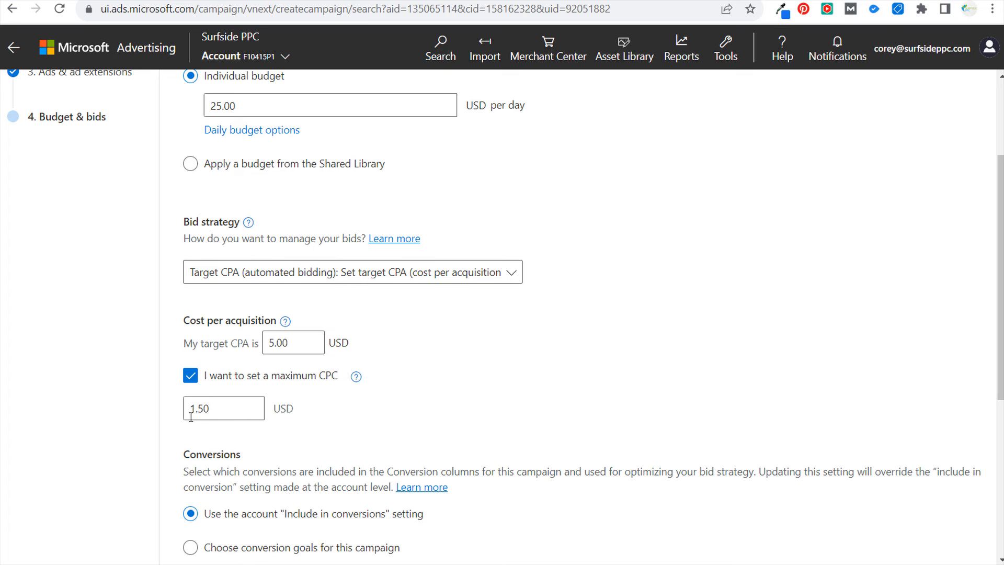
text(0.50)
Choose conversion goals specifically for this campaign and add the Affiliate Clicks goal.
scroll(570, 401, down, 4)
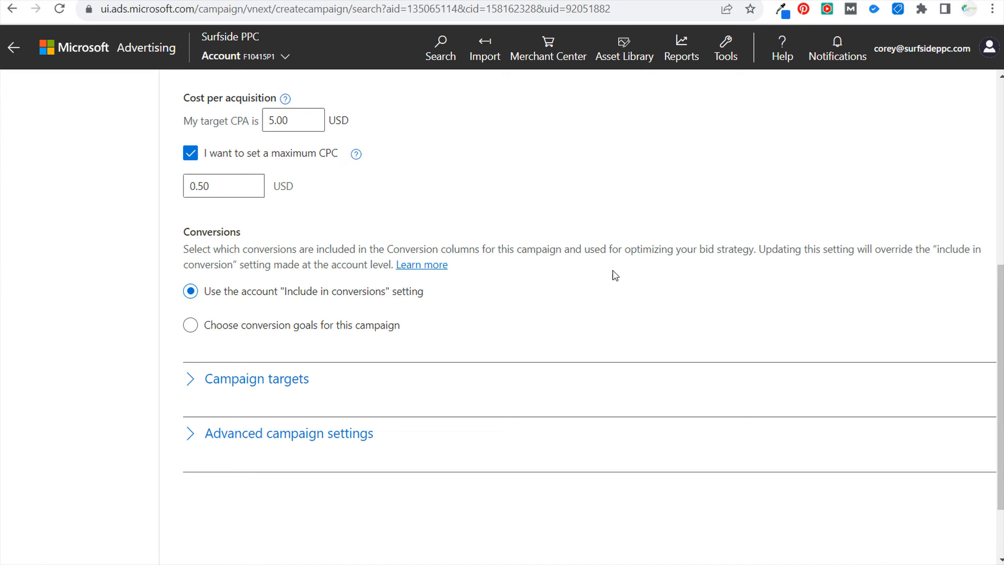
click(244, 330)
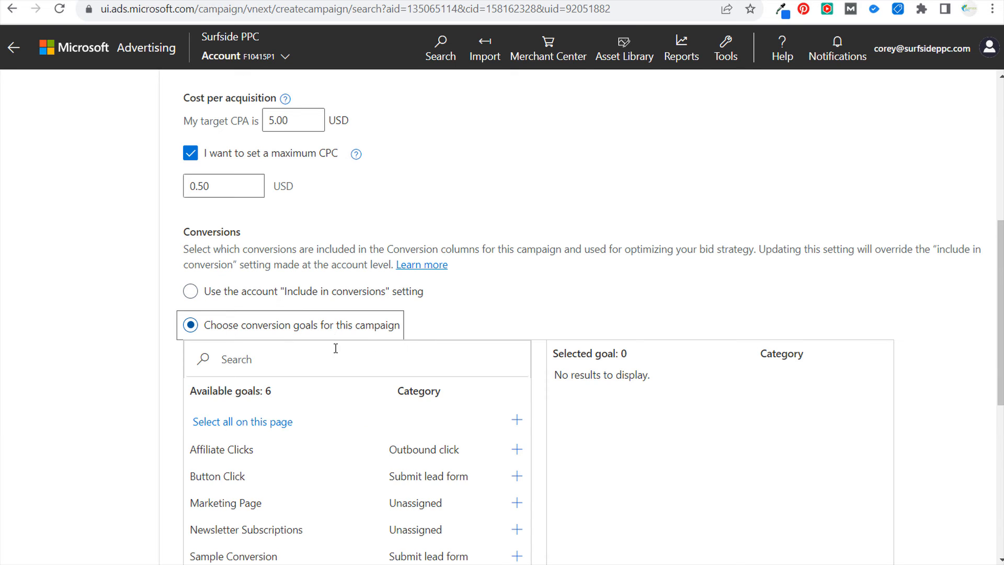
scroll(173, 447, down, 1)
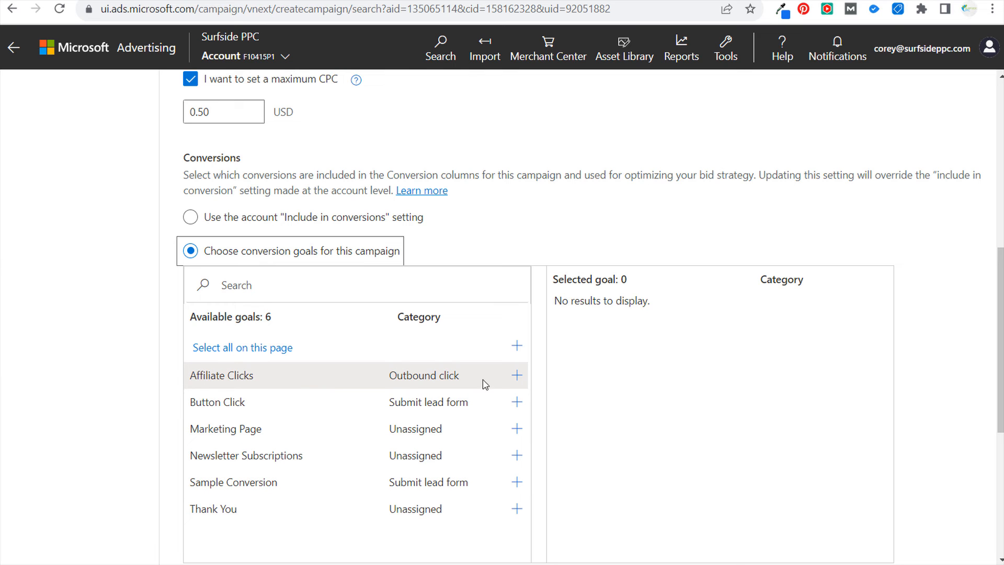
click(516, 375)
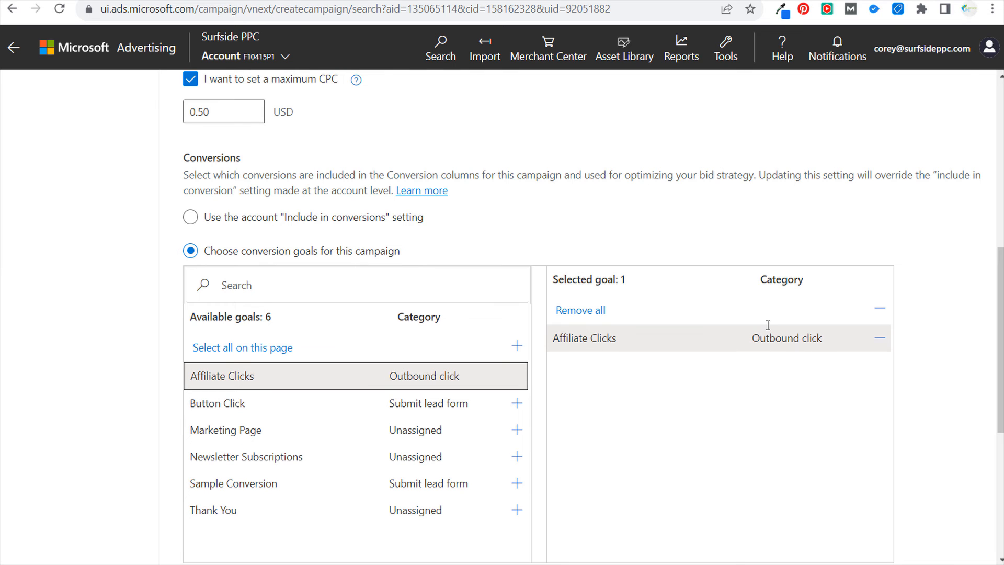
Expand the campaign targets and advanced campaign settings, and review the location, device, ad schedule and time zone options.
scroll(63, 308, down, 4)
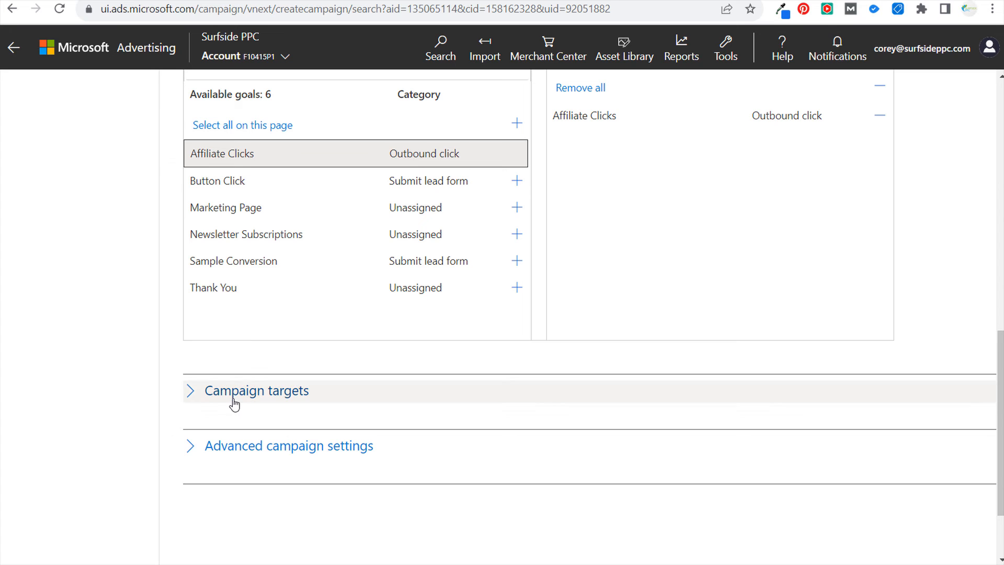
click(234, 404)
scroll(108, 365, down, 5)
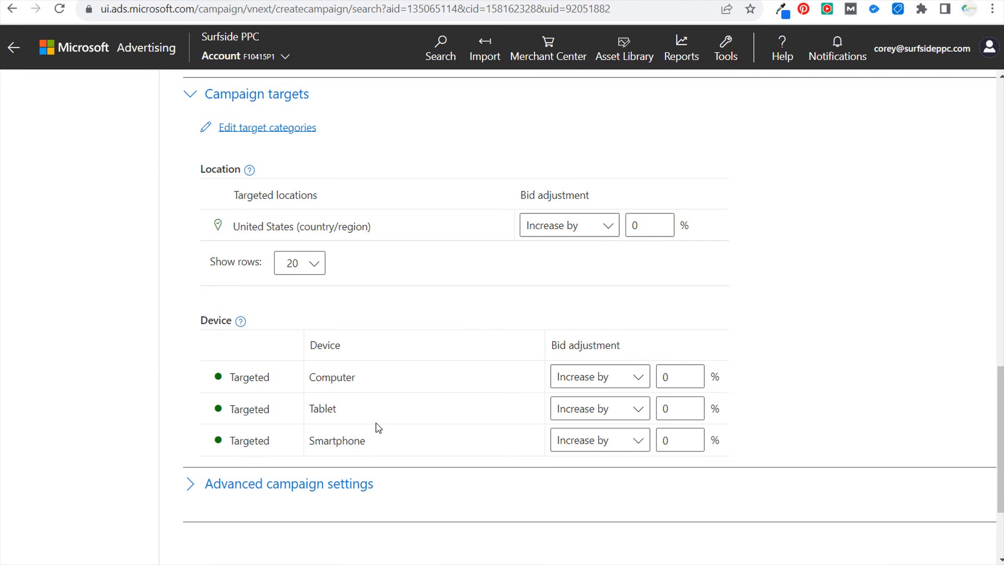
click(347, 487)
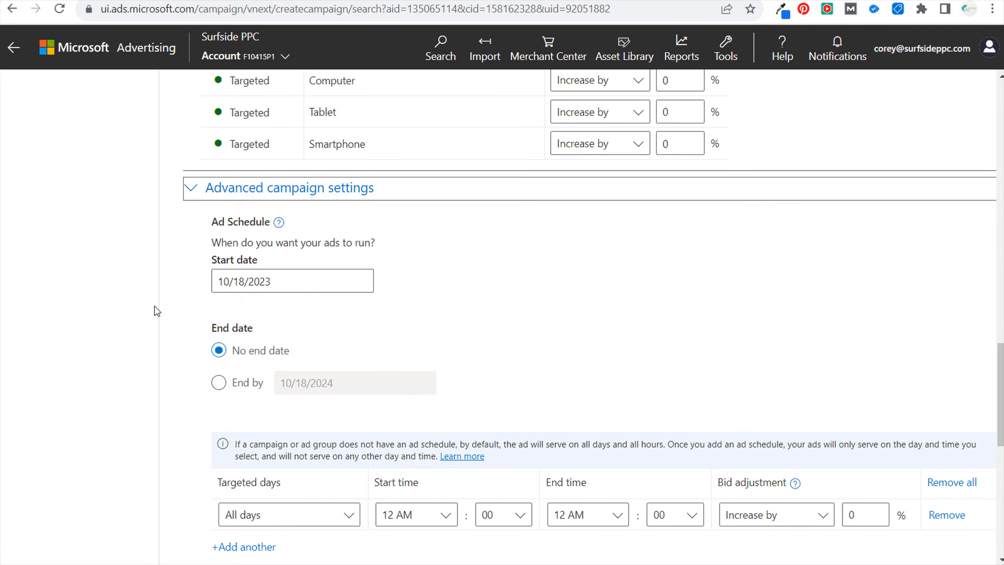
scroll(153, 313, down, 4)
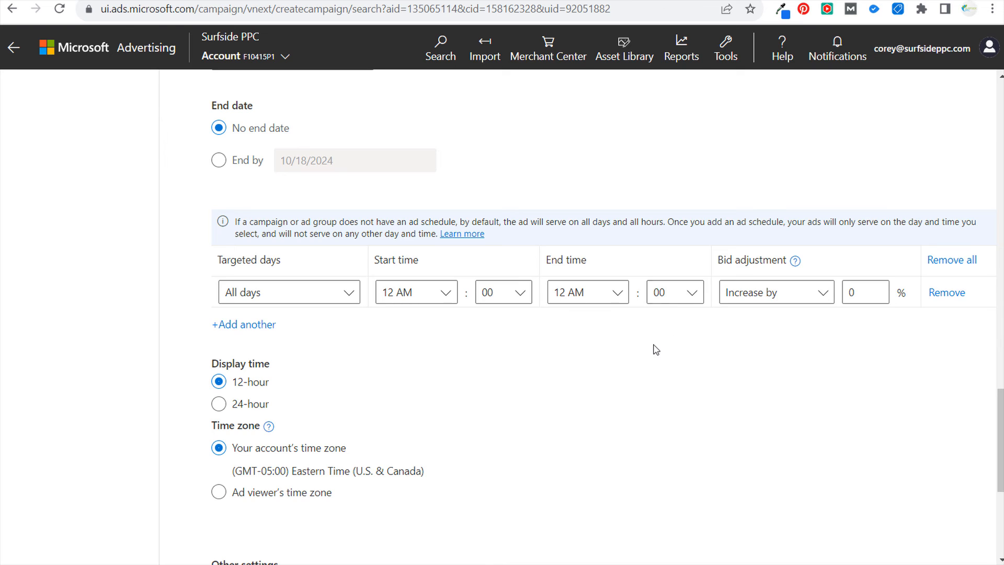
scroll(655, 345, down, 4)
scroll(580, 317, down, 2)
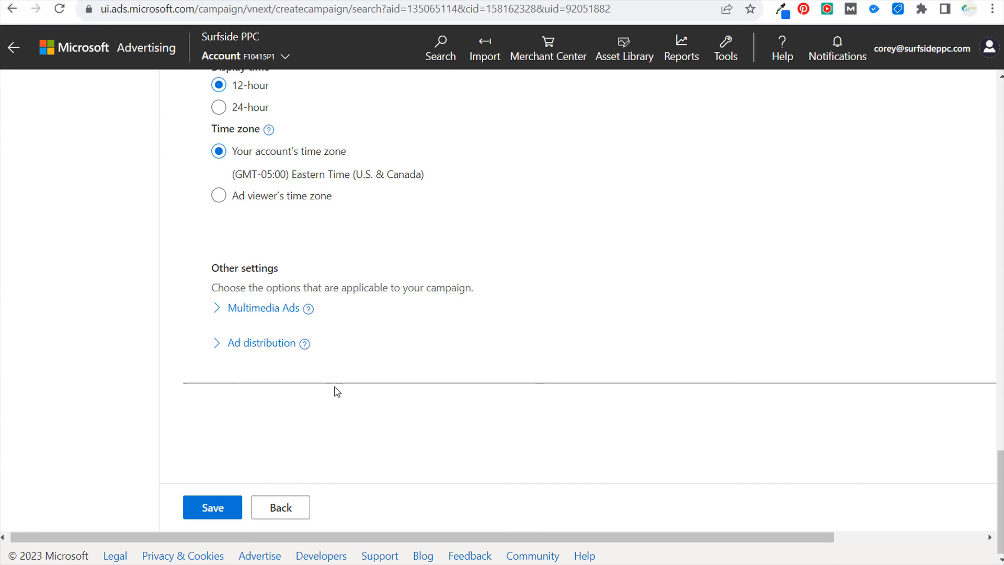
Review the Multimedia Ads bid adjustment and the two ad distribution options under the campaign's other settings.
drag(241, 287, 317, 286)
click(407, 278)
click(239, 314)
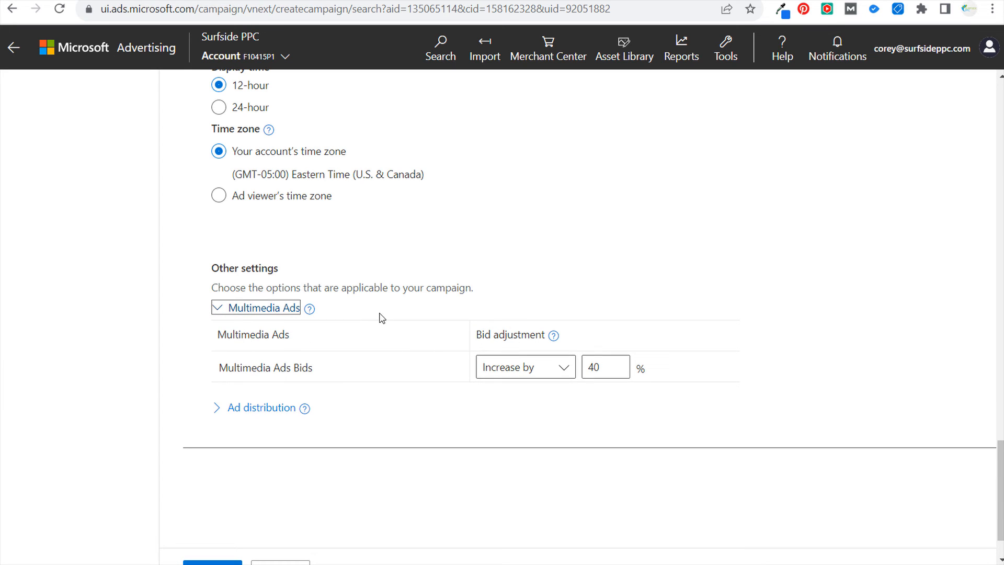
click(254, 309)
click(253, 349)
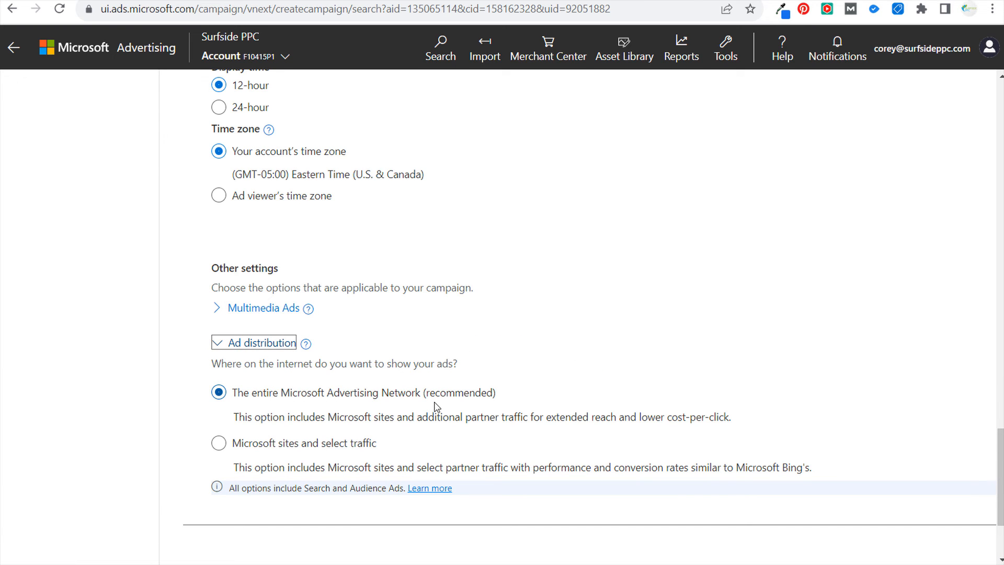
drag(235, 417, 461, 417)
click(471, 417)
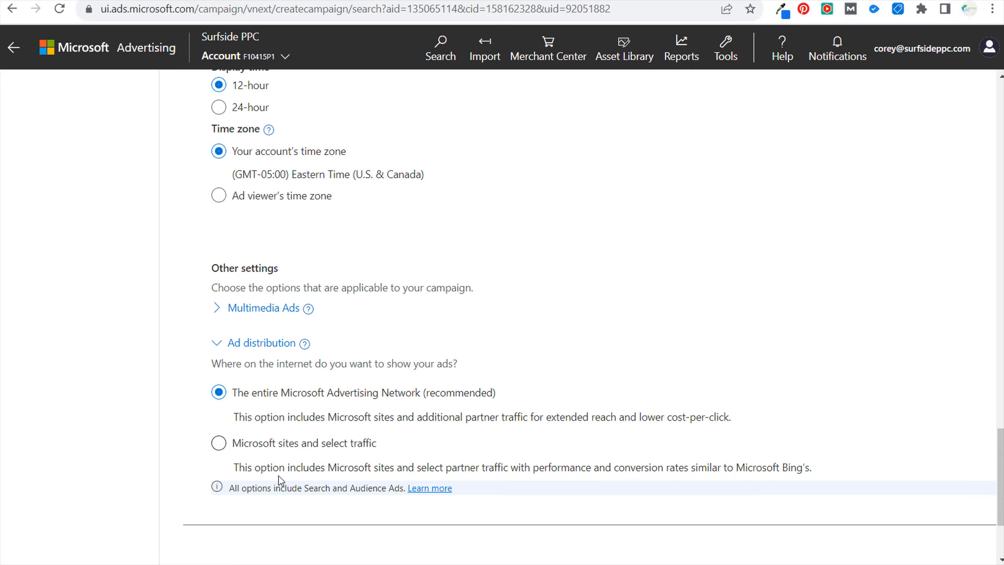
drag(260, 467, 698, 469)
click(718, 468)
drag(253, 395, 464, 393)
click(611, 354)
Save the campaign and dismiss the creation notice.
scroll(605, 359, down, 3)
click(213, 512)
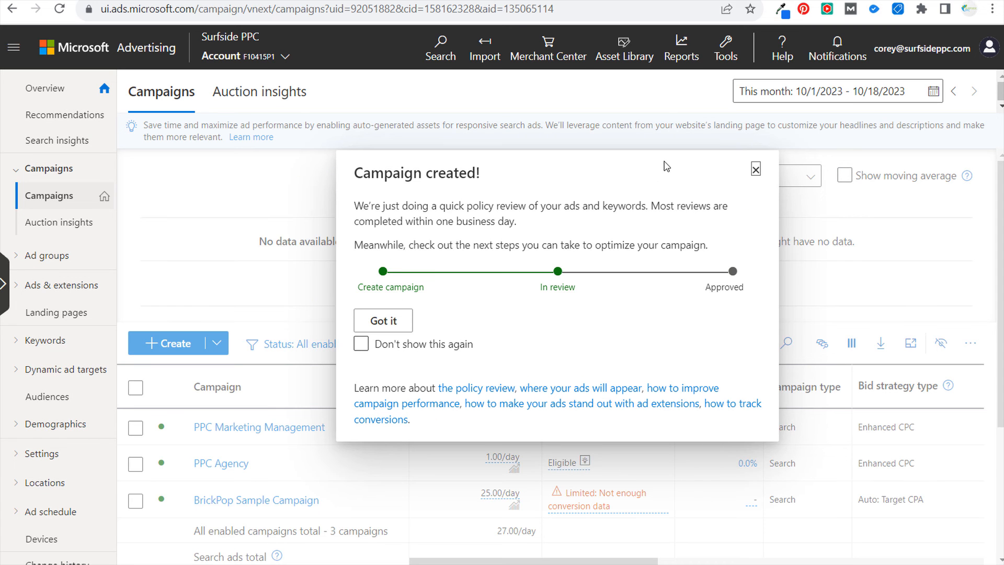
click(756, 169)
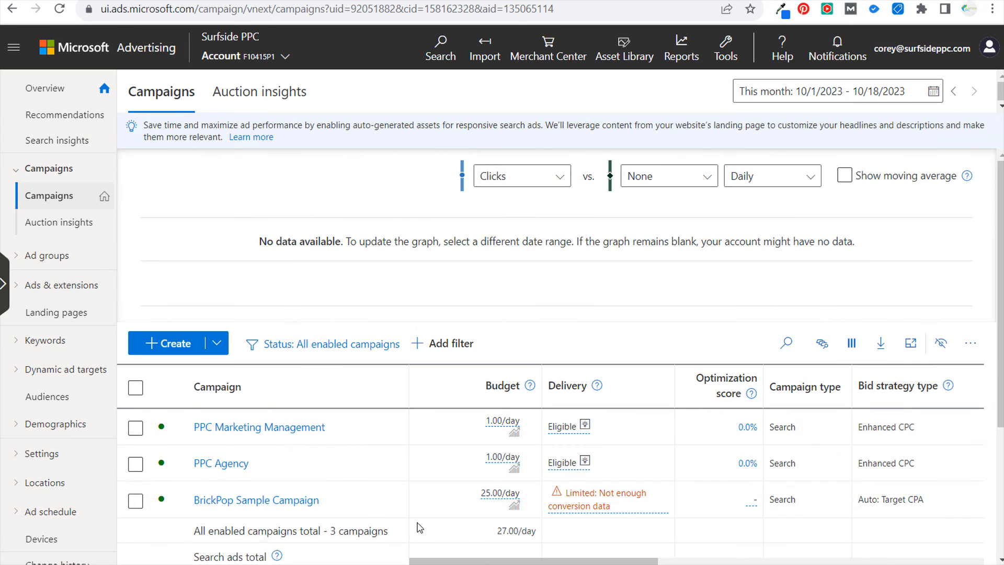
Pause the BrickPop Sample Campaign in the campaigns list.
scroll(368, 486, down, 3)
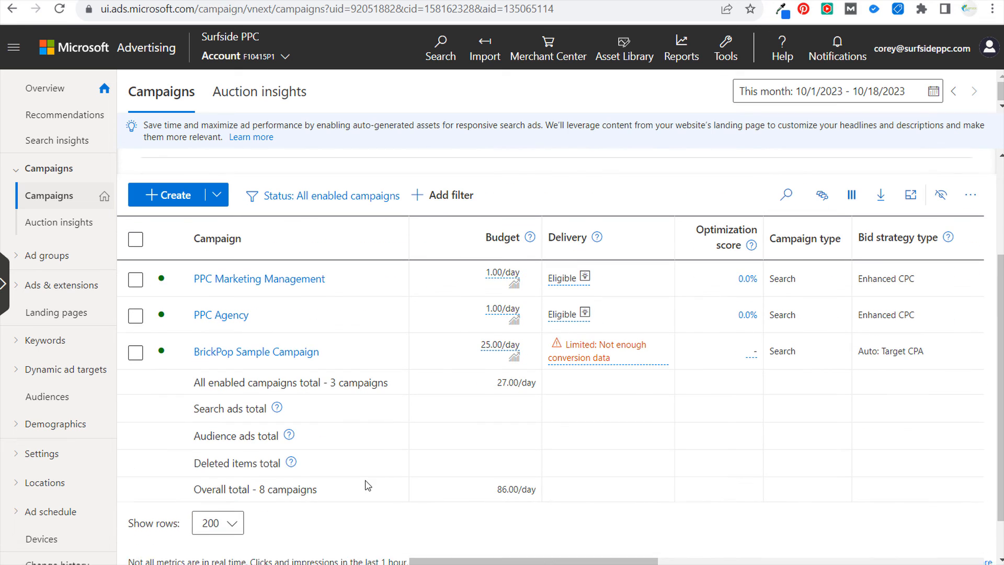
click(171, 351)
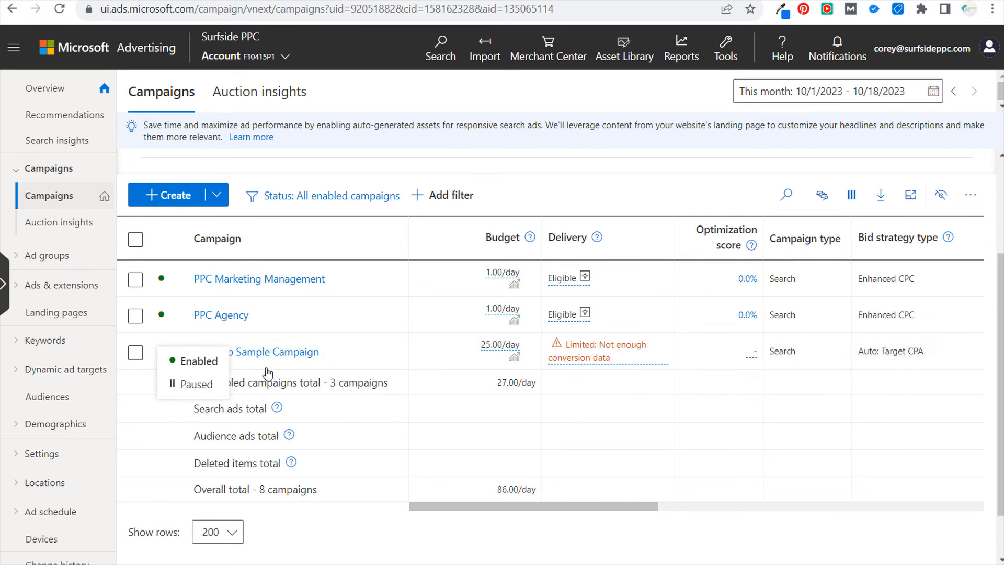
click(192, 385)
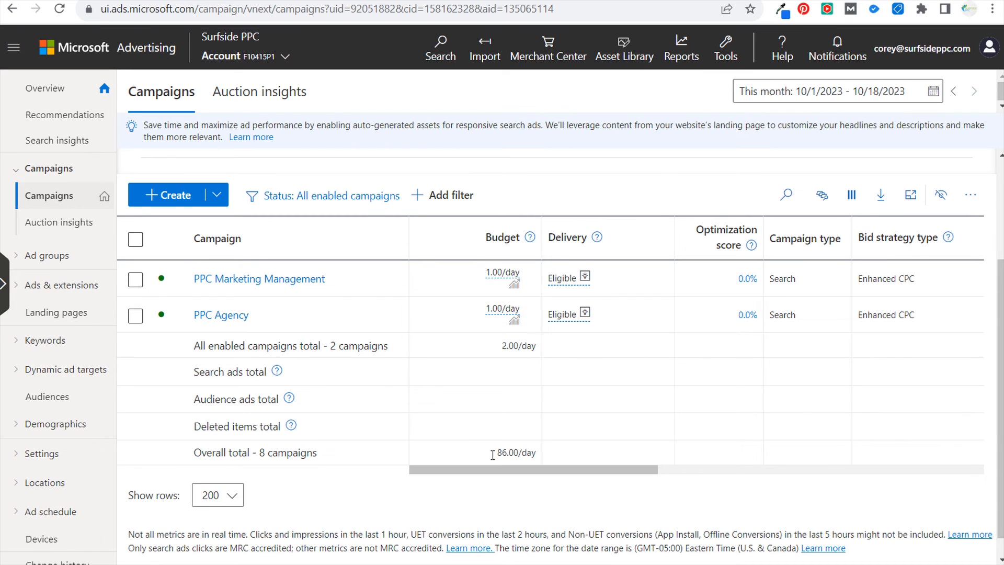
Set the status filter to all campaigns and open the BrickPop Sample Campaign.
click(292, 202)
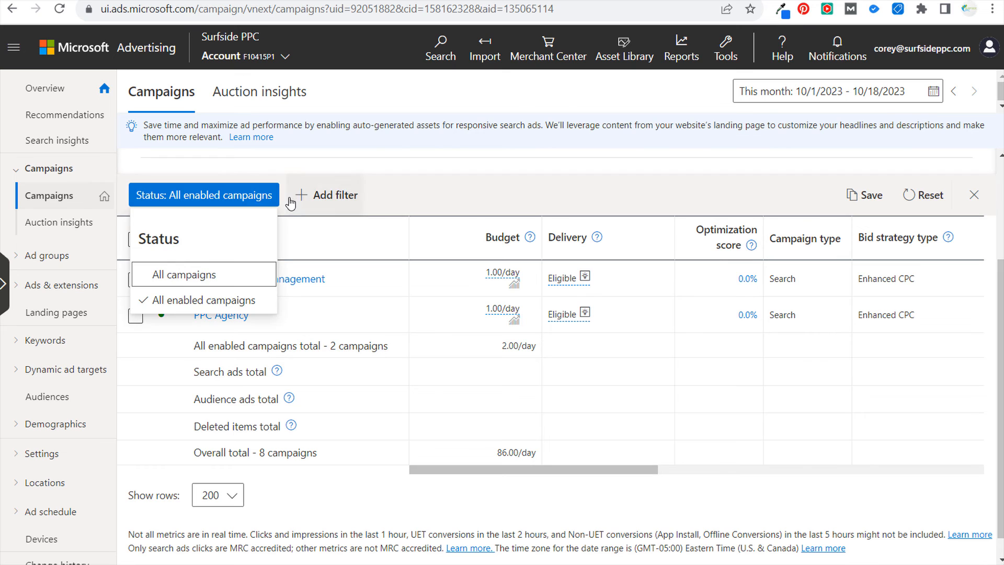
click(169, 274)
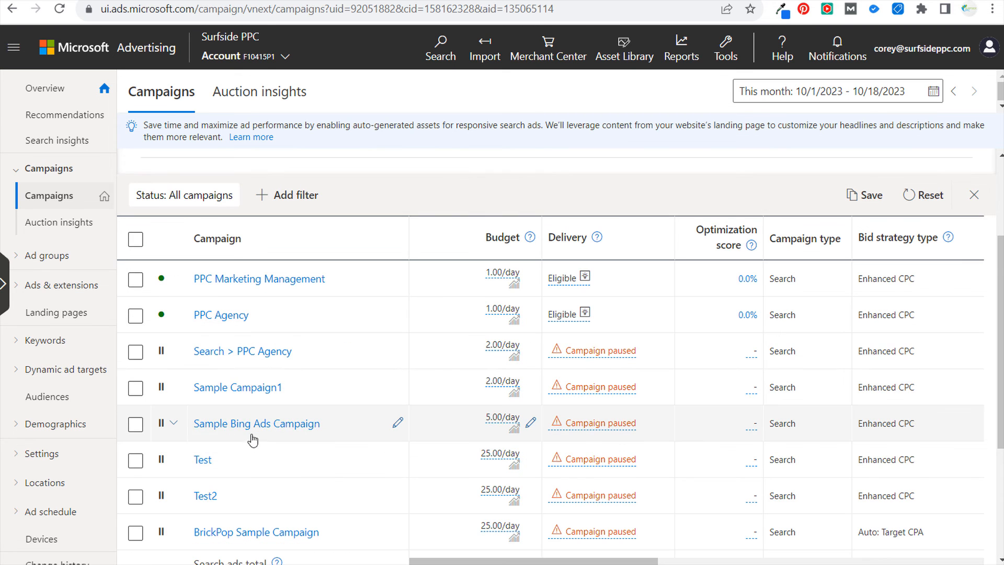
click(253, 460)
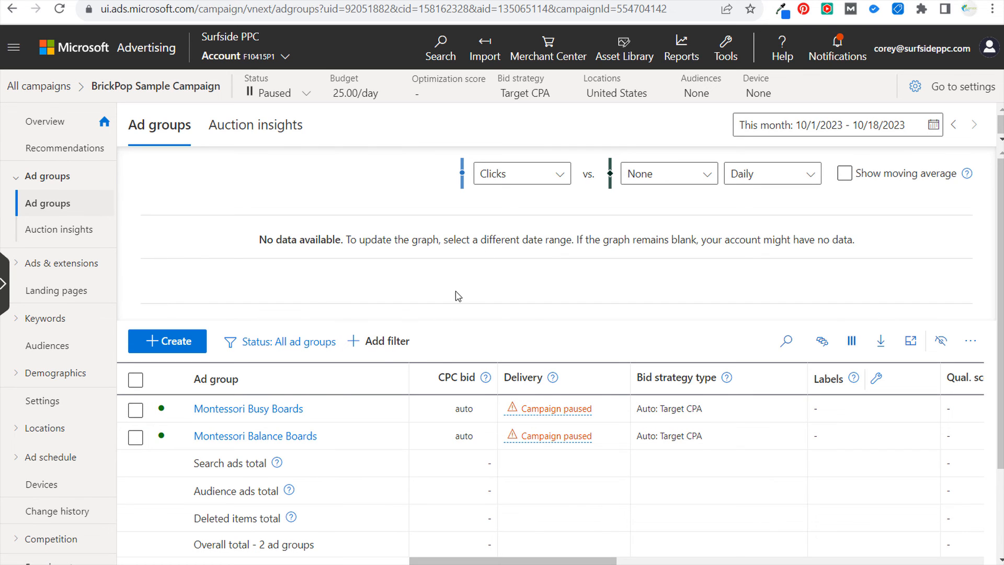
Examine the bid strategy type of the campaign's Montessori ad groups.
scroll(296, 400, down, 3)
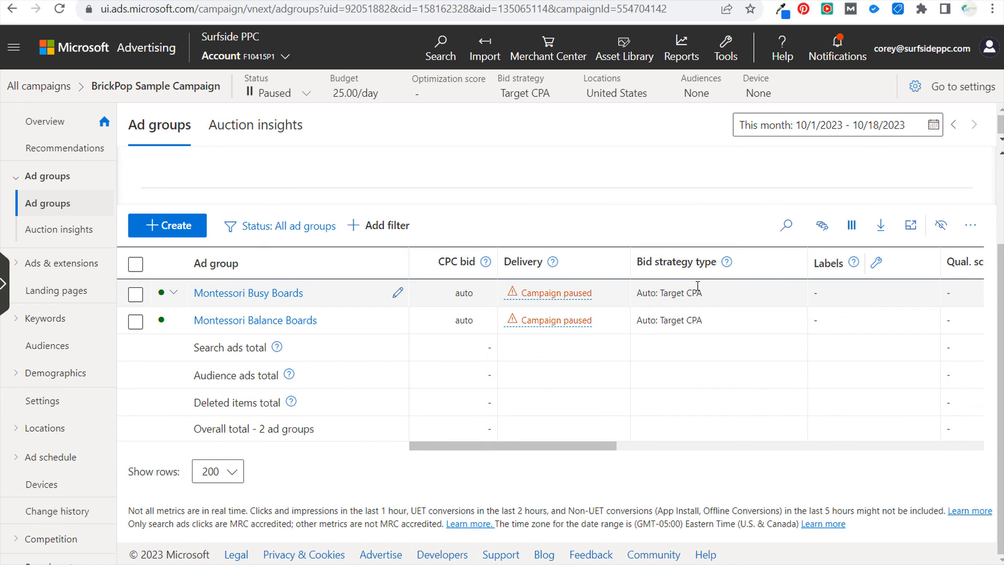
drag(708, 299, 618, 296)
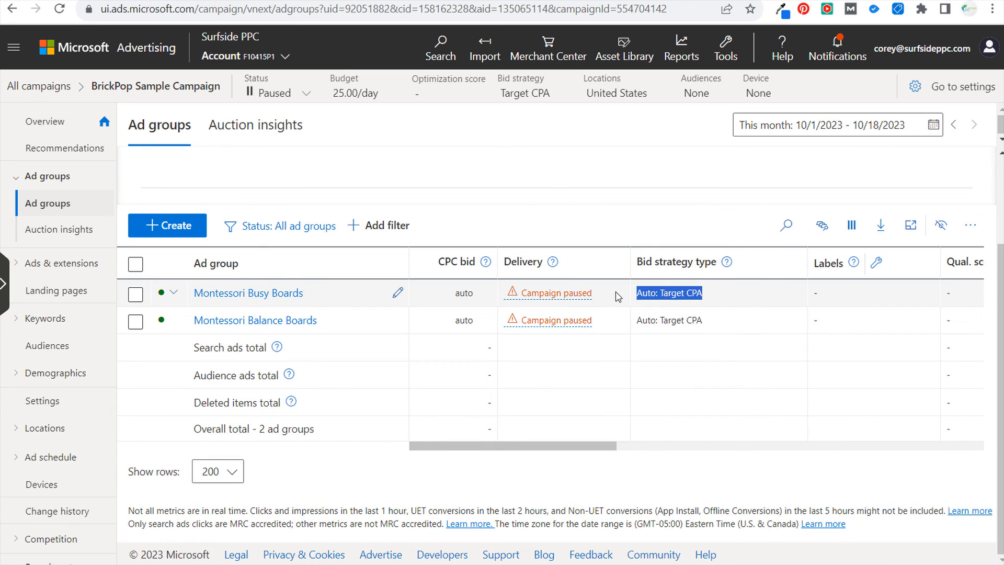
click(689, 296)
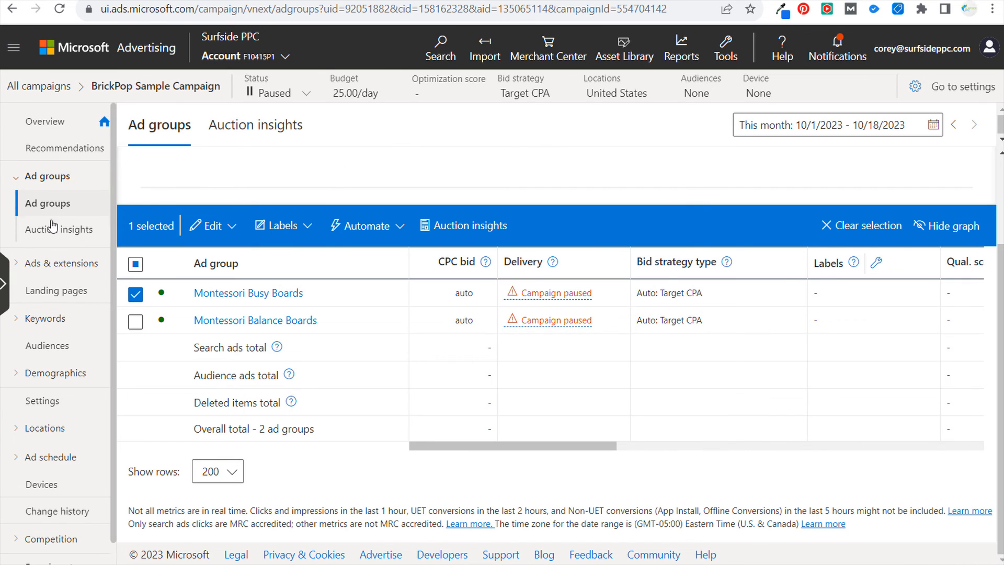
View the campaign's keywords and check the match type setting of "montessori busy boards" without changing it.
click(42, 318)
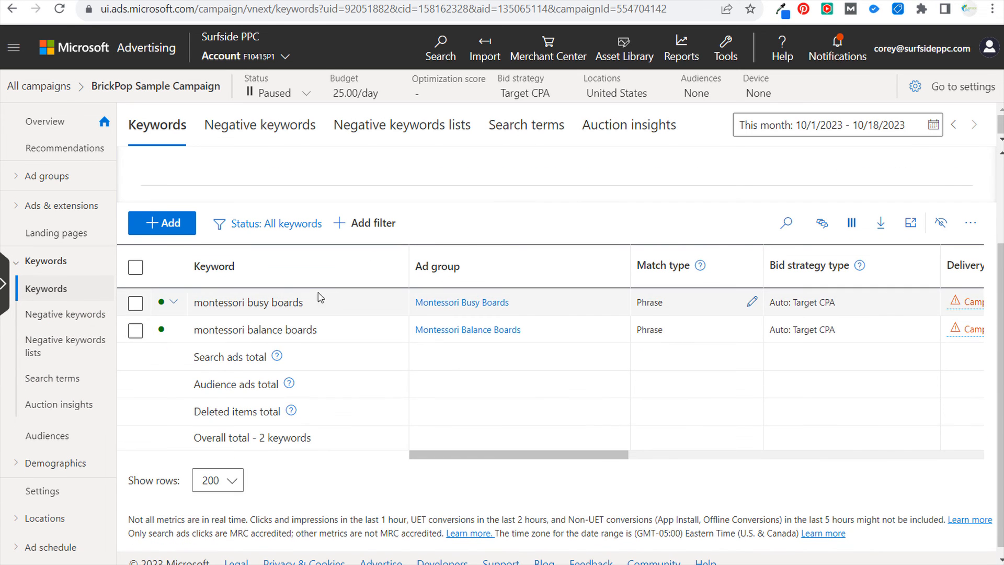
click(751, 303)
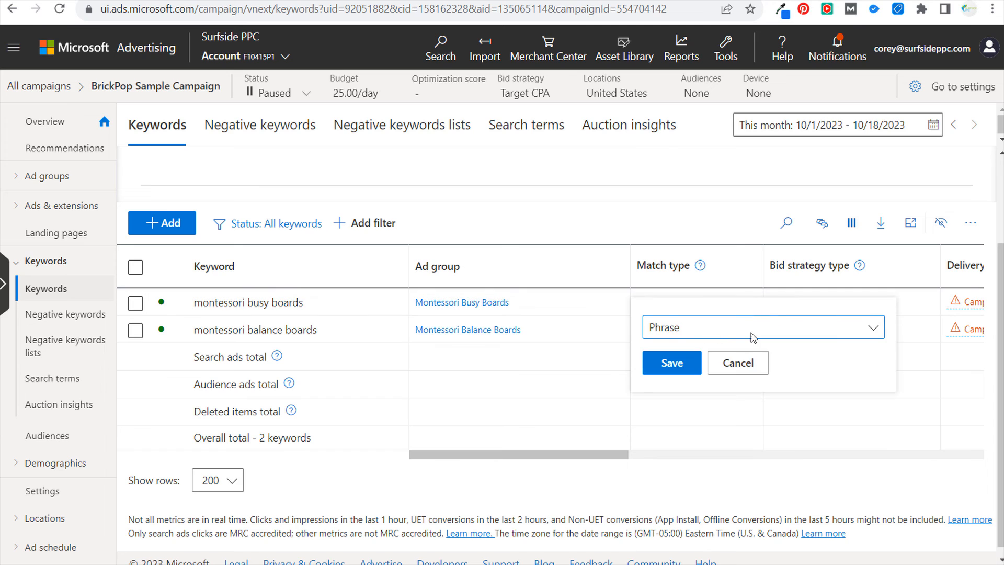
click(752, 329)
click(738, 365)
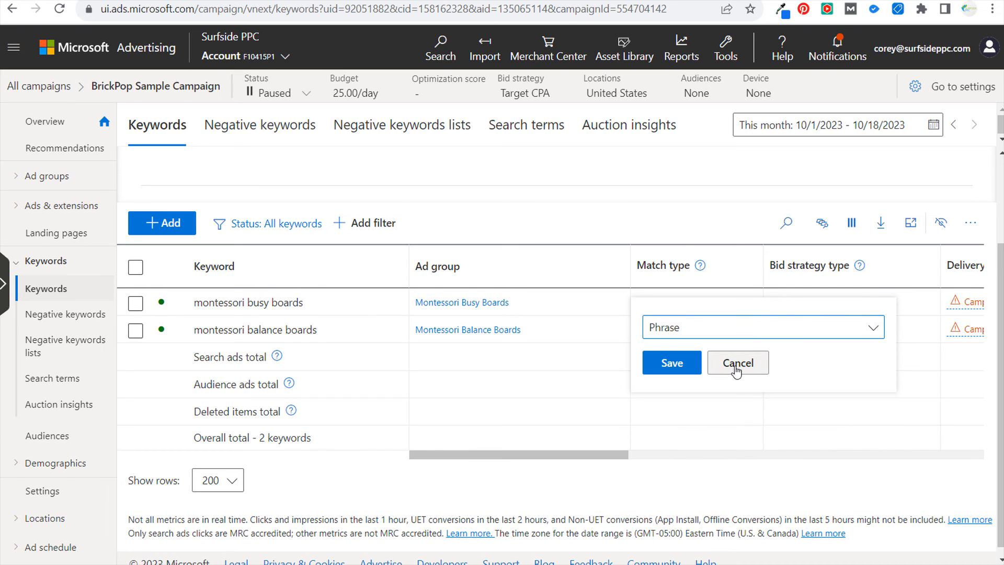
click(739, 362)
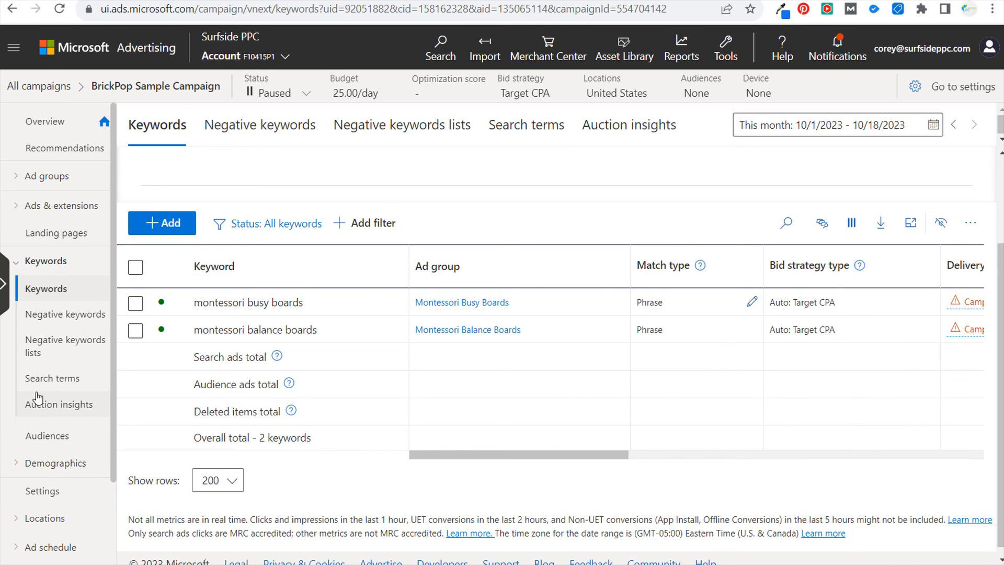
scroll(42, 377, down, 3)
scroll(45, 382, up, 3)
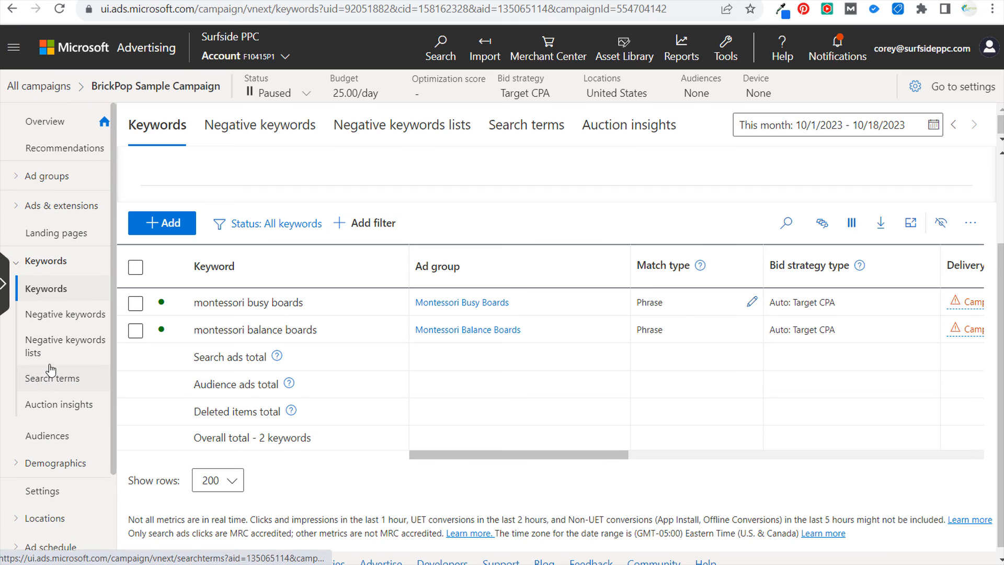
Look over the campaign's ads and open the landing page of the Montessori Balance Boards ad.
click(48, 207)
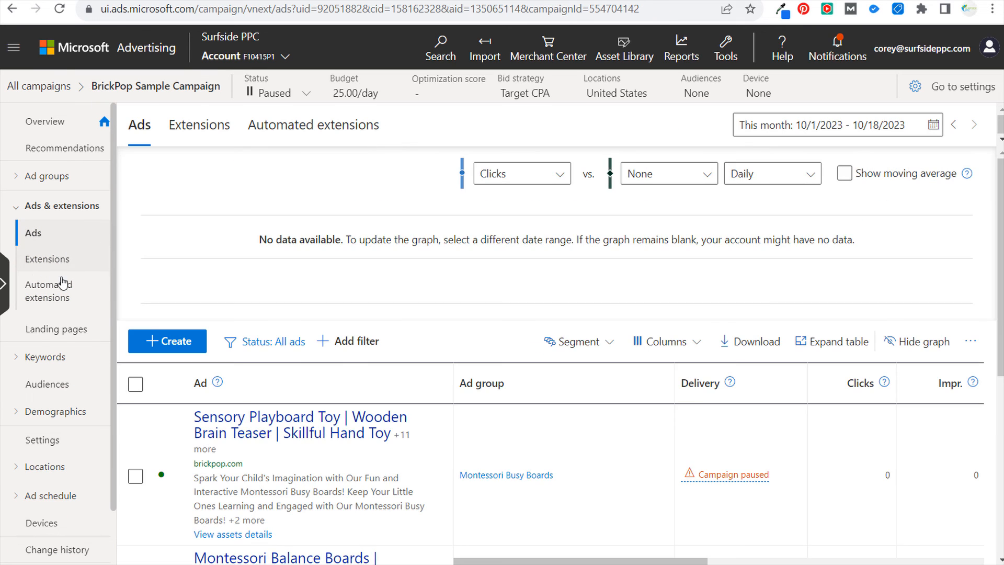
scroll(674, 443, down, 1)
scroll(361, 314, down, 2)
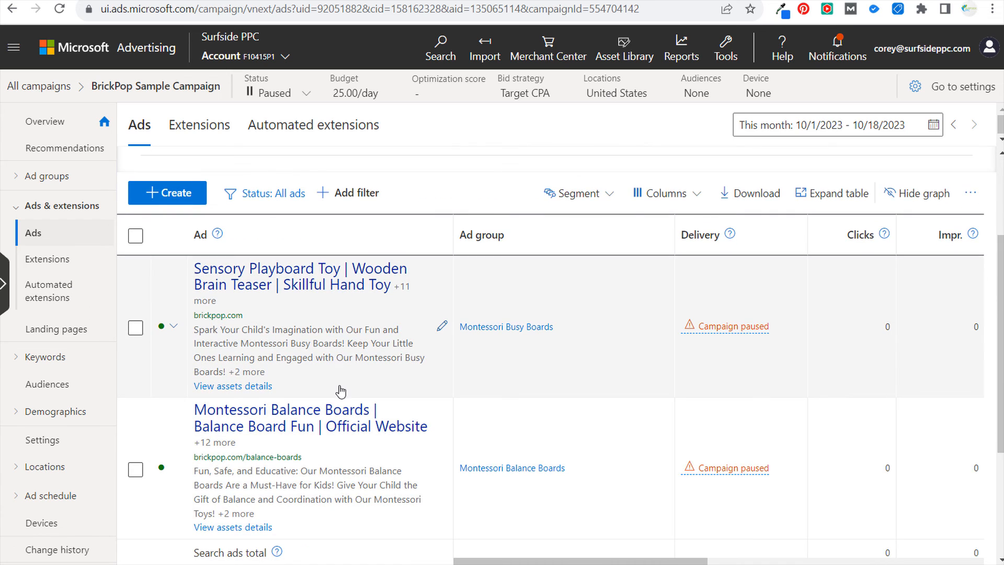
scroll(334, 293, down, 3)
click(321, 281)
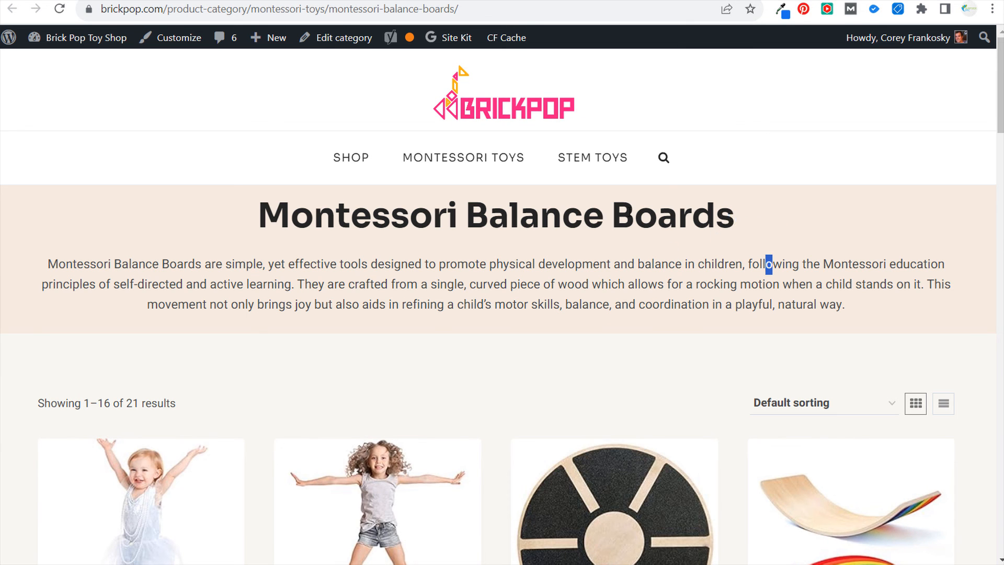
Check the heading and description on the Montessori Balance Boards page and return to the campaign's ads.
drag(769, 264, 748, 202)
click(248, 201)
click(764, 234)
click(686, 0)
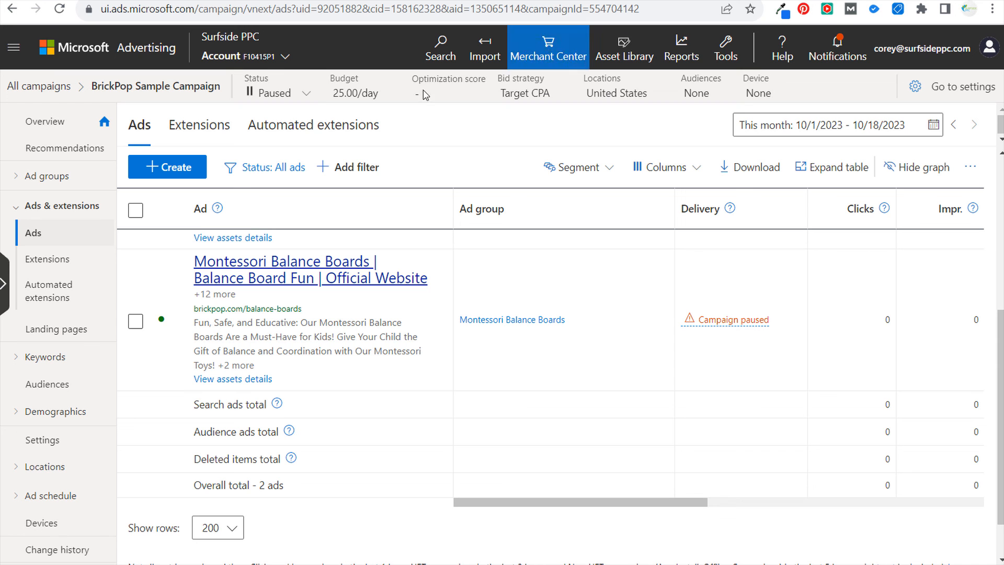
Filter the all-campaigns list to enabled campaigns only, and switch to the Montessori Balance Boards store page.
click(47, 86)
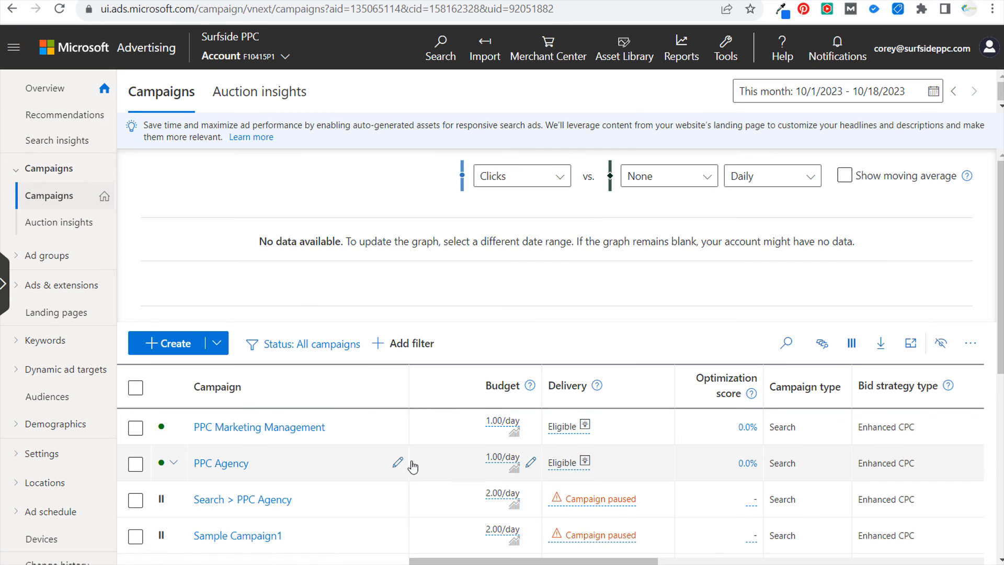
click(278, 347)
click(201, 448)
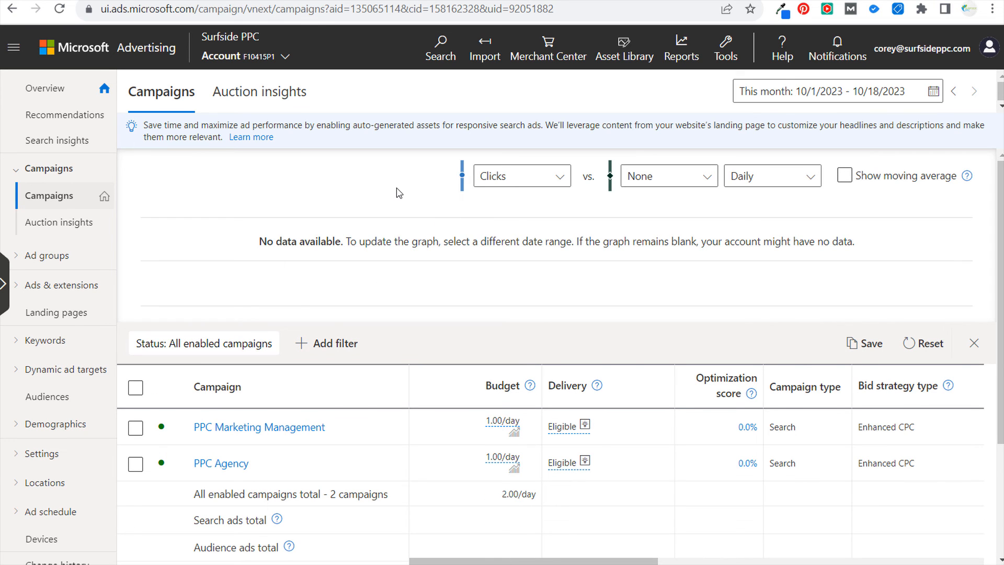
click(691, 1)
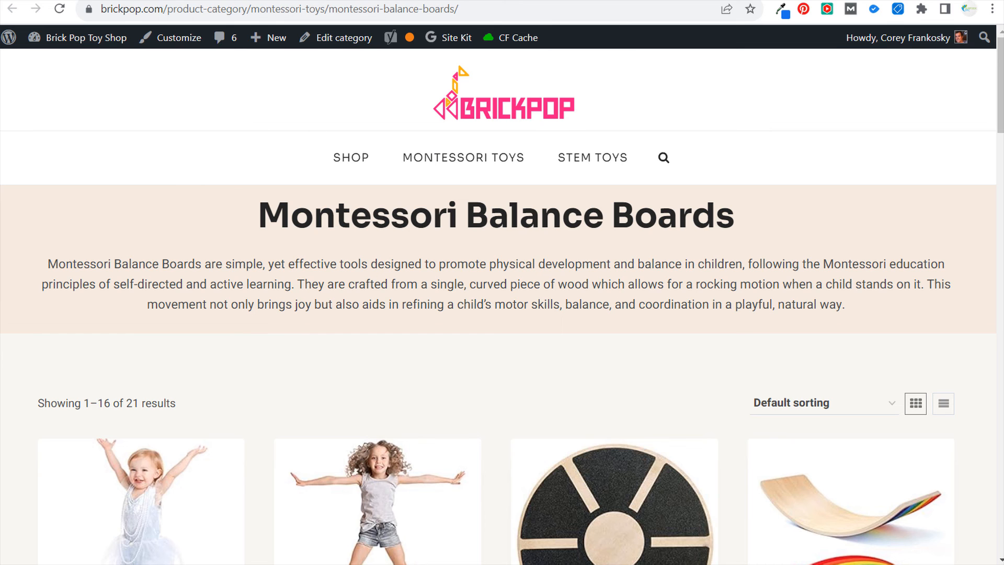
Switch back to Microsoft Advertising, set the campaigns list's status filter to All campaigns, and open BrickPop Sample Campaign.
click(696, 1)
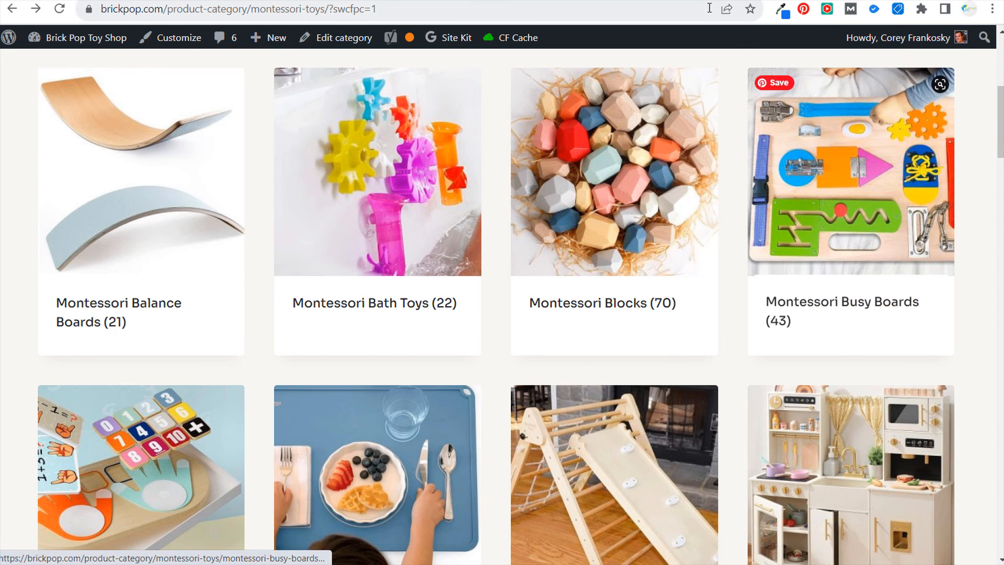
click(693, 0)
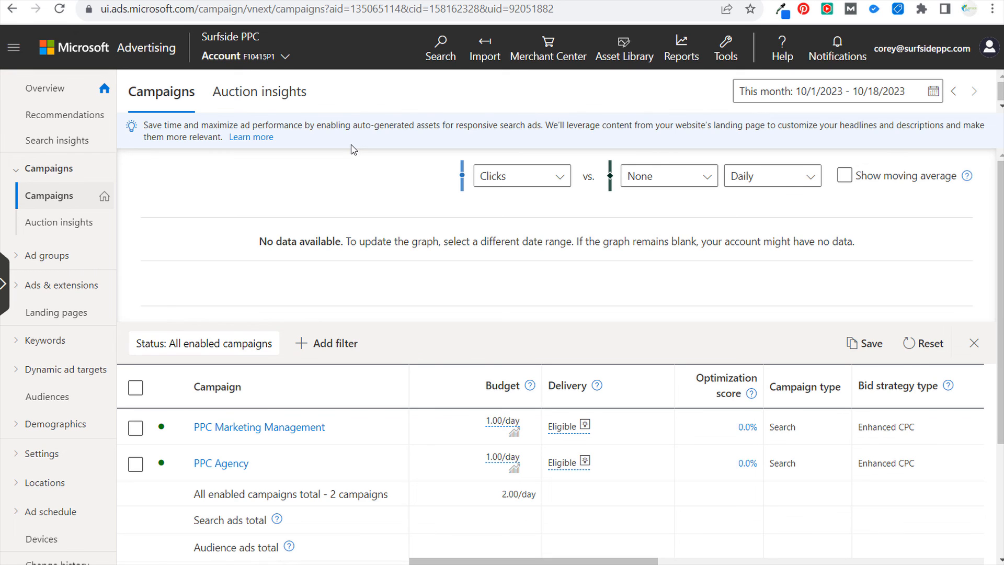
click(223, 343)
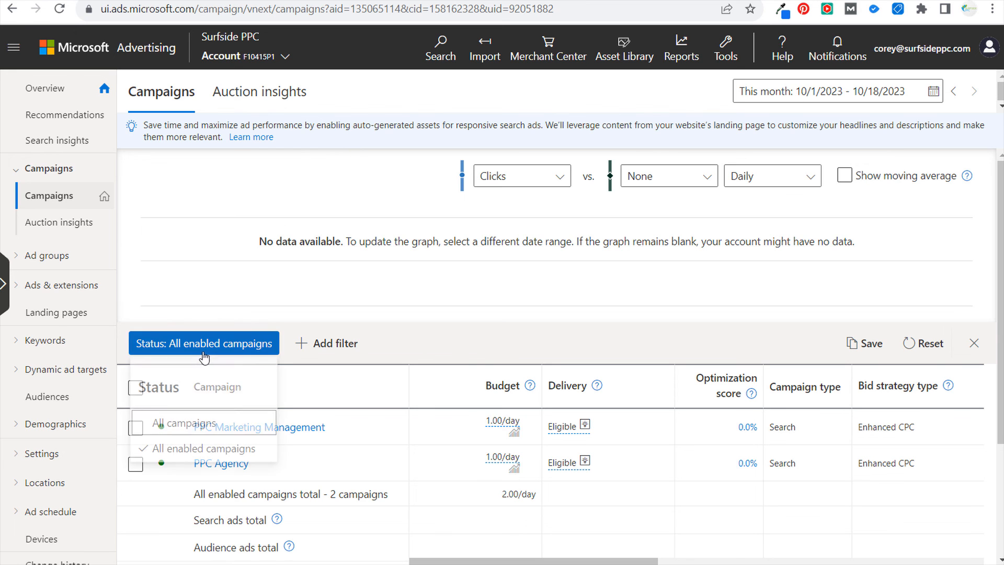
click(162, 423)
scroll(340, 408, down, 3)
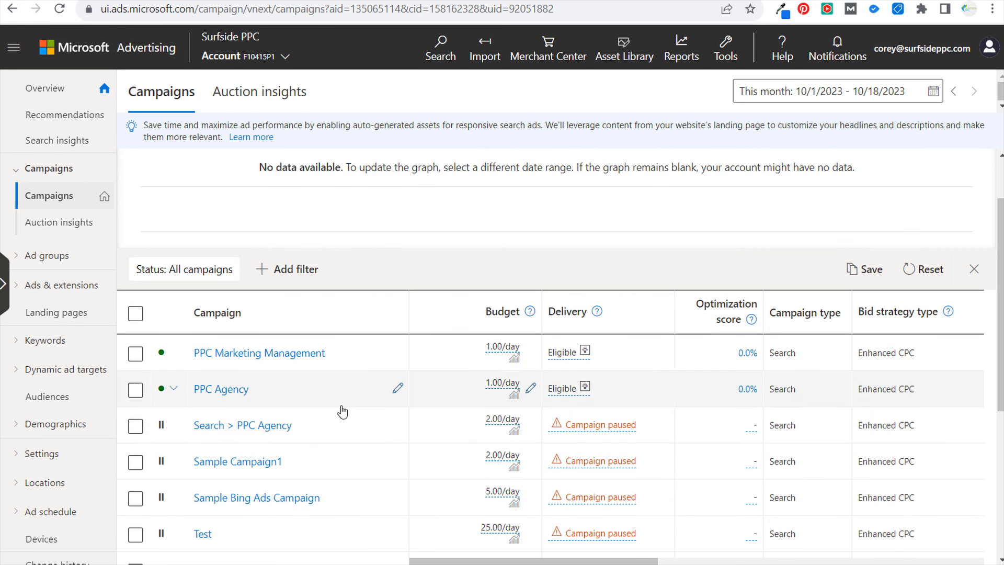
click(258, 539)
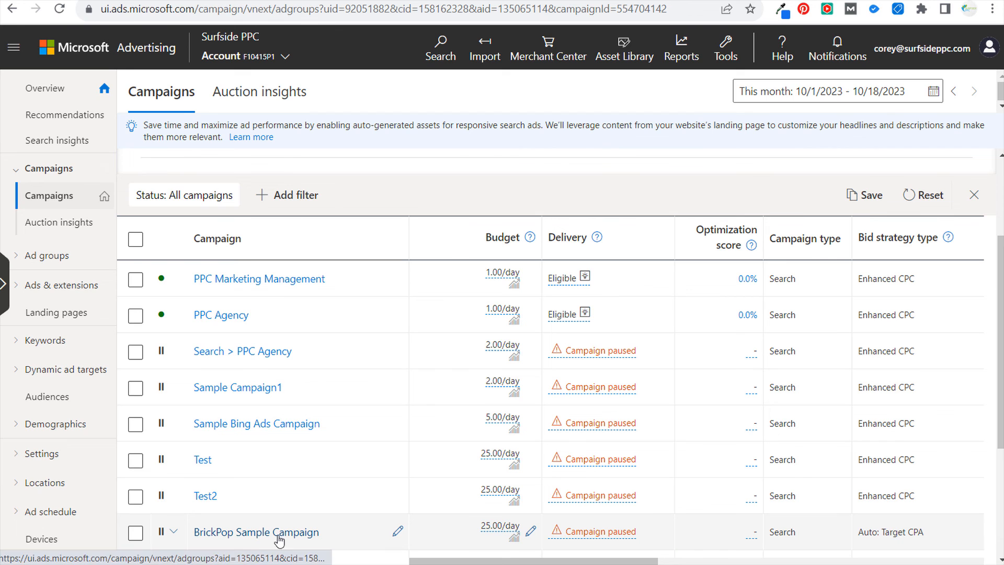
Review the keywords and match types of BrickPop Sample Campaign, and look over its ads.
click(81, 326)
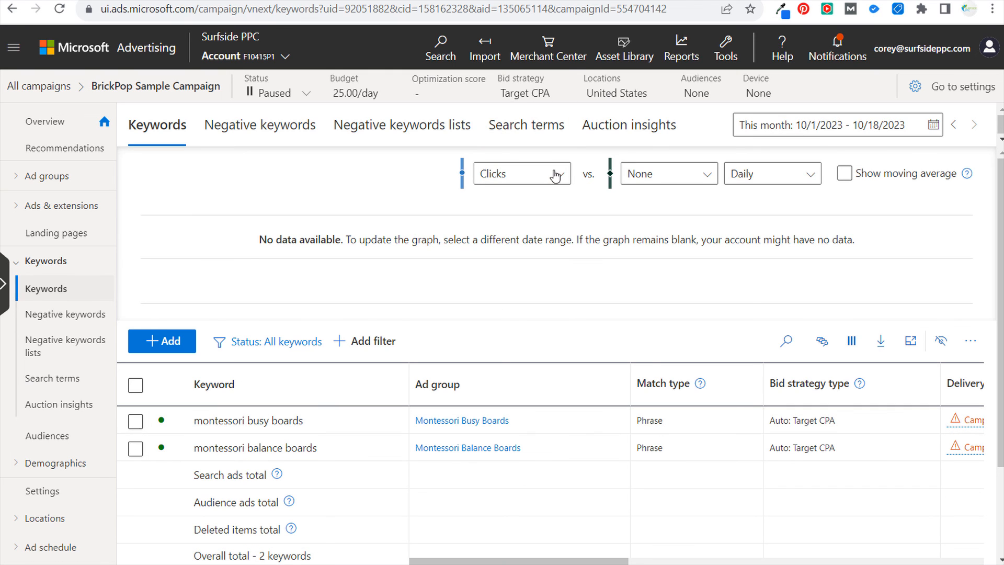
click(524, 117)
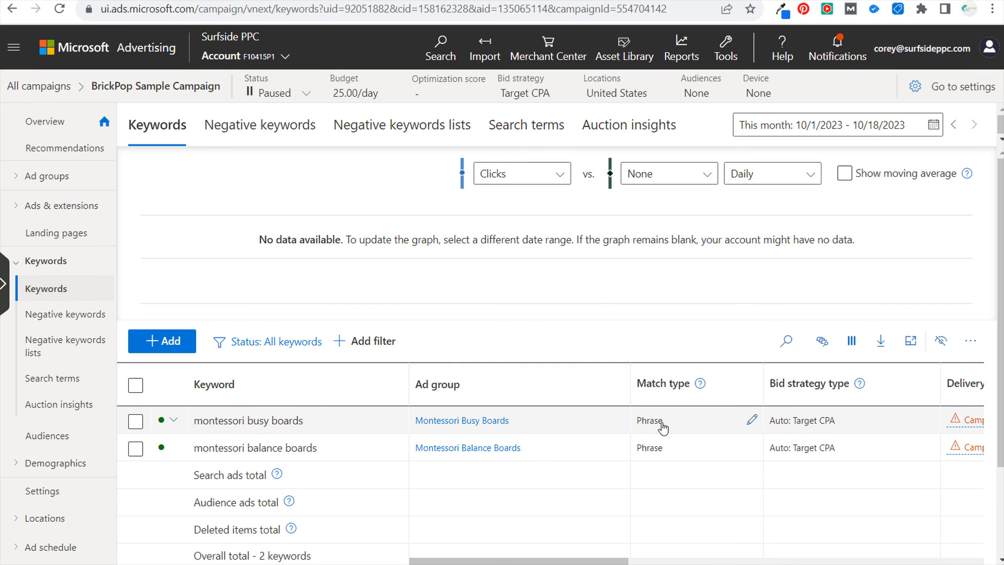
click(75, 205)
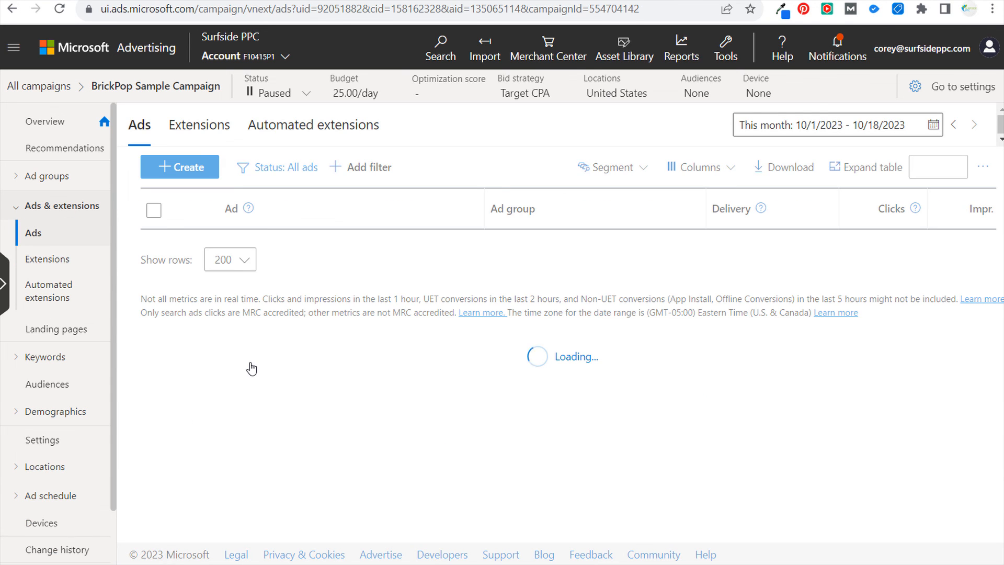
scroll(283, 319, down, 3)
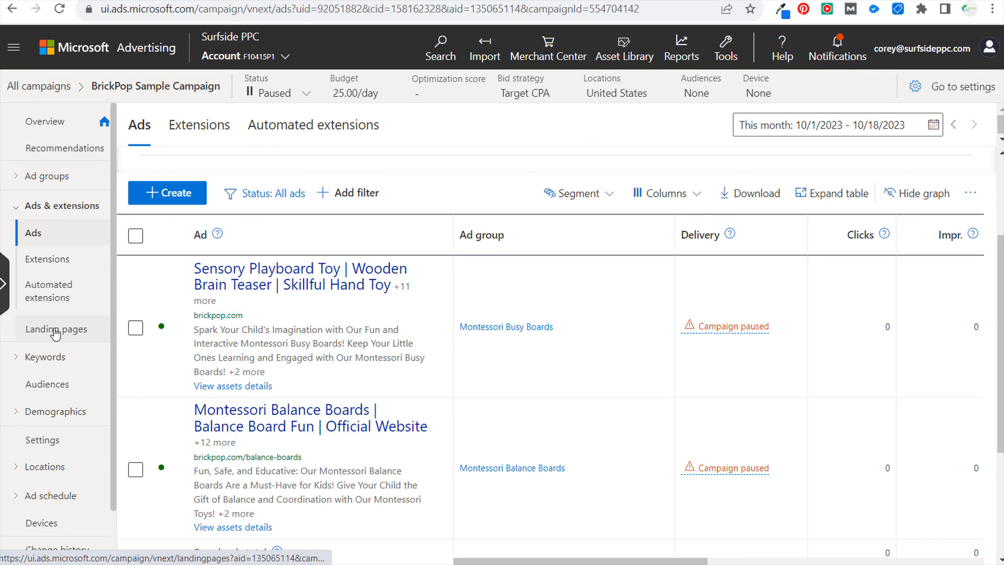
Switch to the Montessori Balance Boards store page and check its heading and product listings against the ad.
click(699, 1)
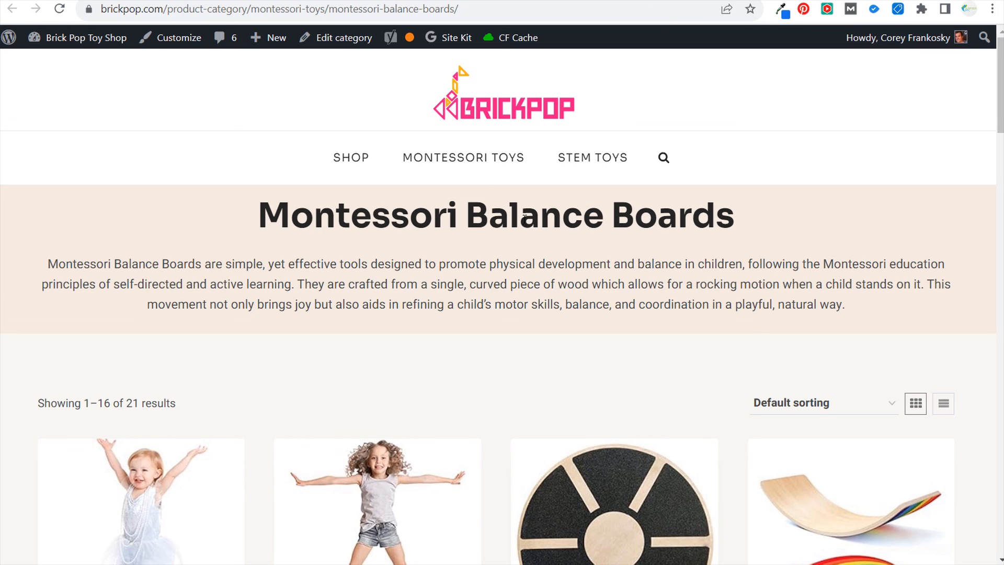
drag(313, 215, 583, 216)
click(685, 217)
scroll(445, 287, down, 8)
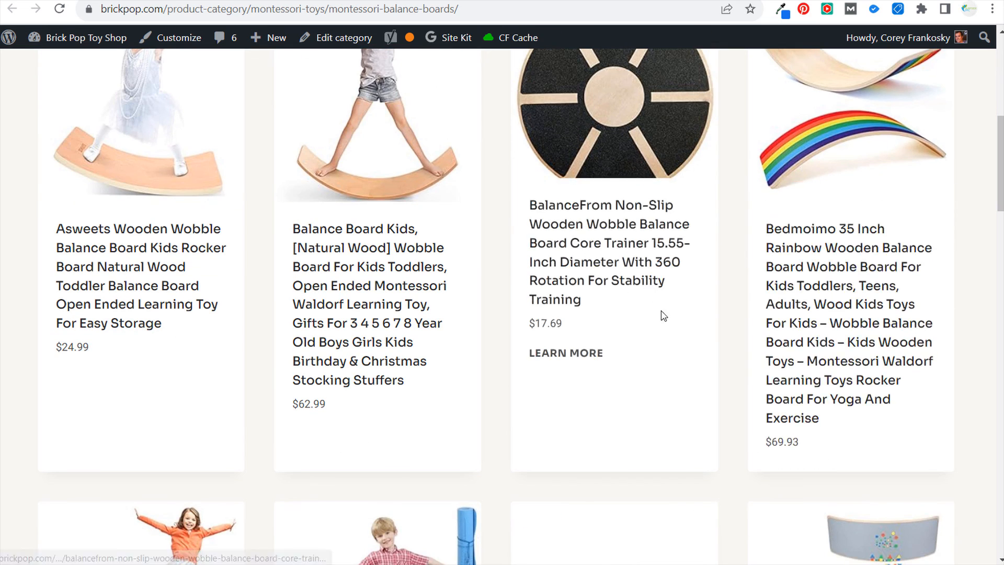
scroll(663, 316, up, 5)
scroll(665, 296, up, 3)
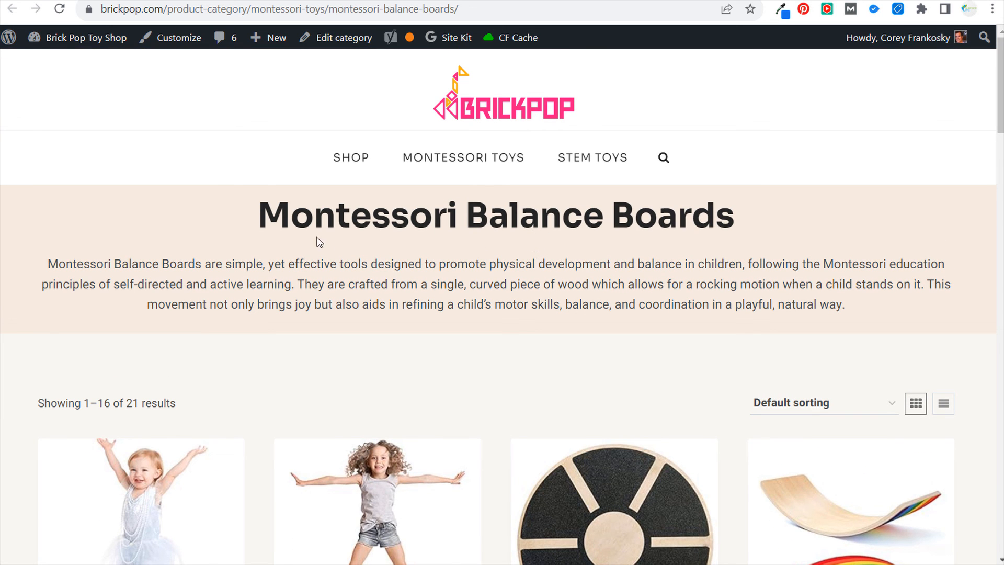
drag(260, 215, 753, 248)
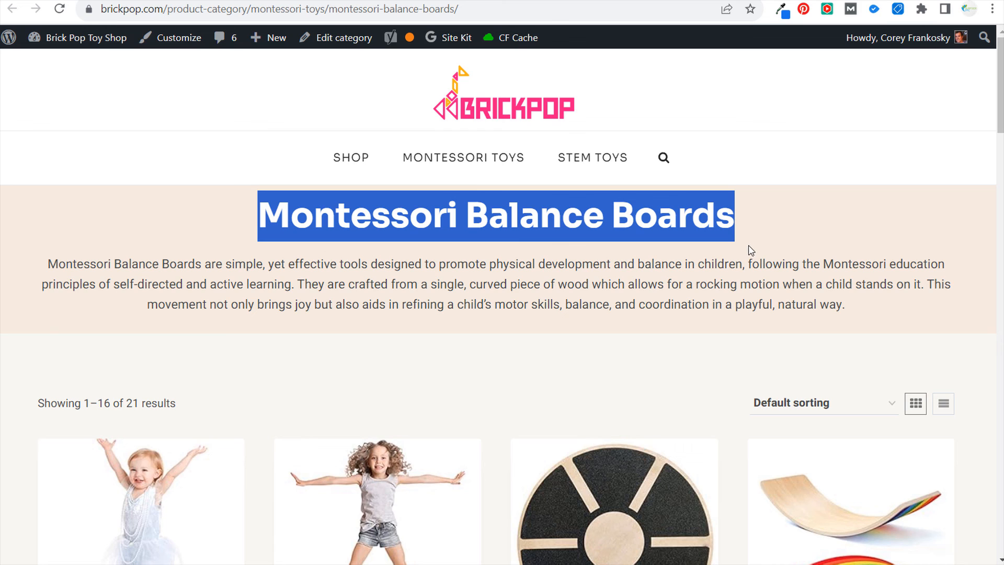
click(733, 225)
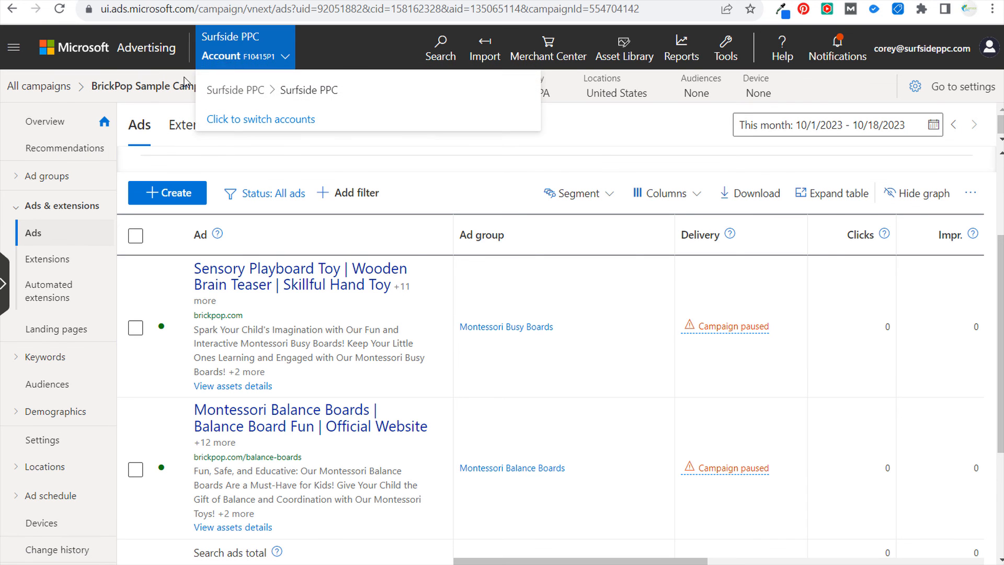
Return to Microsoft Advertising and view the list of all campaigns.
click(41, 88)
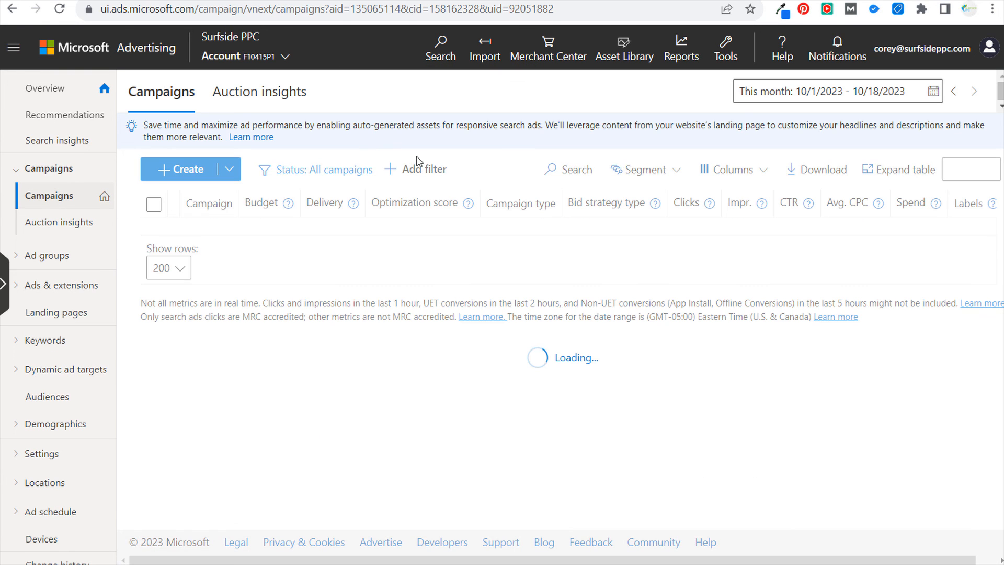
scroll(471, 355, down, 3)
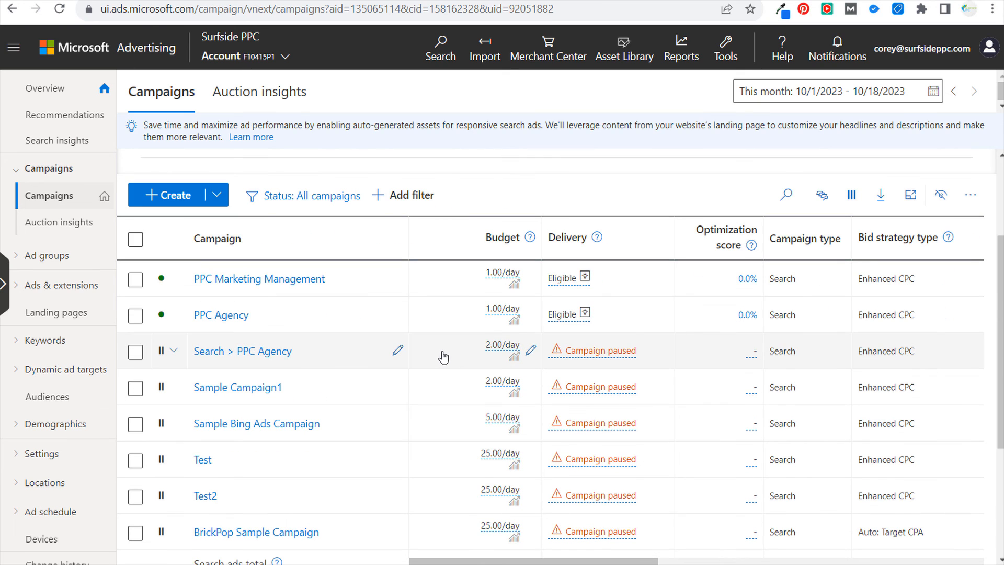